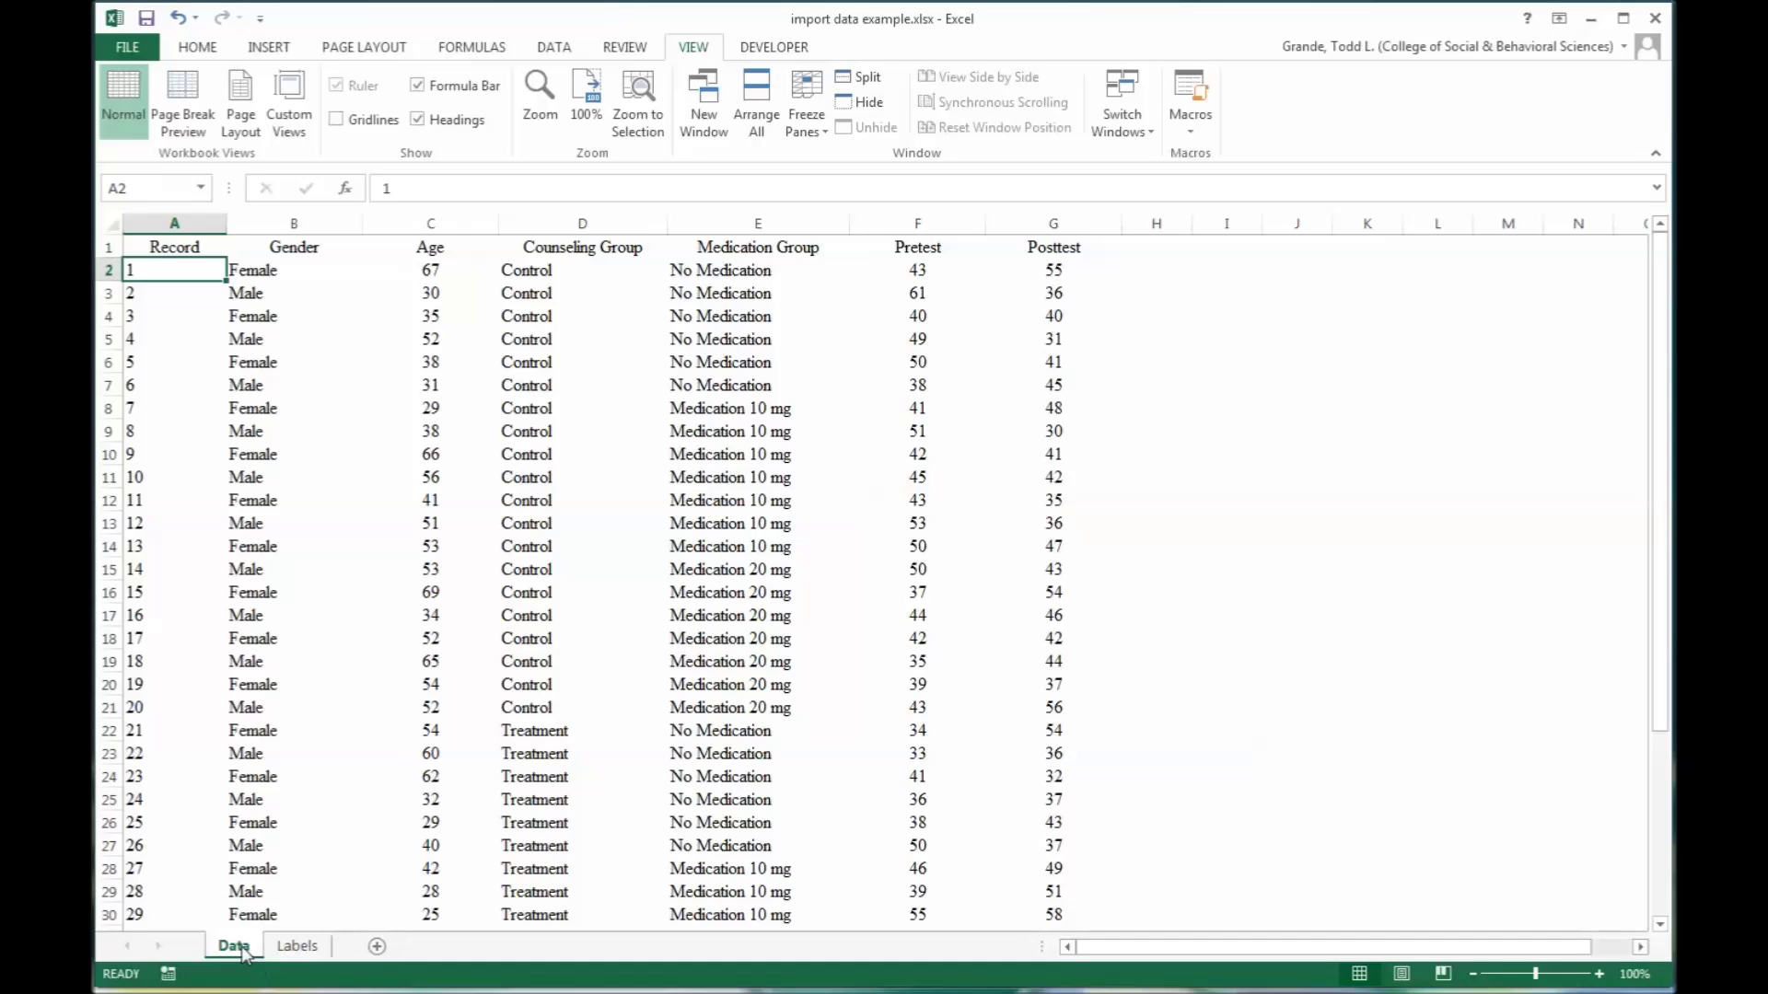
Step: Glance at the Labels sheet, then examine the Record column's header and full range of values on the Data sheet
left_click(288, 949)
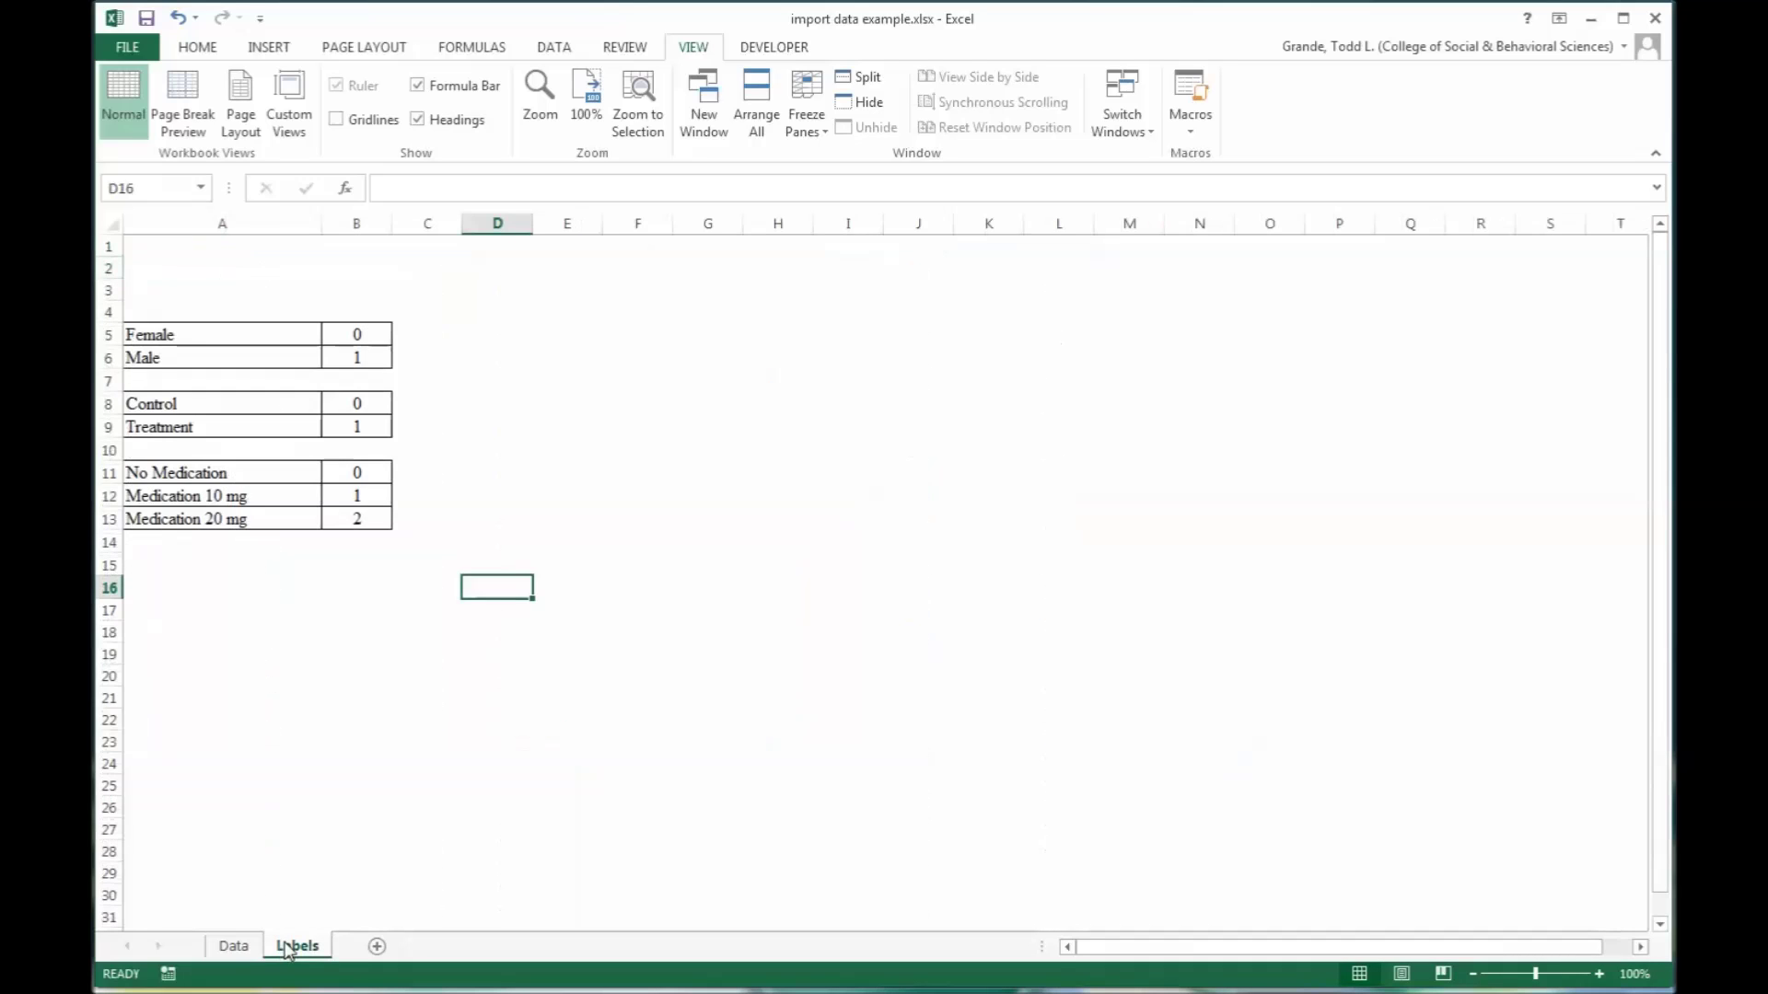
left_click(232, 947)
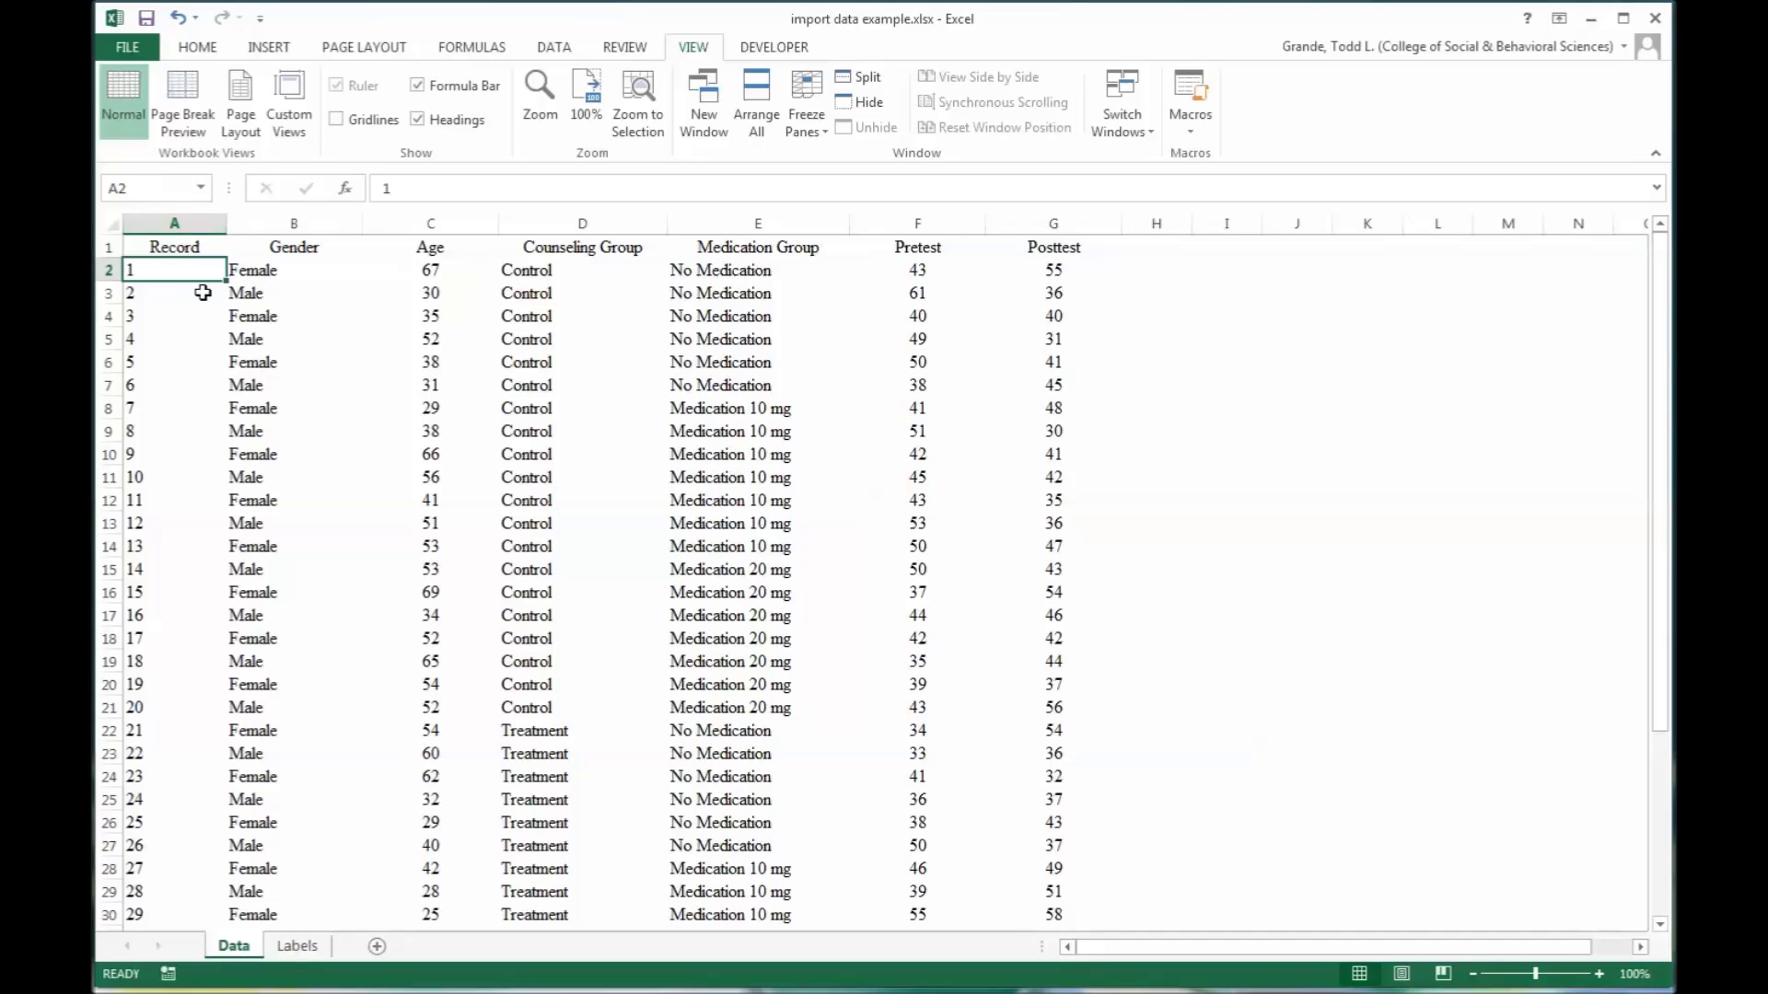
left_click(190, 230)
left_click_drag(191, 234, 163, 270)
left_click(175, 247)
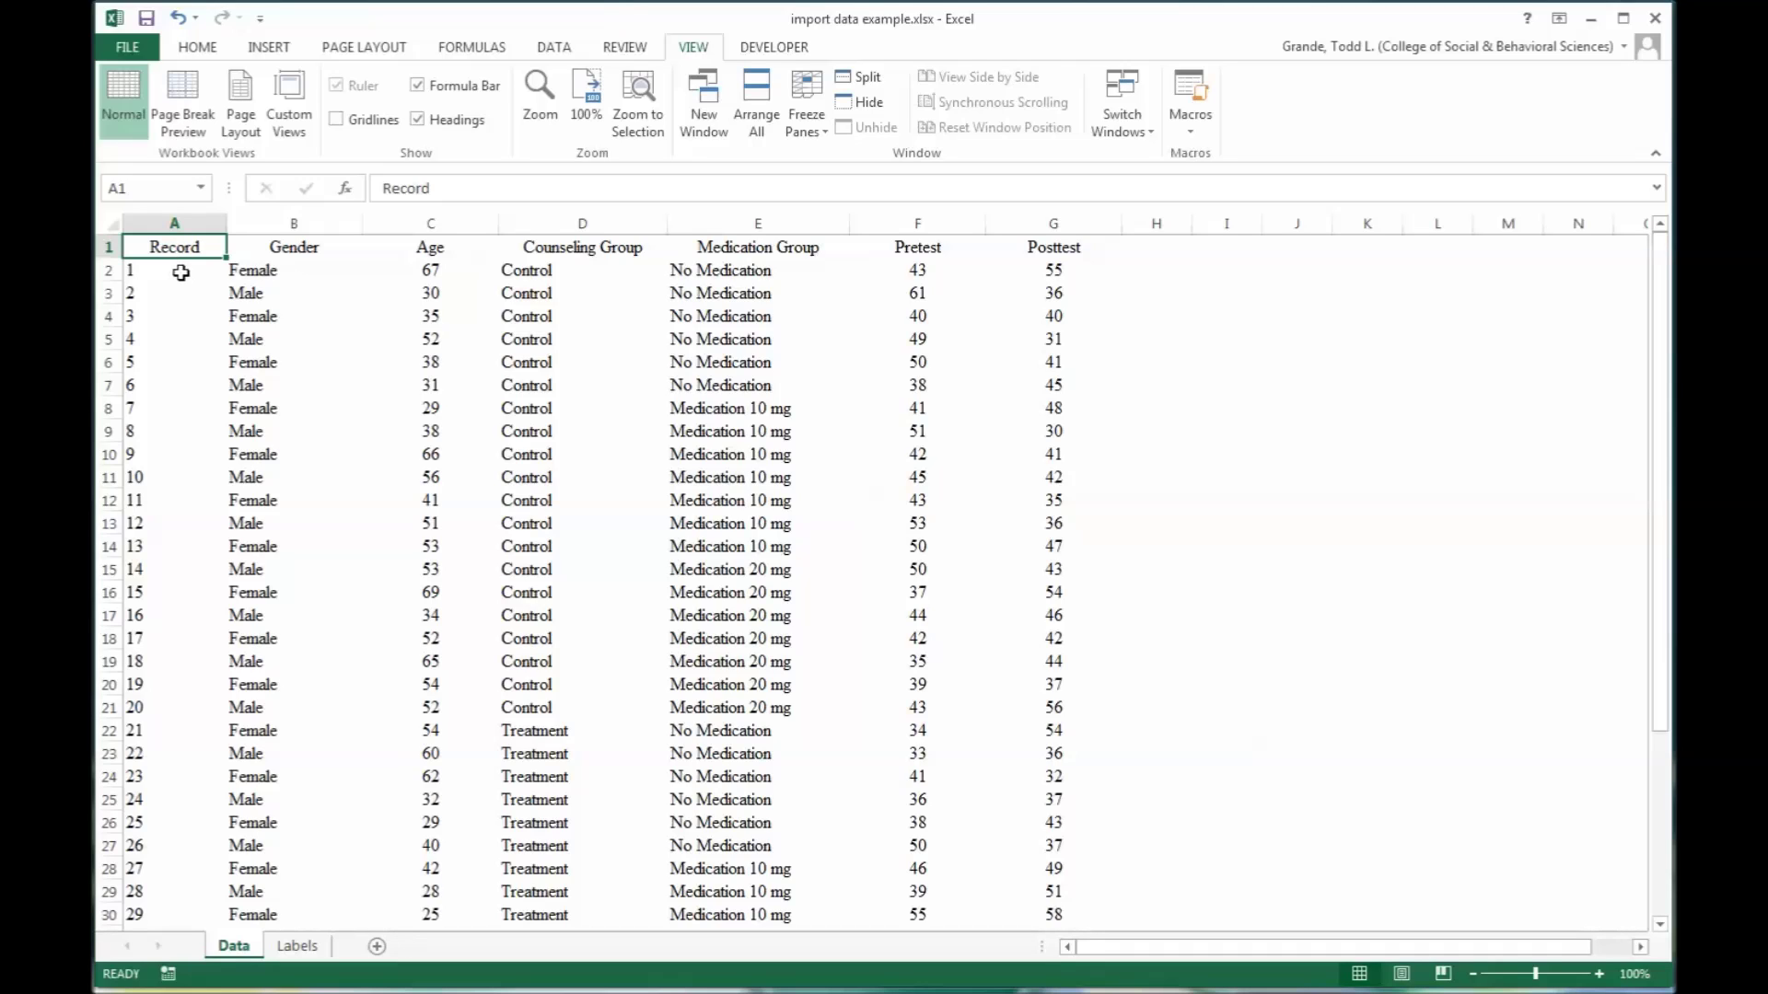
left_click(175, 229)
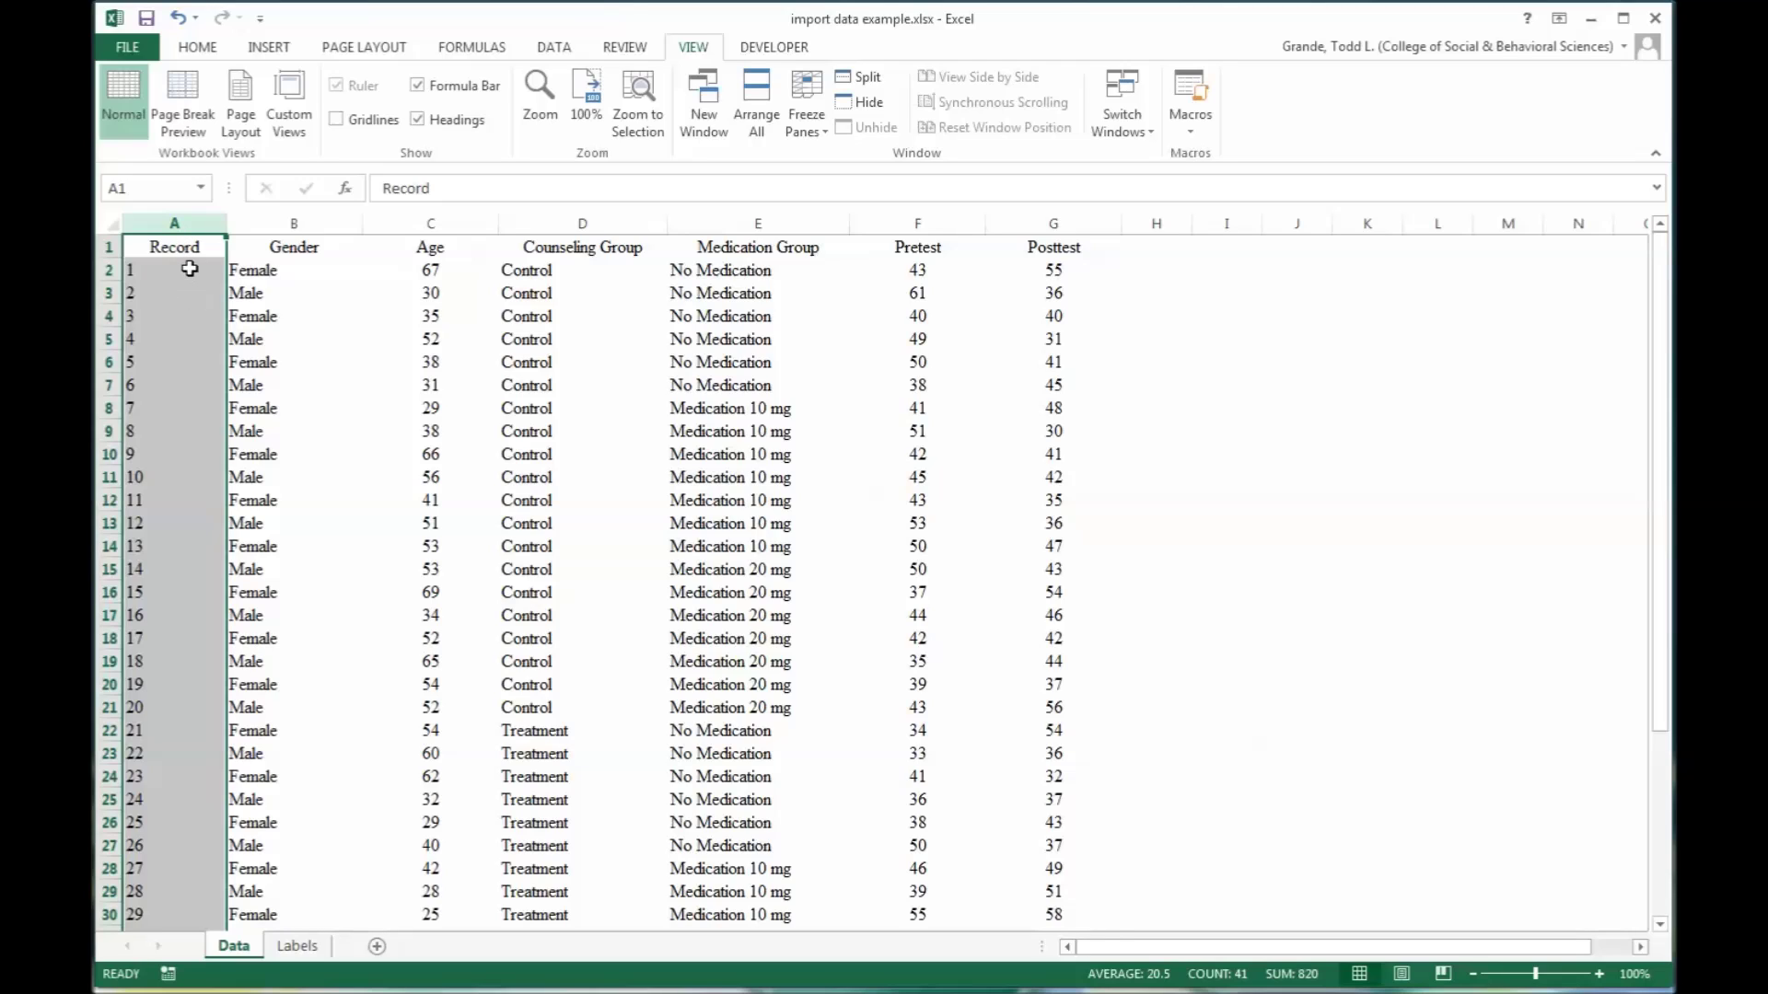
left_click(189, 250)
left_click(172, 280)
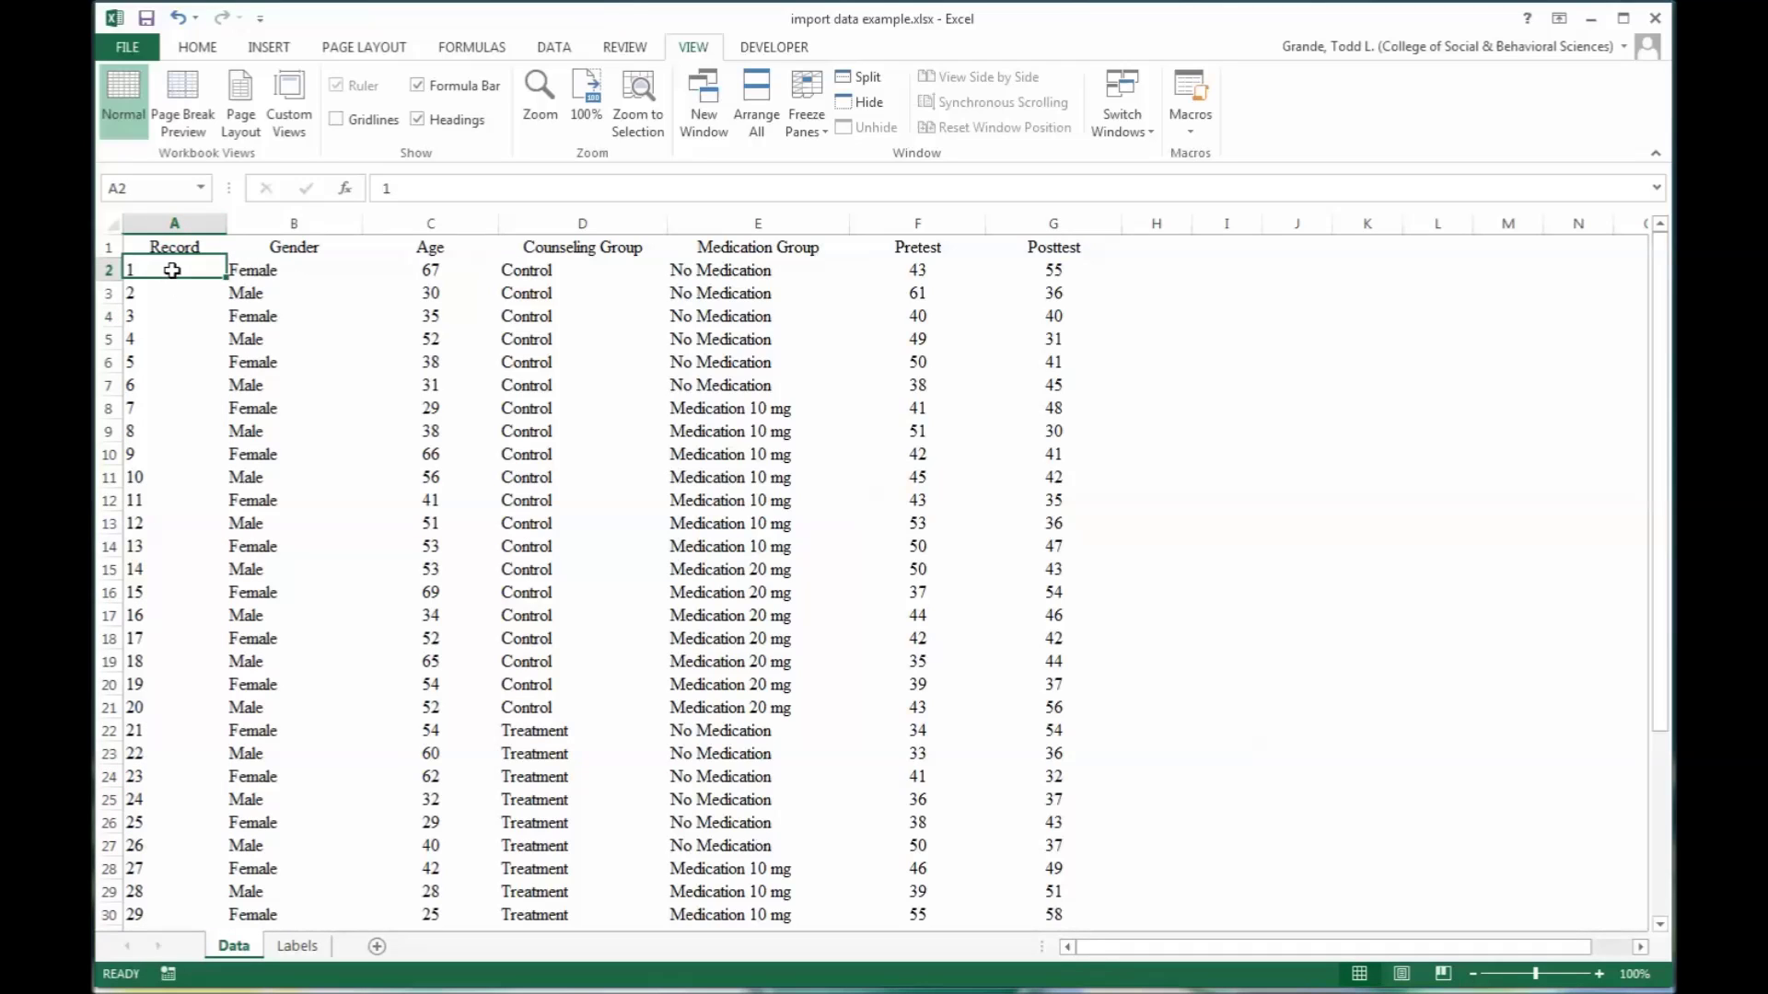
left_click_drag(172, 281, 192, 889)
scroll(450, 676, "up", 4)
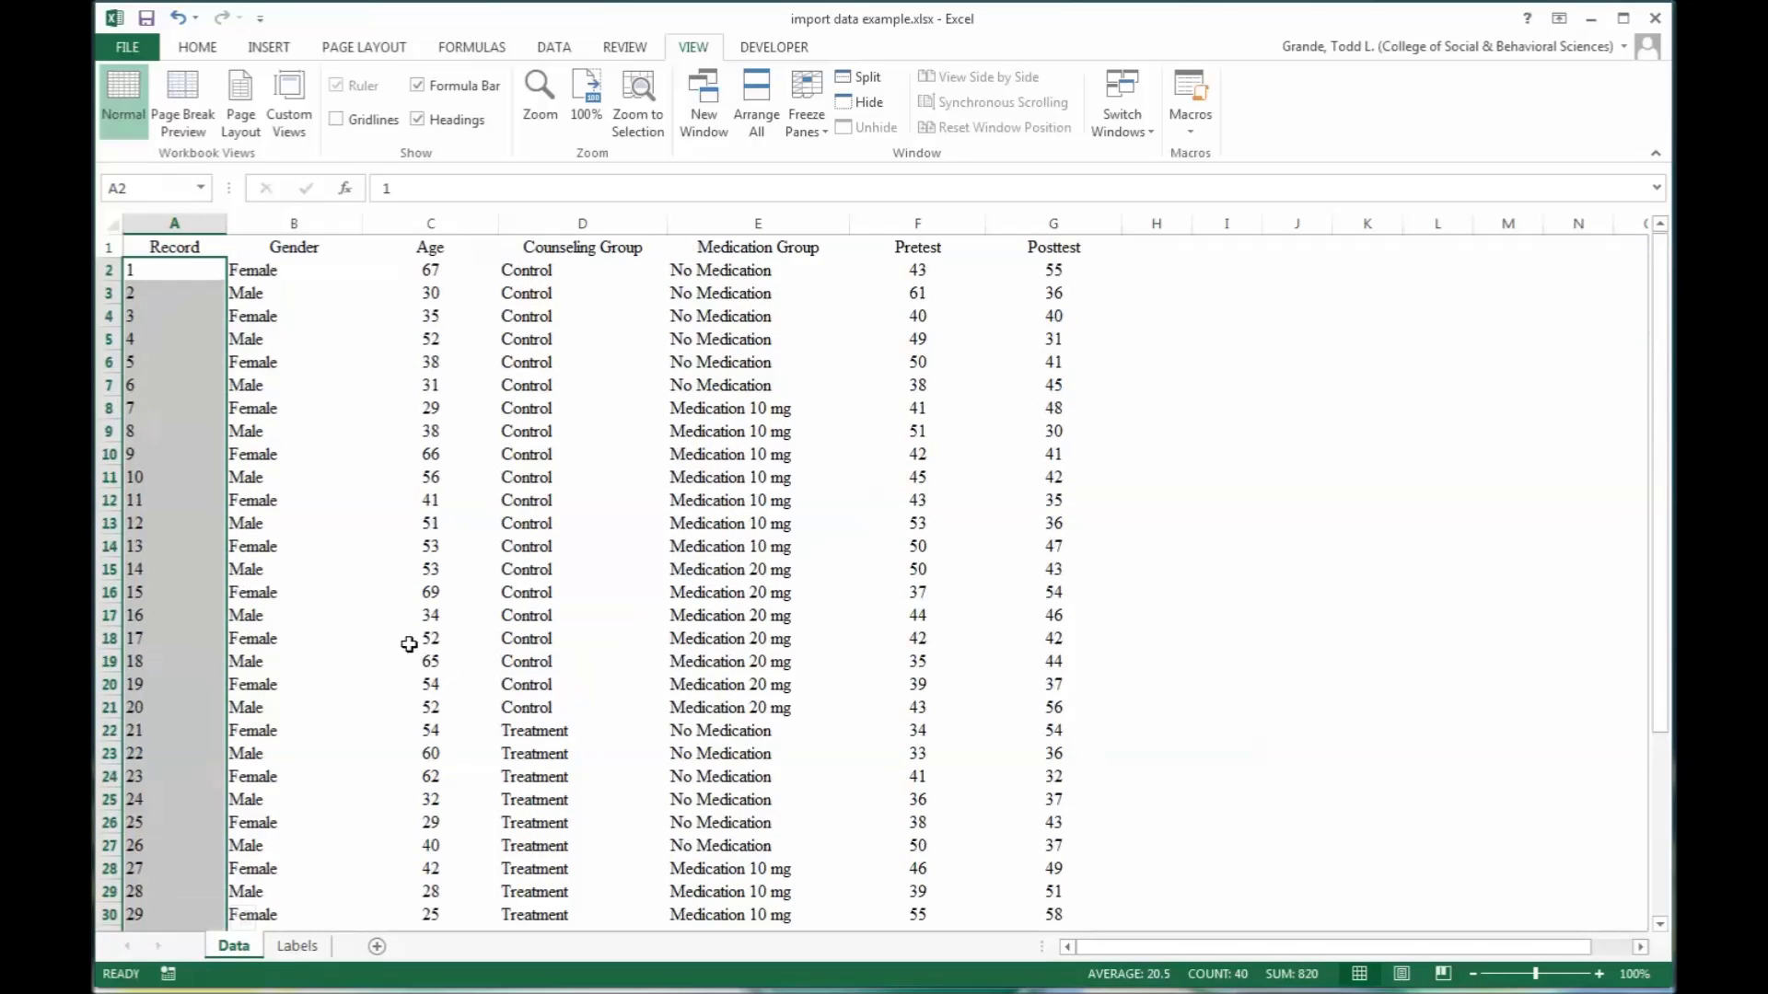
Step: Examine the Gender, Age and Counseling Group columns, including the Control and Treatment rows of the counseling groups
left_click(293, 224)
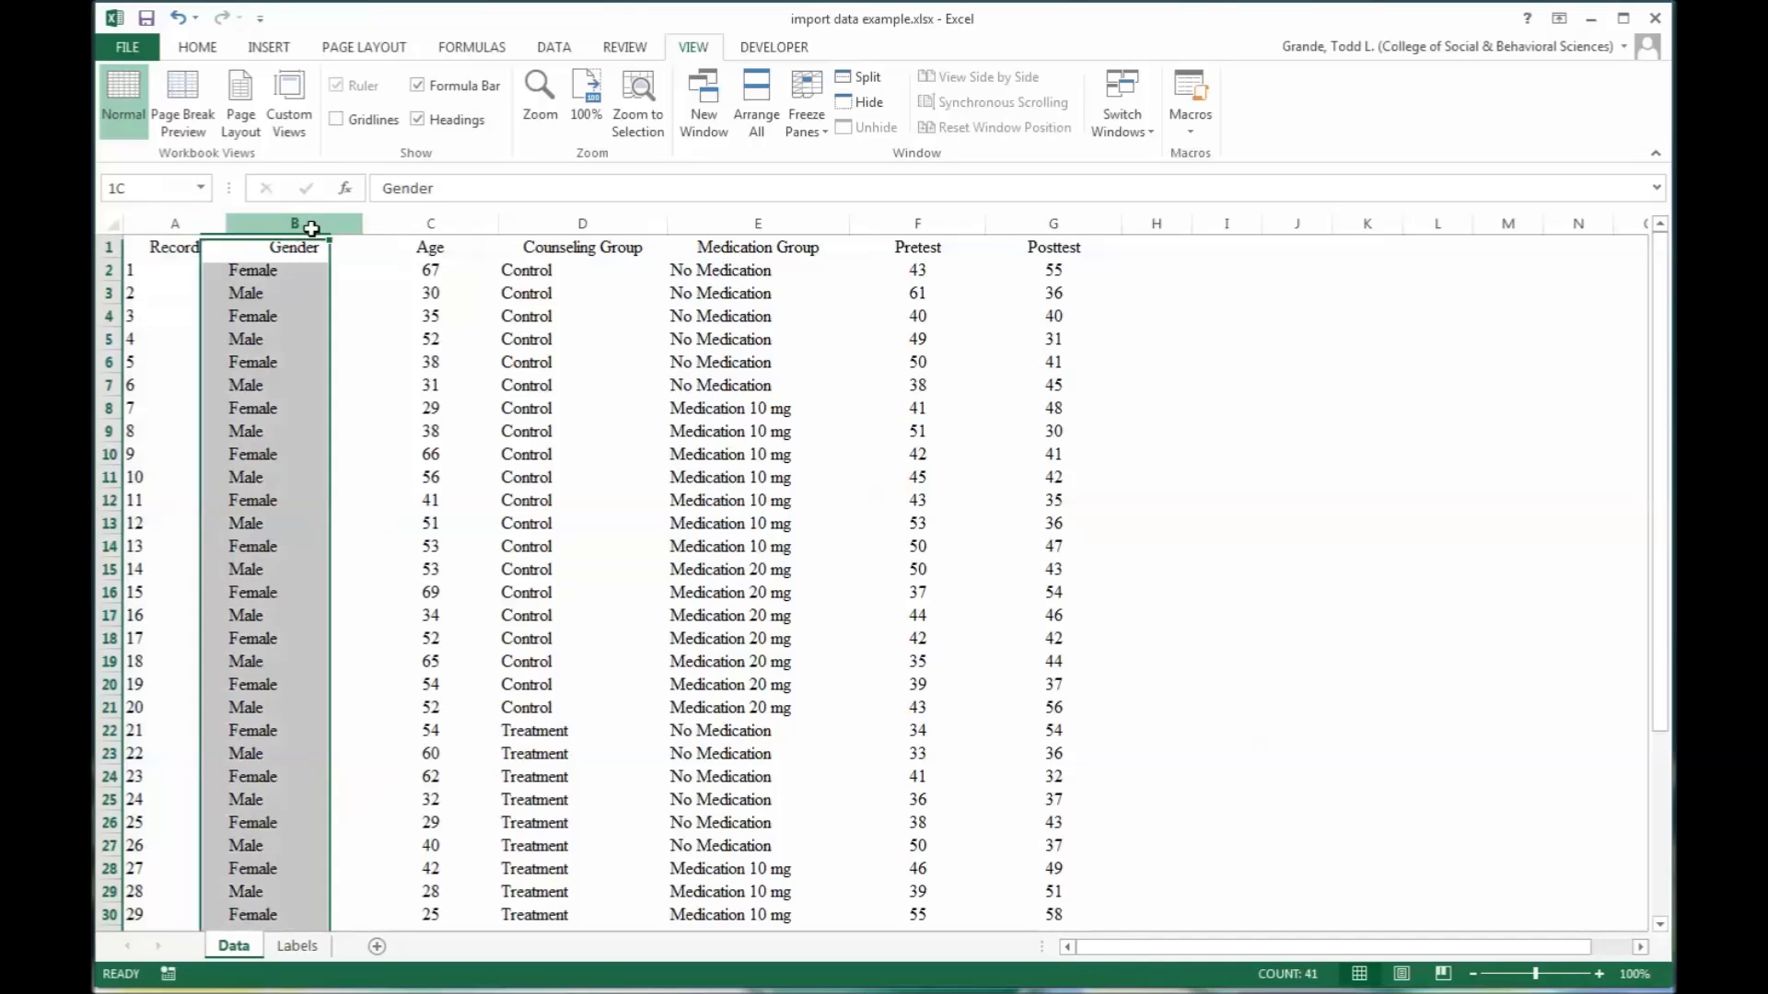
left_click(286, 273)
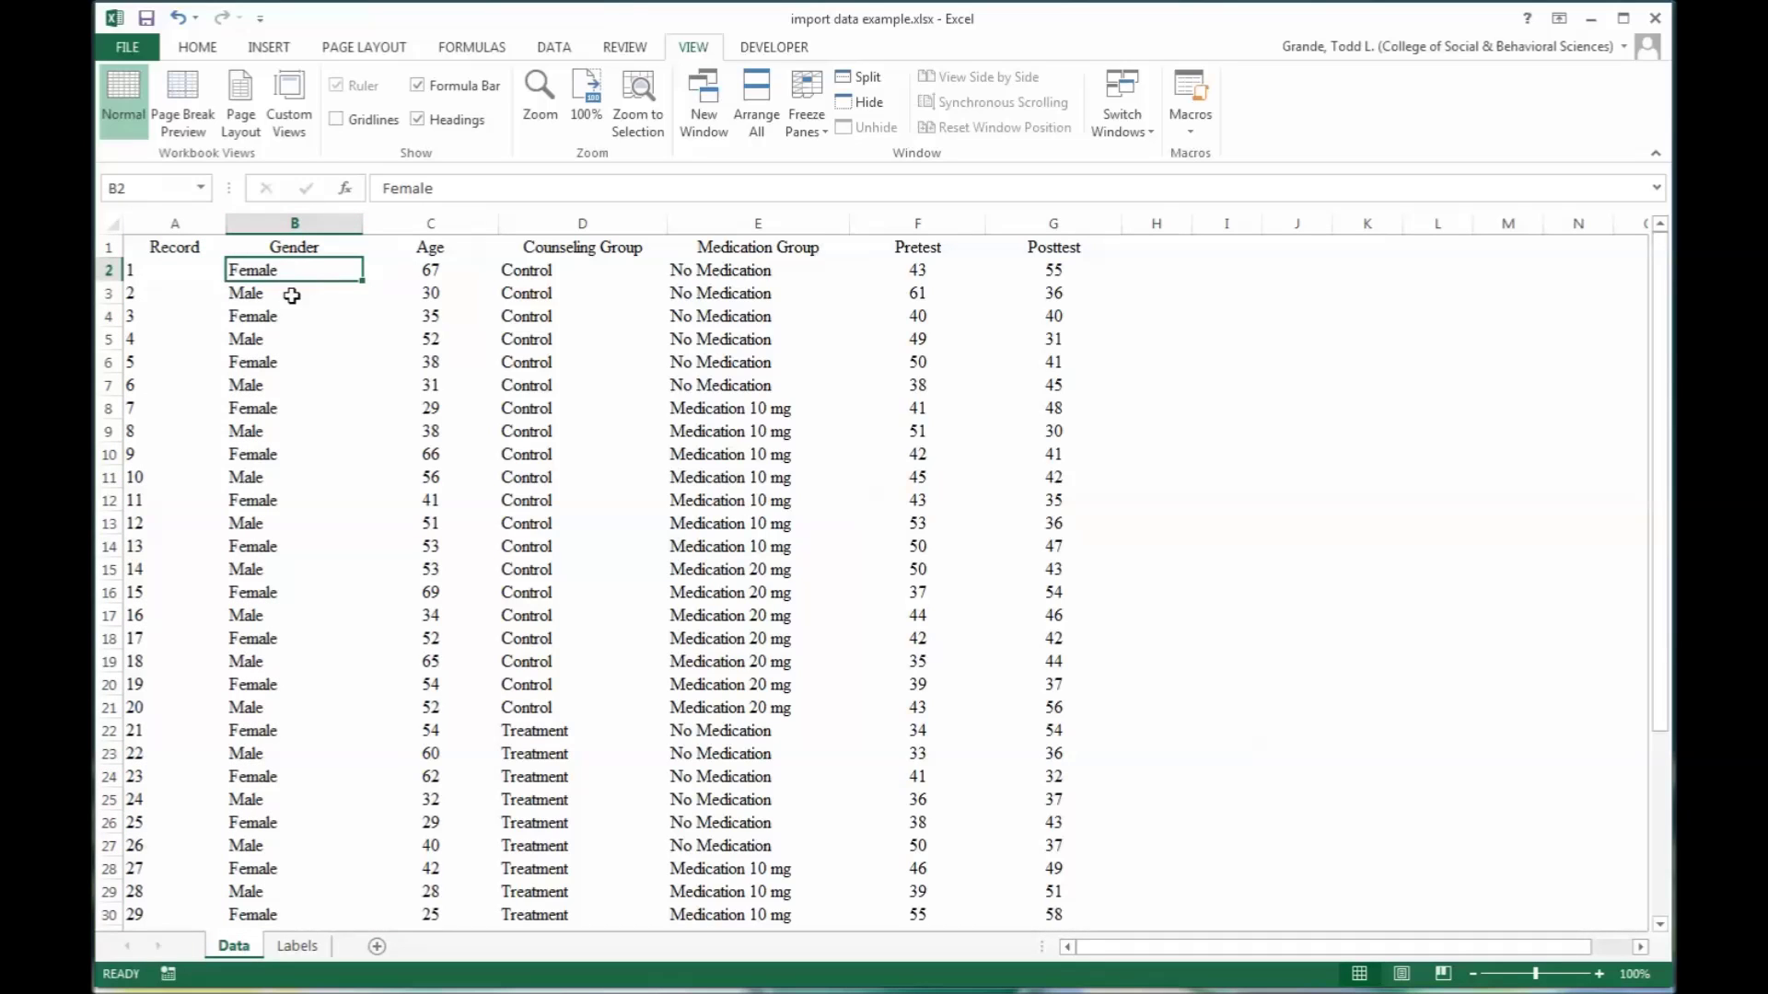
left_click(449, 224)
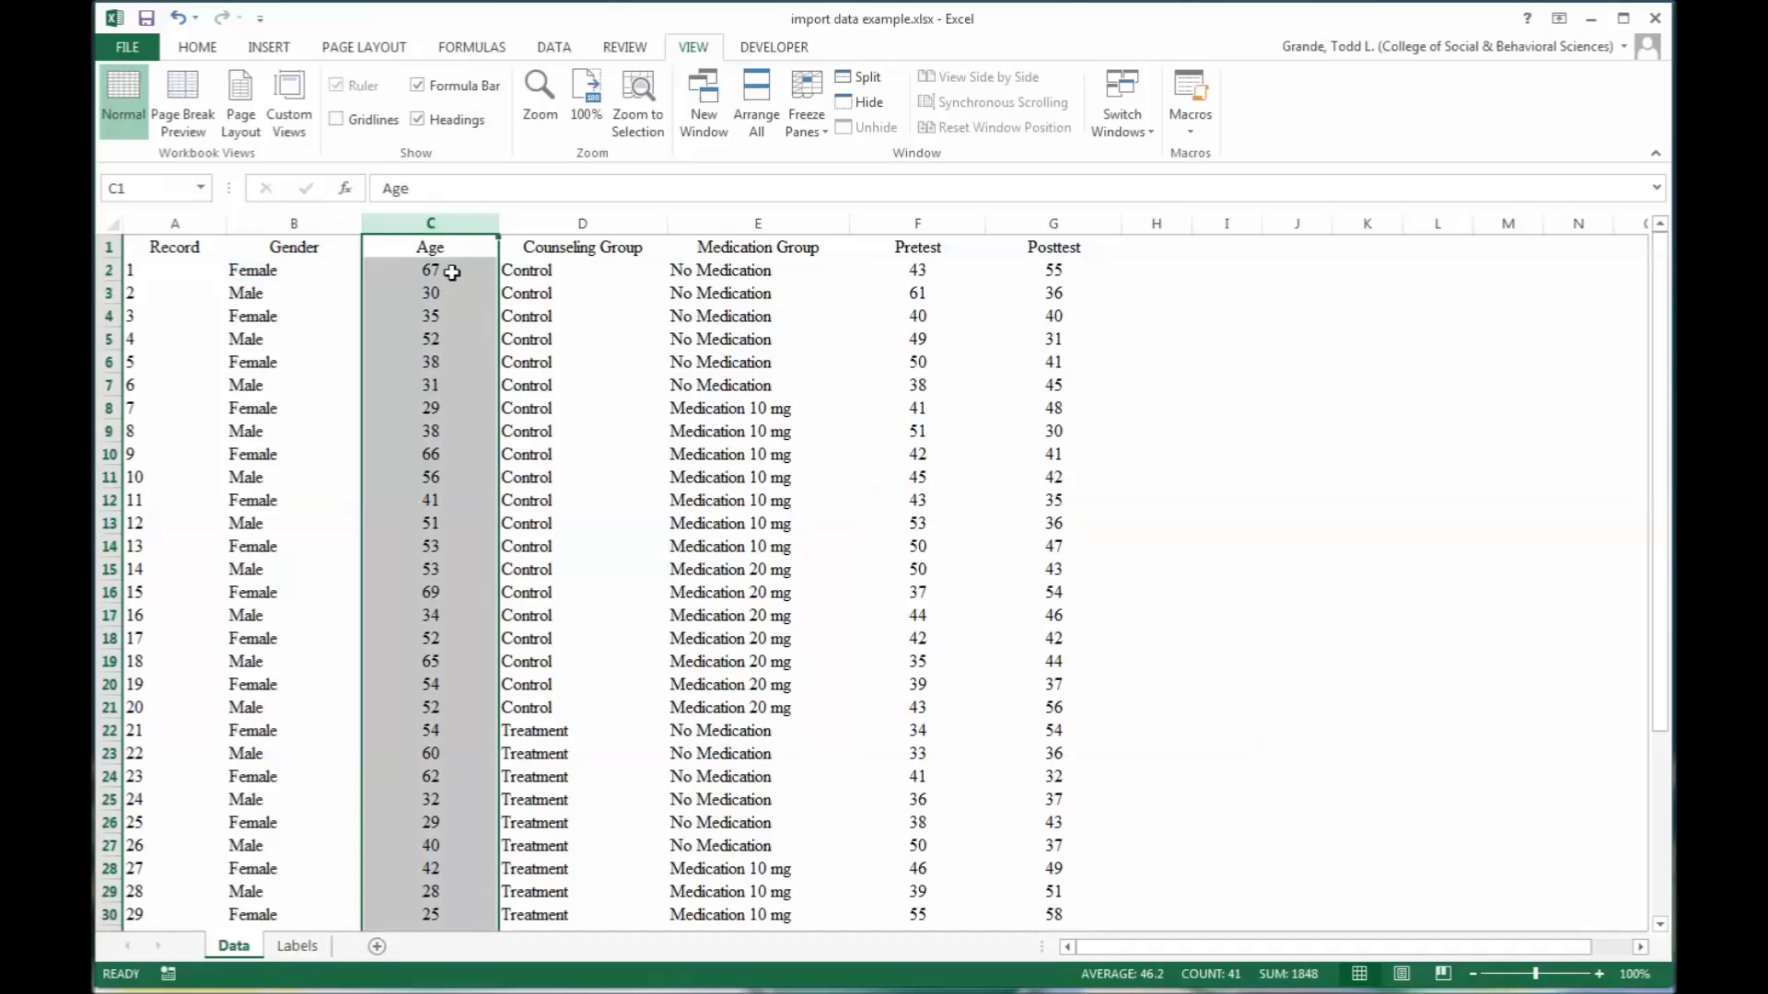
left_click(444, 274)
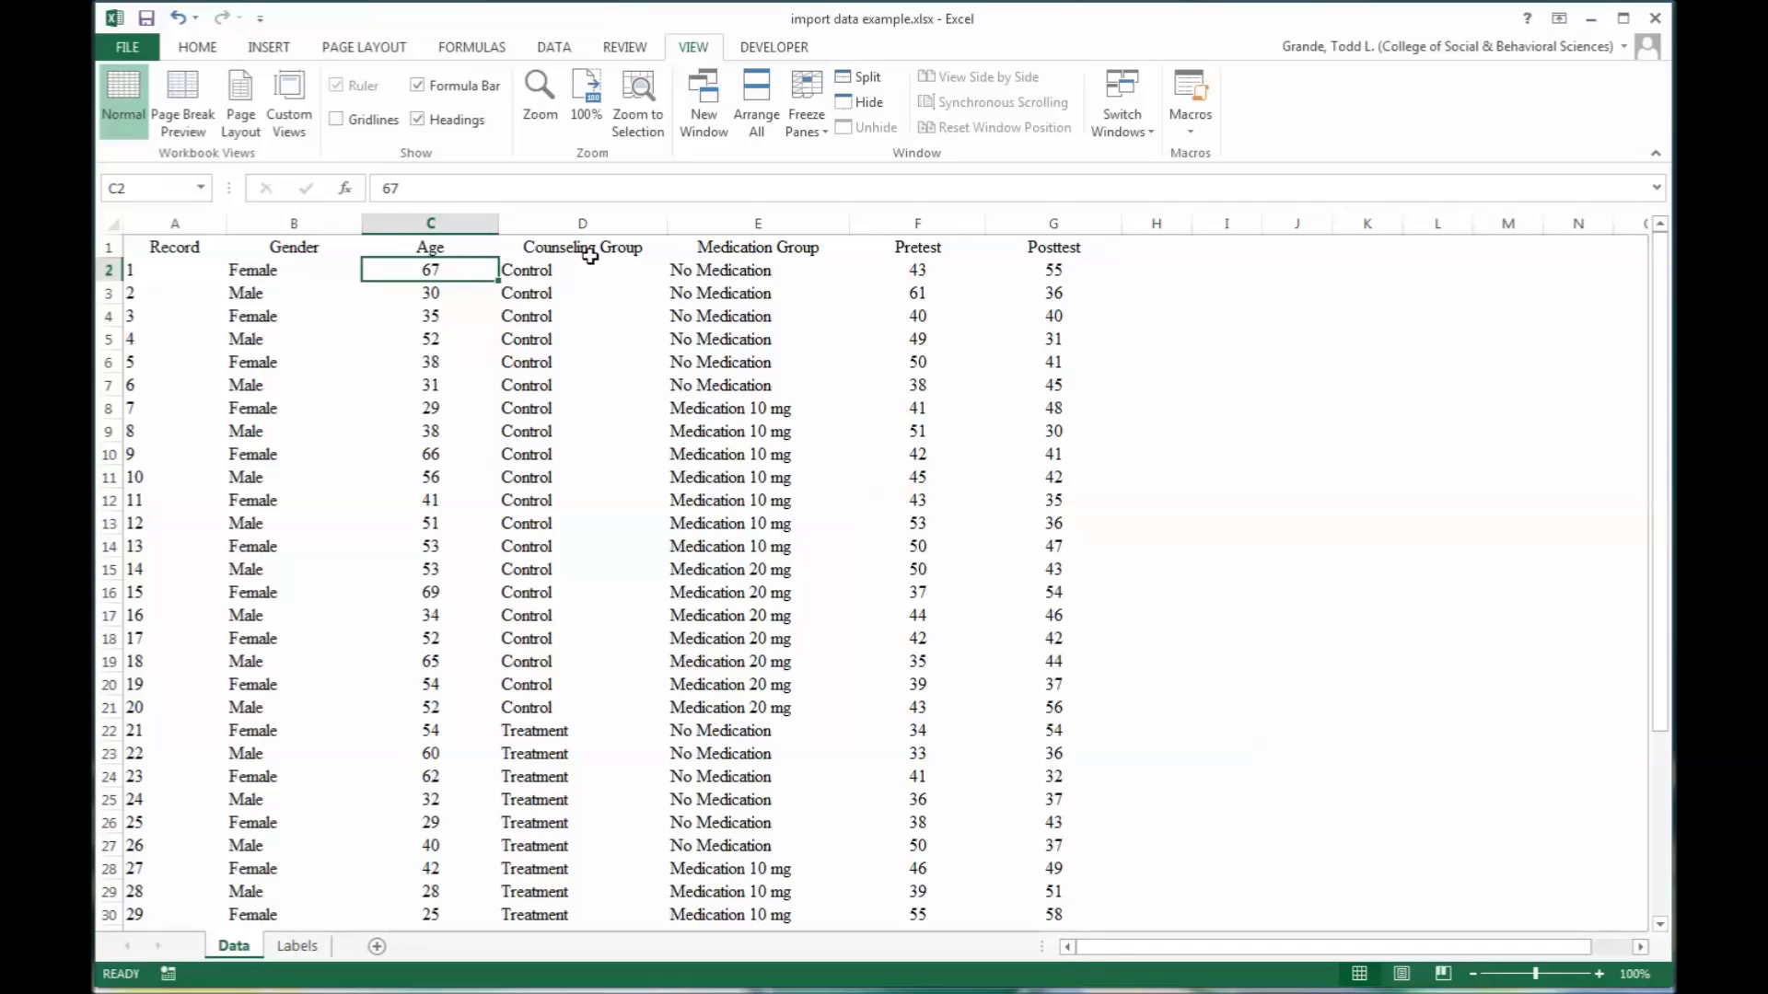
left_click(592, 223)
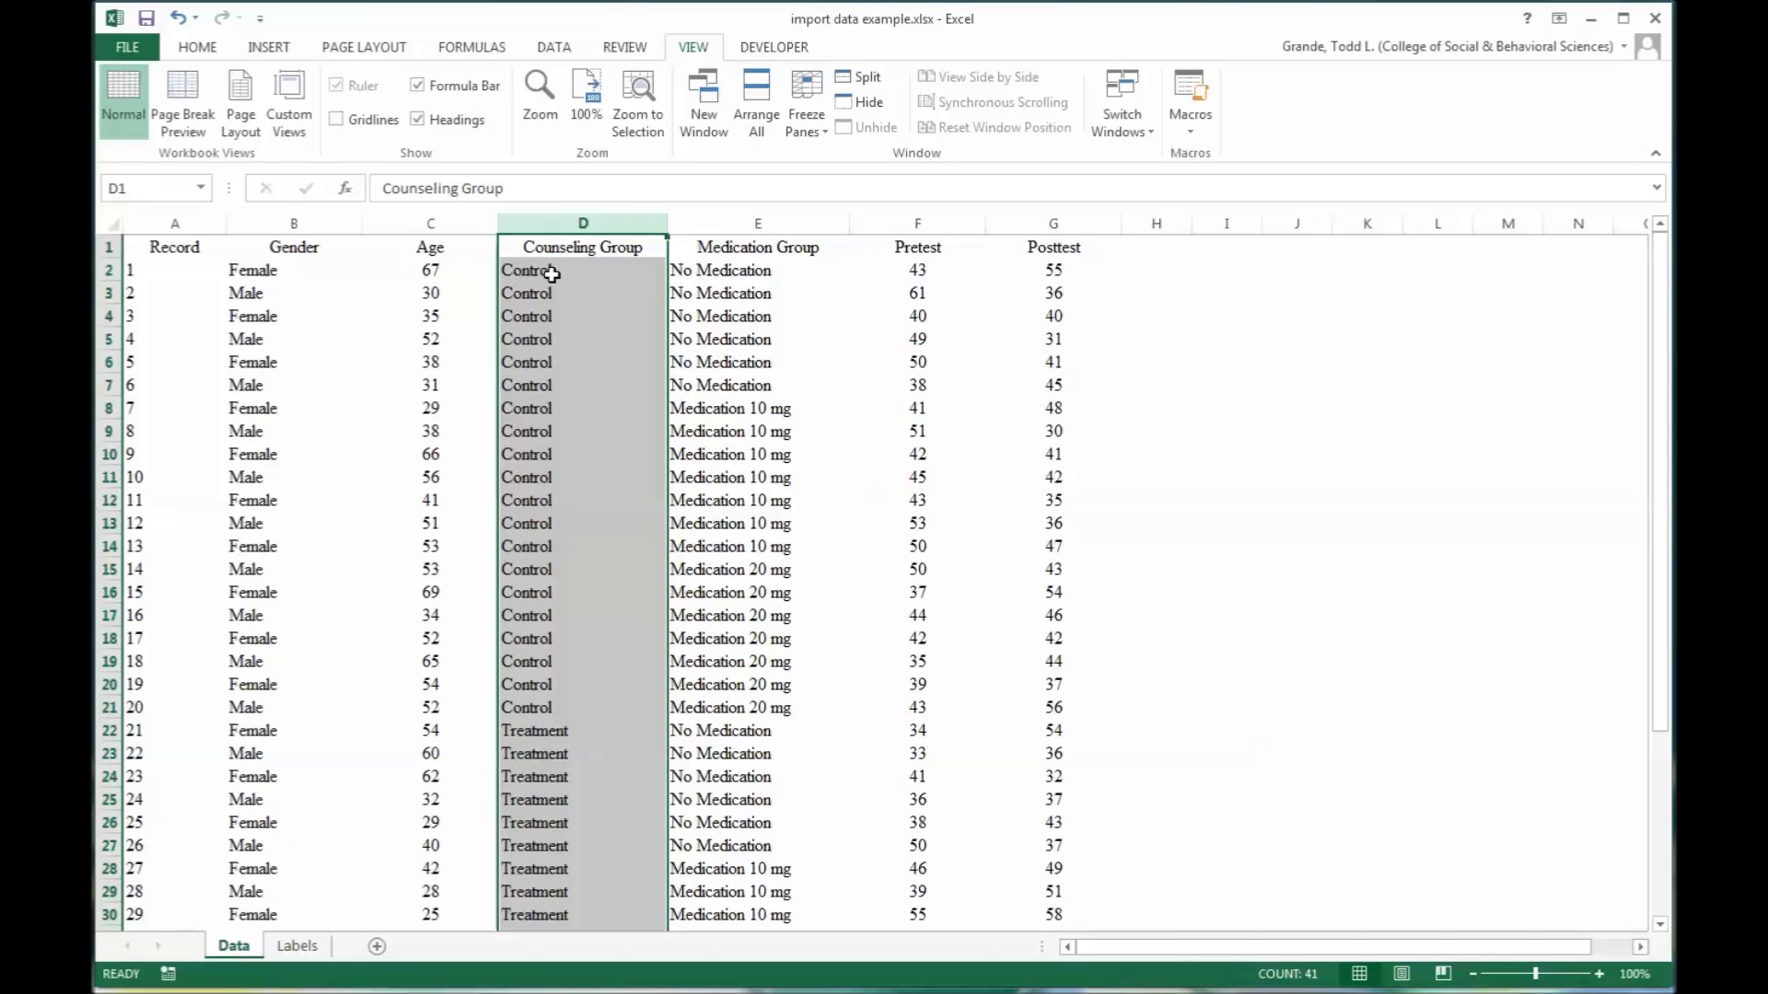
left_click_drag(552, 273, 532, 721)
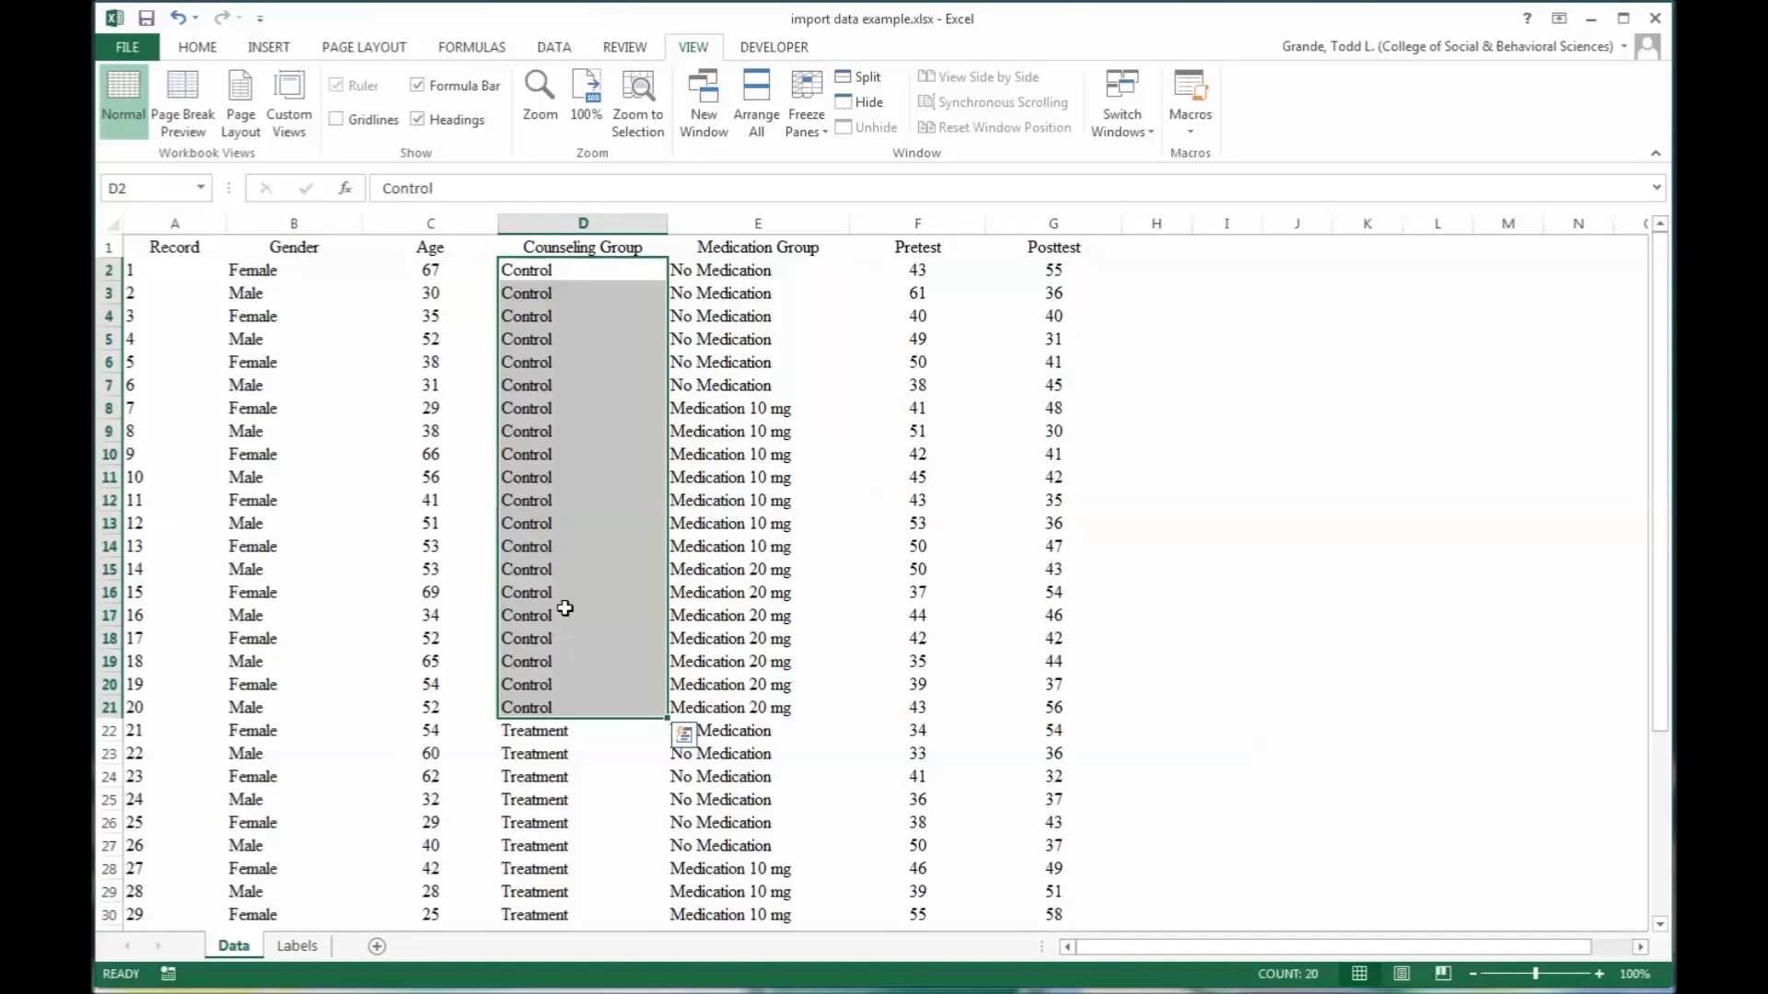
scroll(564, 608, "down", 4)
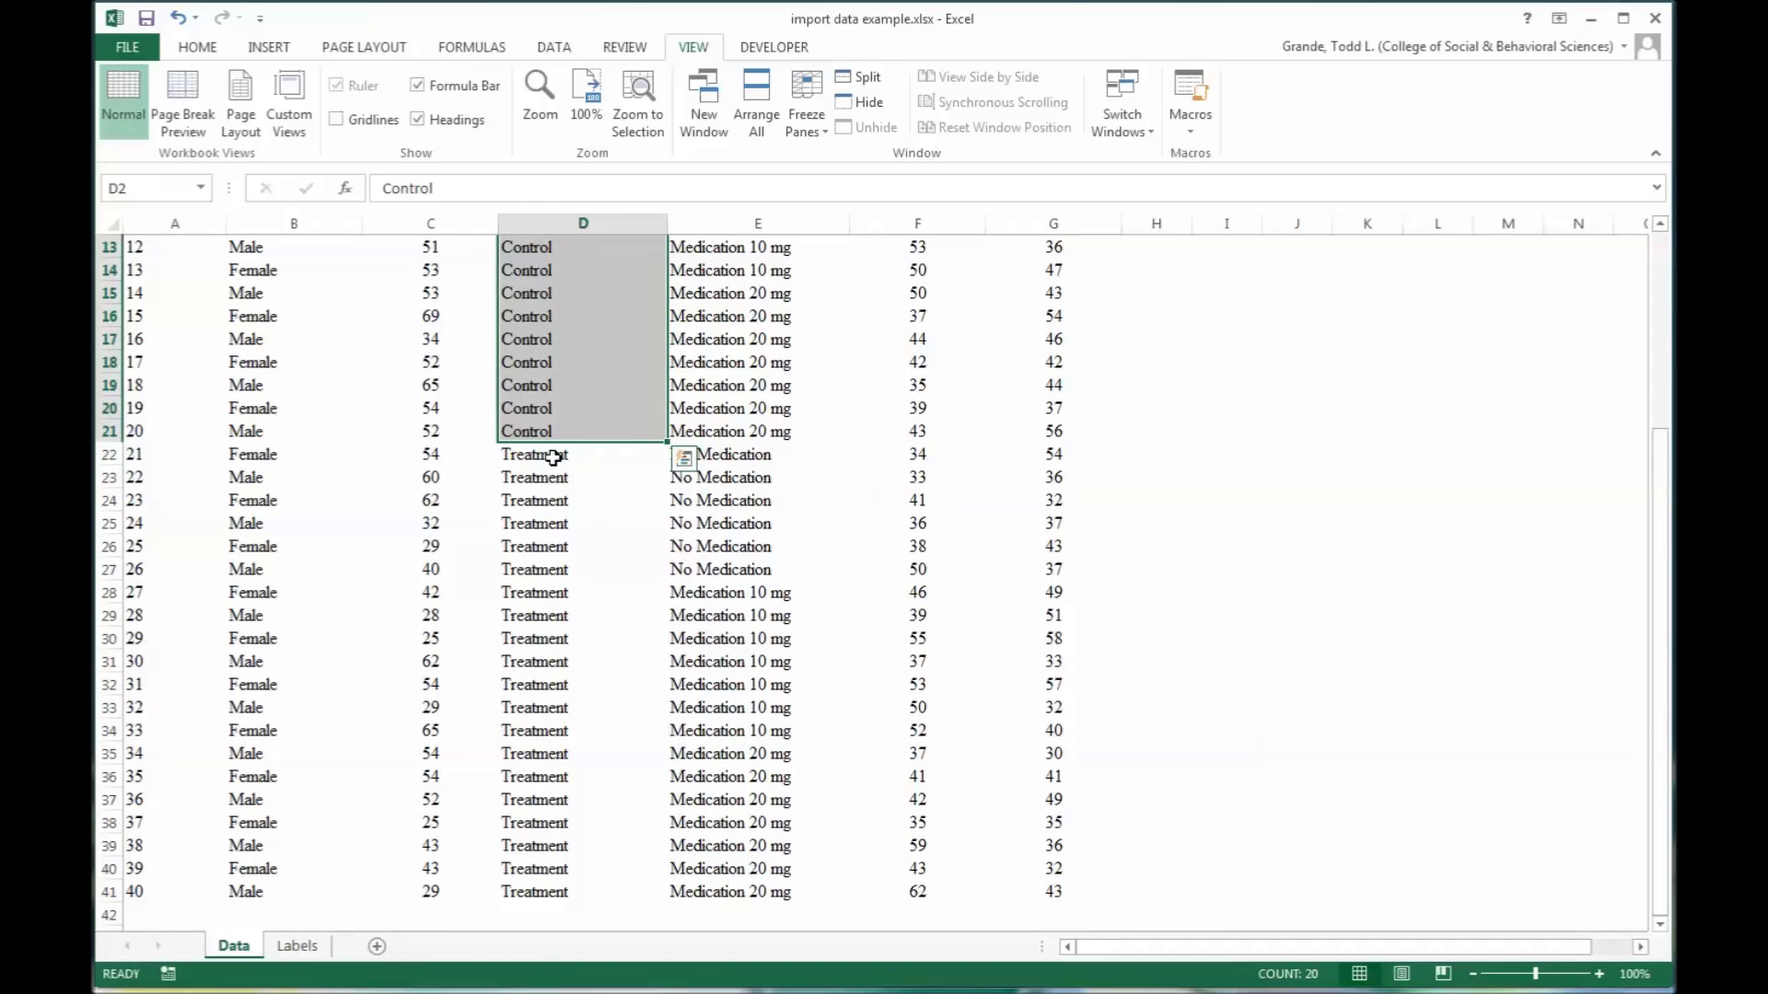
left_click_drag(552, 458, 561, 893)
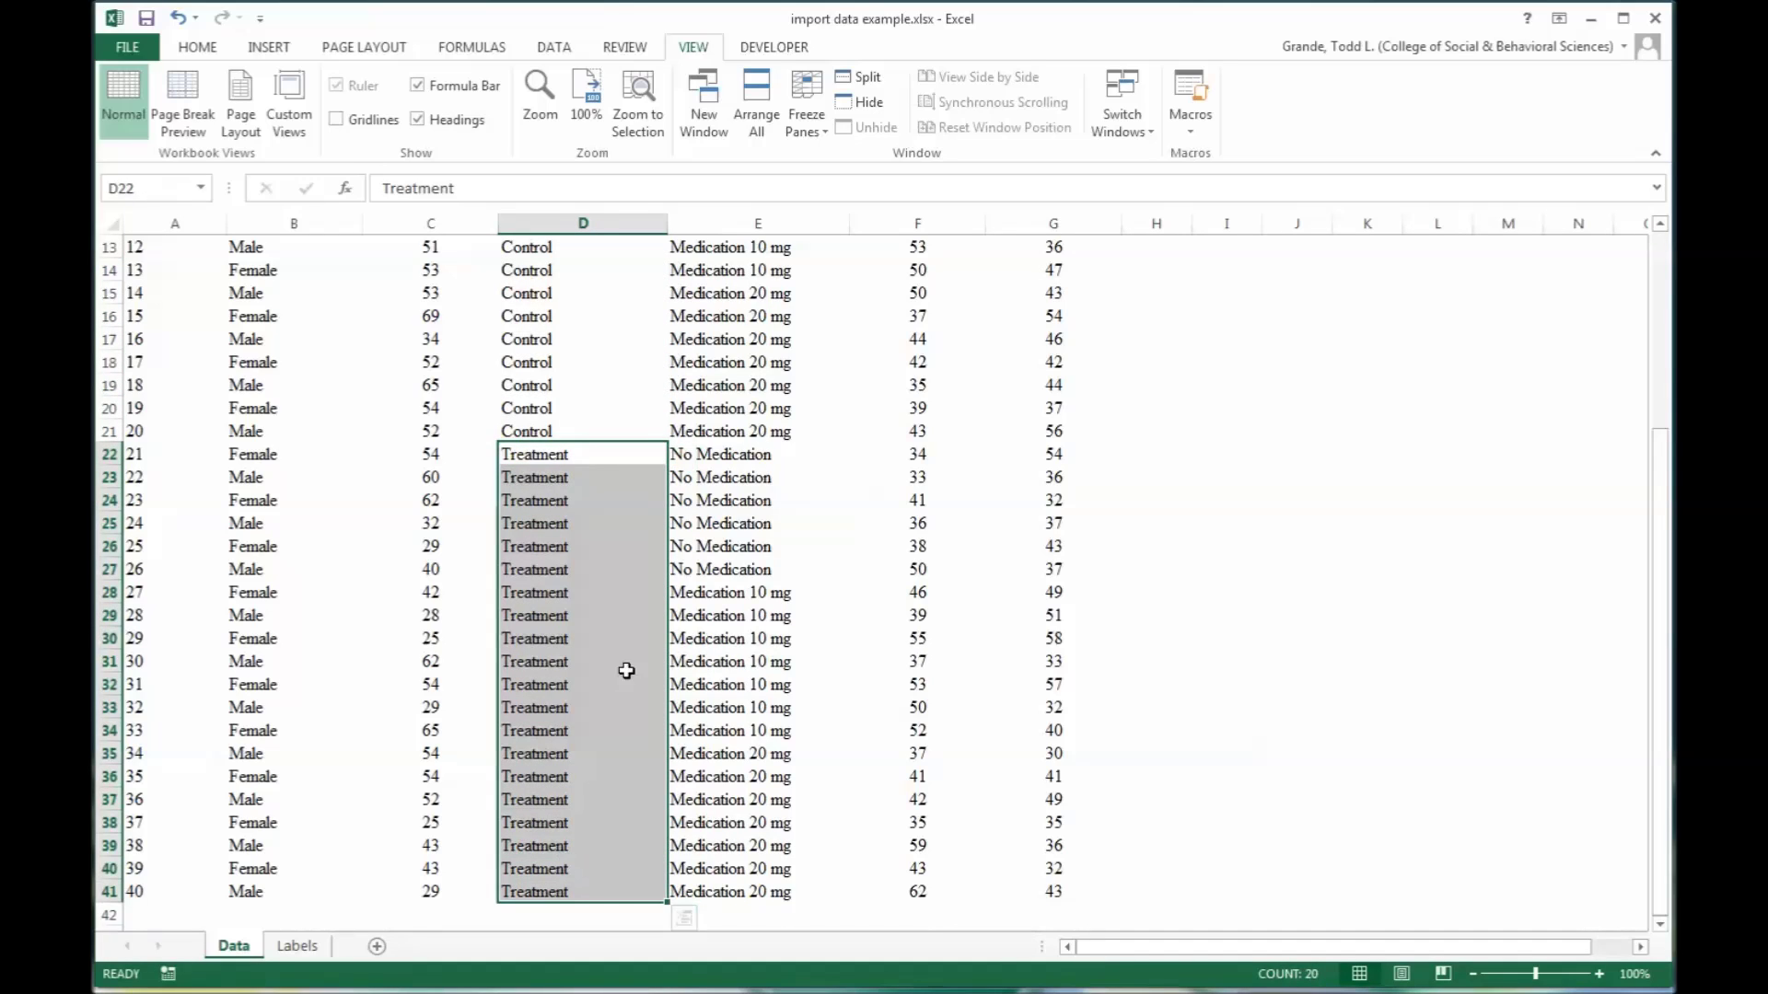
scroll(626, 670, "up", 4)
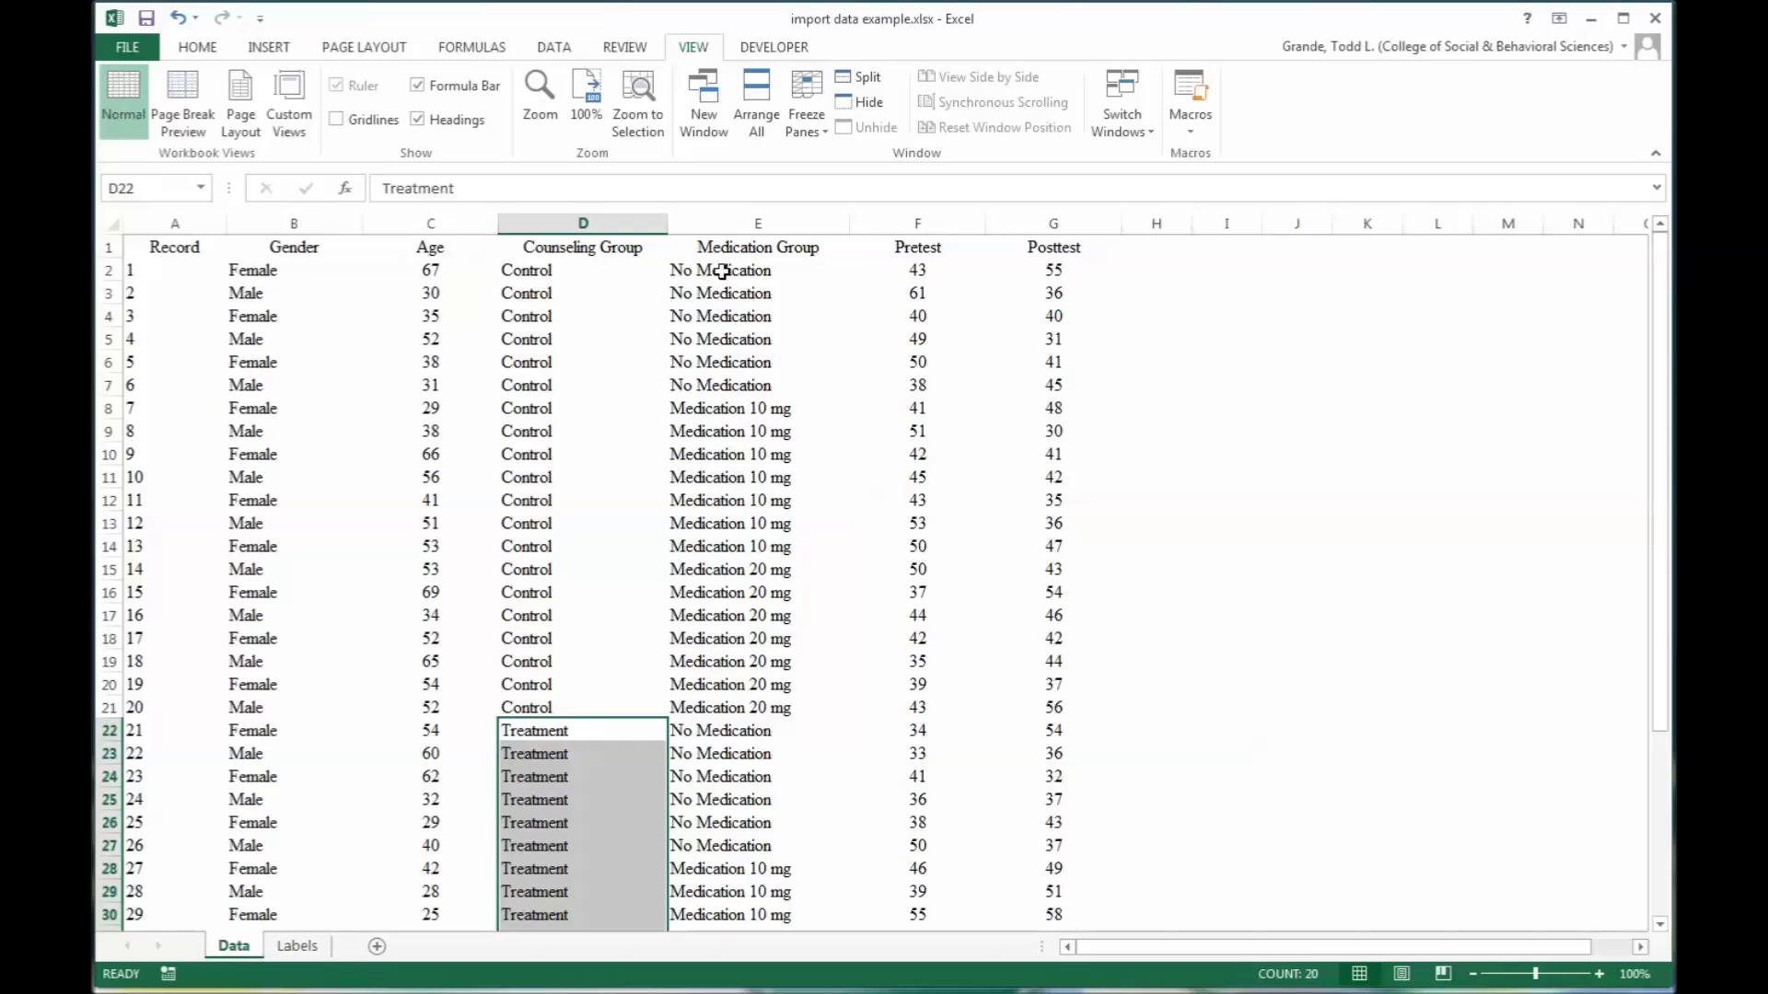
Step: Examine the Medication Group categories and the Pretest and Posttest score columns, ending on the first Gender entry
left_click(736, 225)
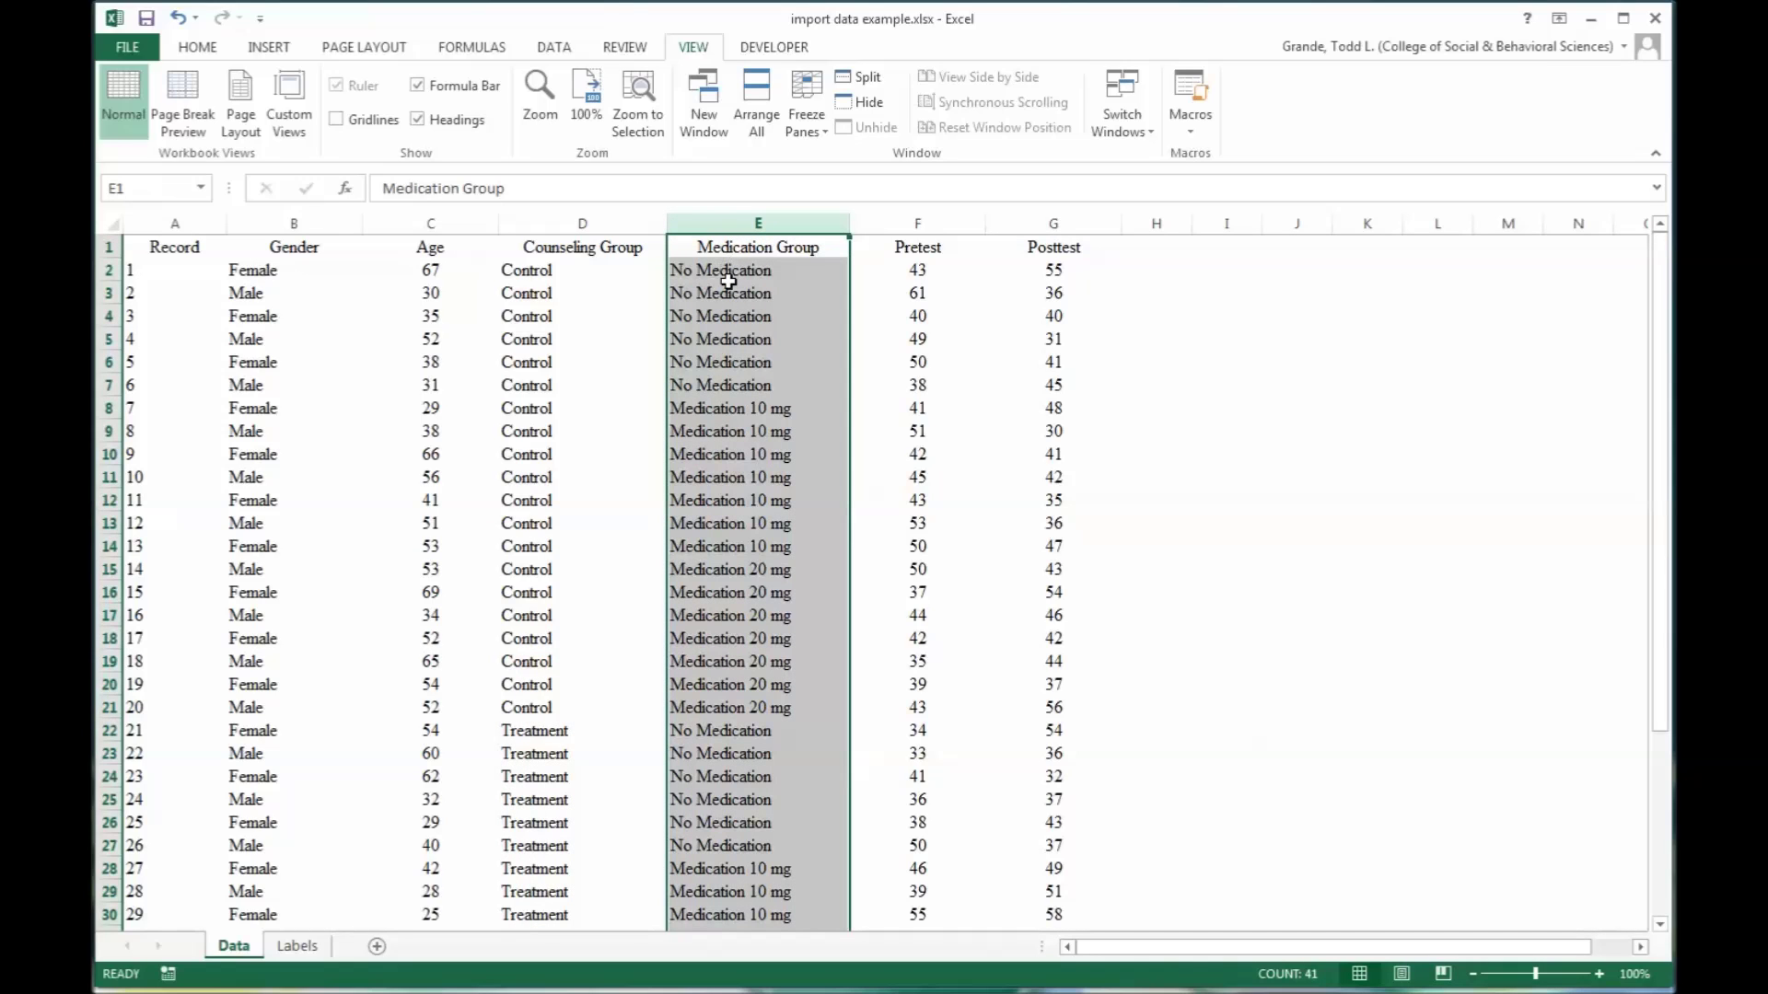
left_click_drag(727, 275, 733, 704)
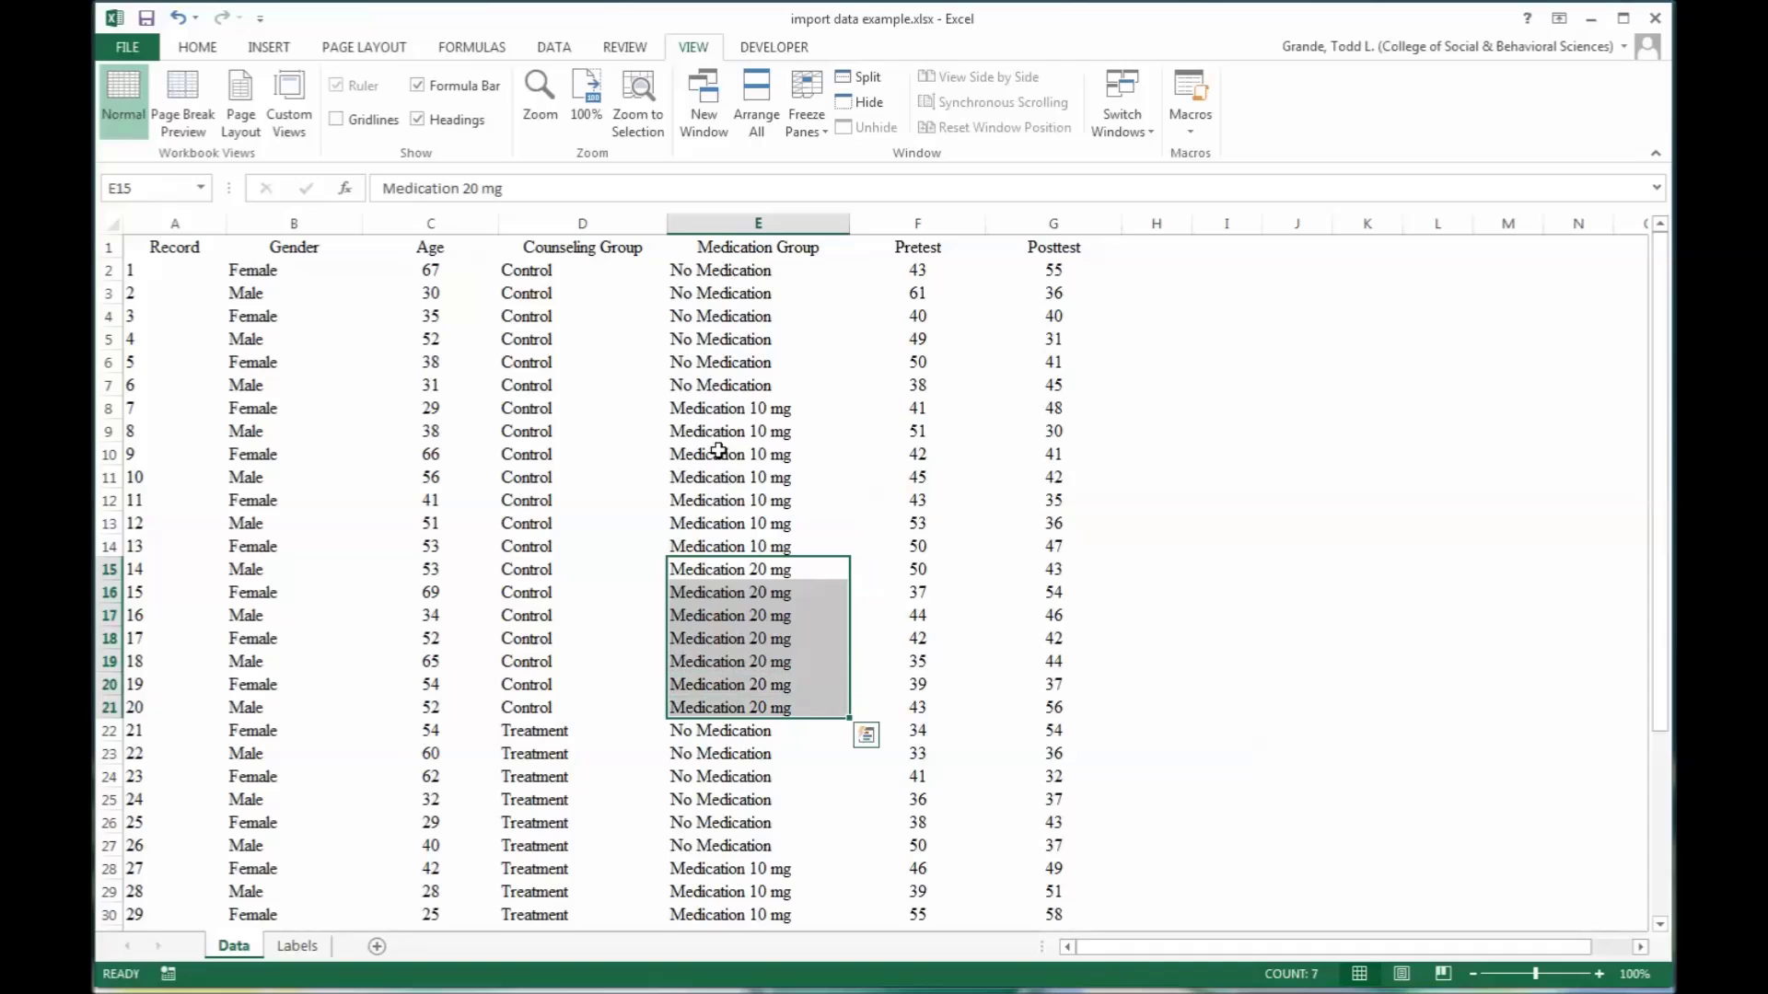
left_click_drag(718, 408, 737, 706)
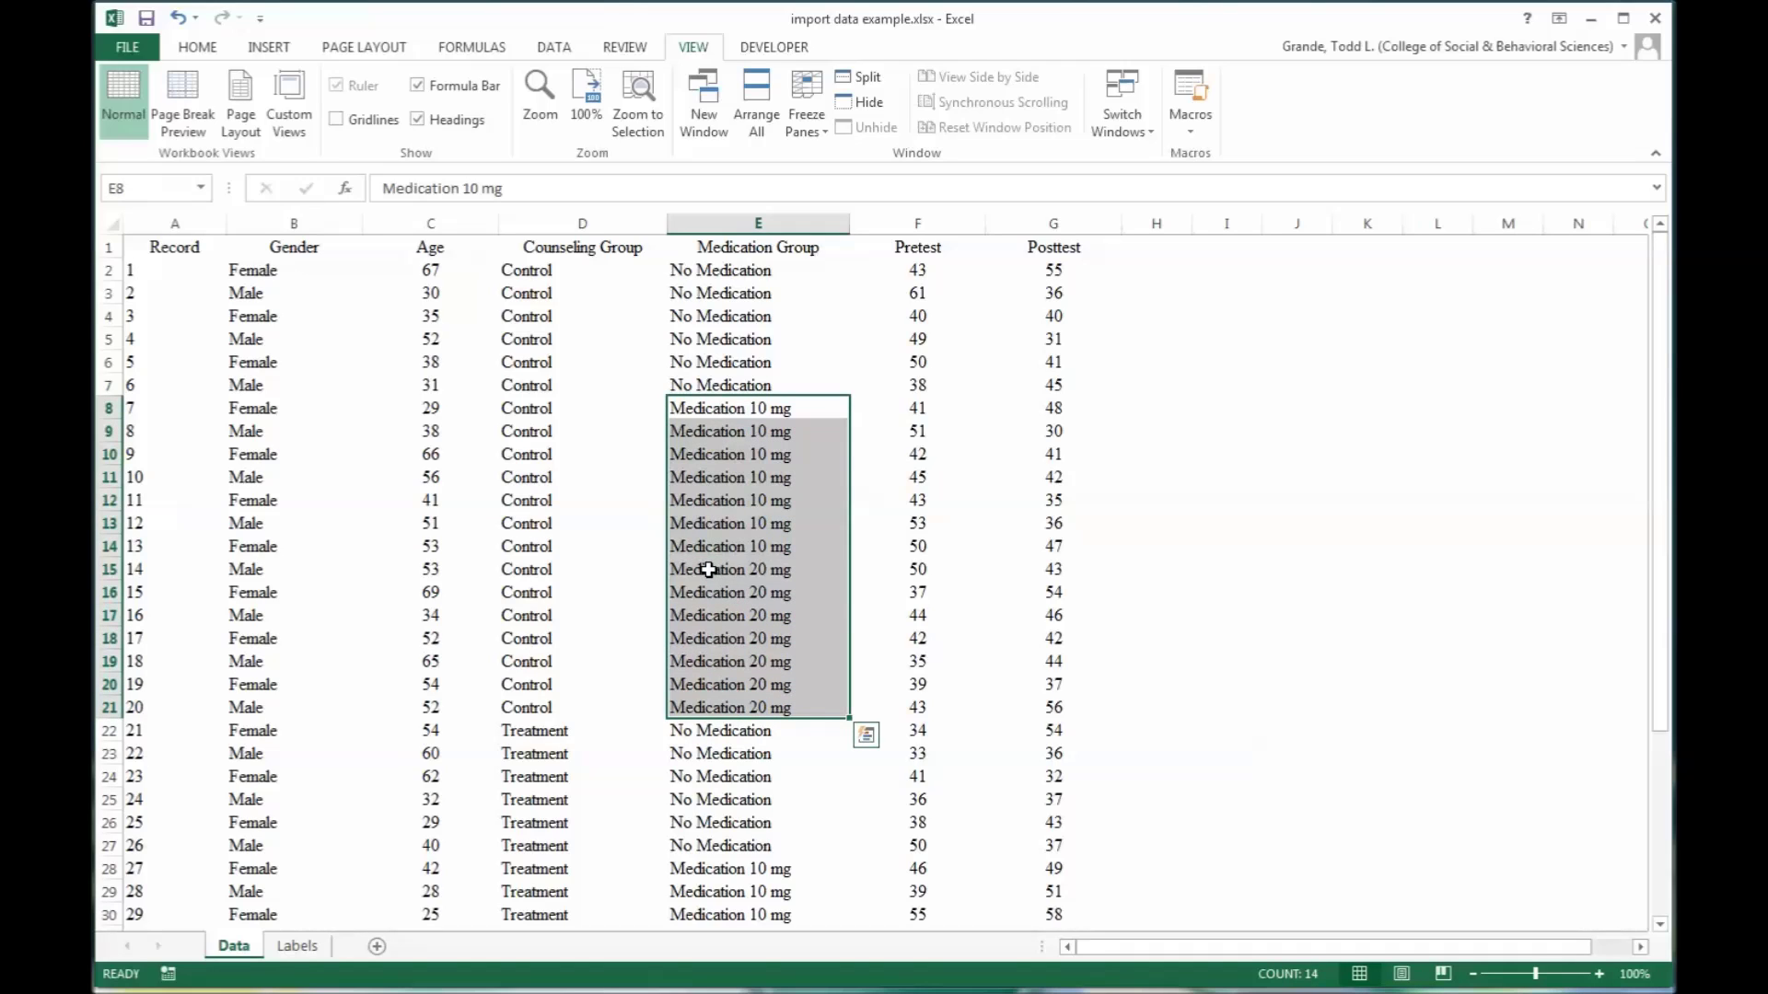
left_click(757, 249)
left_click(918, 223)
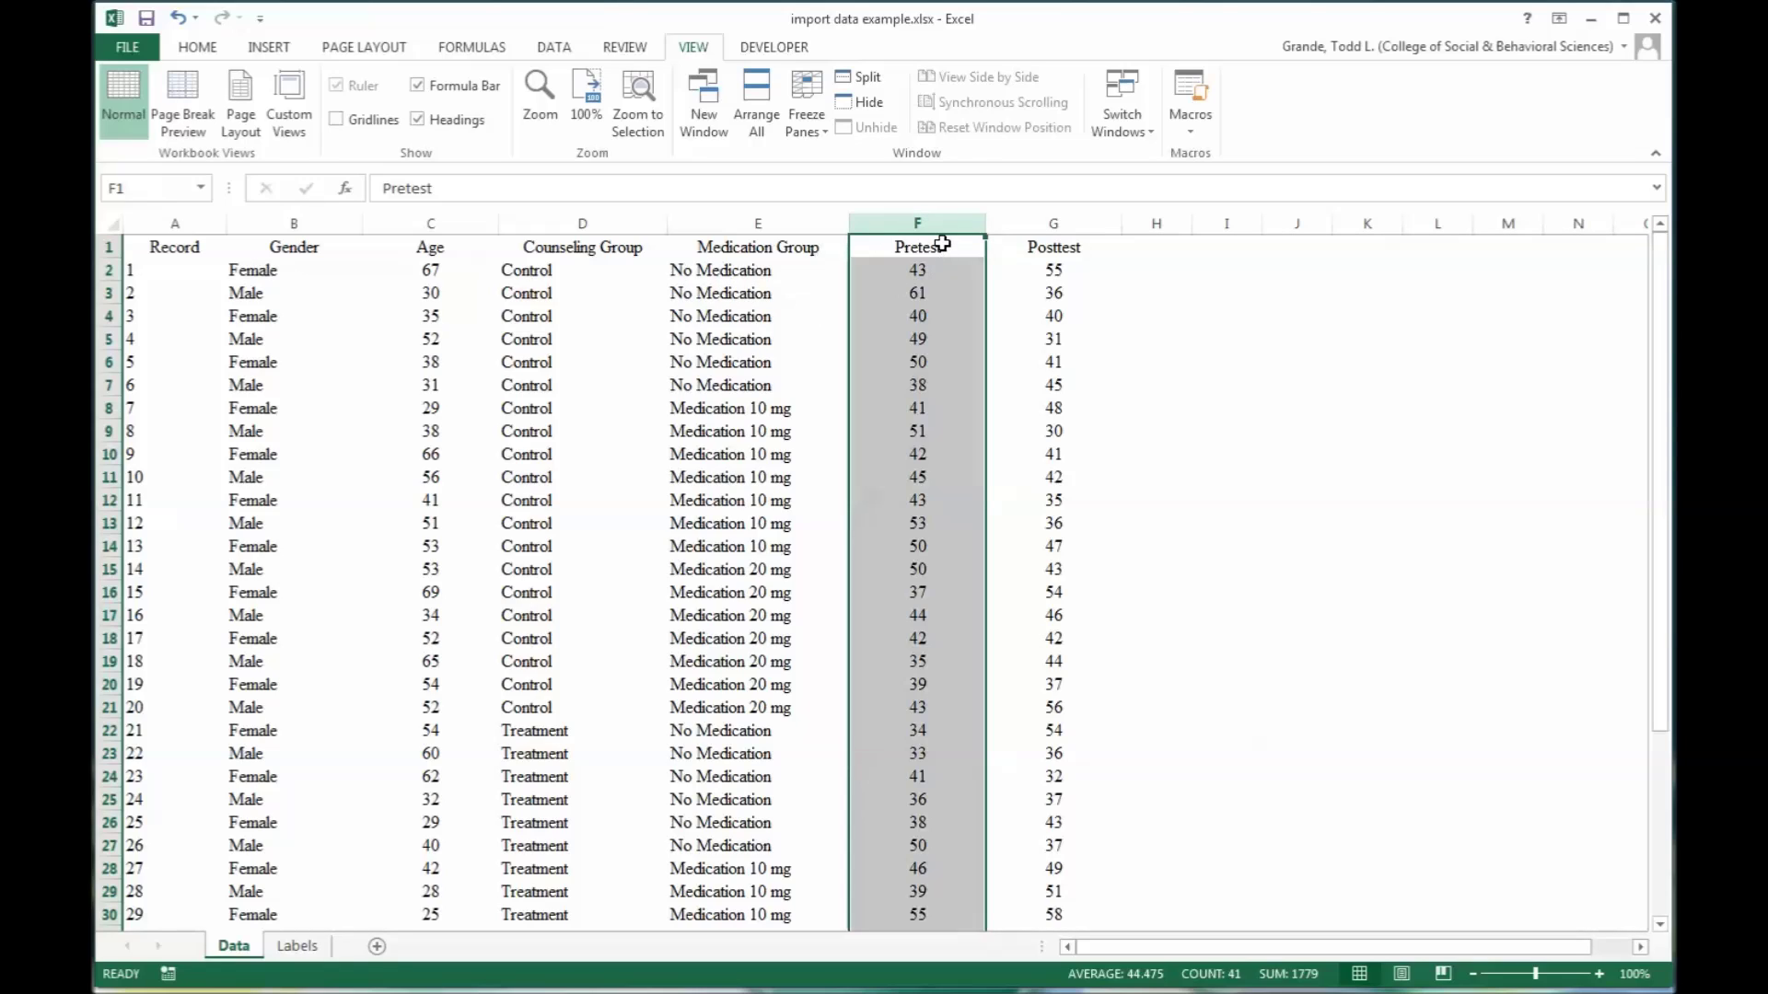
left_click(1031, 233)
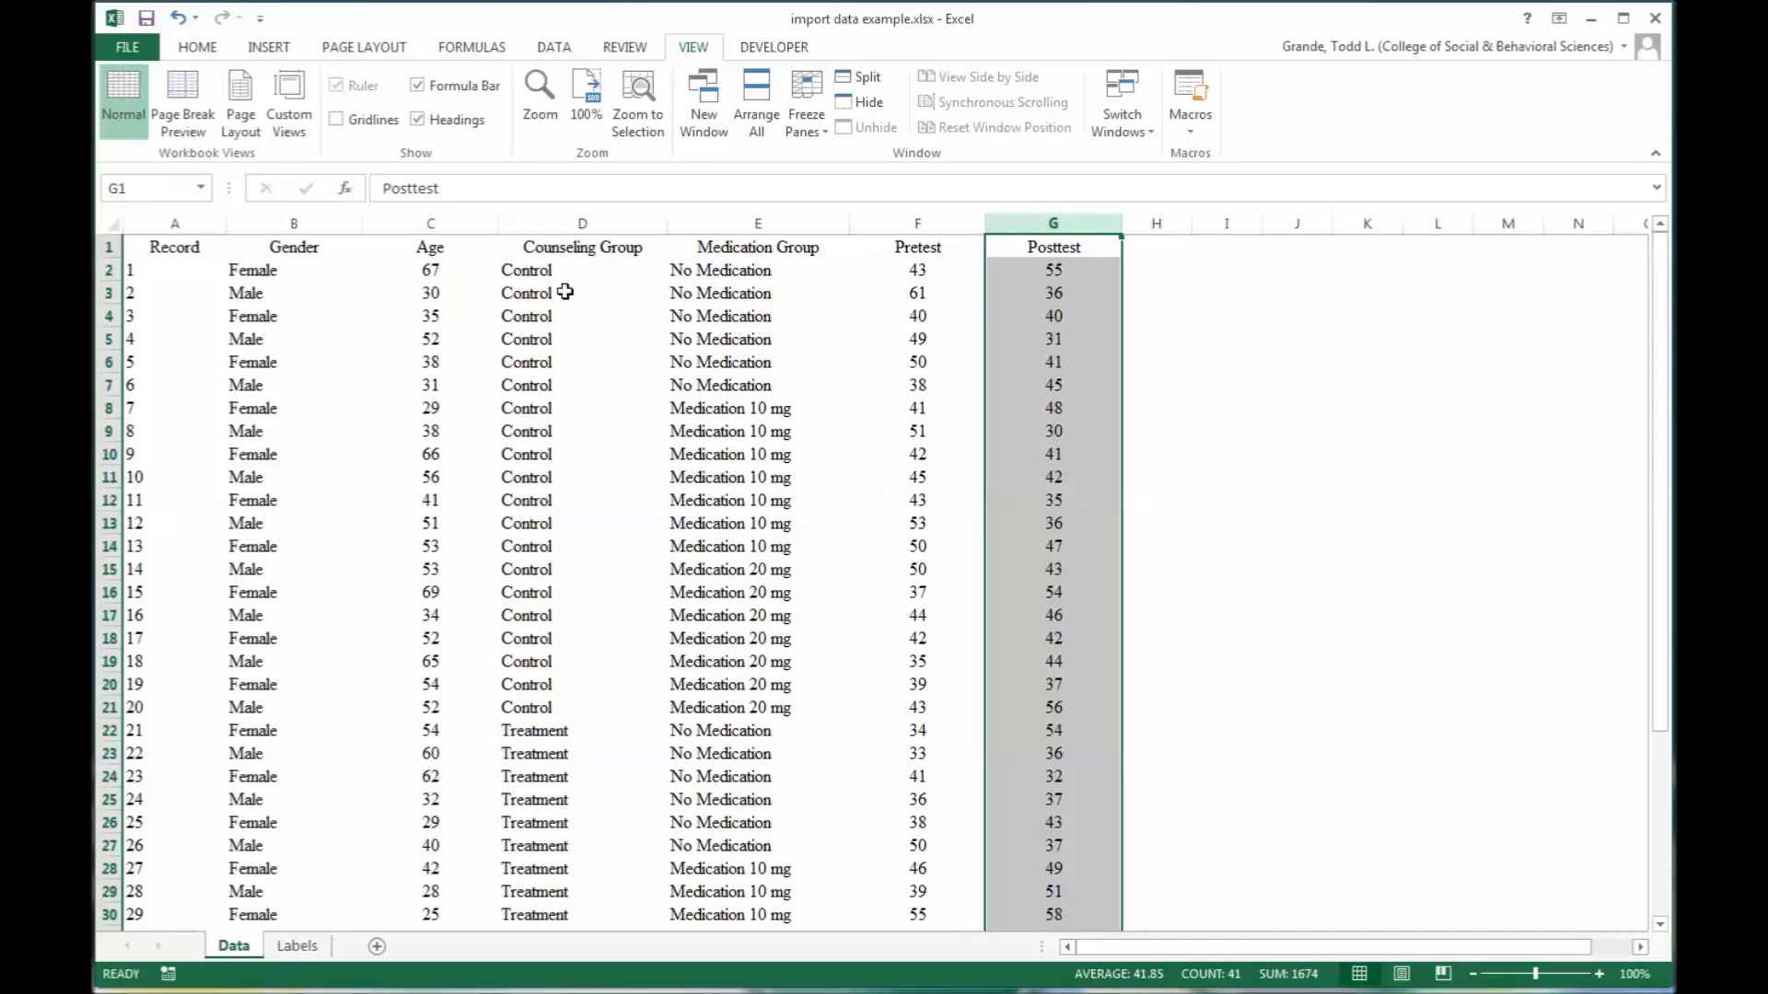
left_click(1033, 272)
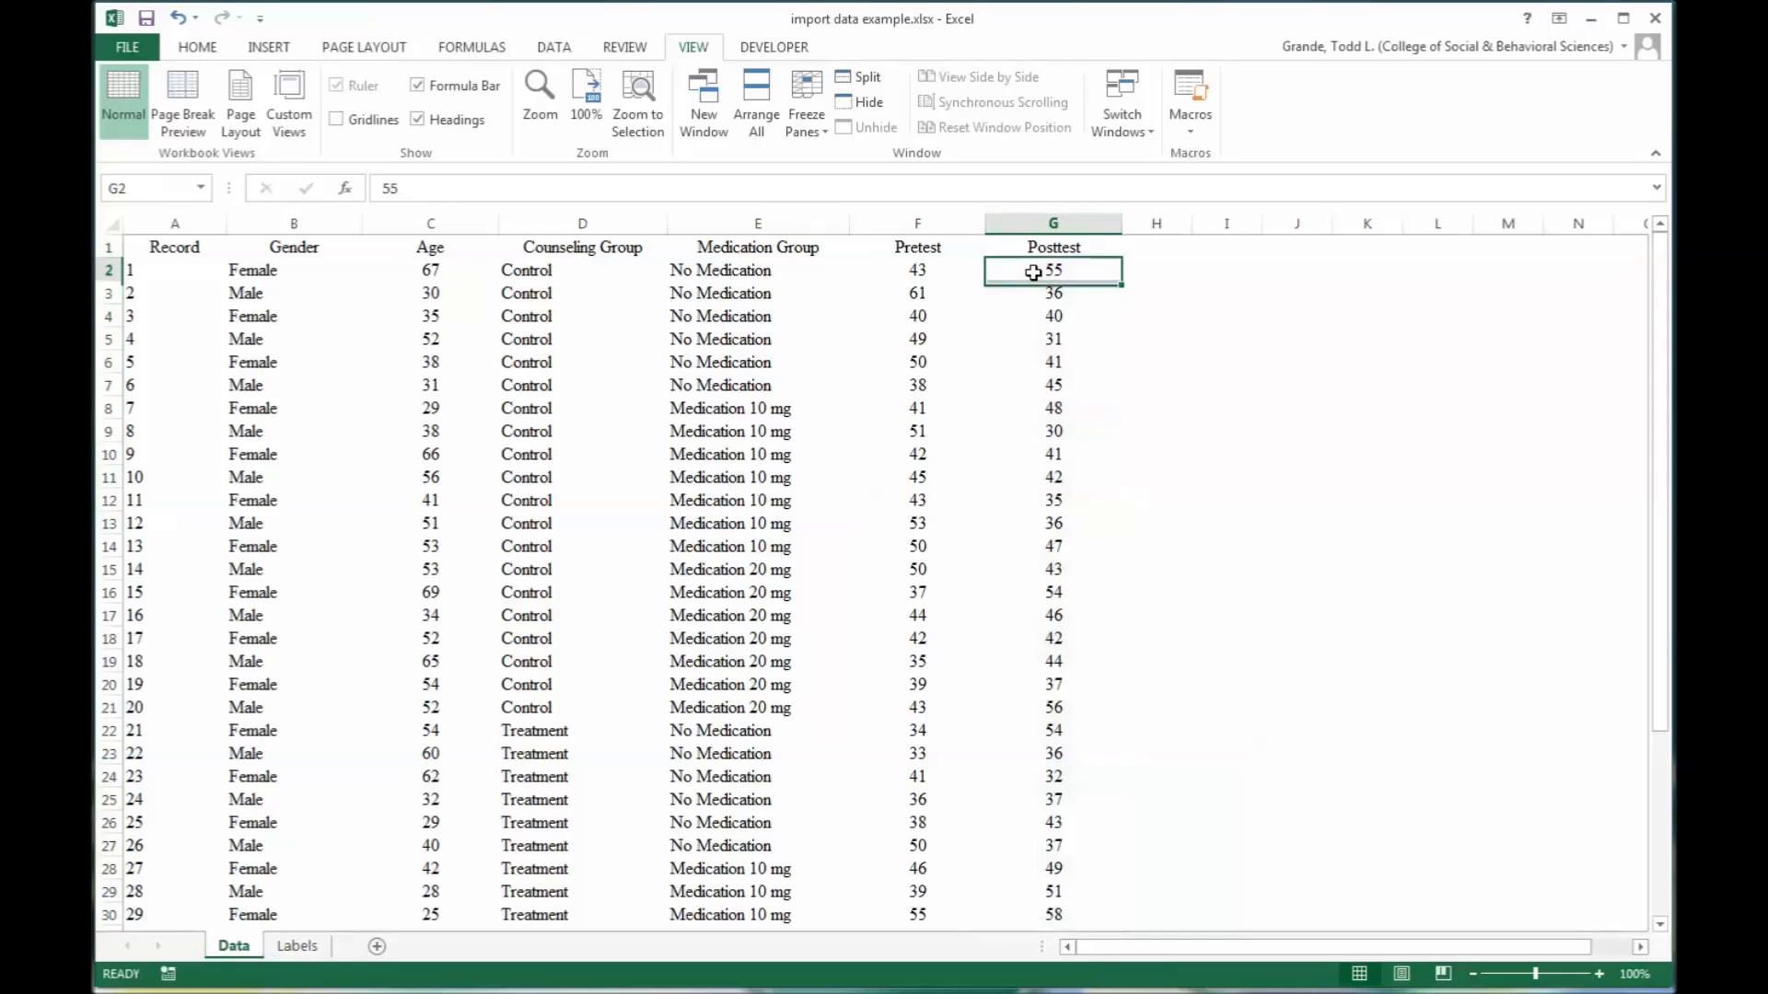
left_click(262, 273)
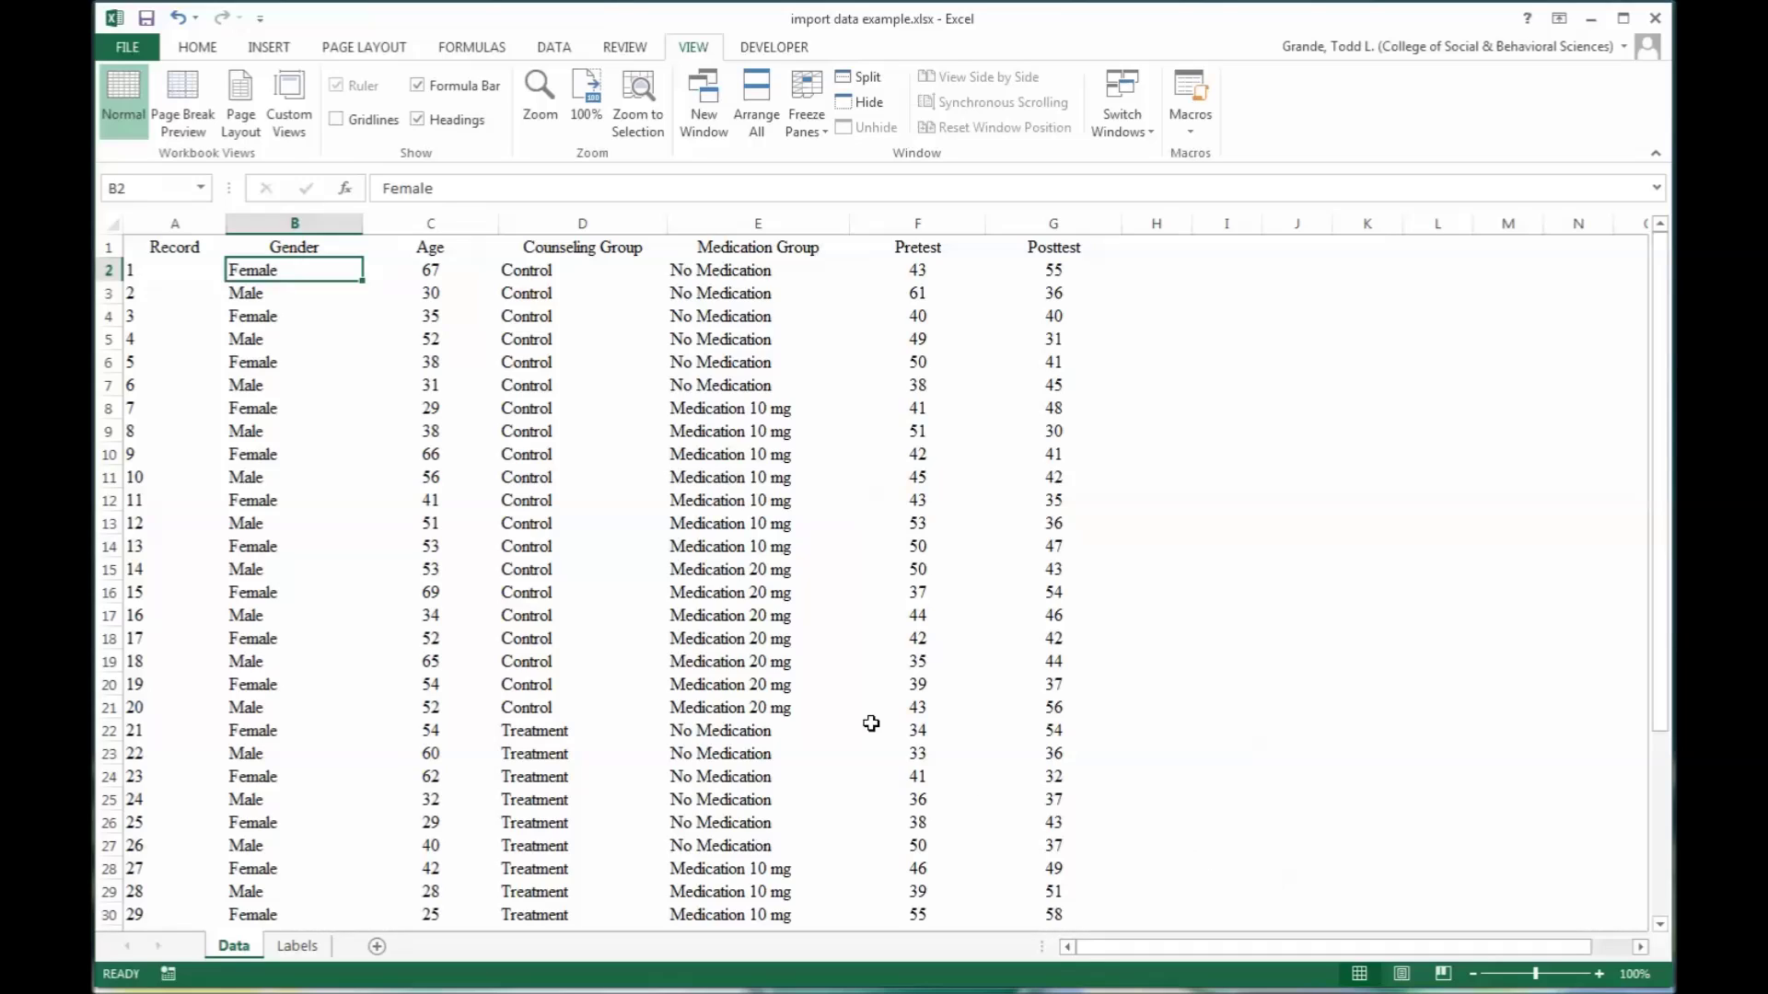
Step: Examine the numeric codes assigned to Female and Male in the Labels sheet
left_click(297, 946)
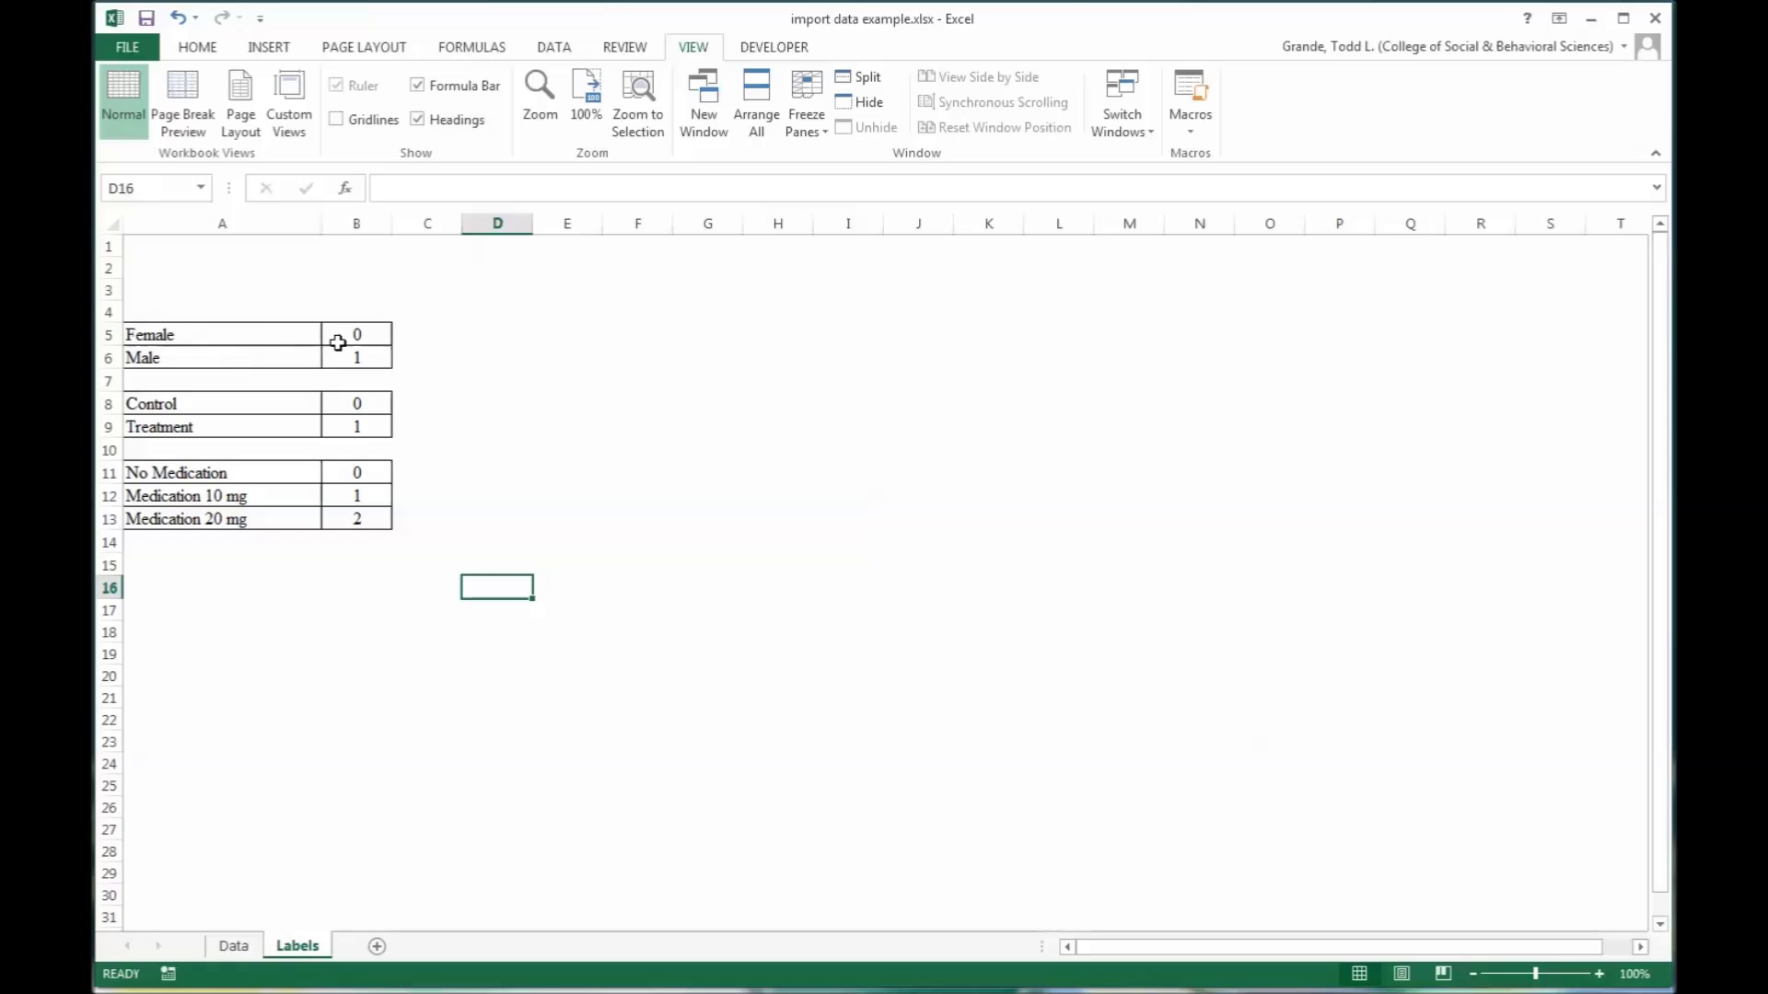
left_click(221, 337)
left_click(364, 335)
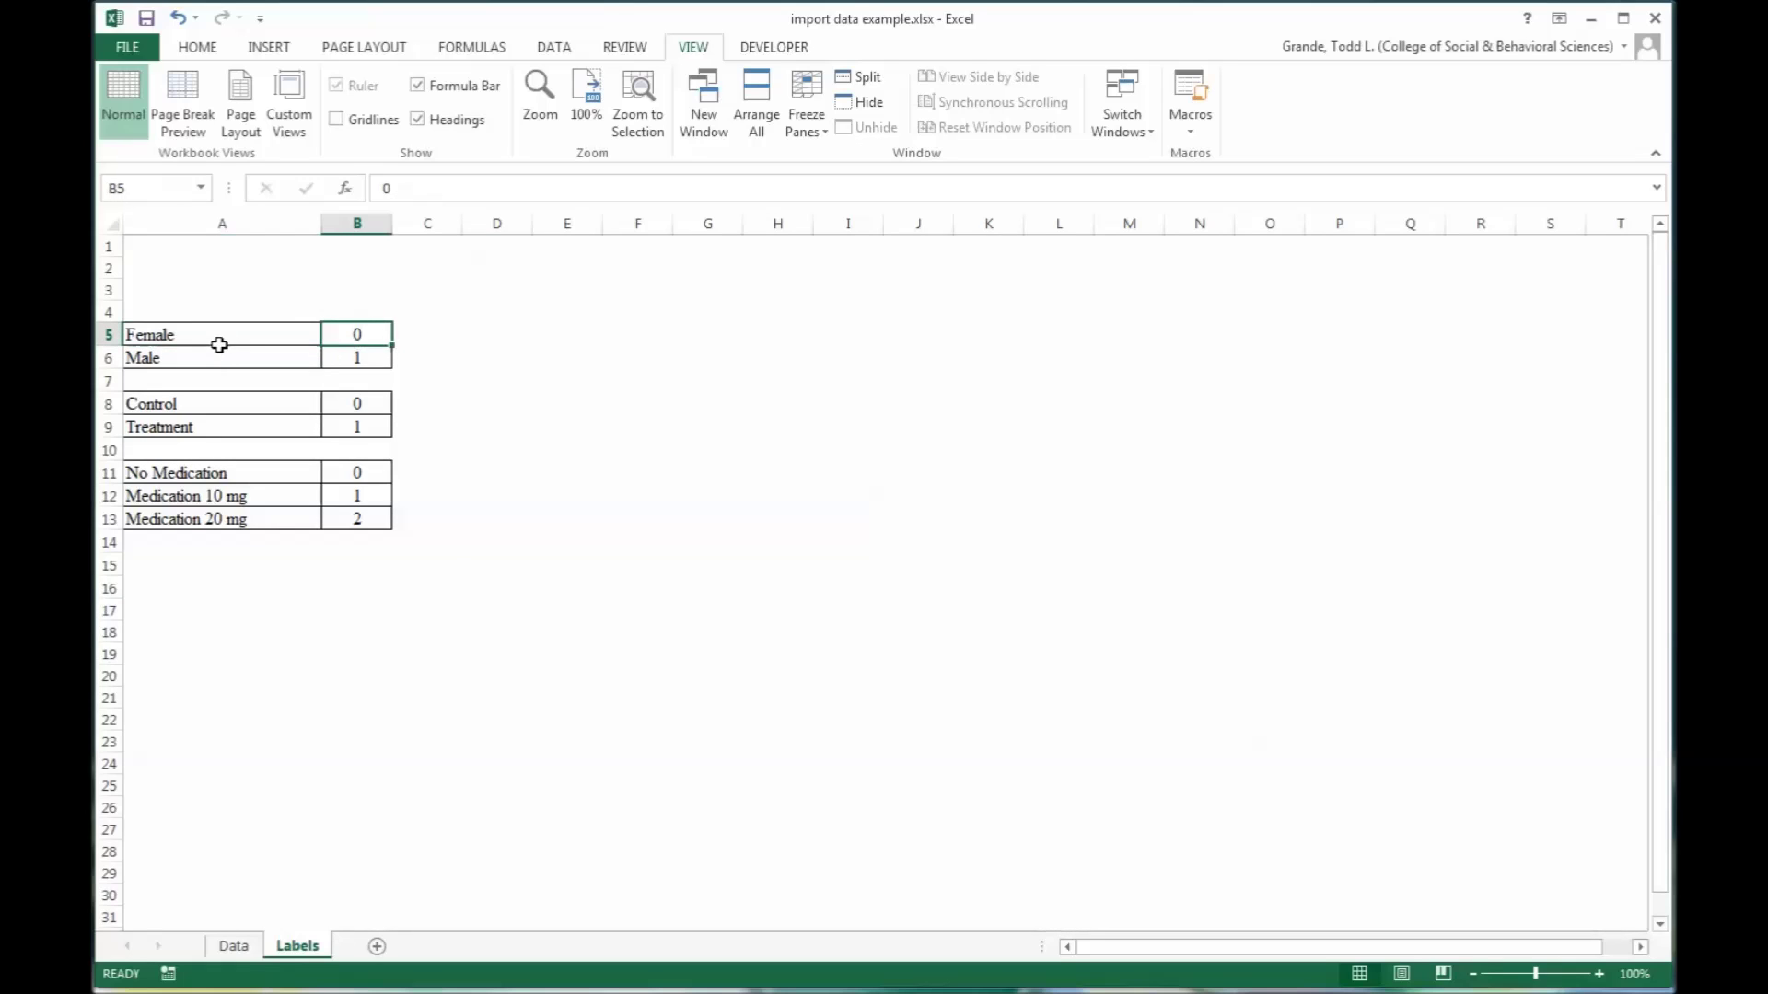
left_click(218, 340)
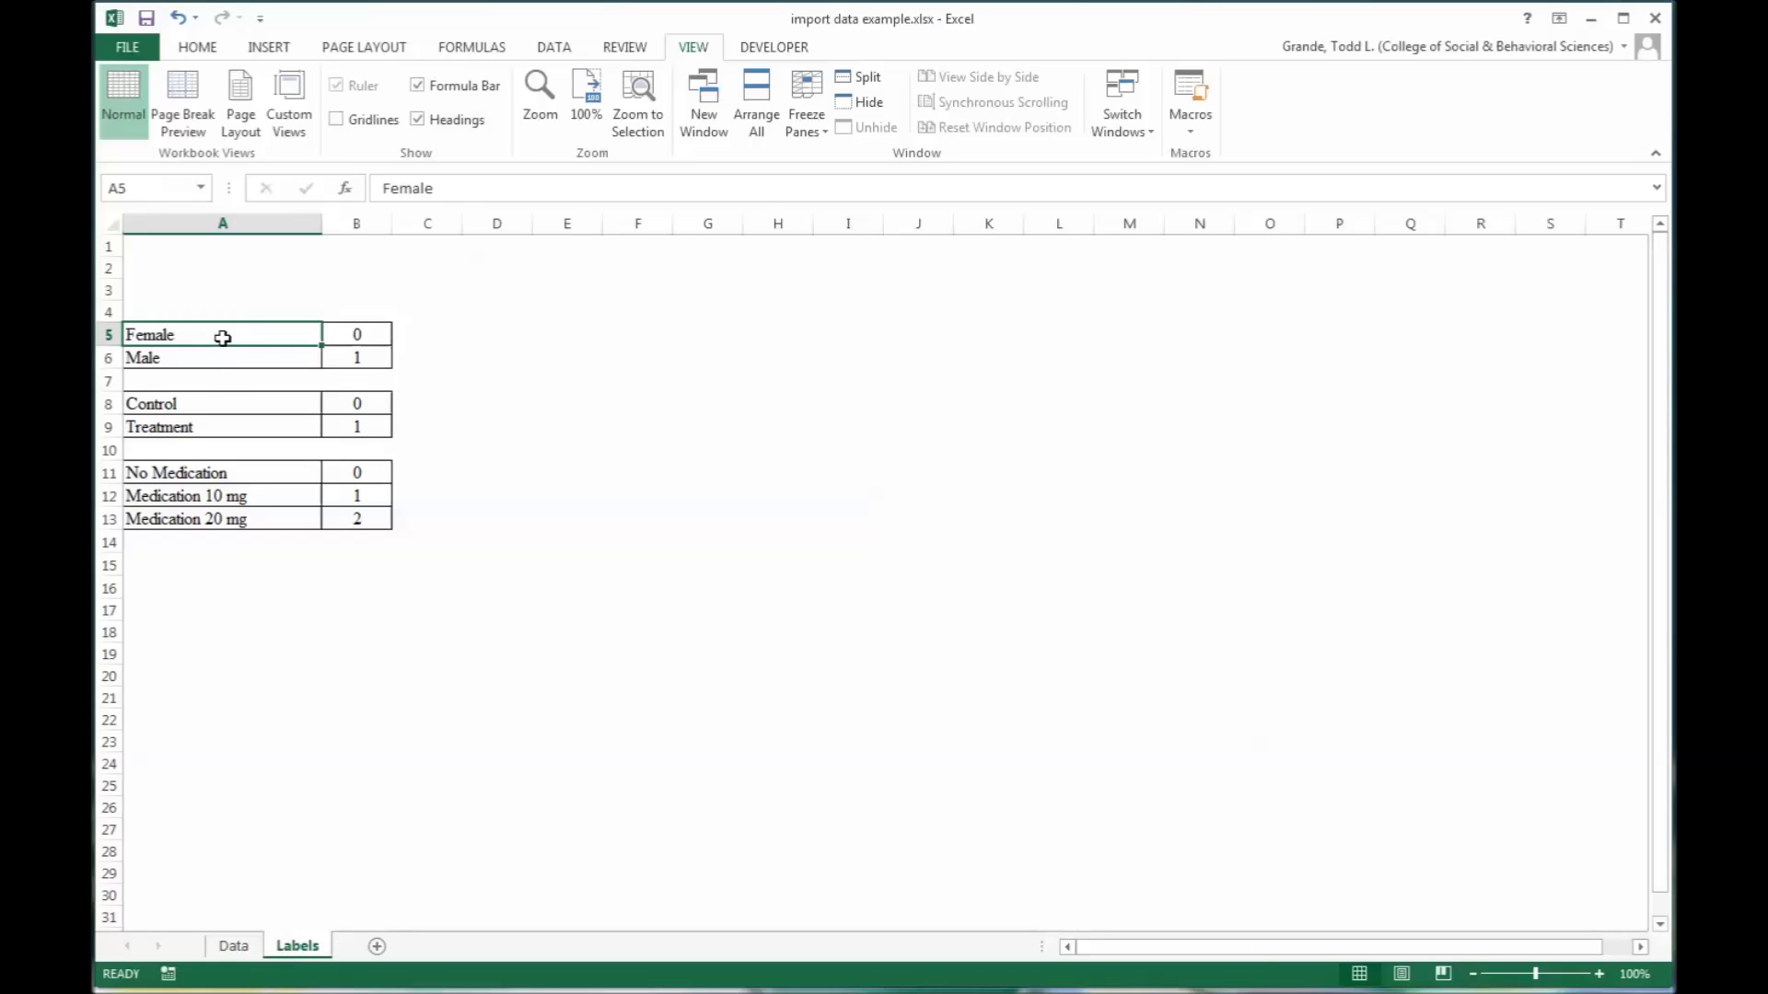
left_click(346, 339)
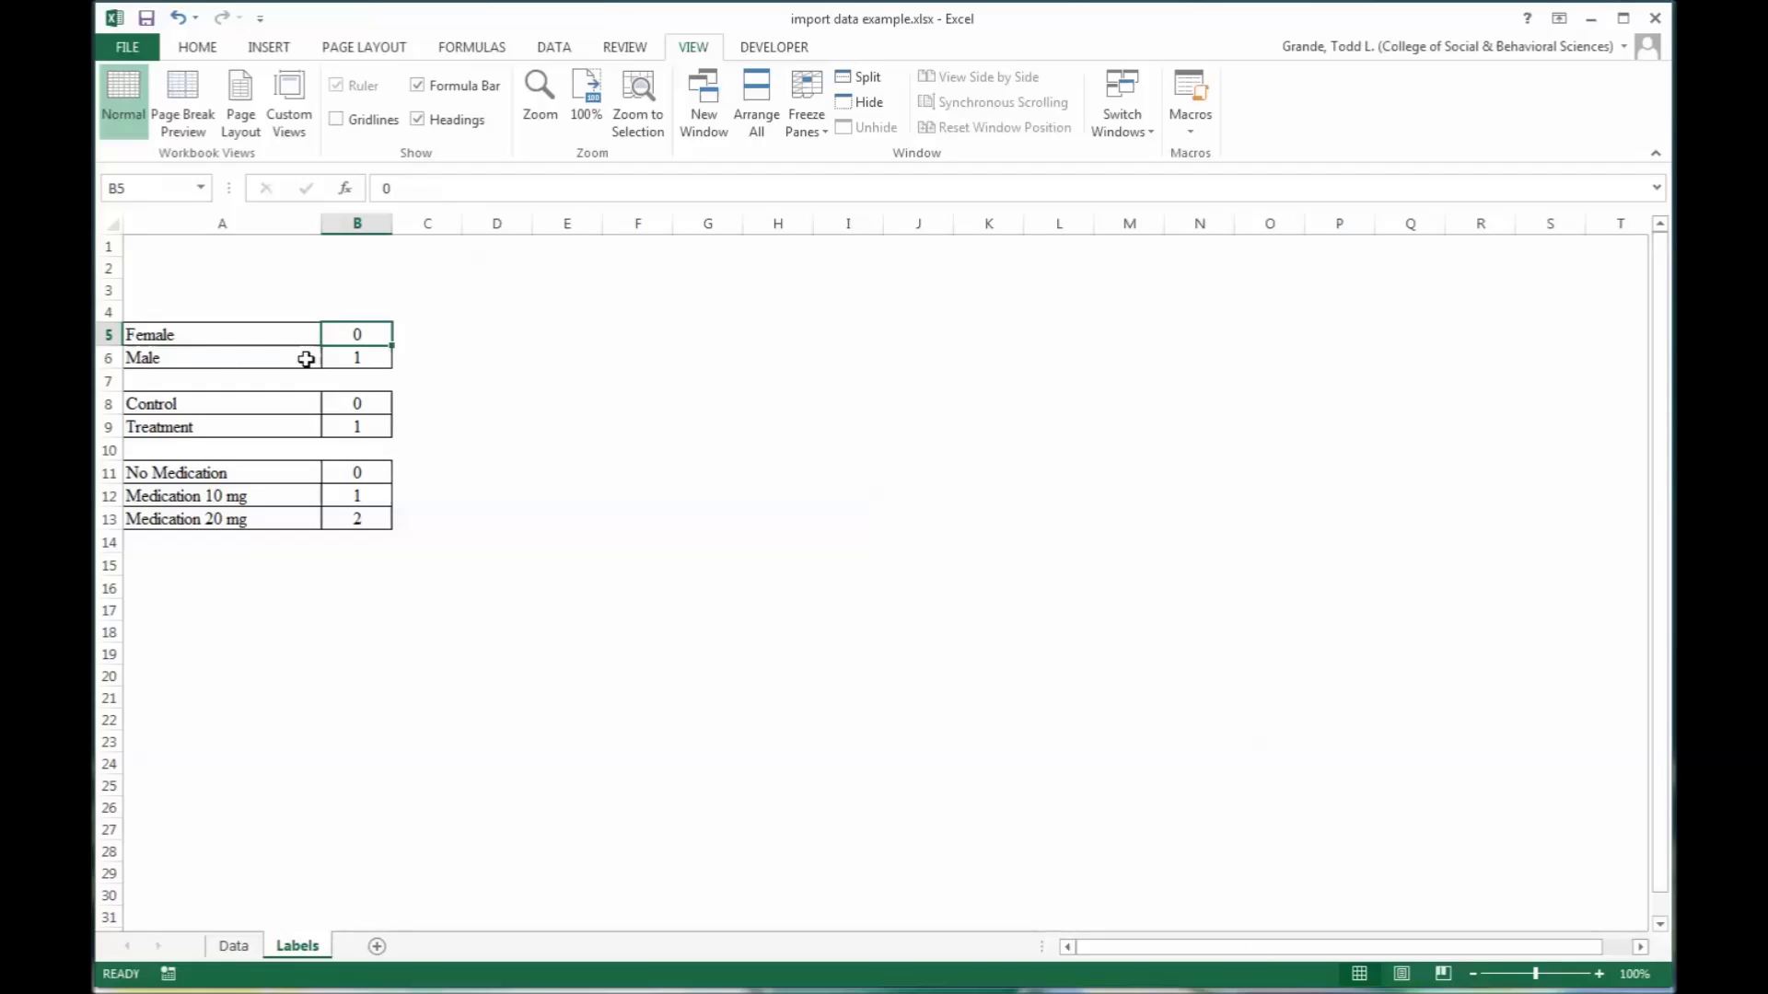
left_click(269, 367)
left_click(367, 377)
left_click(369, 363)
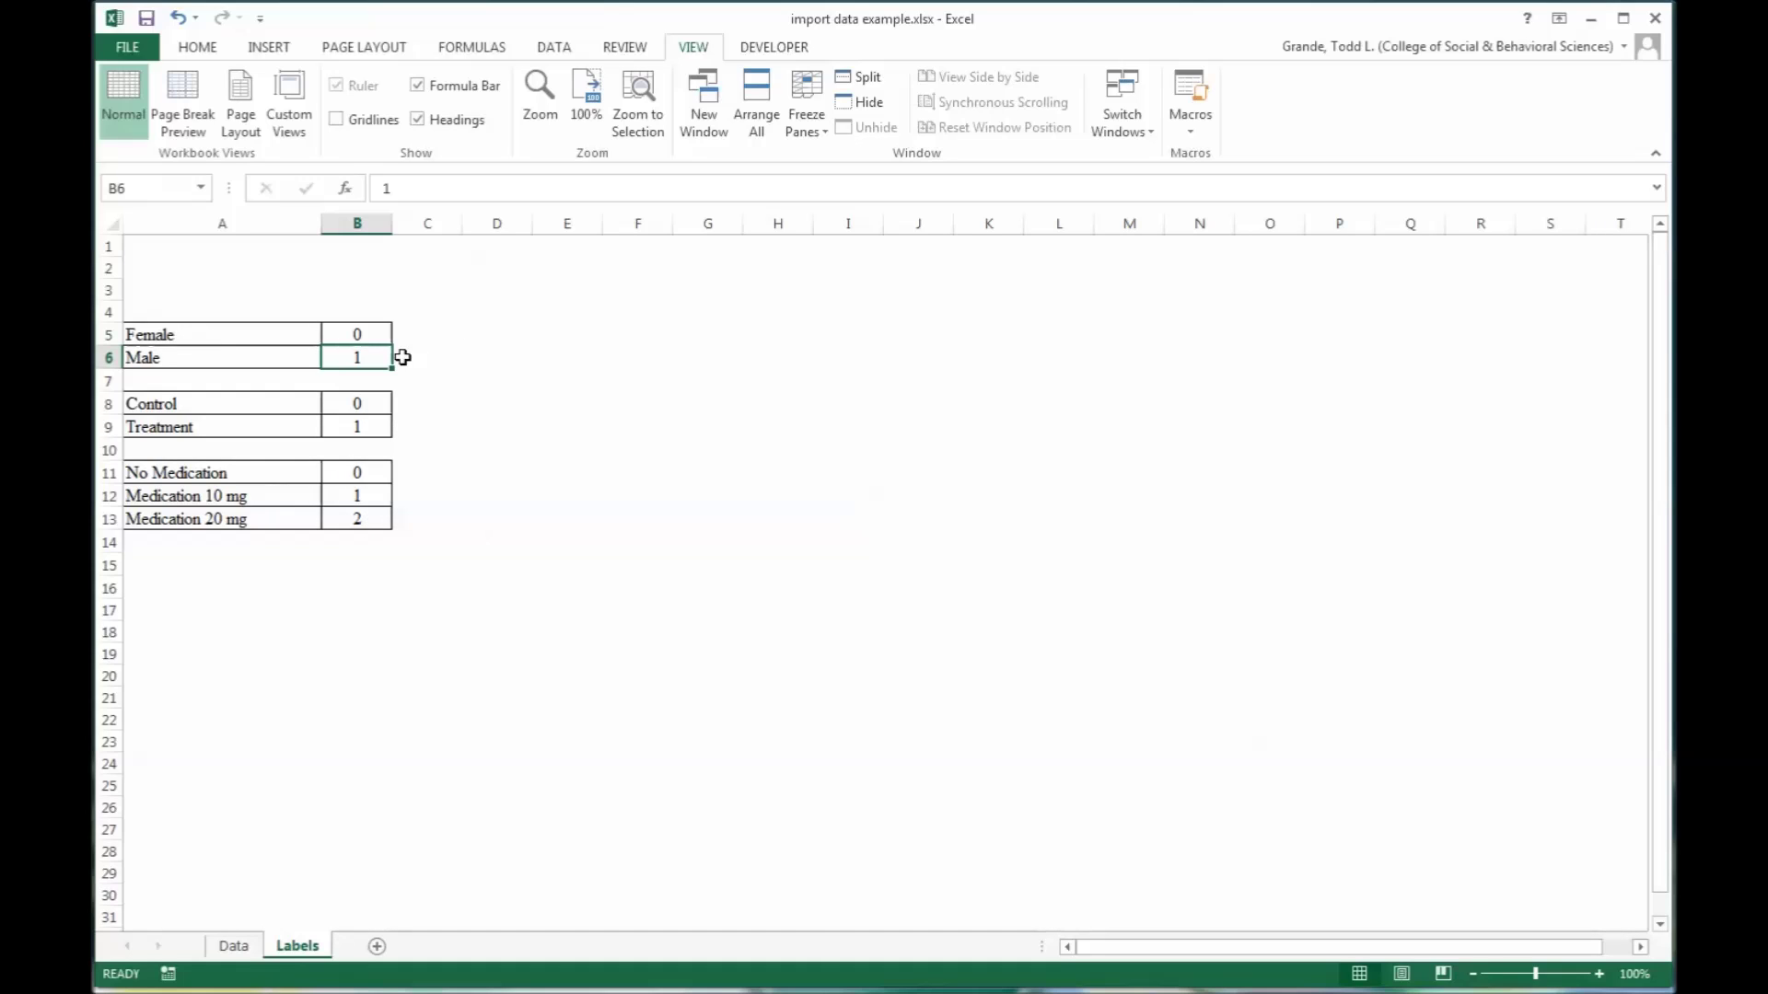
left_click(367, 335)
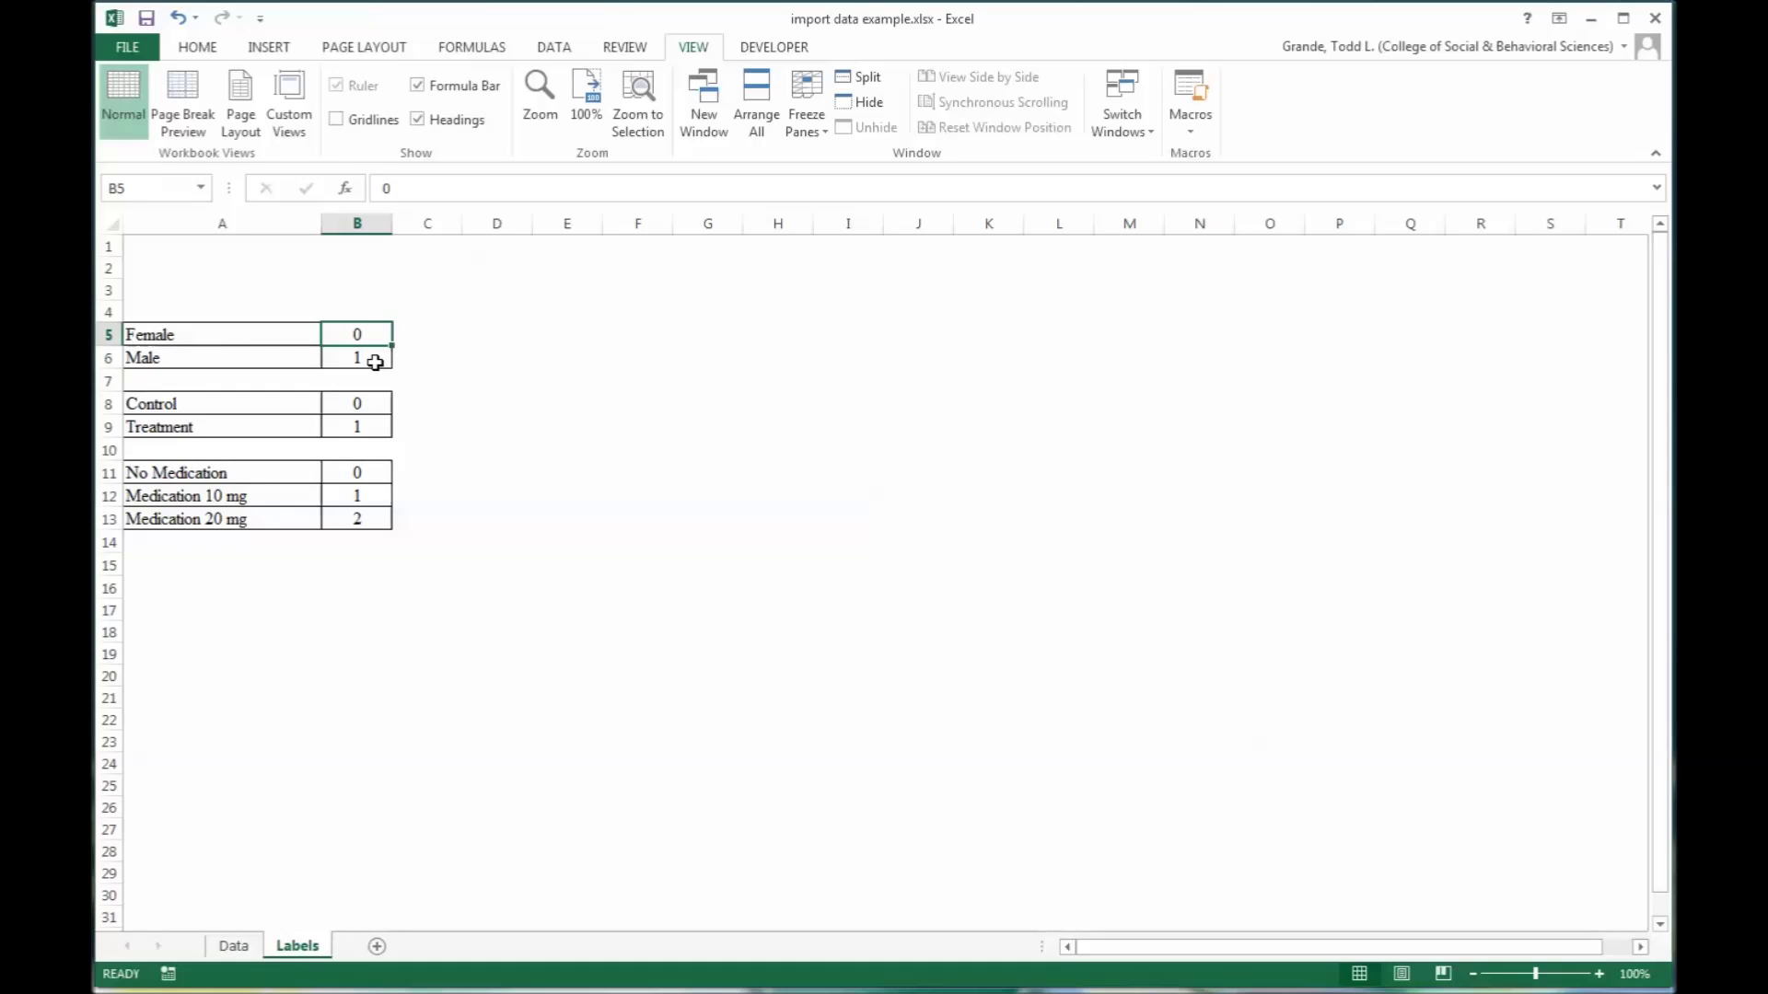
left_click_drag(366, 335, 366, 357)
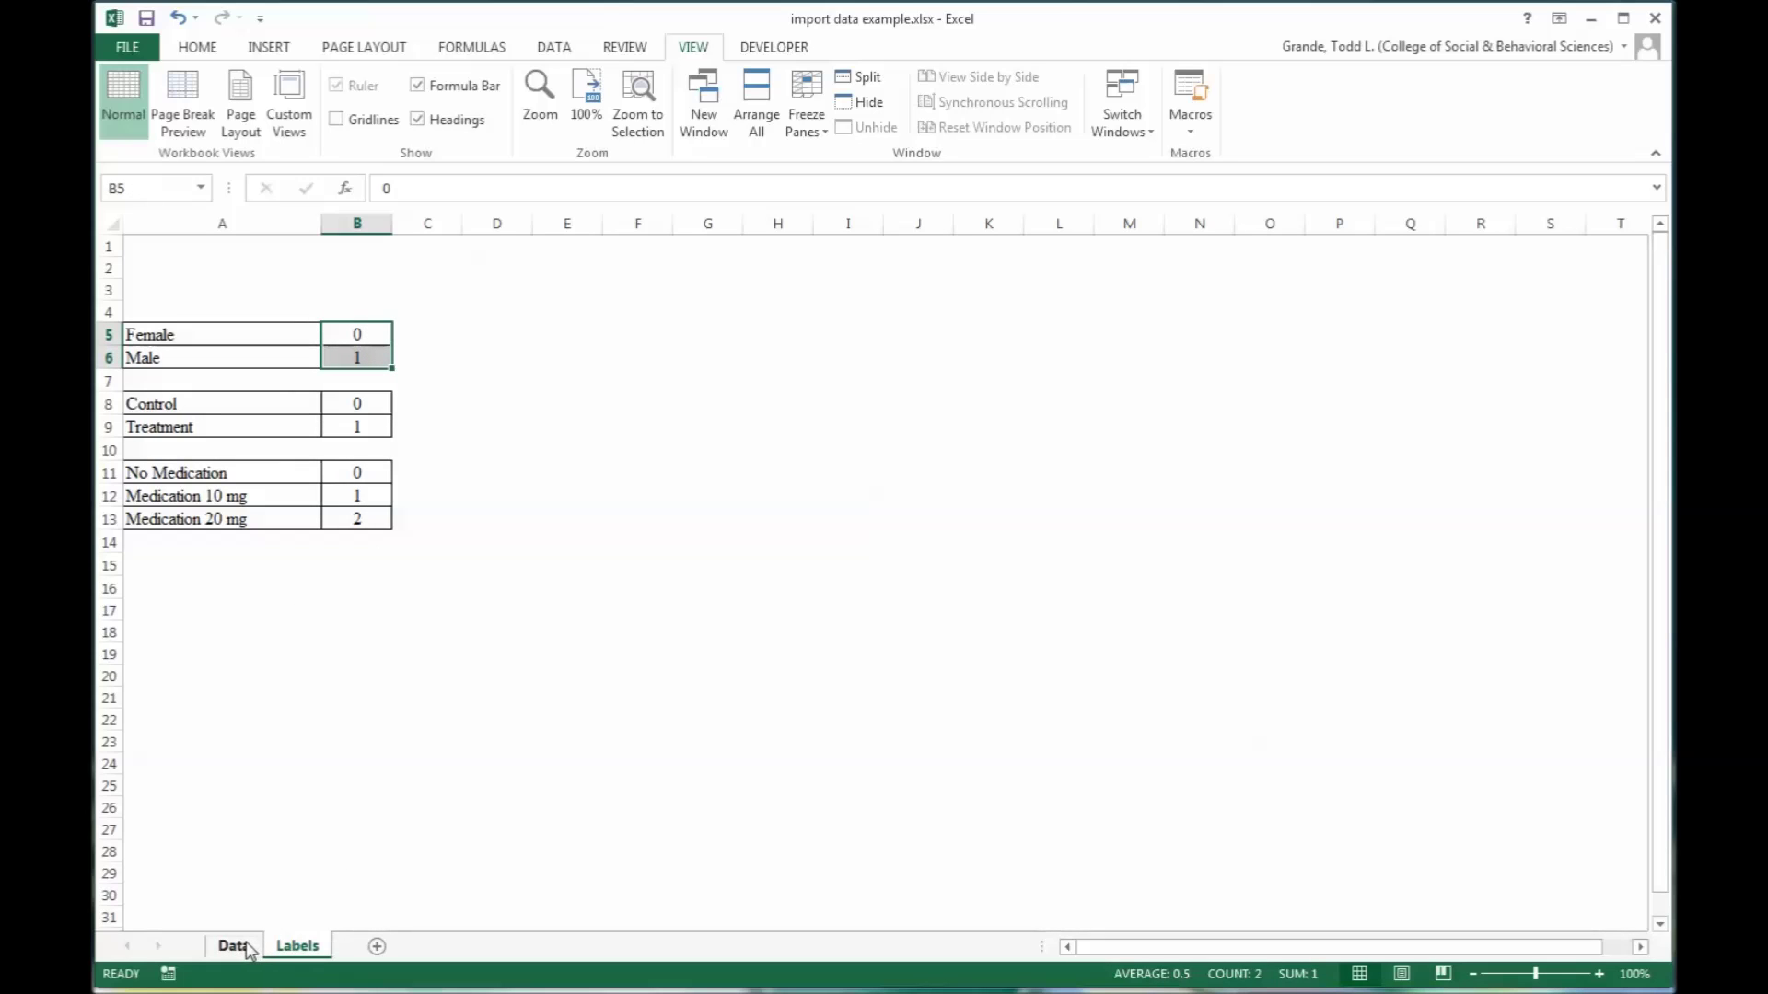
Step: Compare the text entries in the Gender and Medication Group columns of the Data sheet with the coding tables in the Labels sheet
left_click(245, 949)
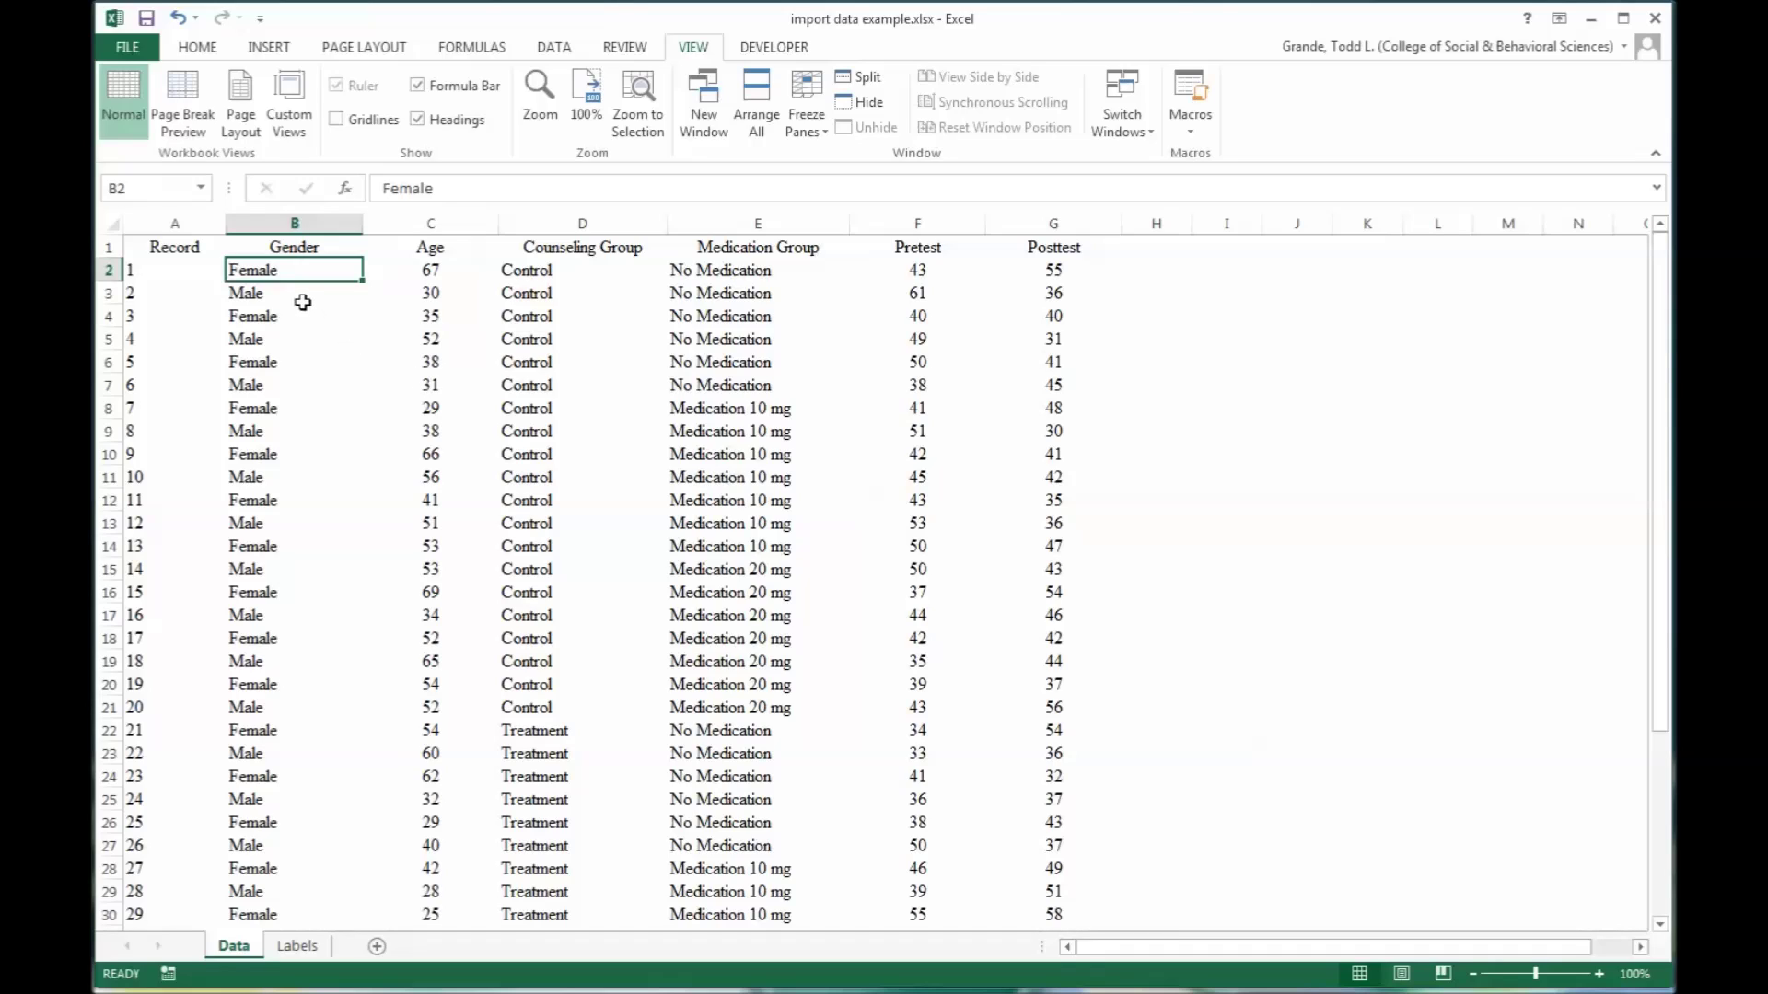
mouse_move(284, 272)
left_mouse_down()
mouse_move(299, 502)
mouse_move(285, 272)
left_mouse_up()
left_click(735, 278)
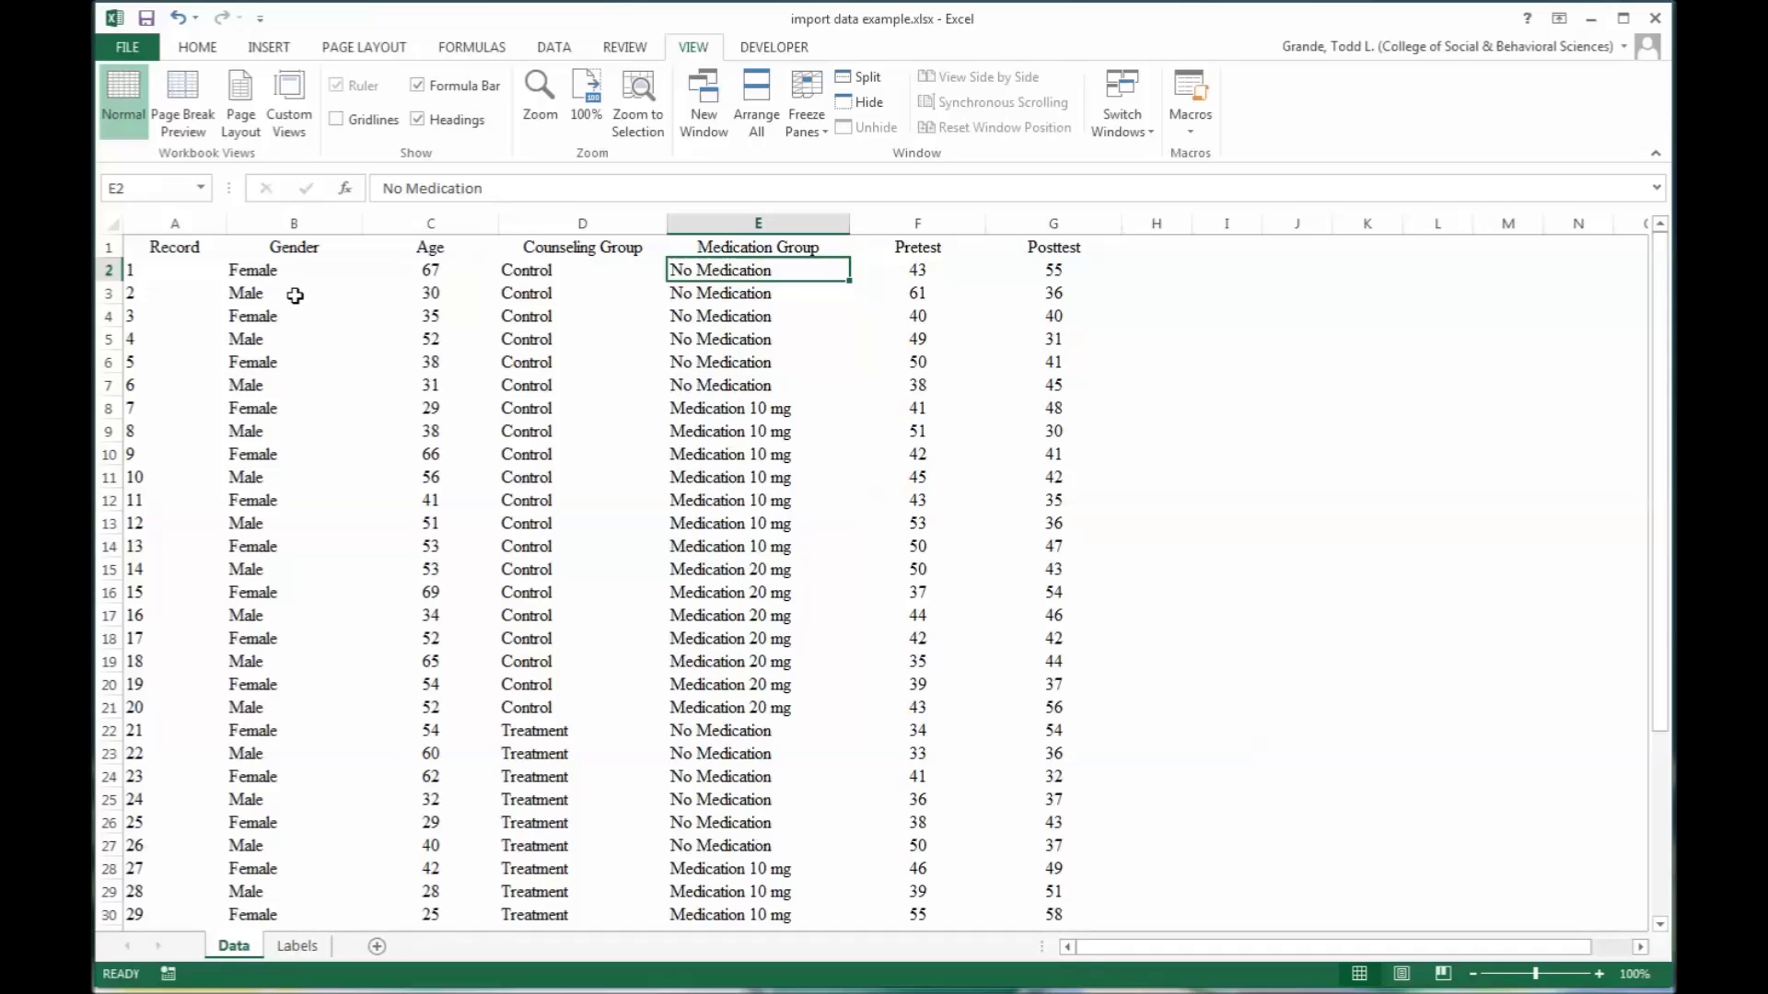
left_click(296, 947)
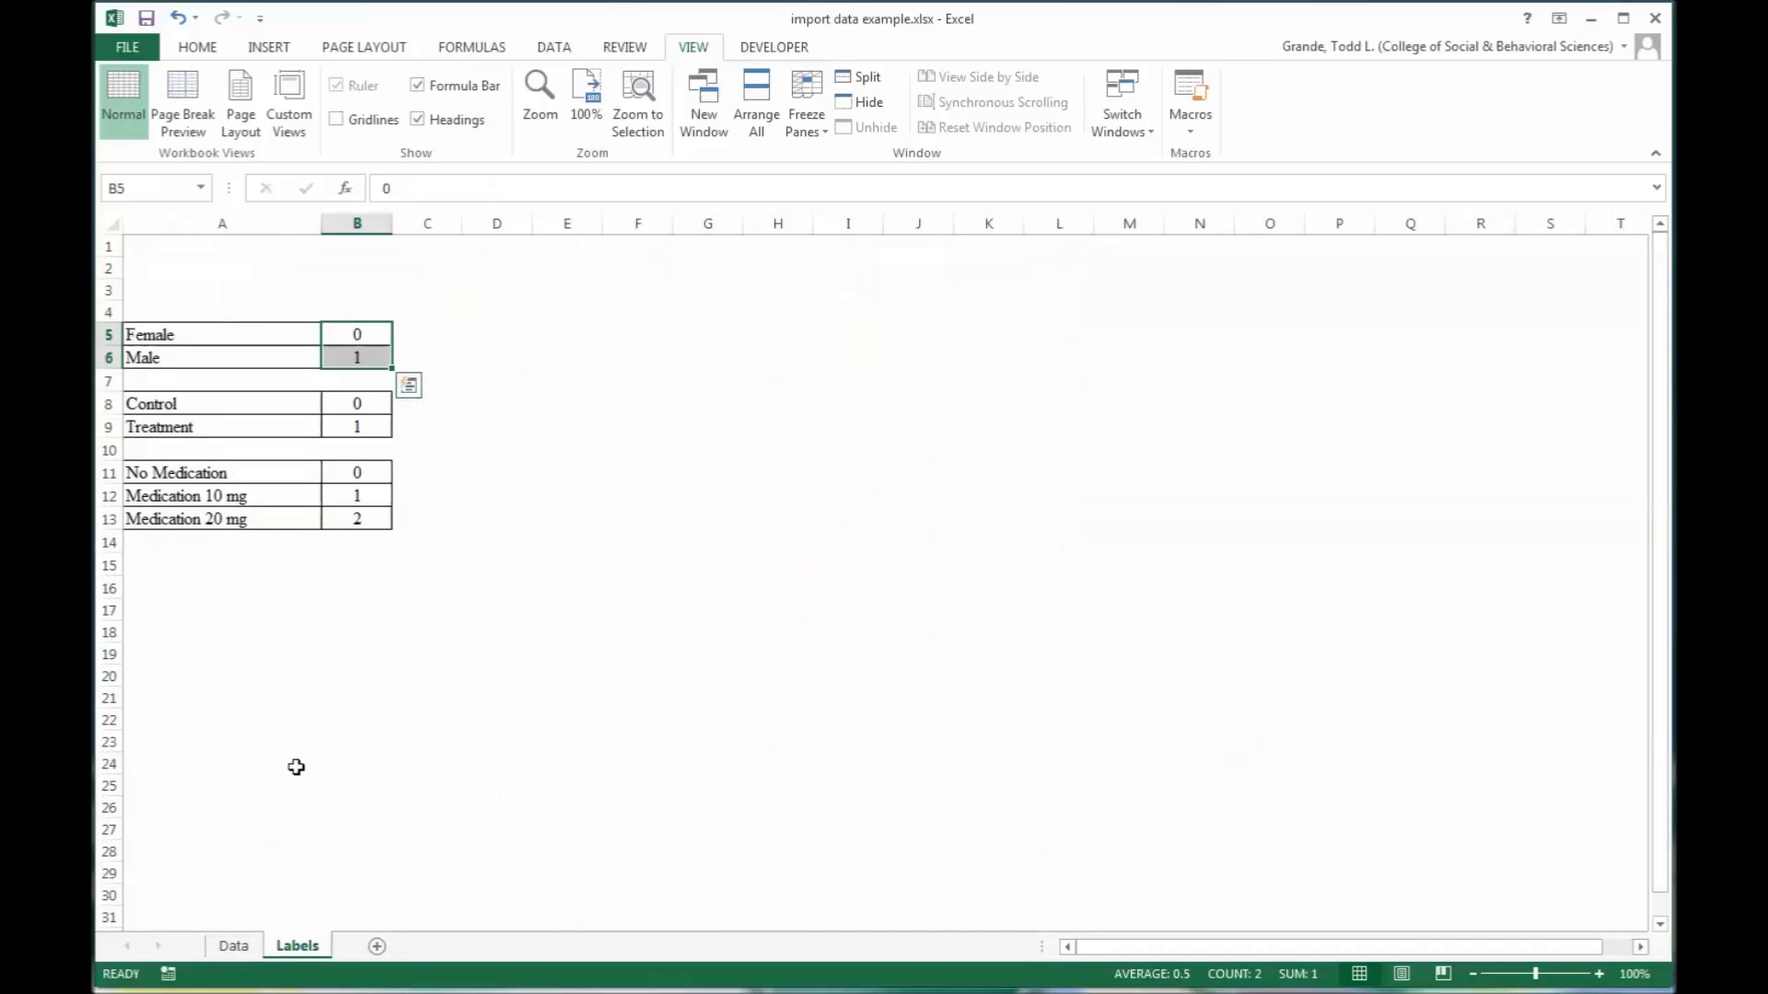
left_click(145, 313)
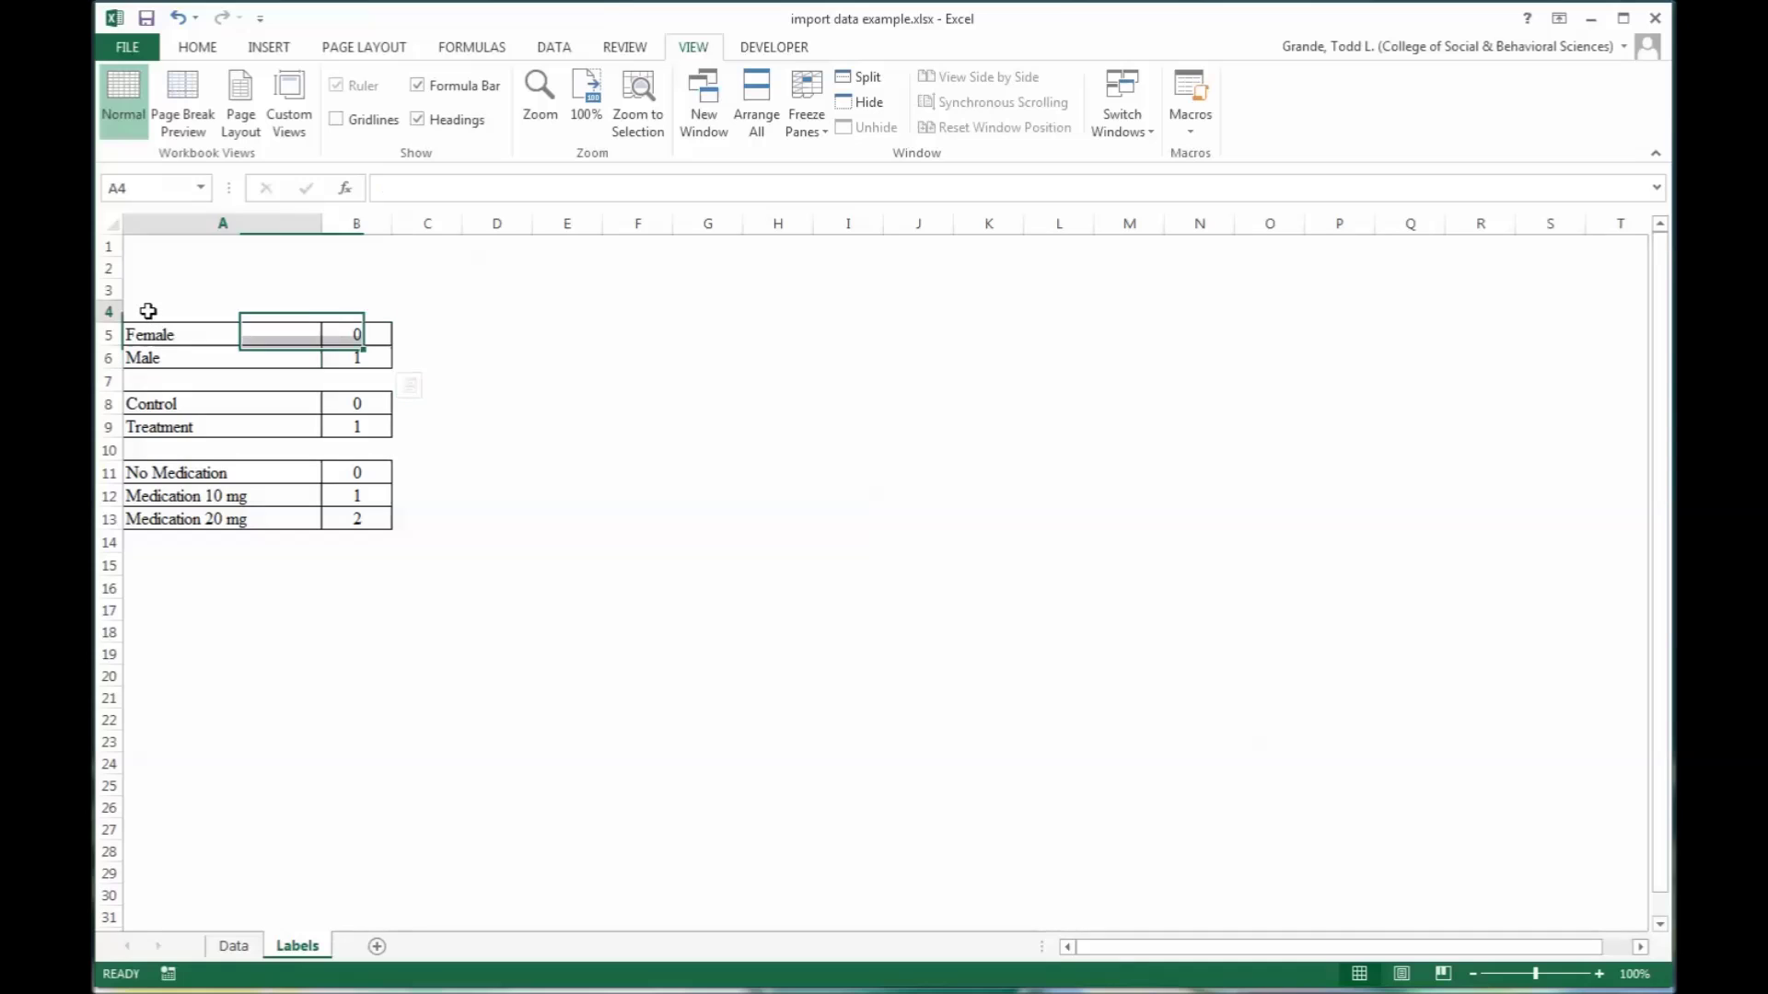
left_click(234, 946)
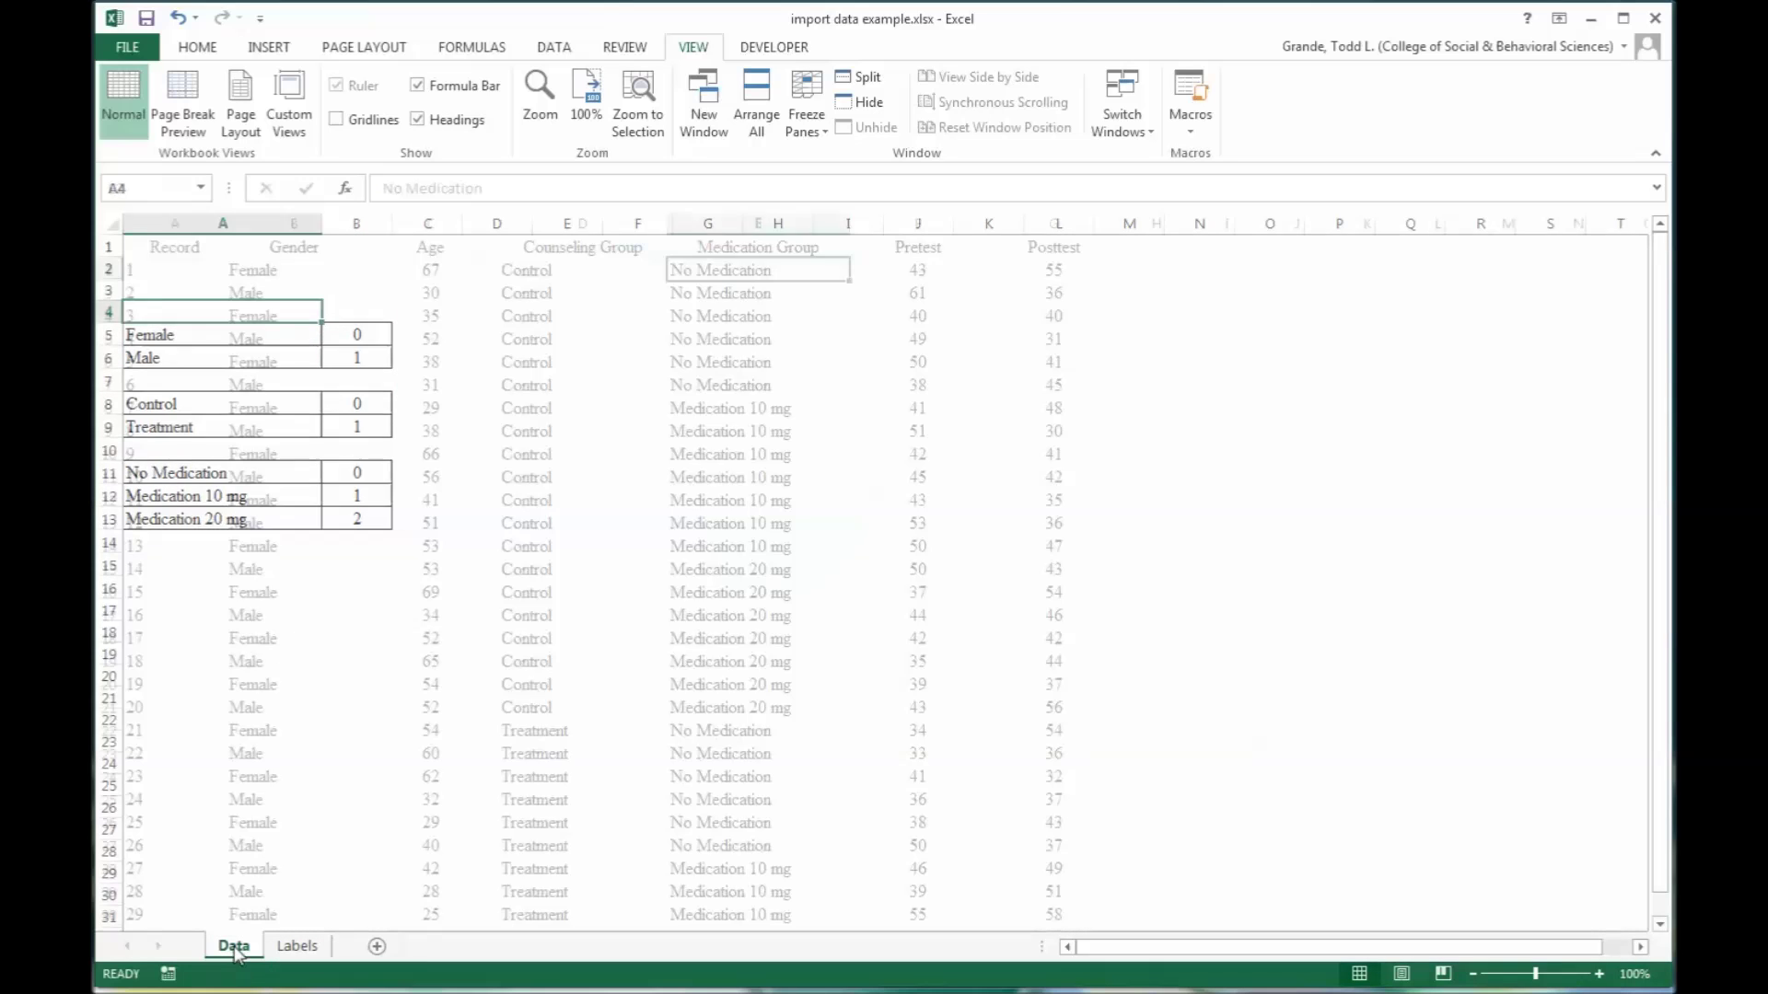
left_click(309, 274)
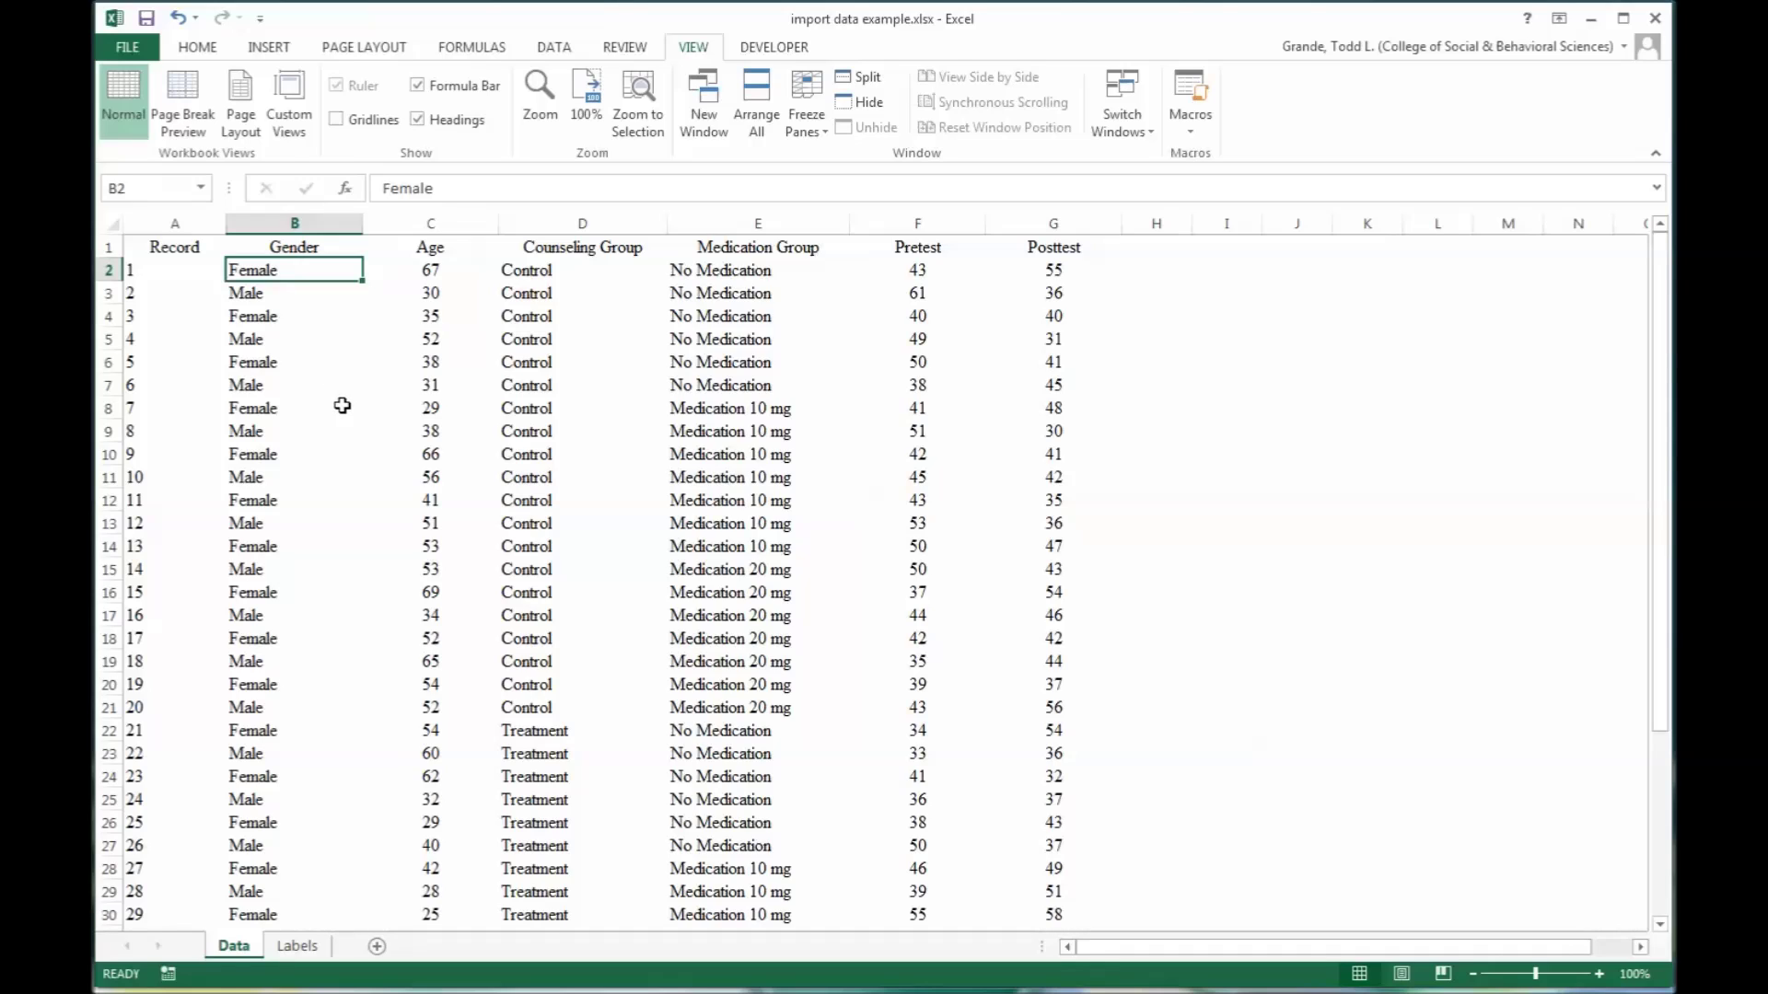
Step: Replace every Female entry in the Data sheet with 0 using Find and Replace
key("ctrl+h")
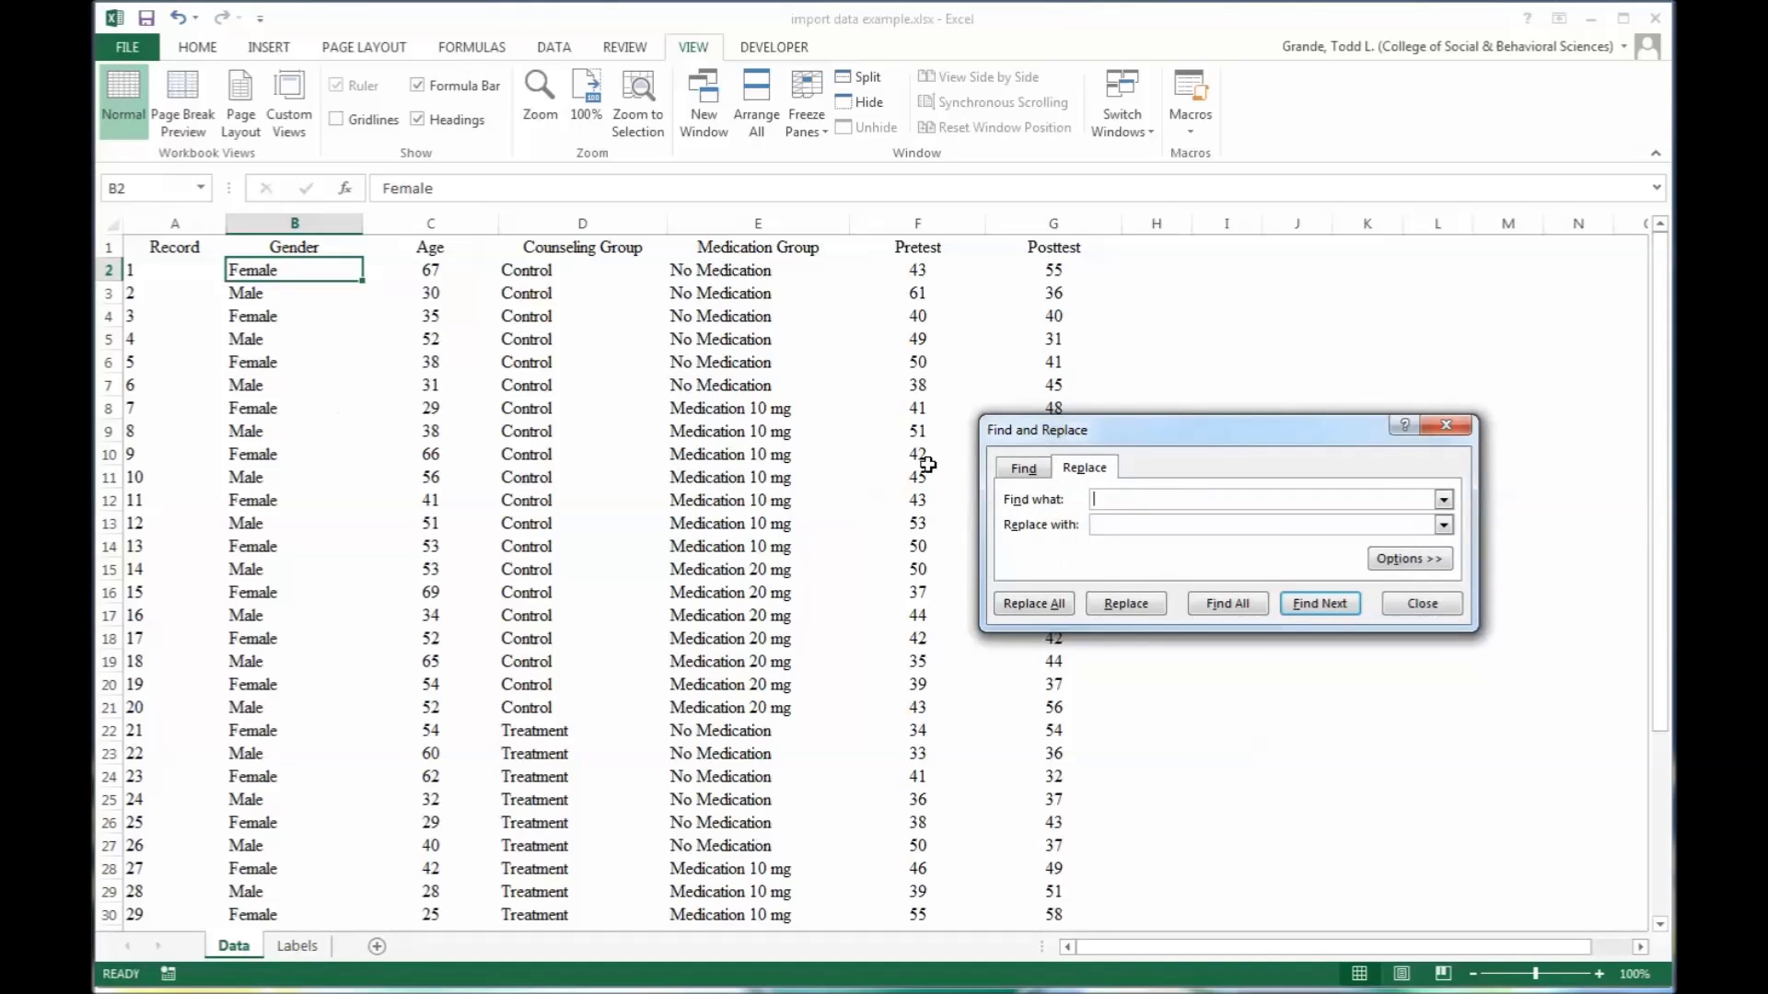
left_click_drag(1114, 449, 979, 435)
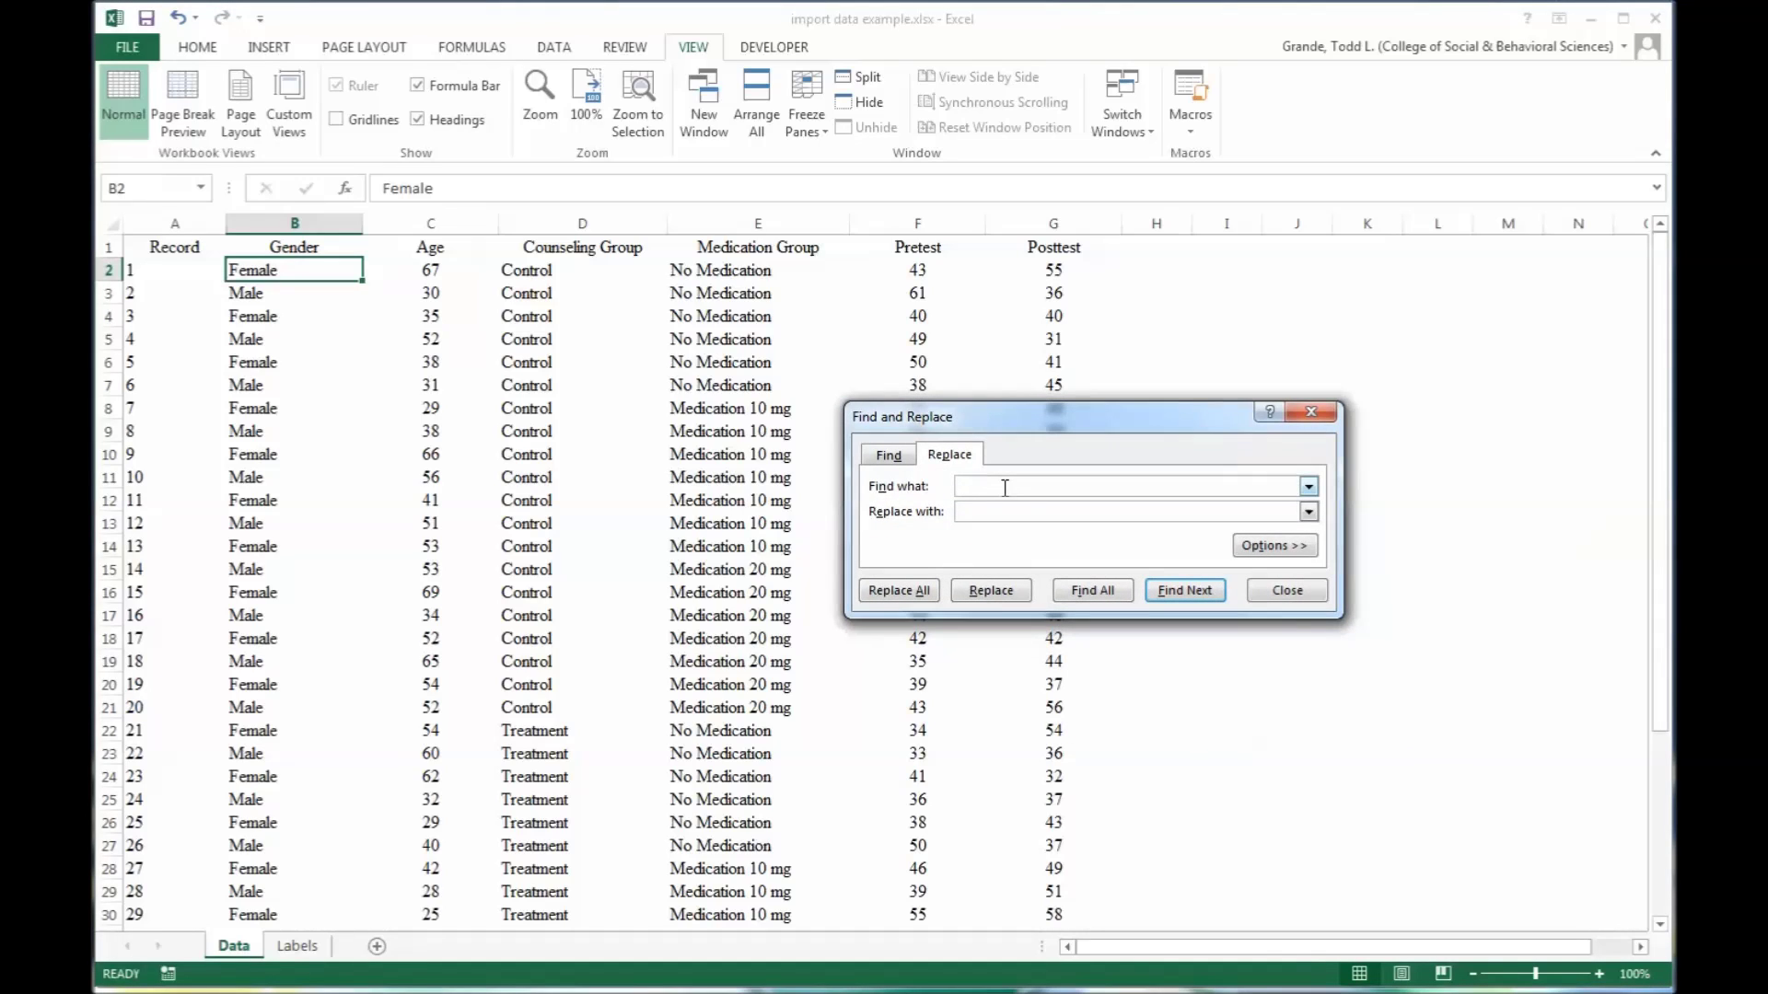
type("Female")
key("Tab")
type("0")
left_click(898, 590)
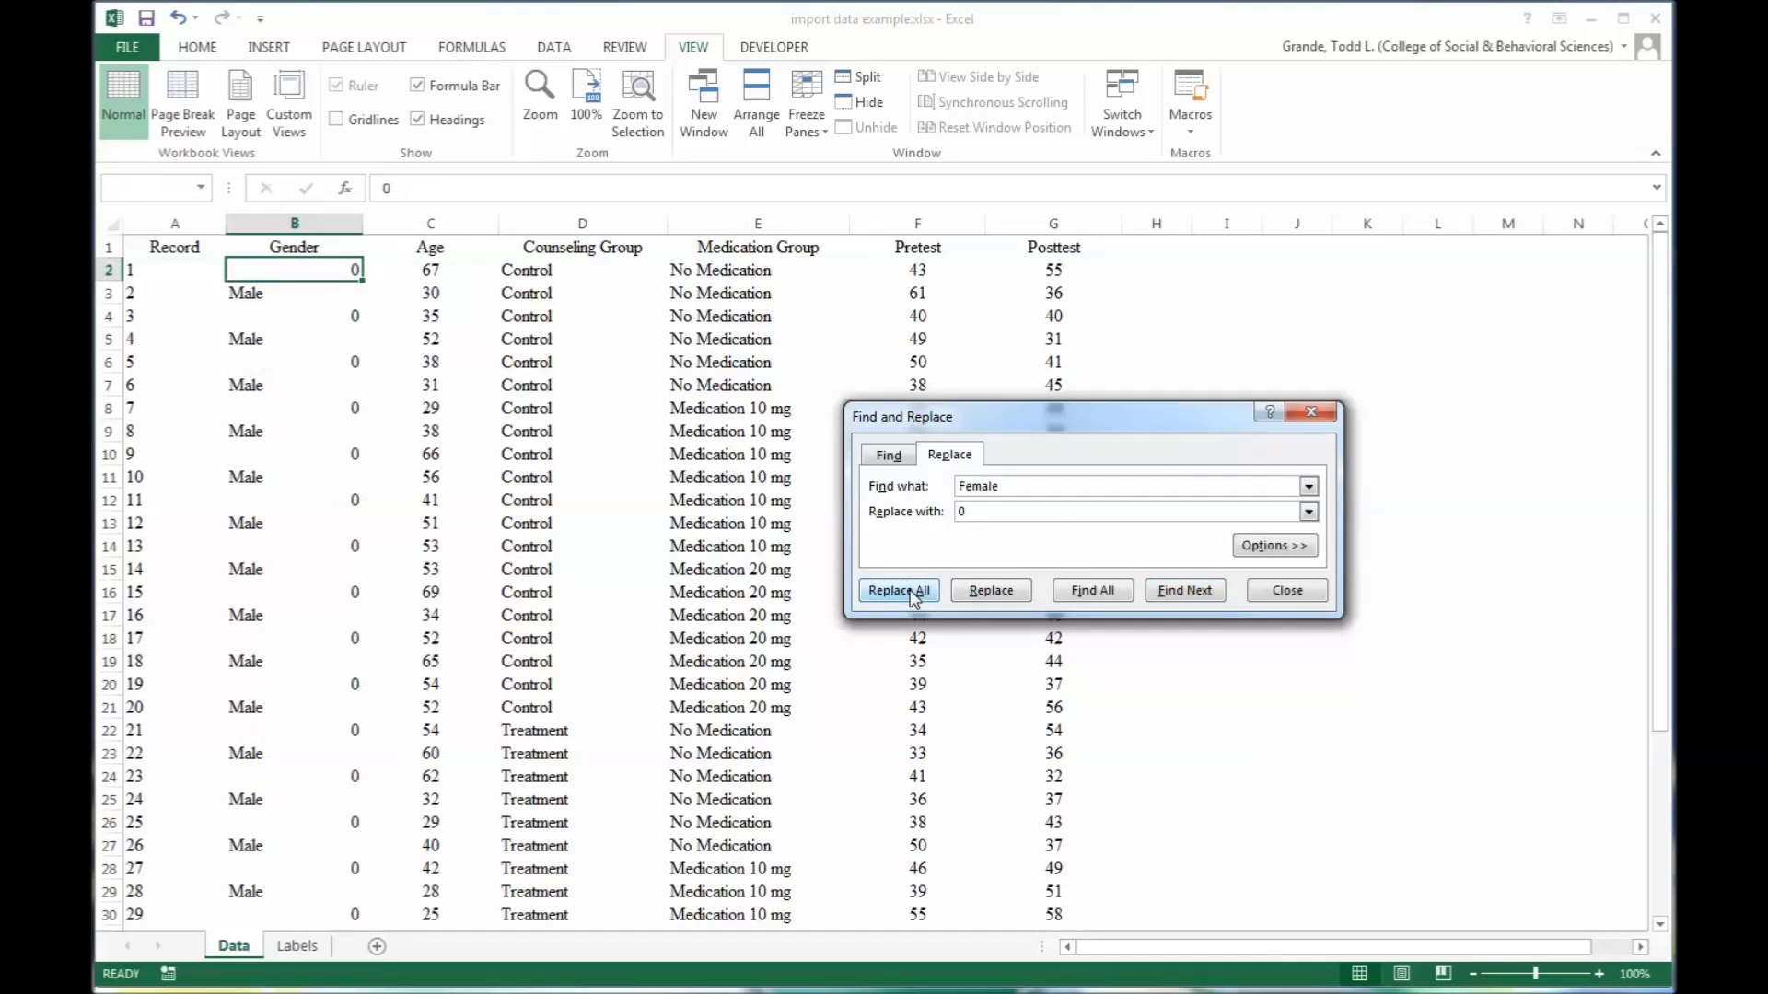
left_click(903, 607)
Step: Replace every Male entry with 1 and close the Find and Replace dialog
double_click(1017, 485)
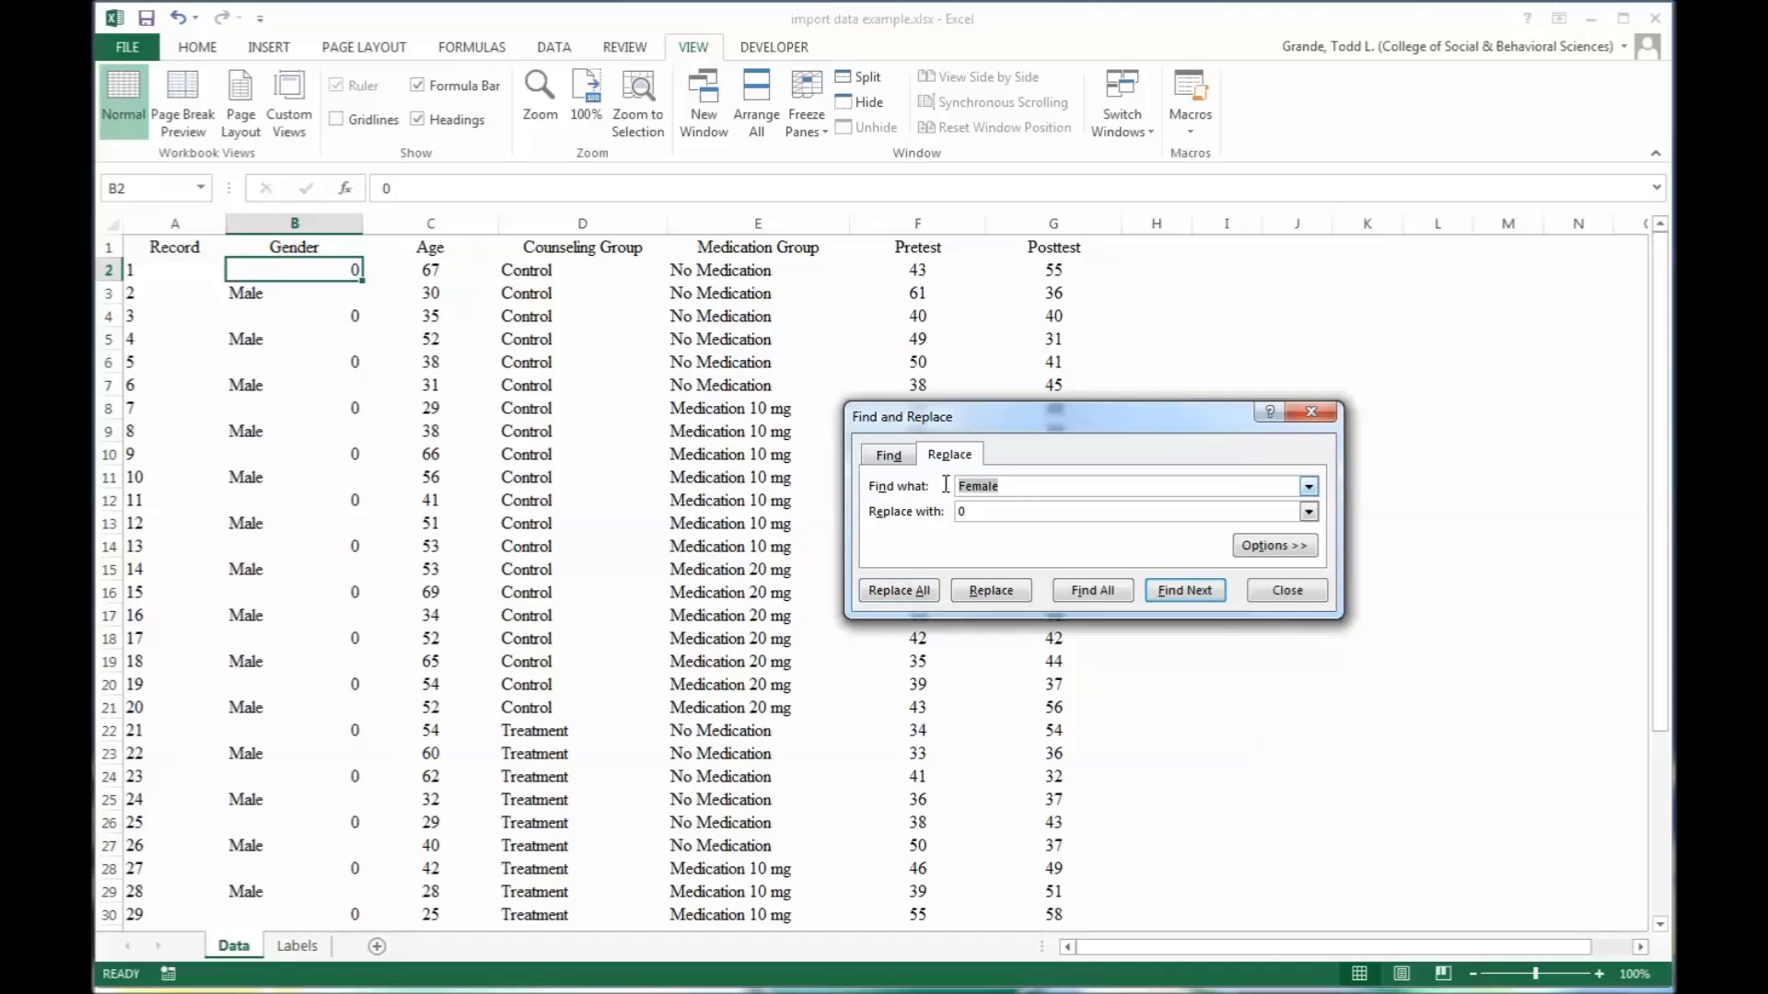
type("Male")
key("Tab")
type("1")
left_click(884, 590)
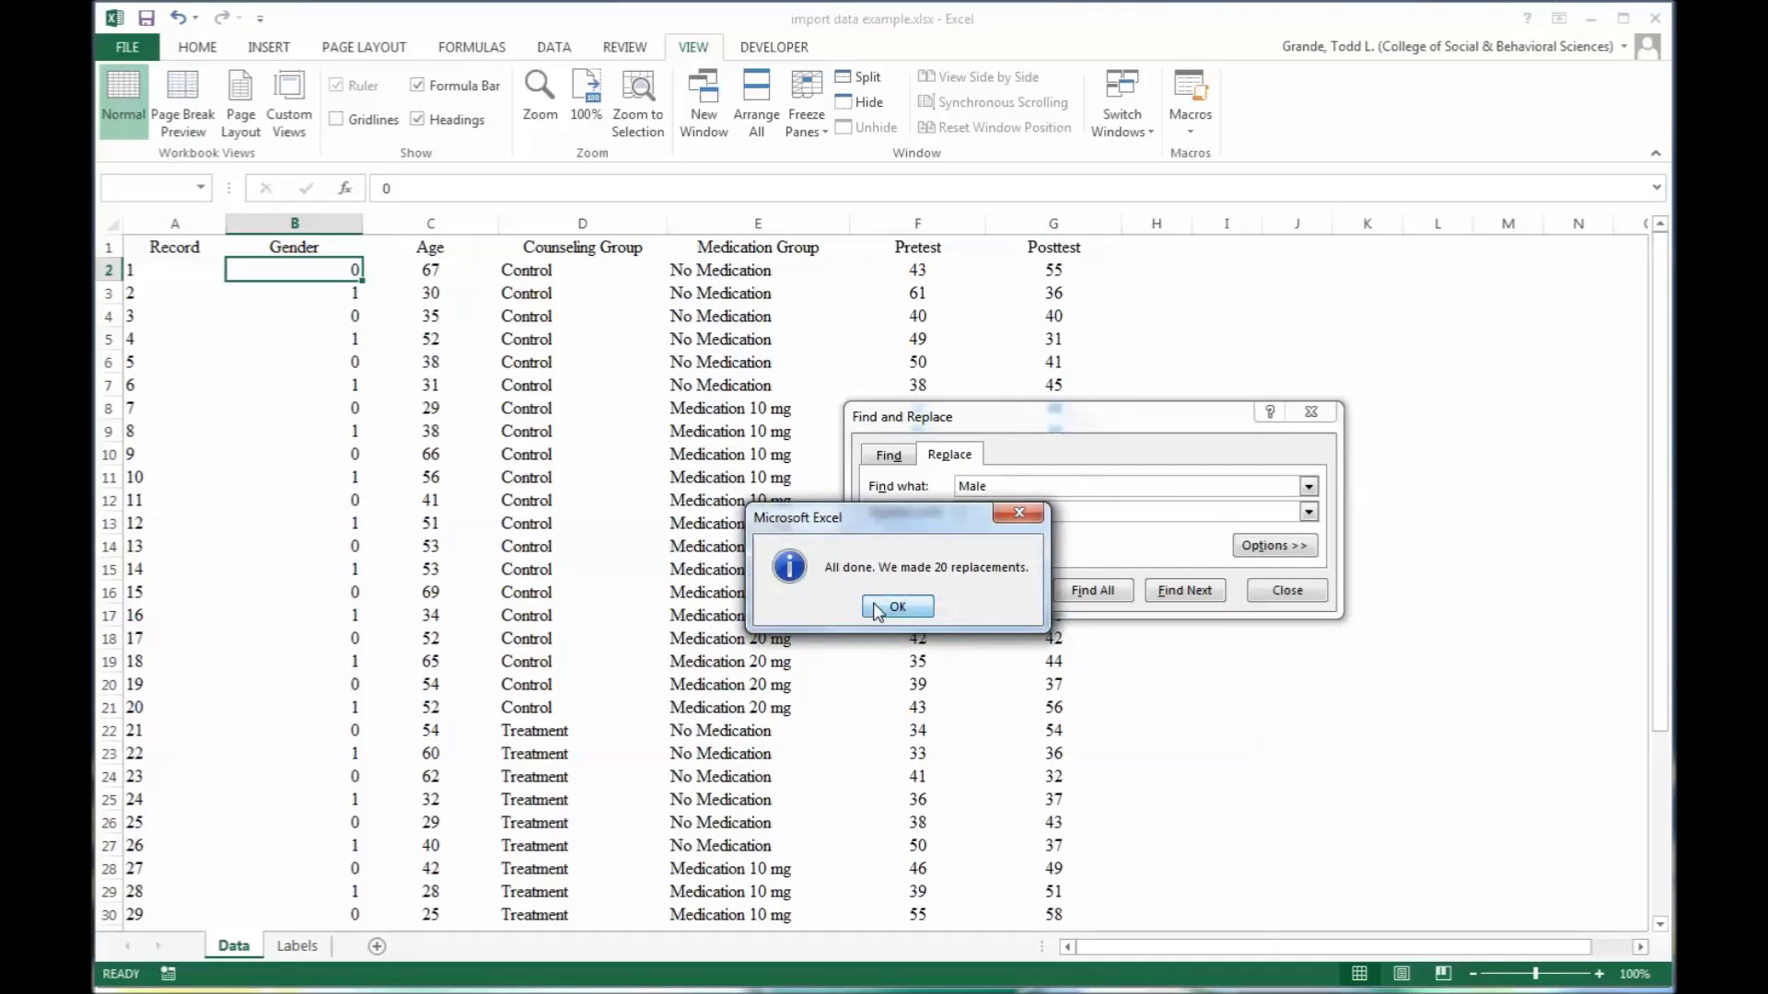
left_click(891, 608)
left_click(1287, 590)
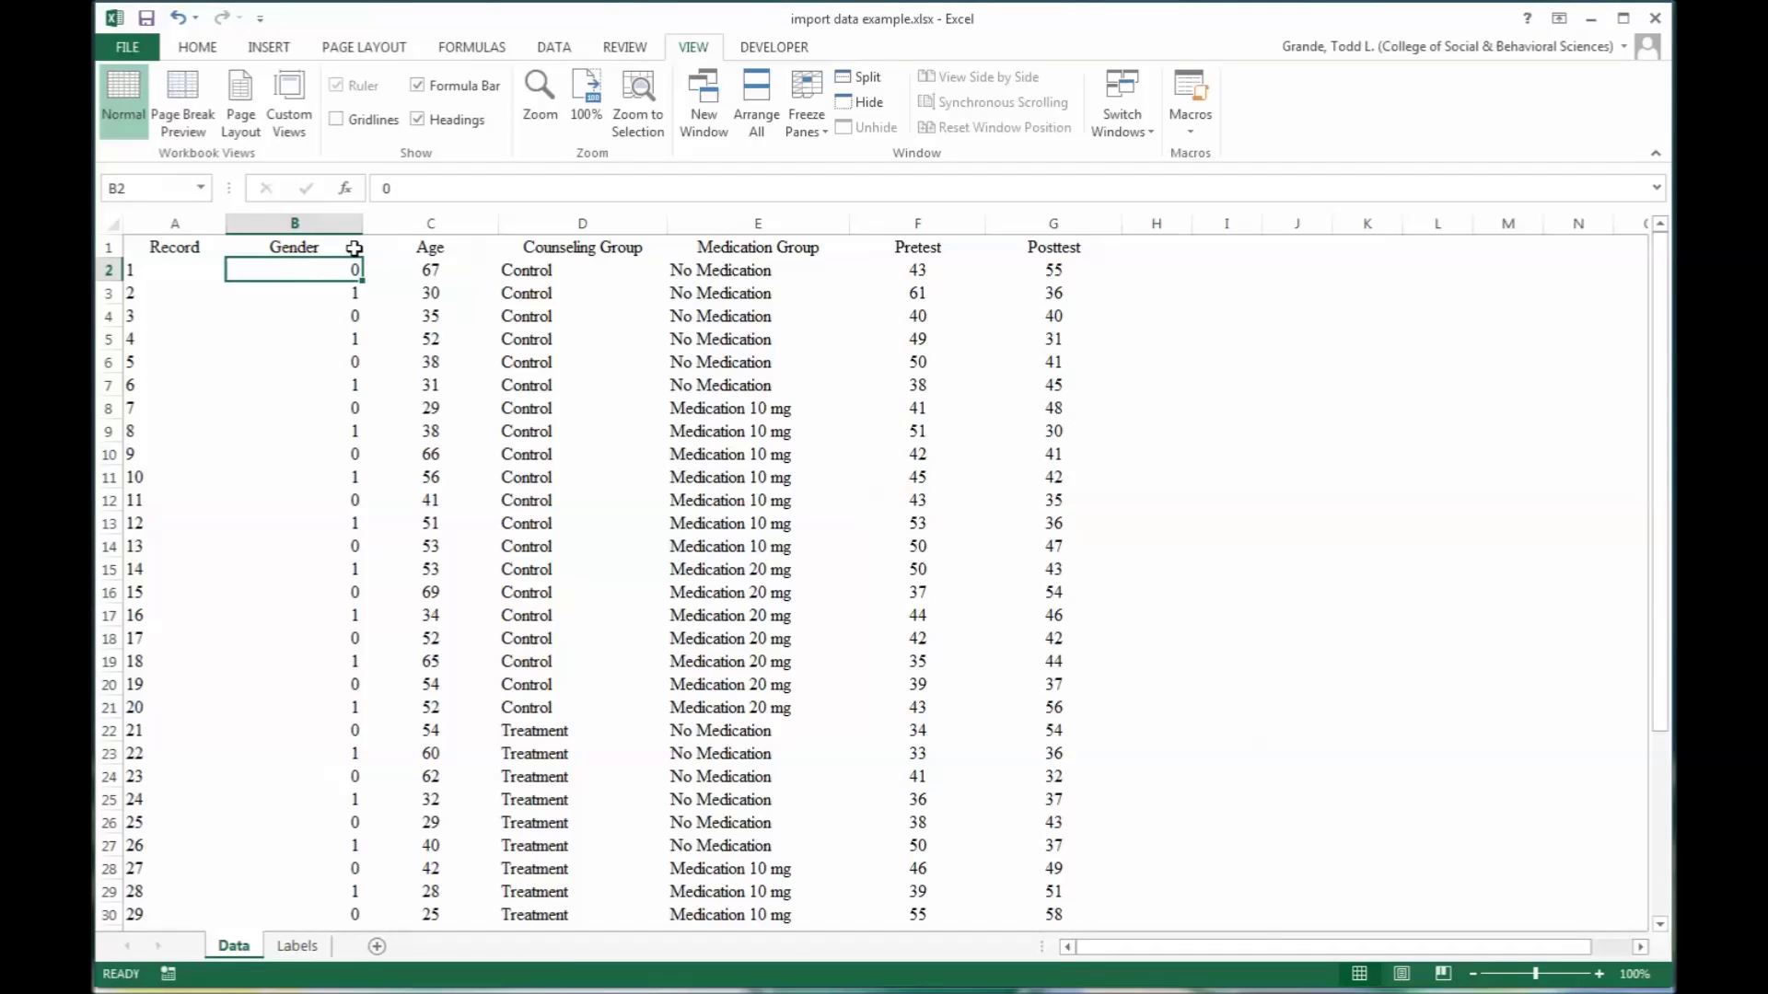
Step: Narrow the Gender column slightly and select the whole column
left_click_drag(365, 221, 330, 223)
left_click(280, 247)
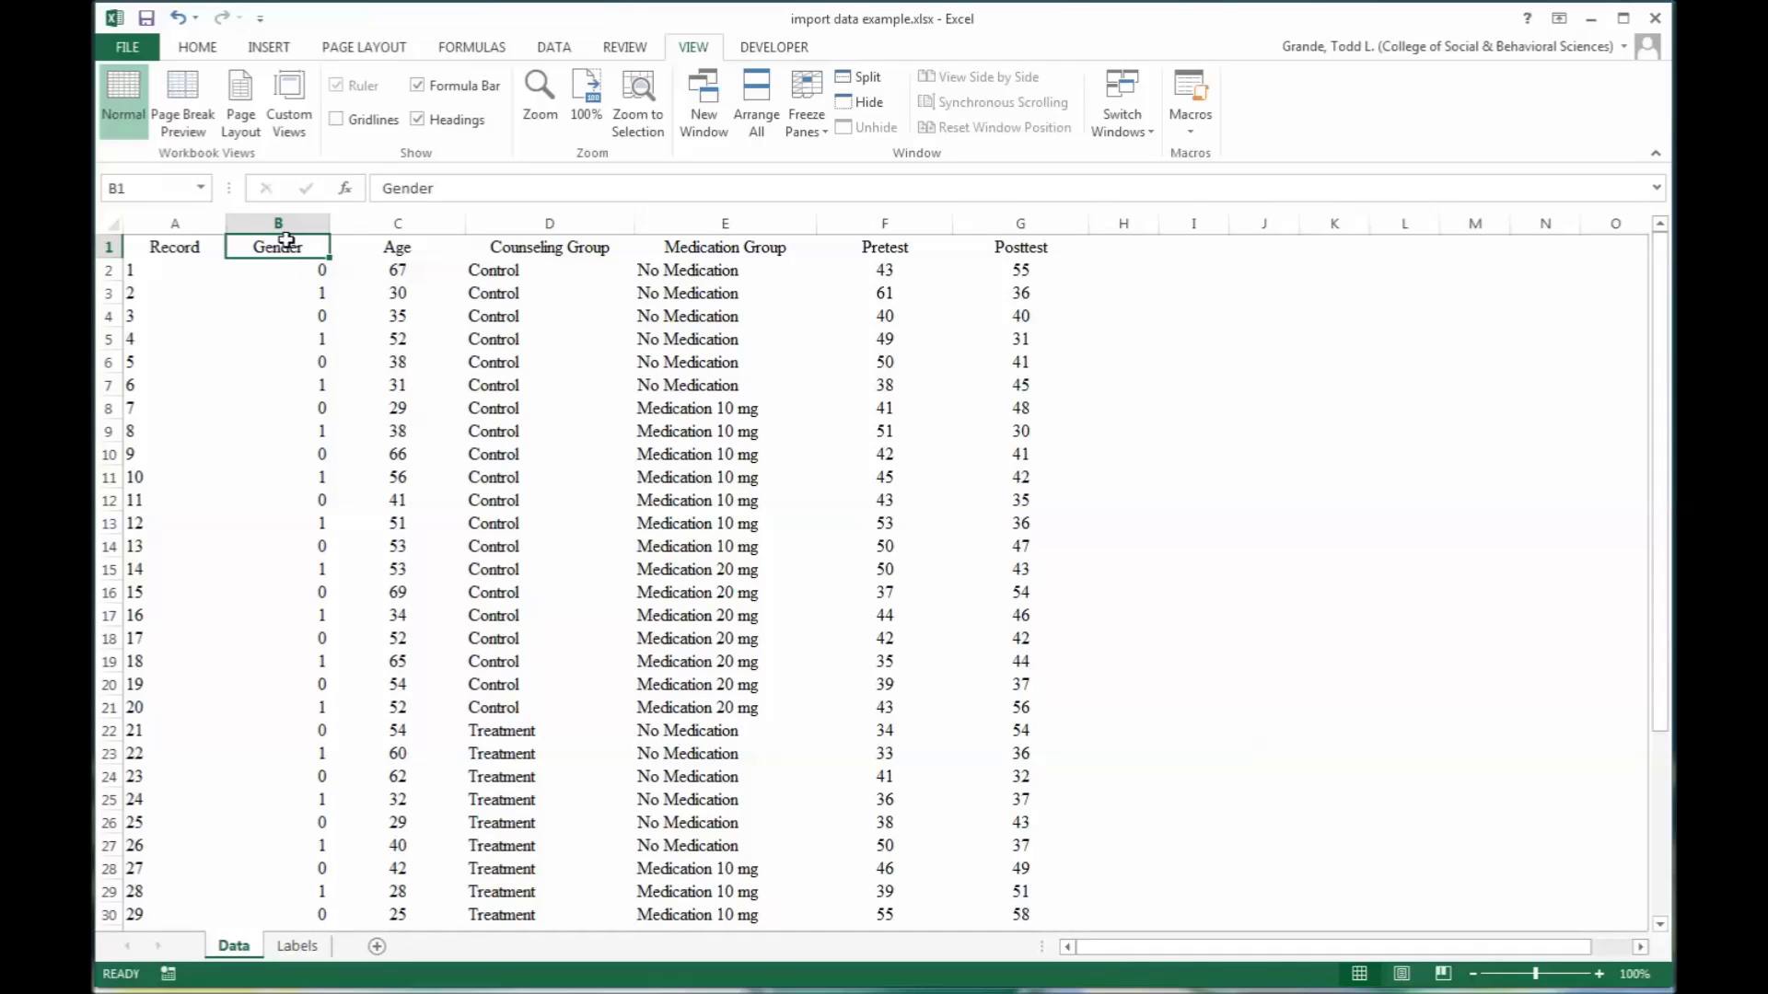
left_click(281, 225)
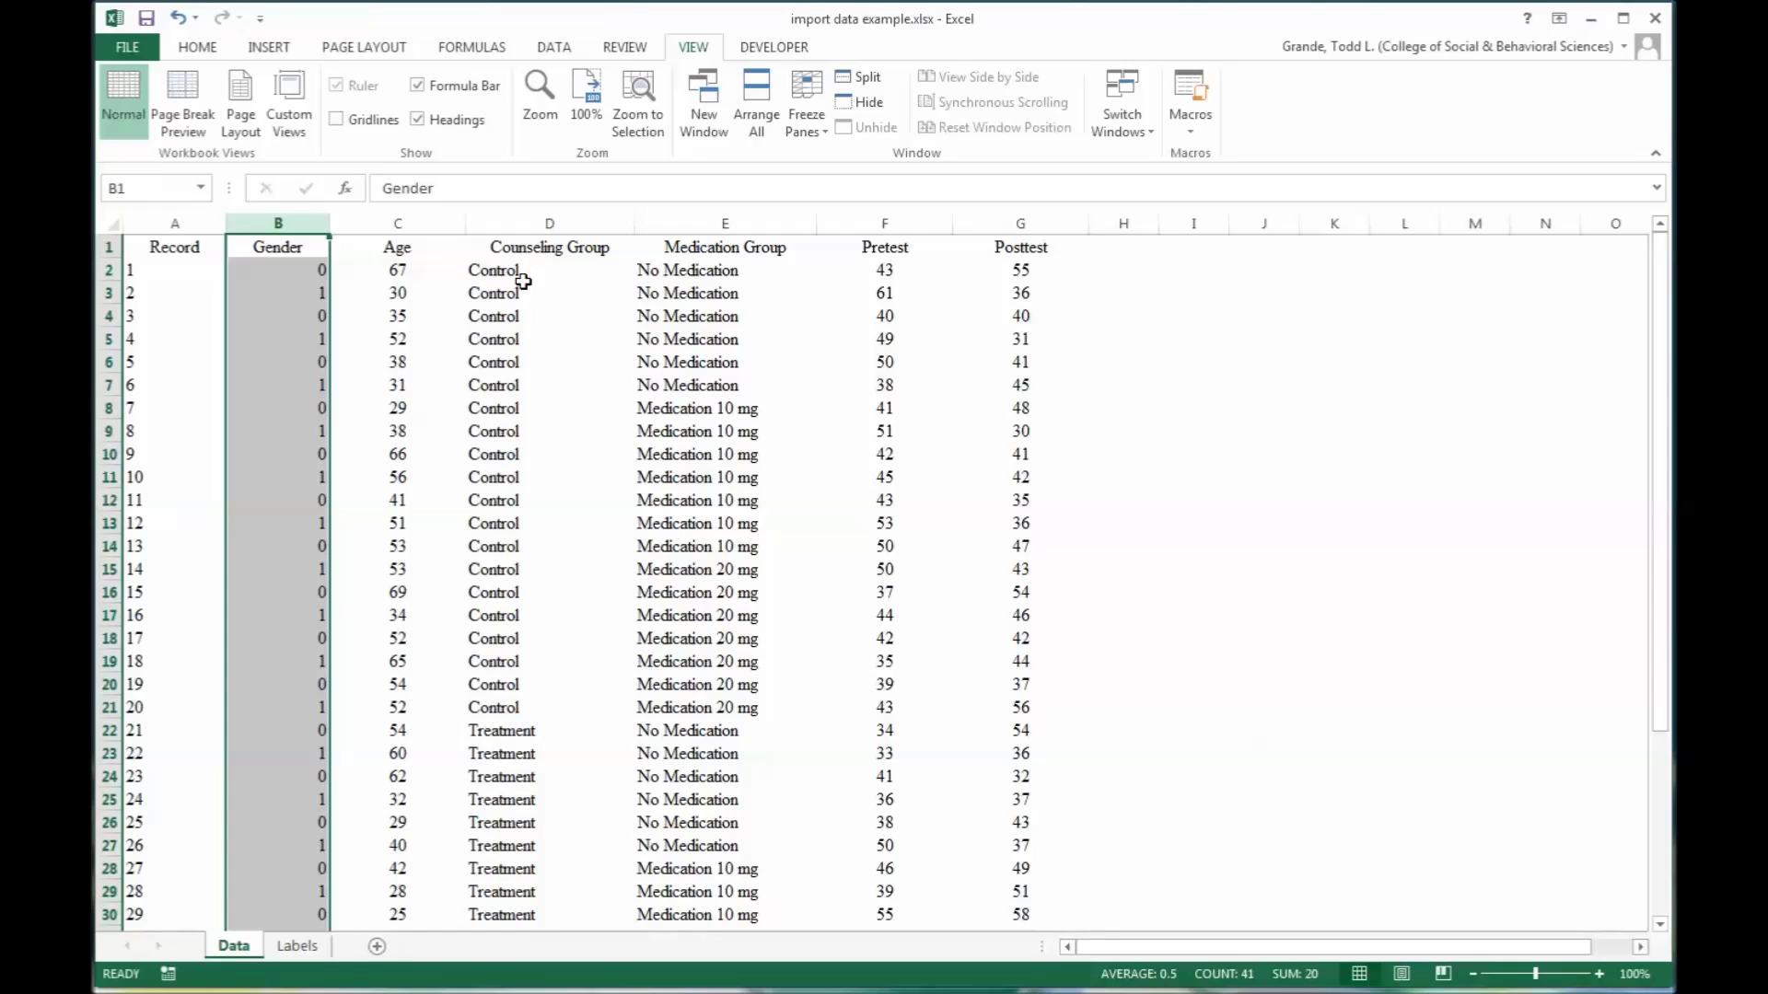
Step: Code the Control rows of the Counseling Group column, D2 to D21, as 0
mouse_move(523, 277)
left_mouse_down()
mouse_move(514, 716)
mouse_move(498, 322)
mouse_move(530, 274)
left_mouse_up()
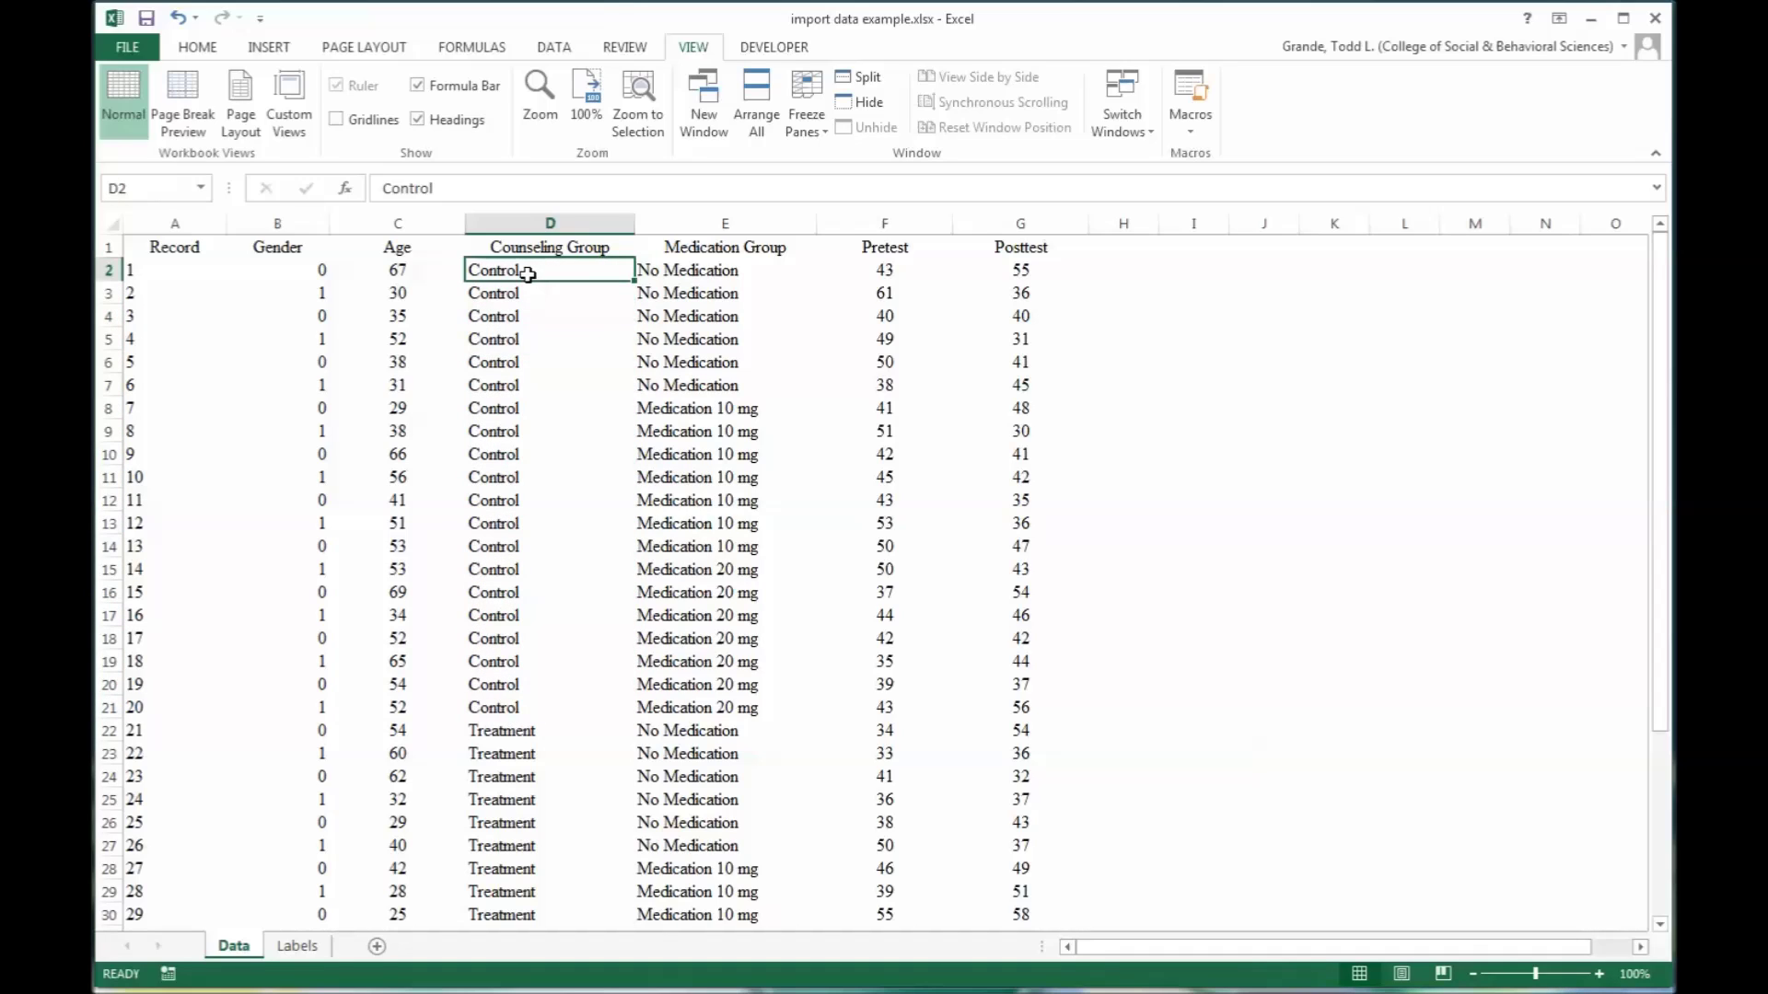
type("0")
key("Return")
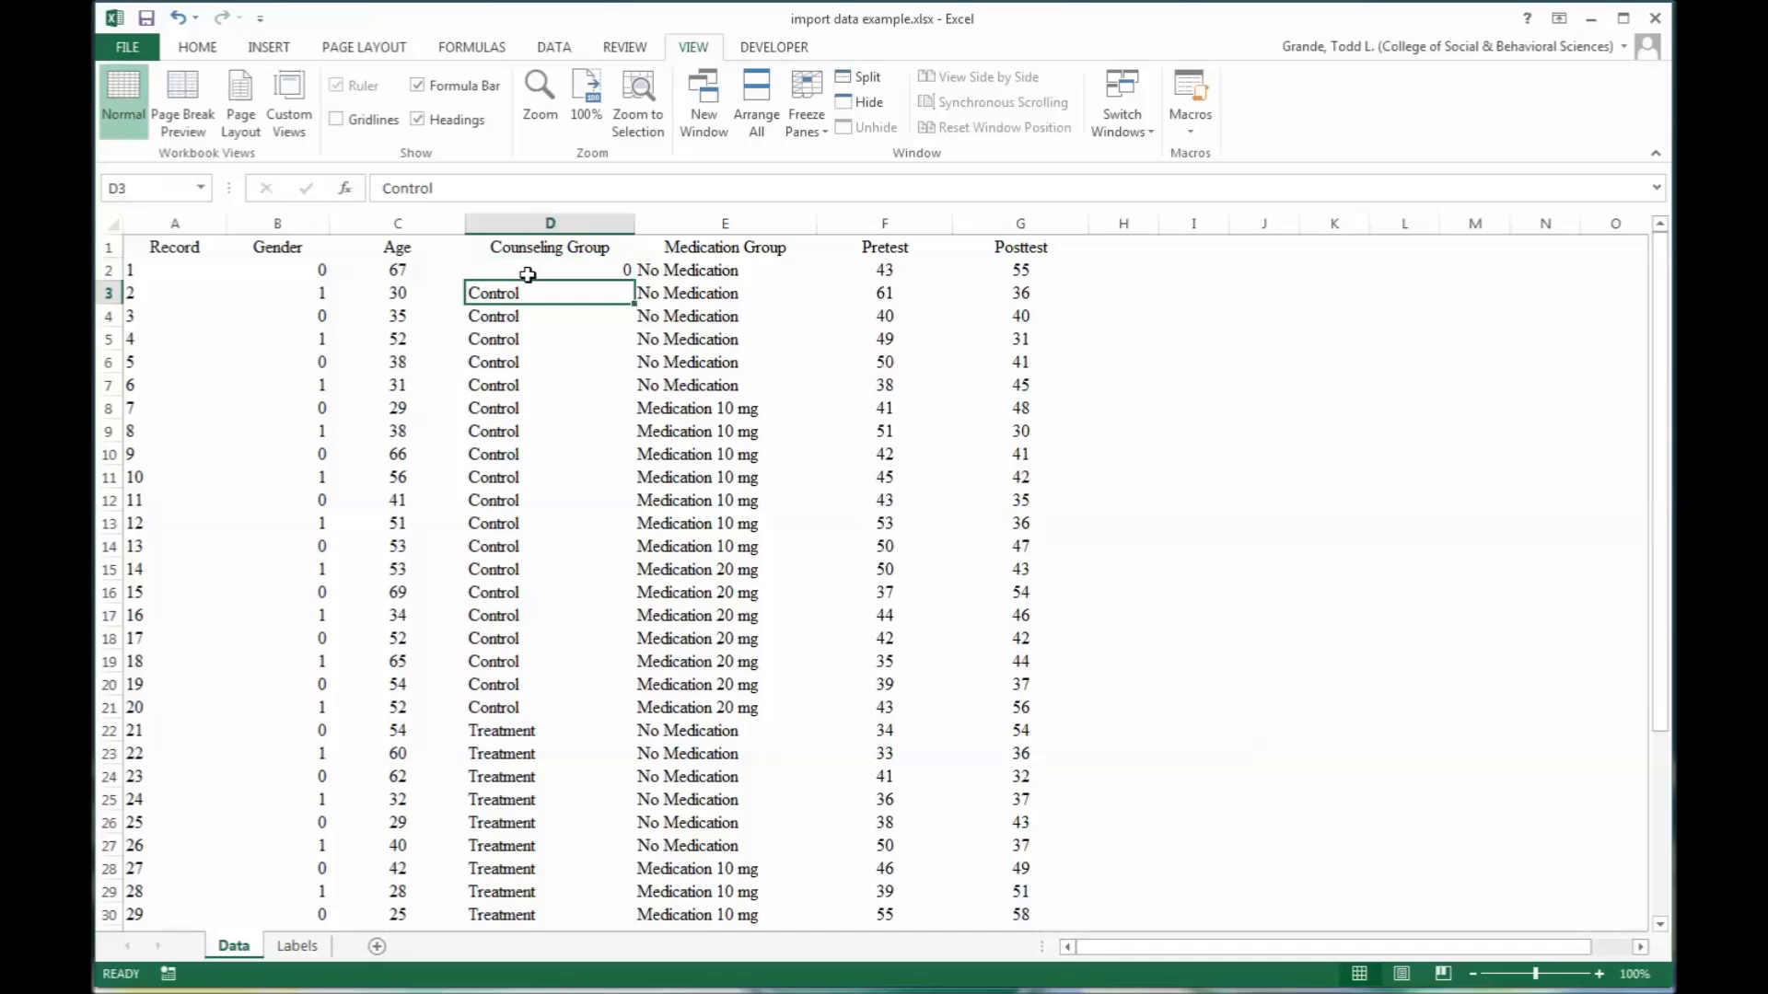
left_click(527, 273)
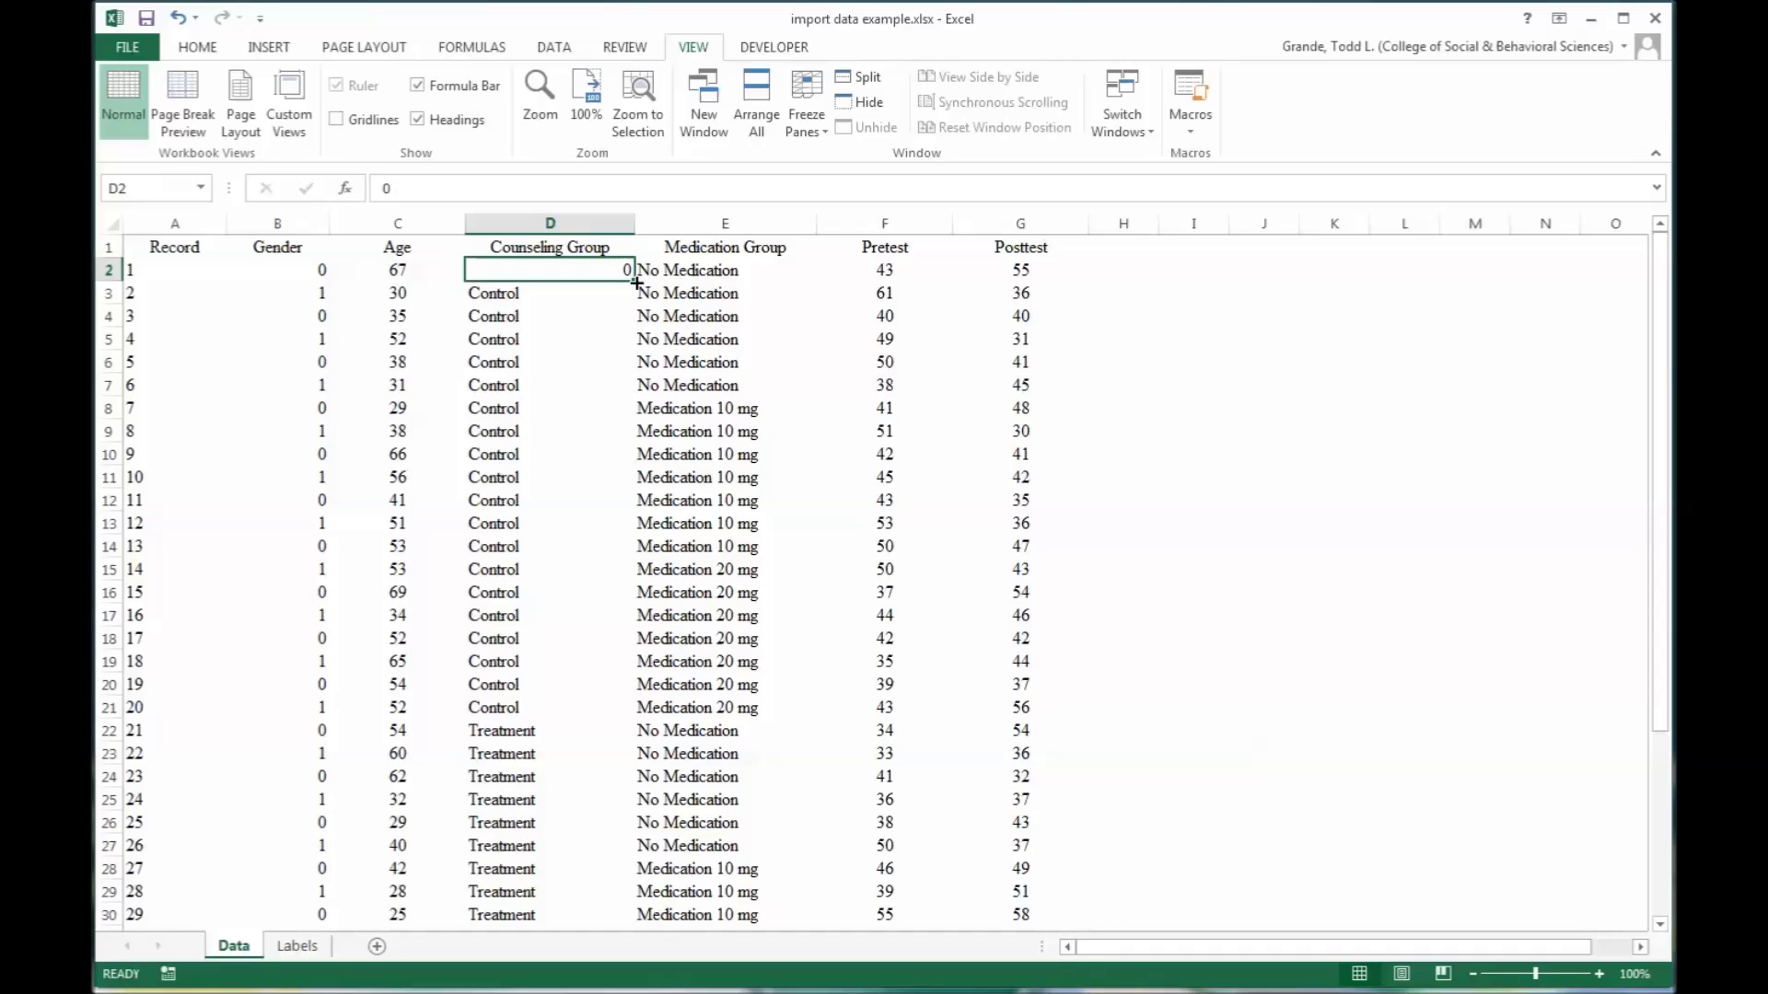
left_click_drag(636, 283, 632, 714)
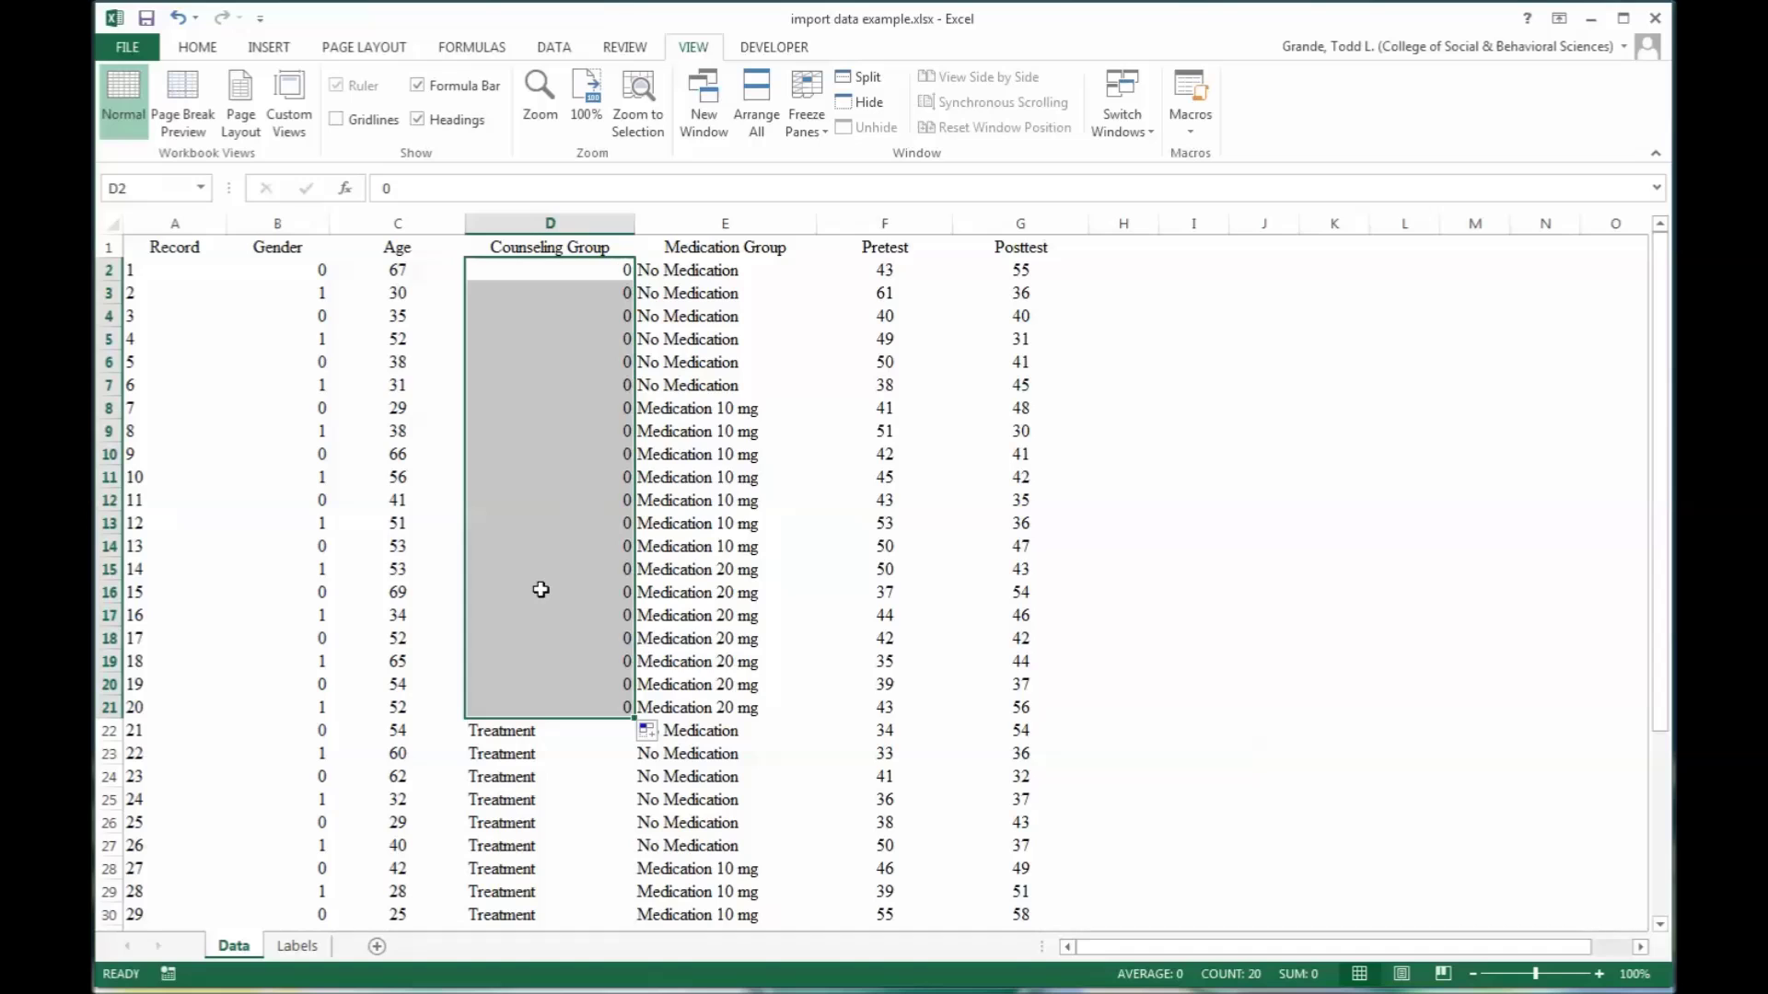
Step: Code the Treatment rows of the Counseling Group column, D22 to D41, as 1
scroll(540, 589, "down", 3)
left_click(534, 520)
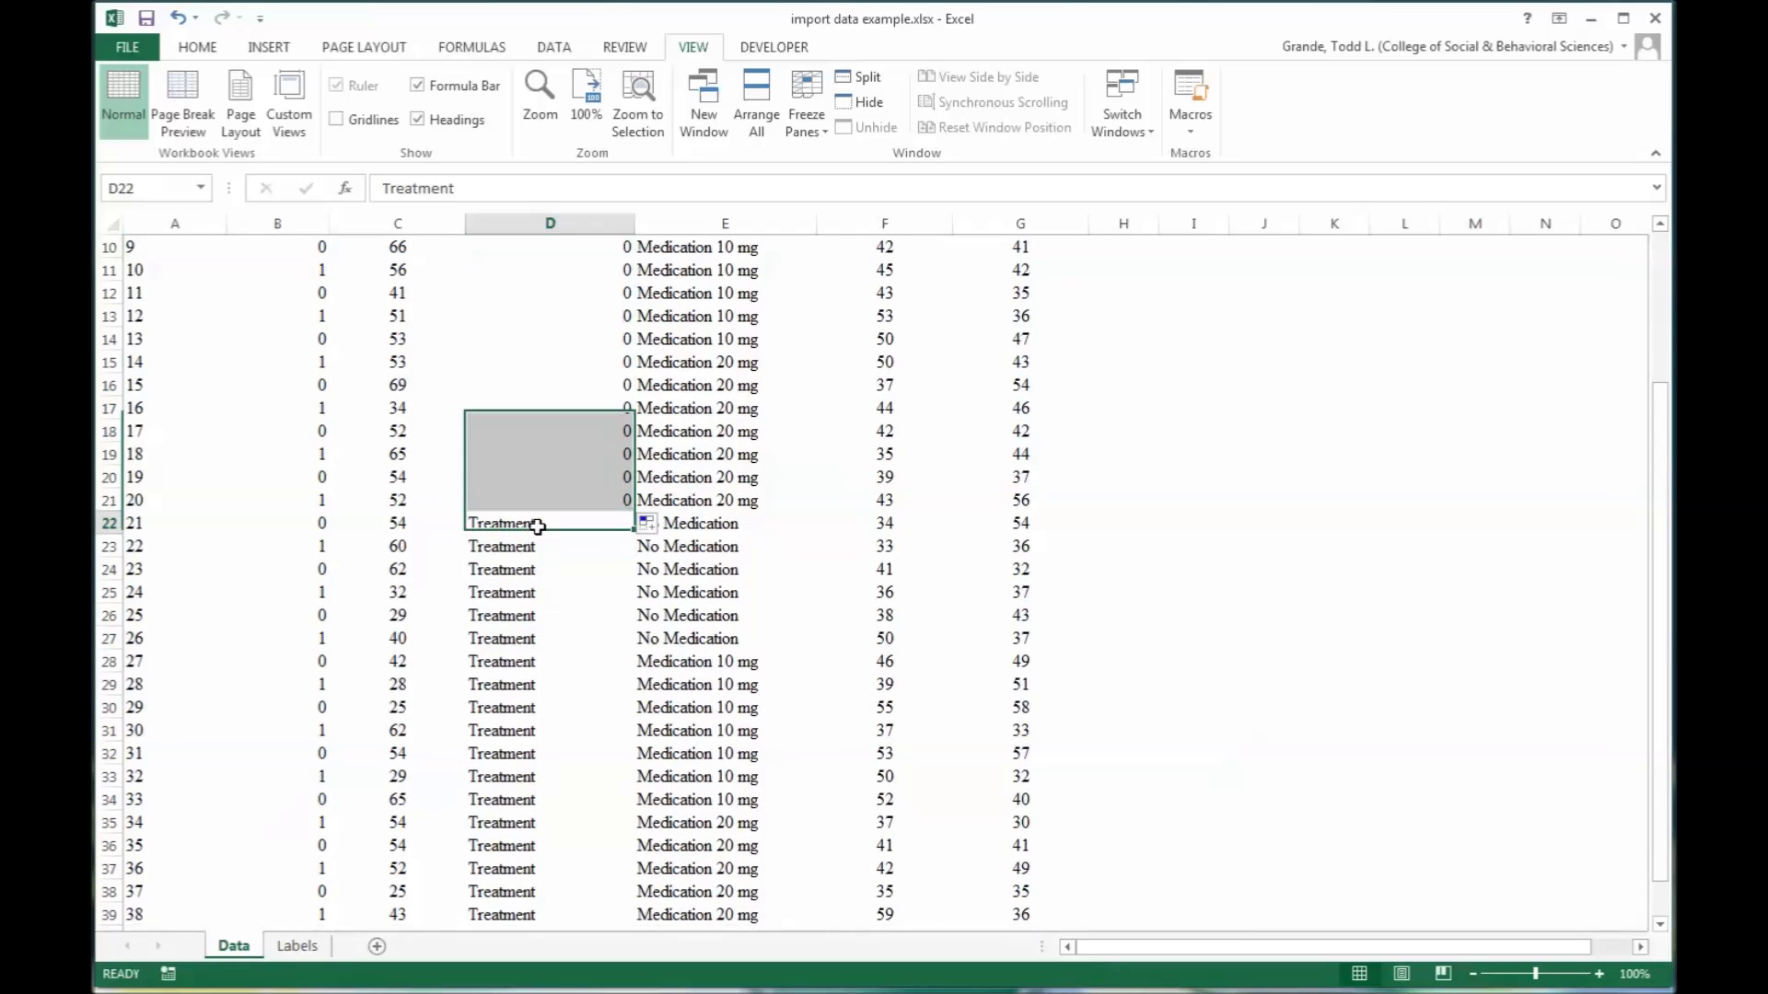
type("1")
key("Return")
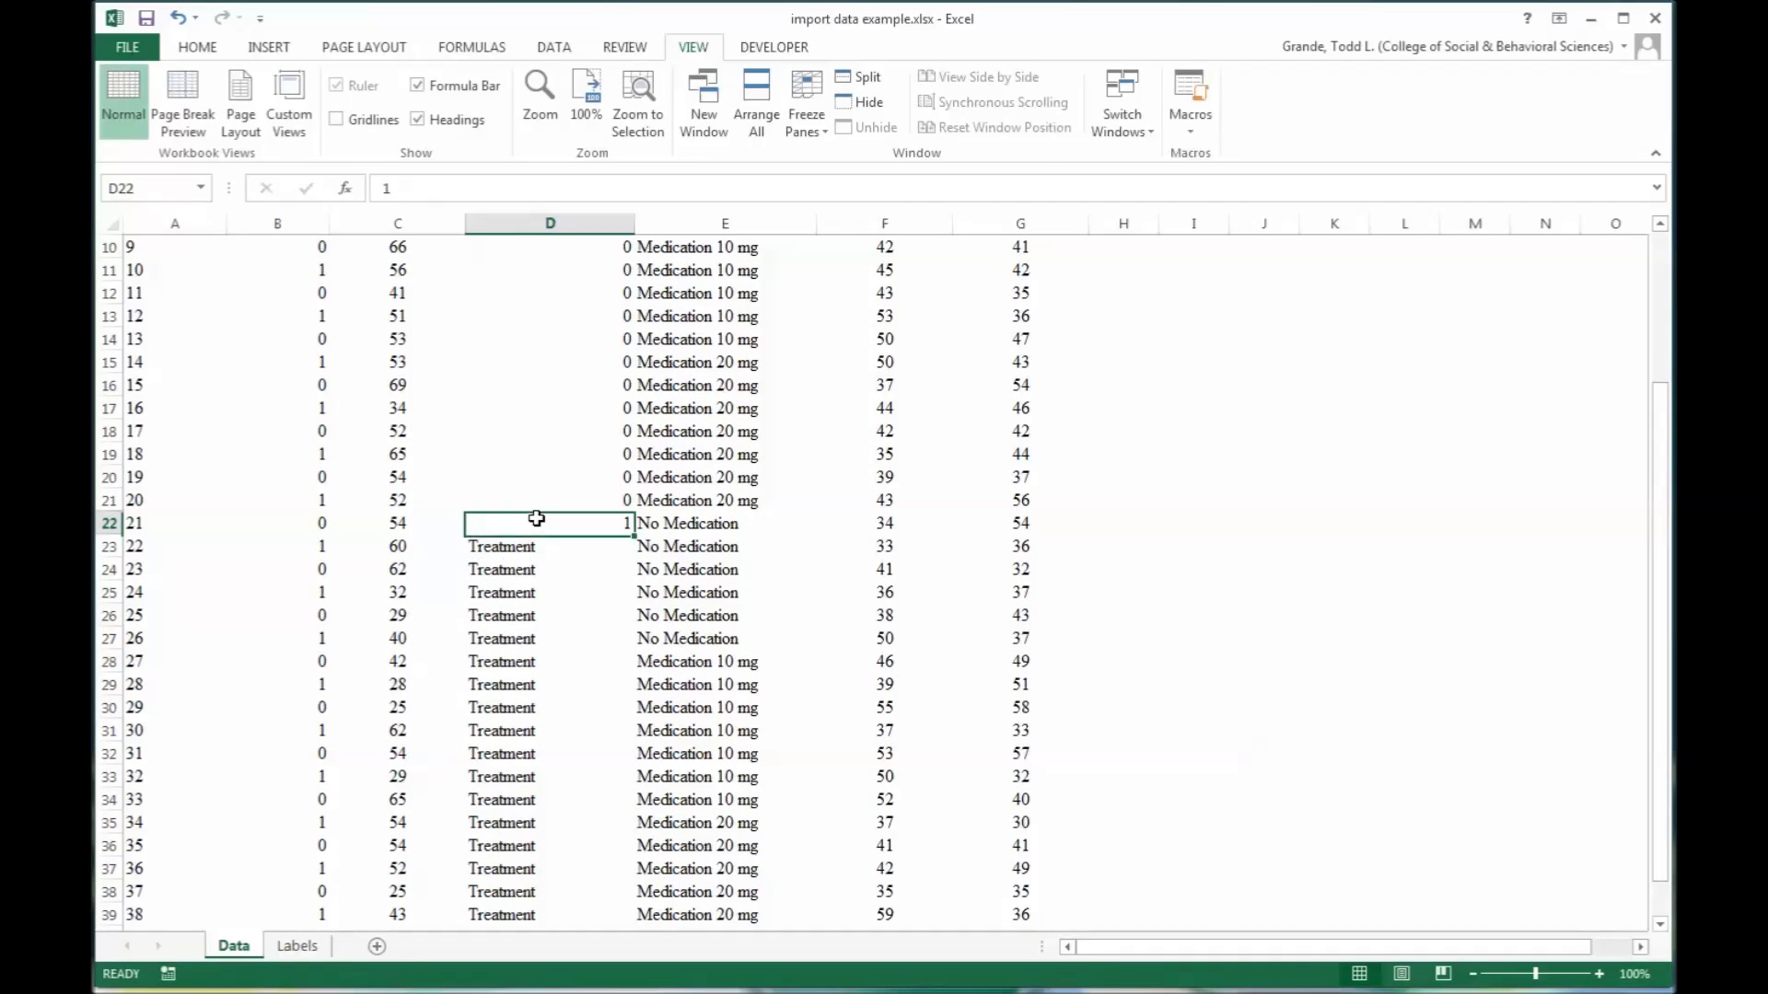
left_click(537, 519)
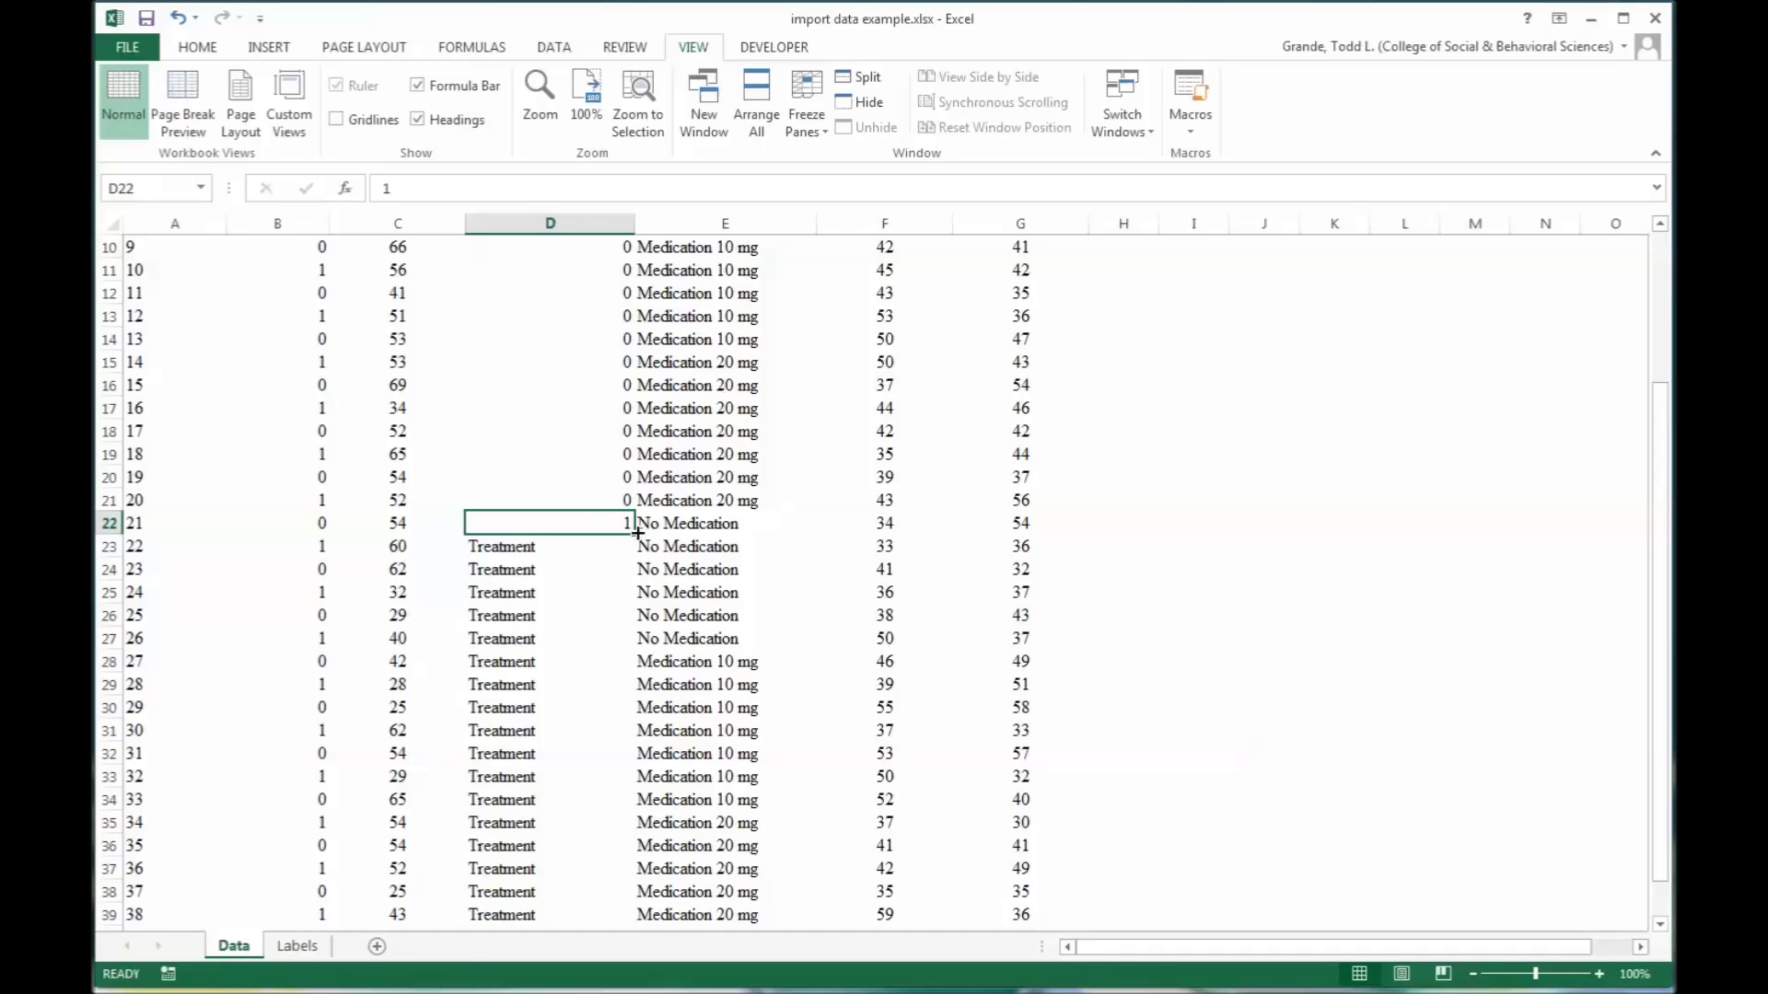
left_click_drag(638, 532, 599, 892)
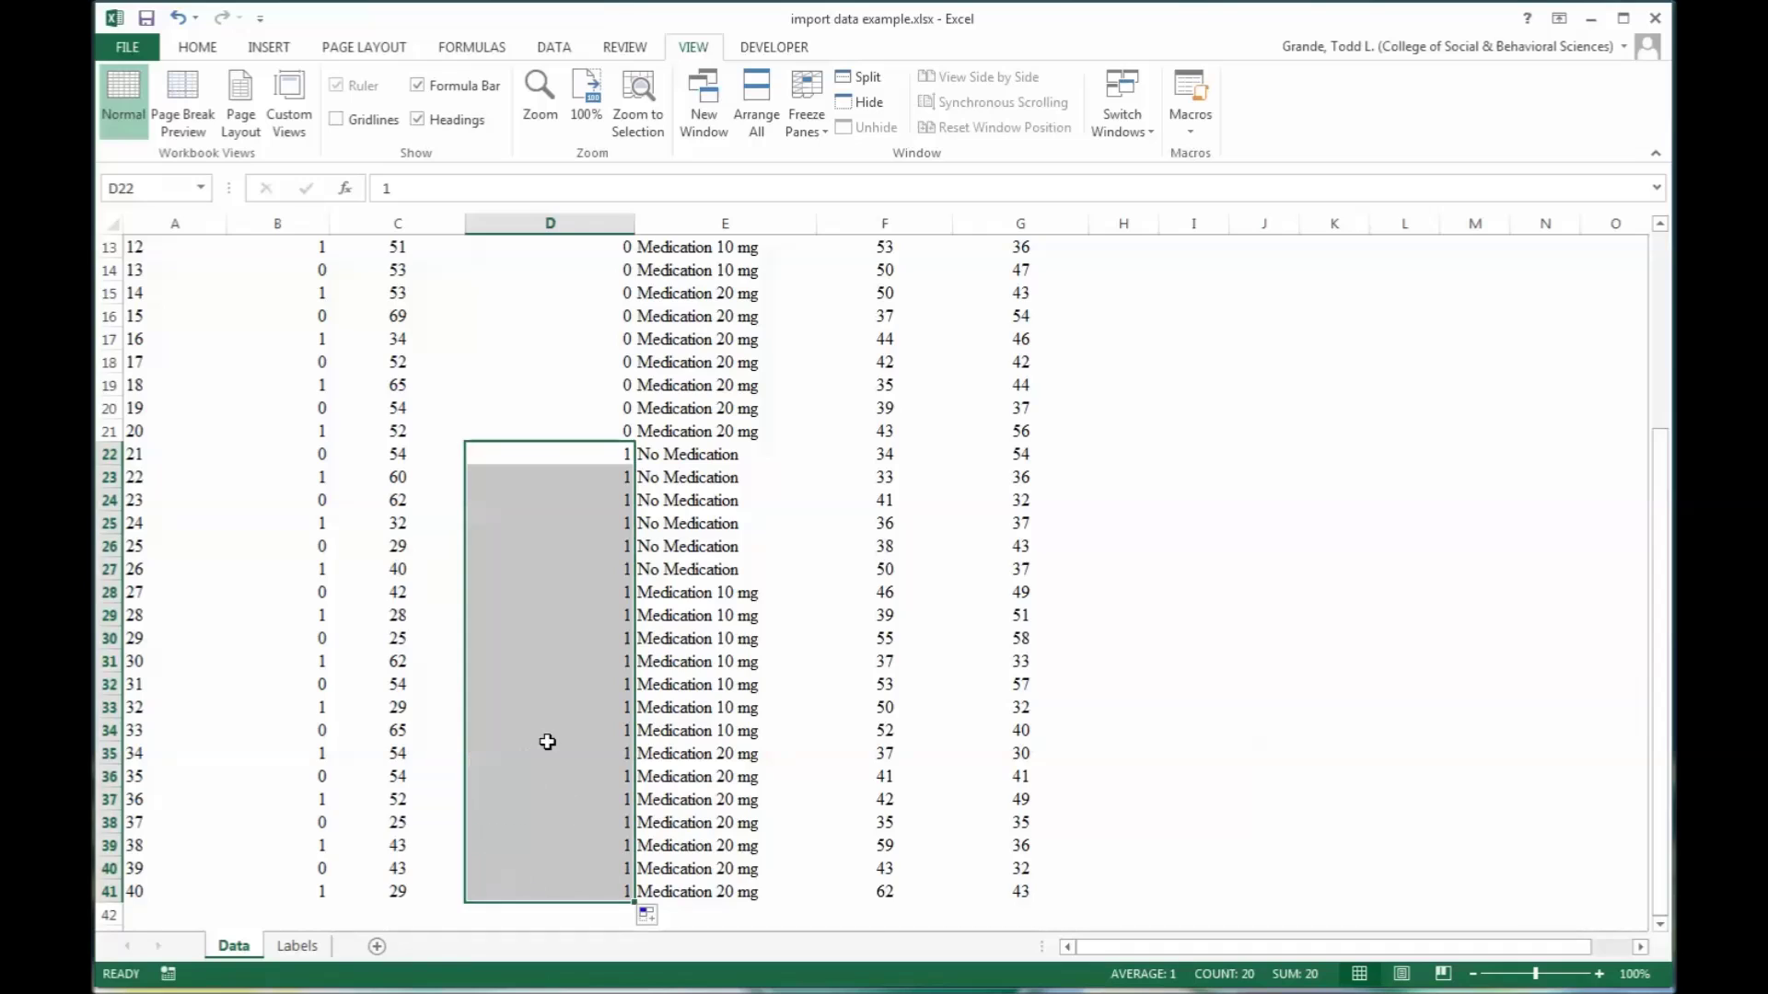
Step: Center the contents of the Counseling Group and Gender columns
scroll(546, 742, "up", 3)
scroll(546, 742, "up", 1)
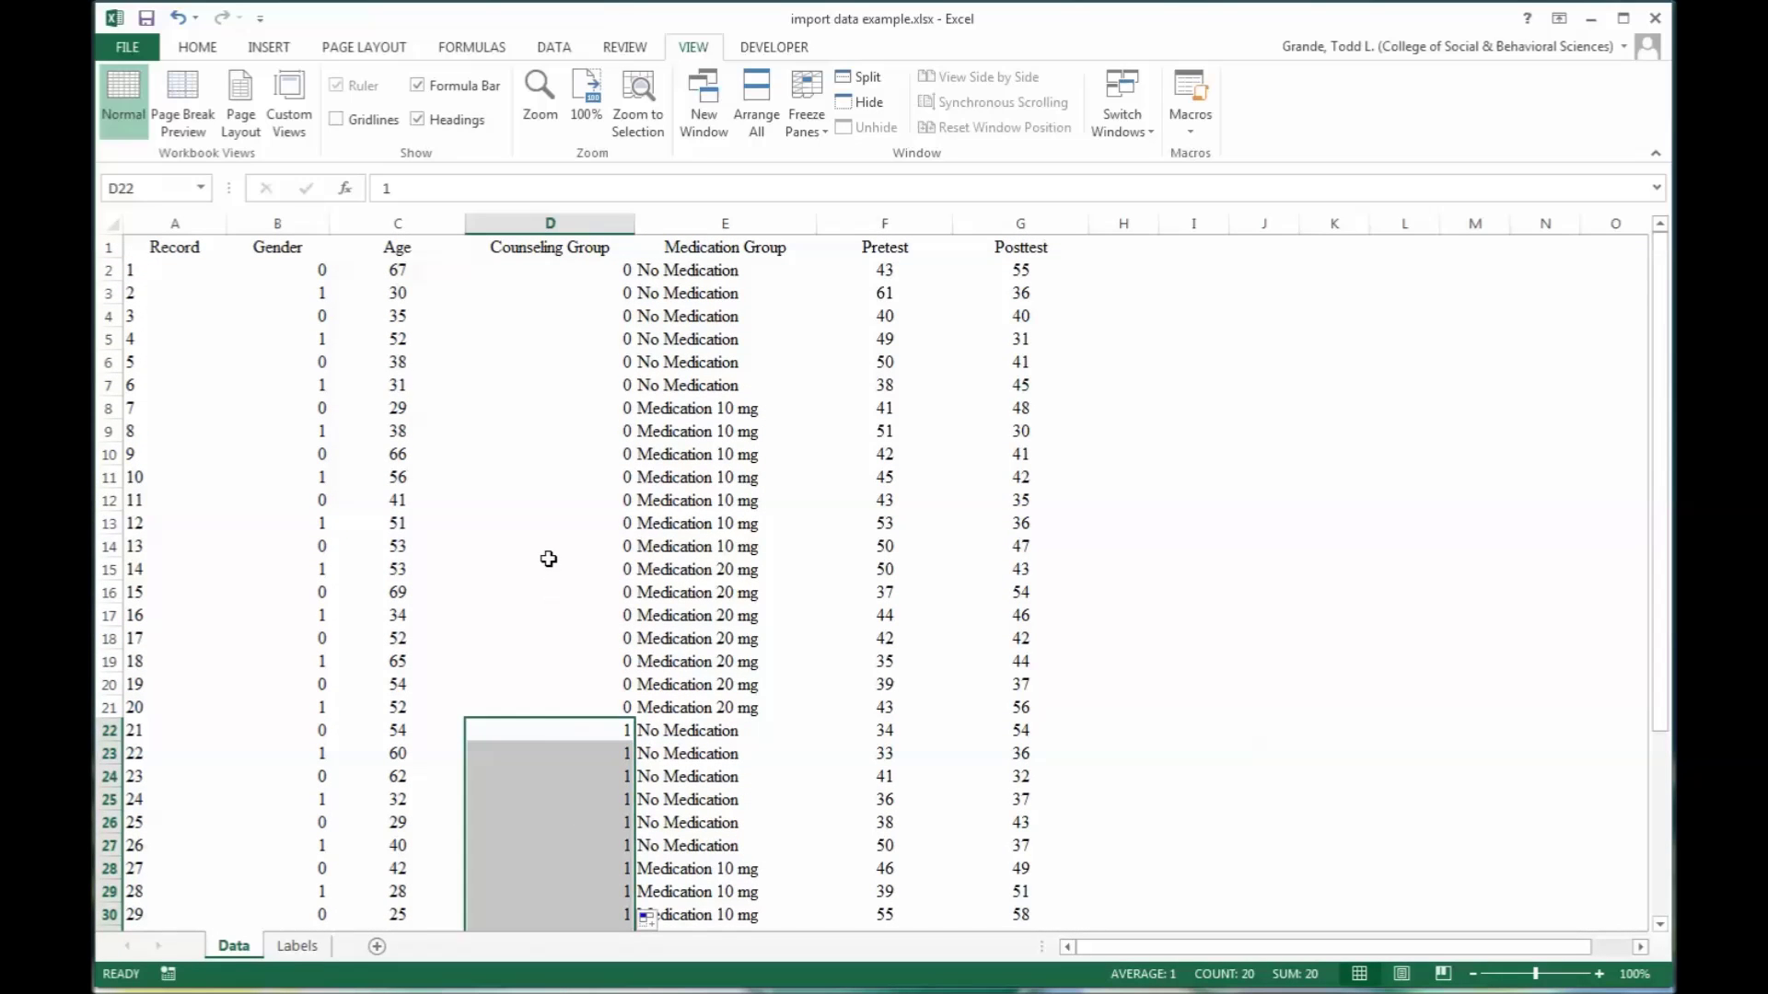
left_click(569, 218)
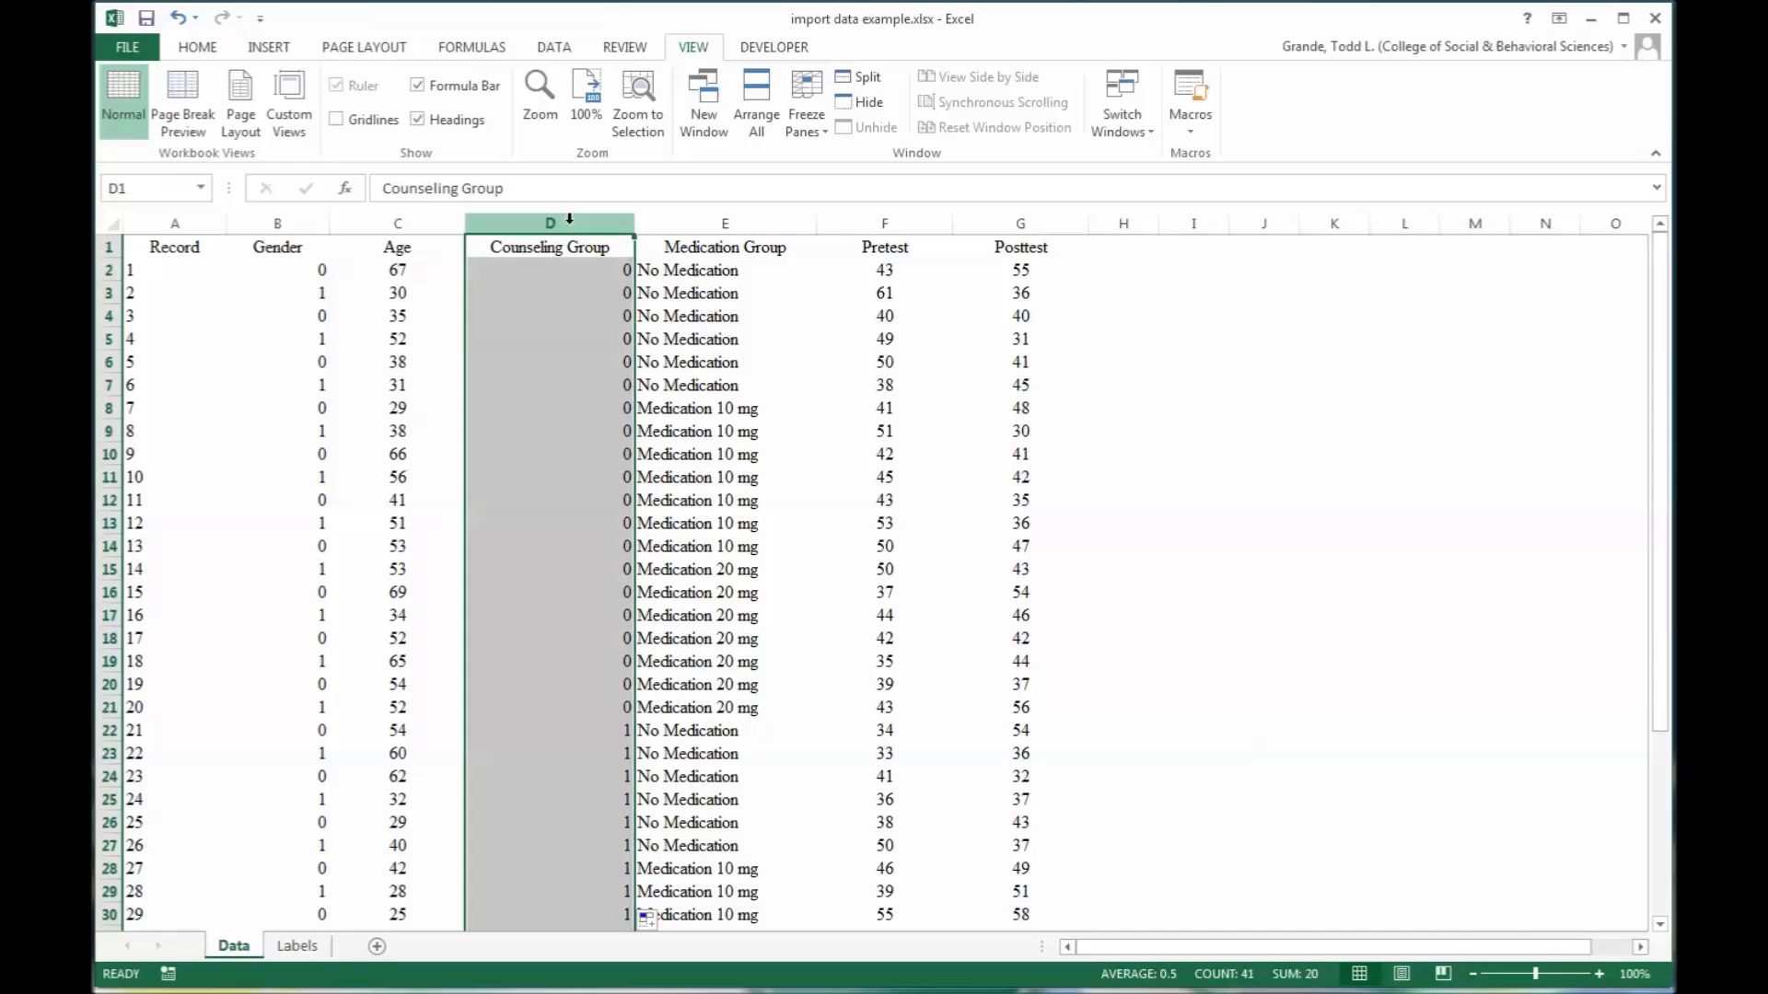
left_click(208, 51)
left_click(535, 118)
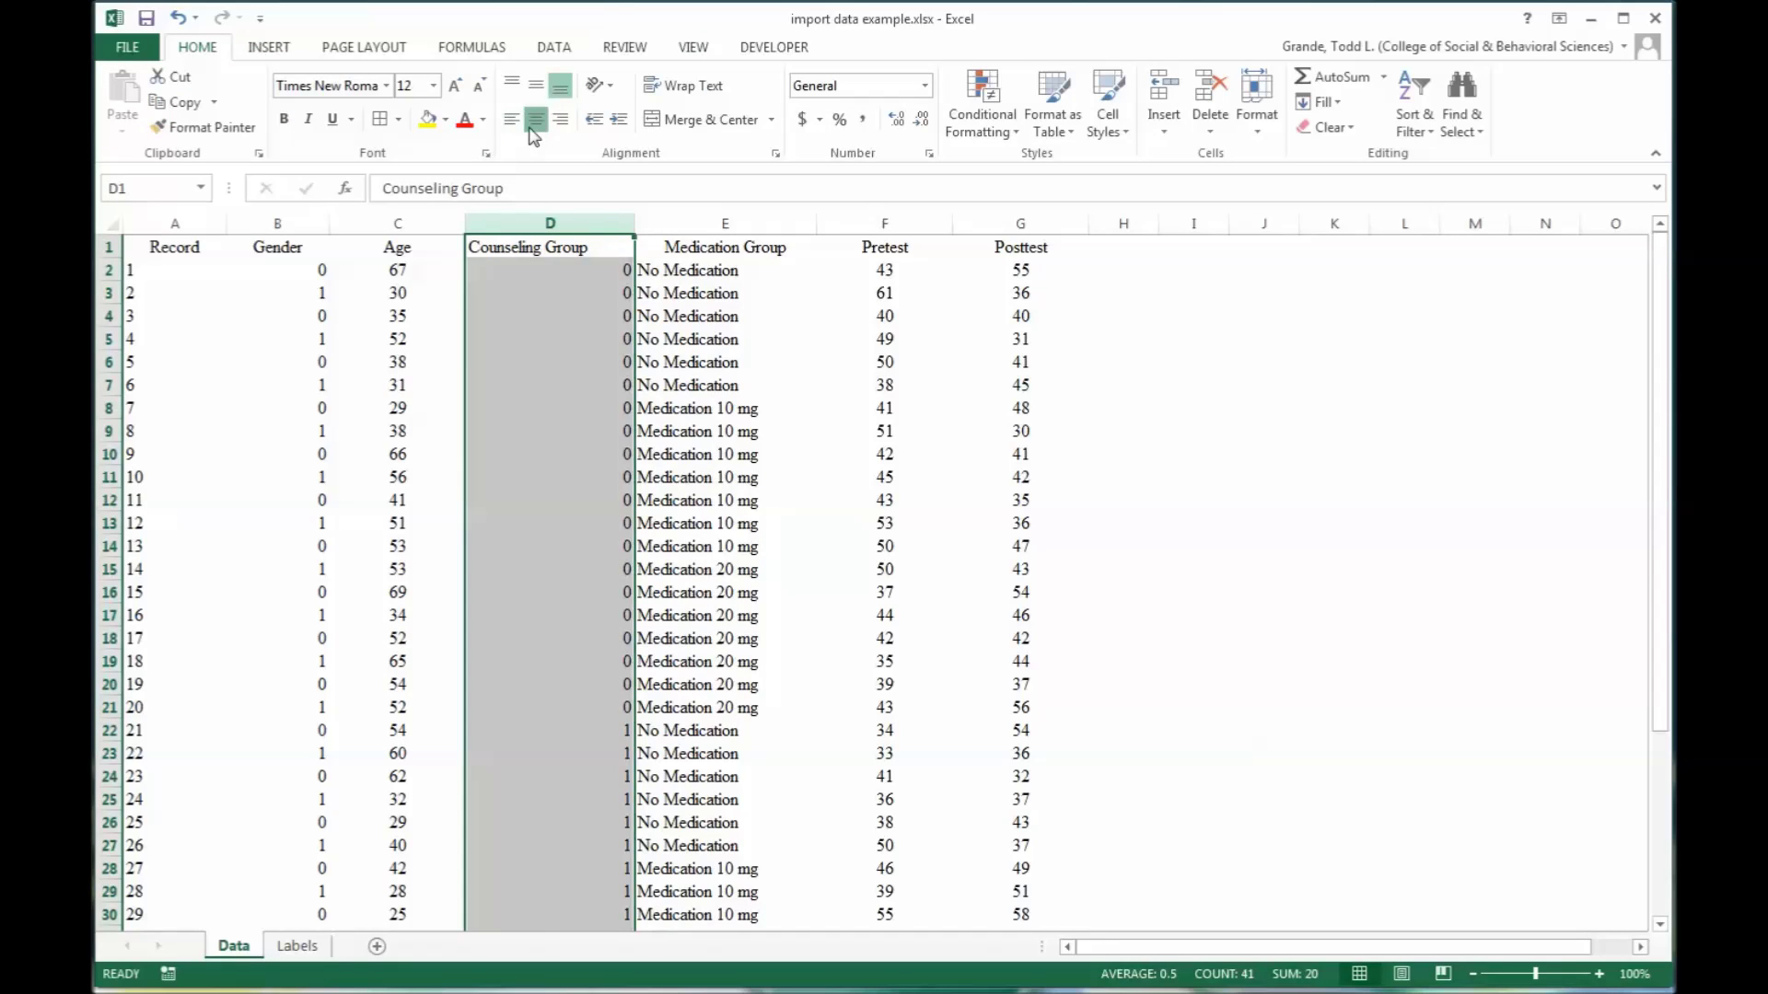
left_click(535, 119)
left_click(279, 223)
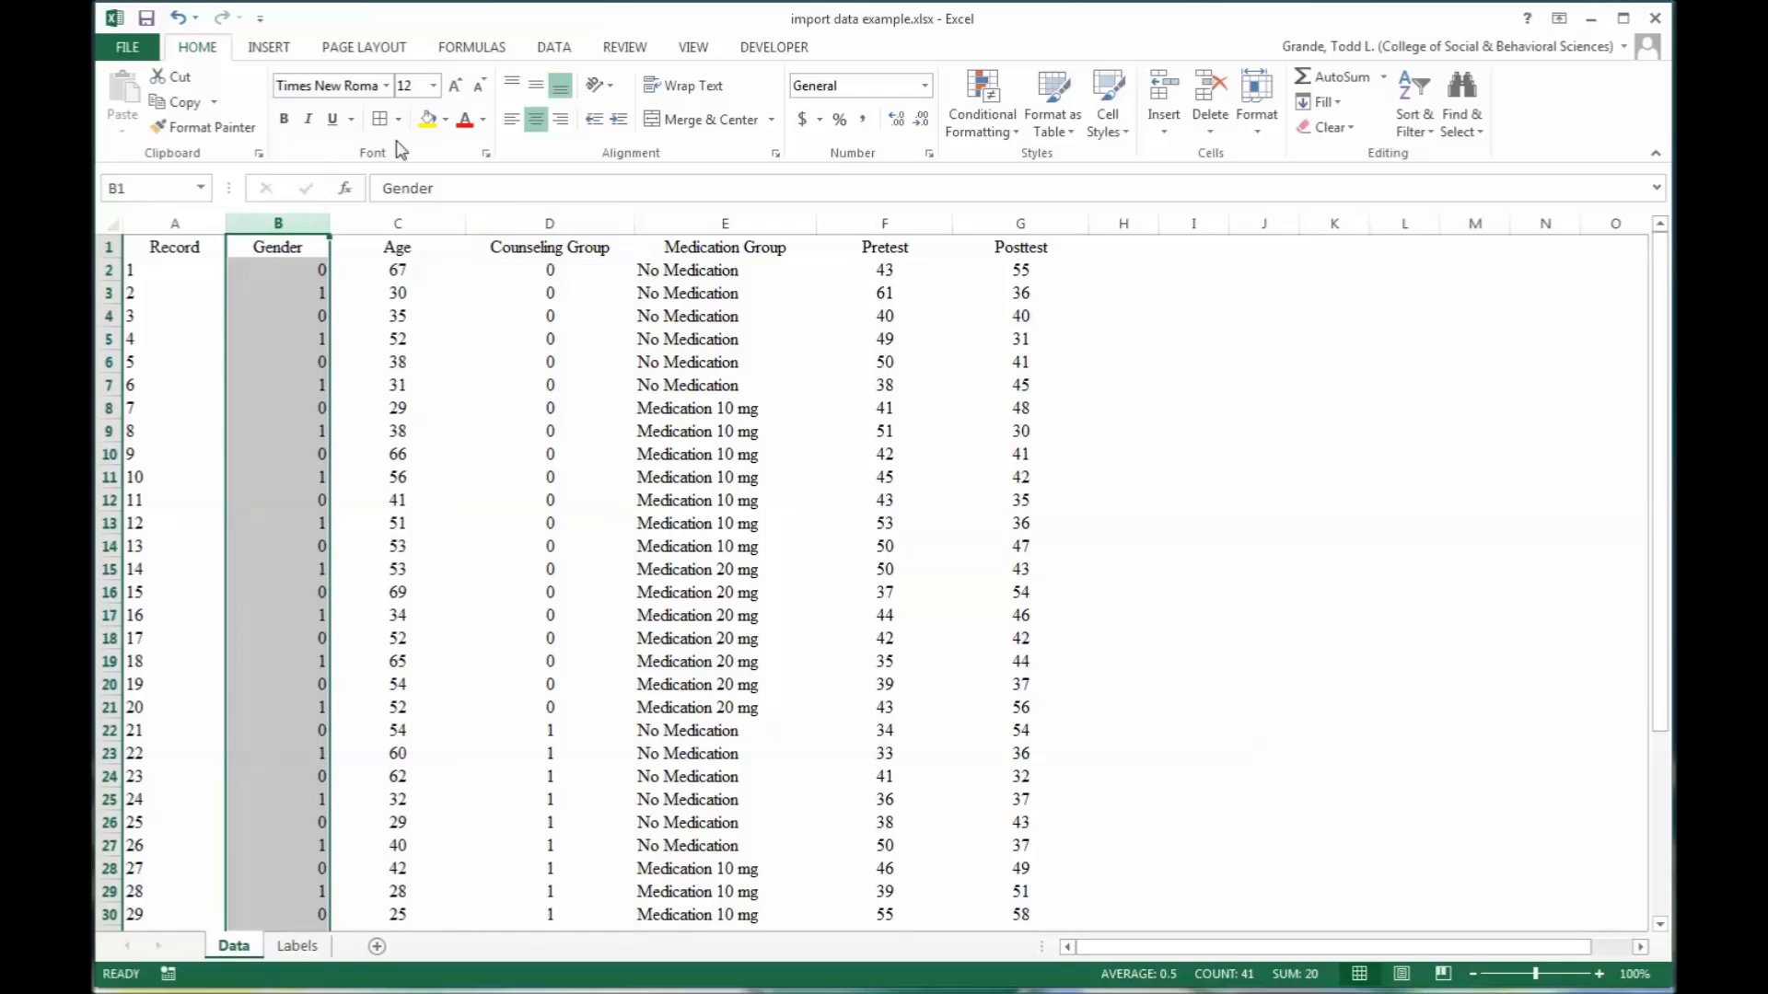
left_click(536, 121)
left_click(536, 121)
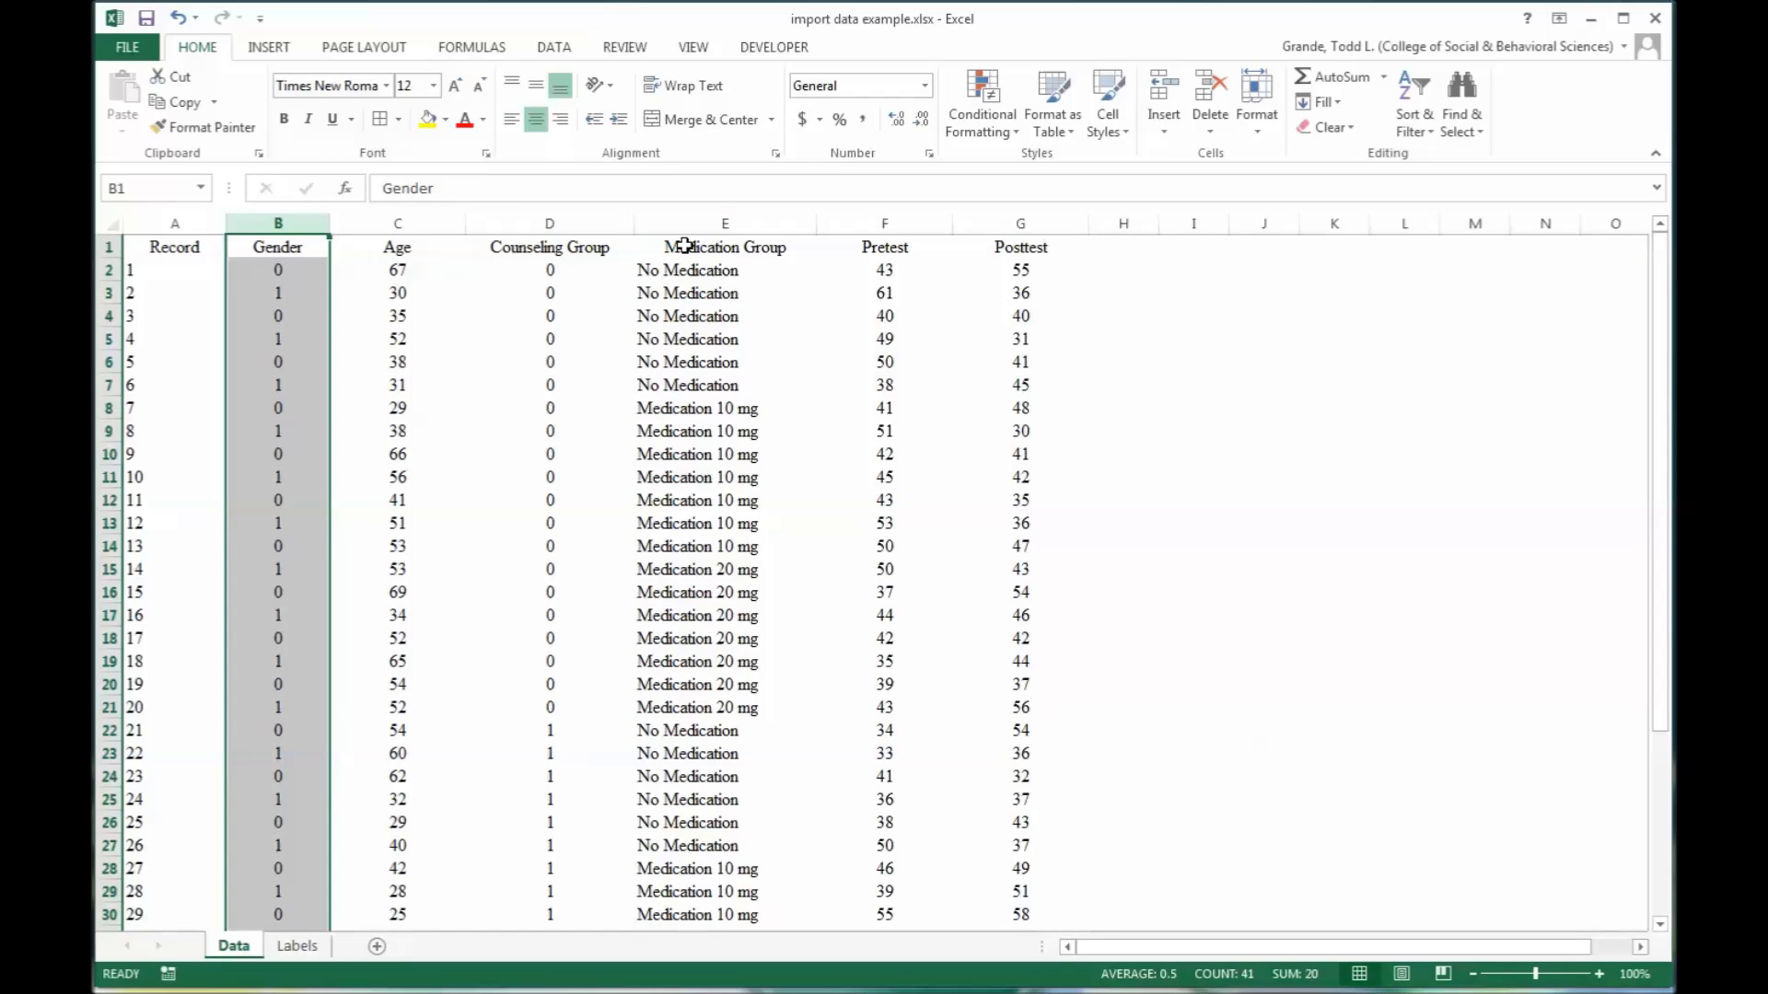
Step: Code the first block of No Medication entries in the Medication Group column, E2 to E7, as 0
left_click(687, 276)
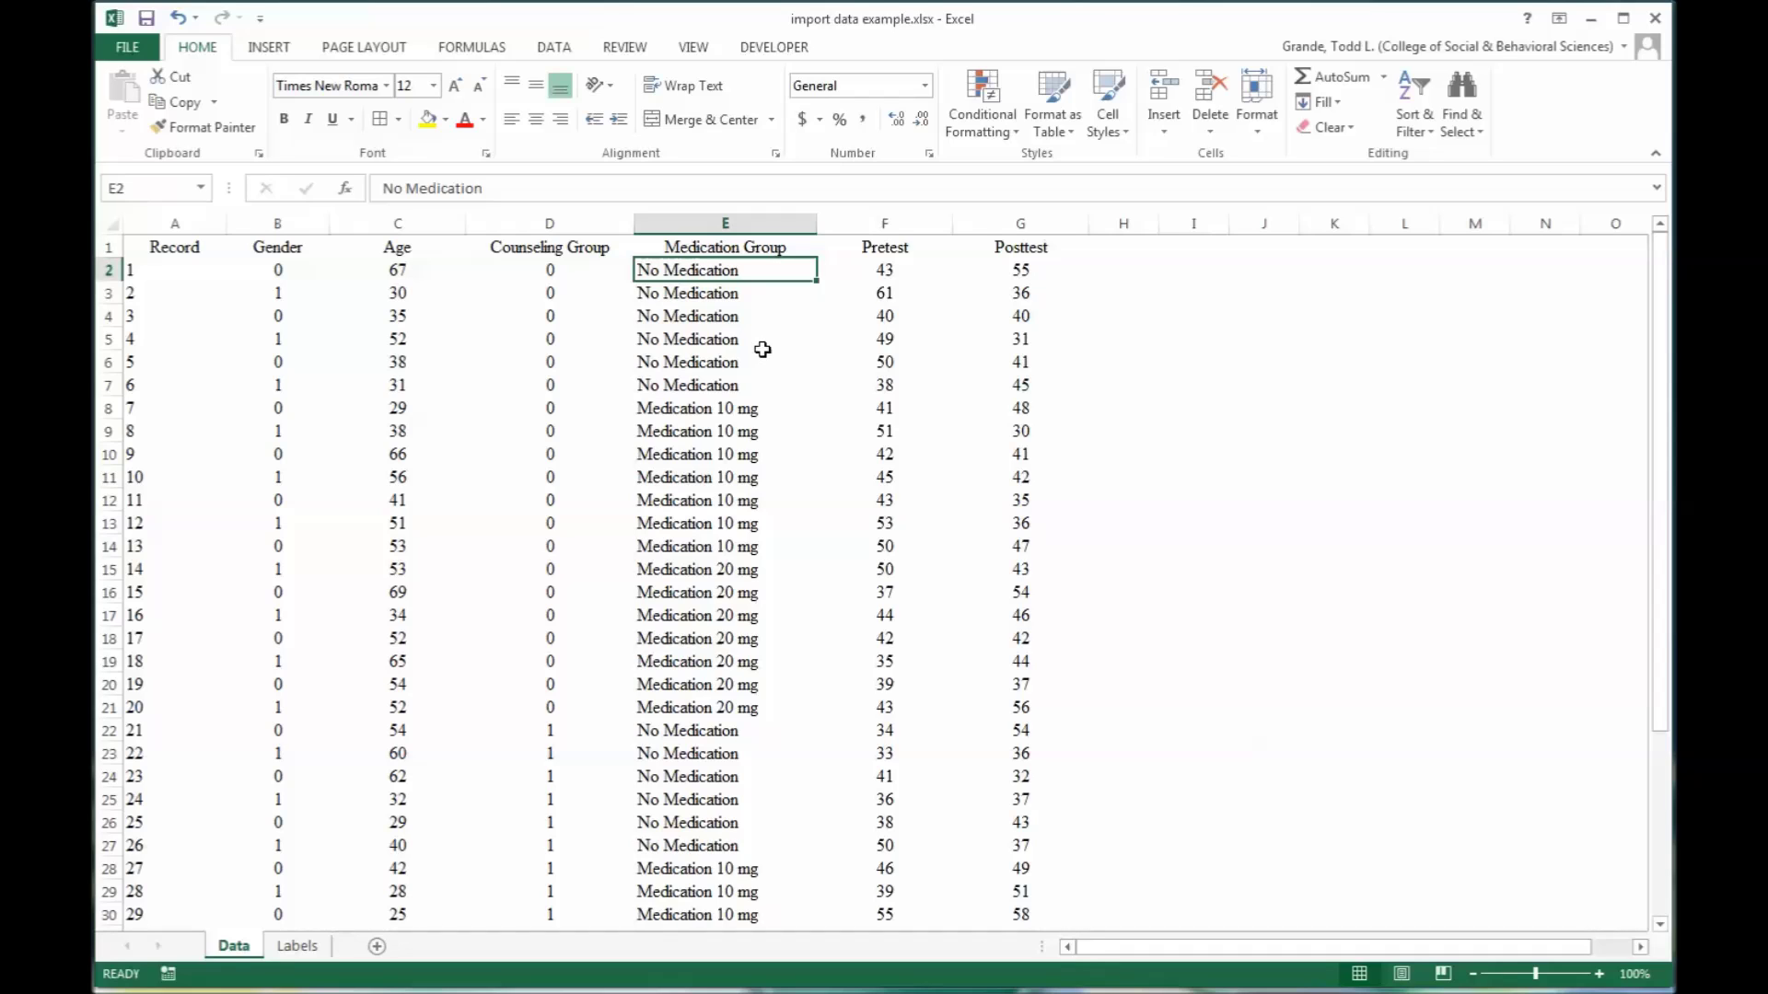
scroll(763, 350, "down", 2)
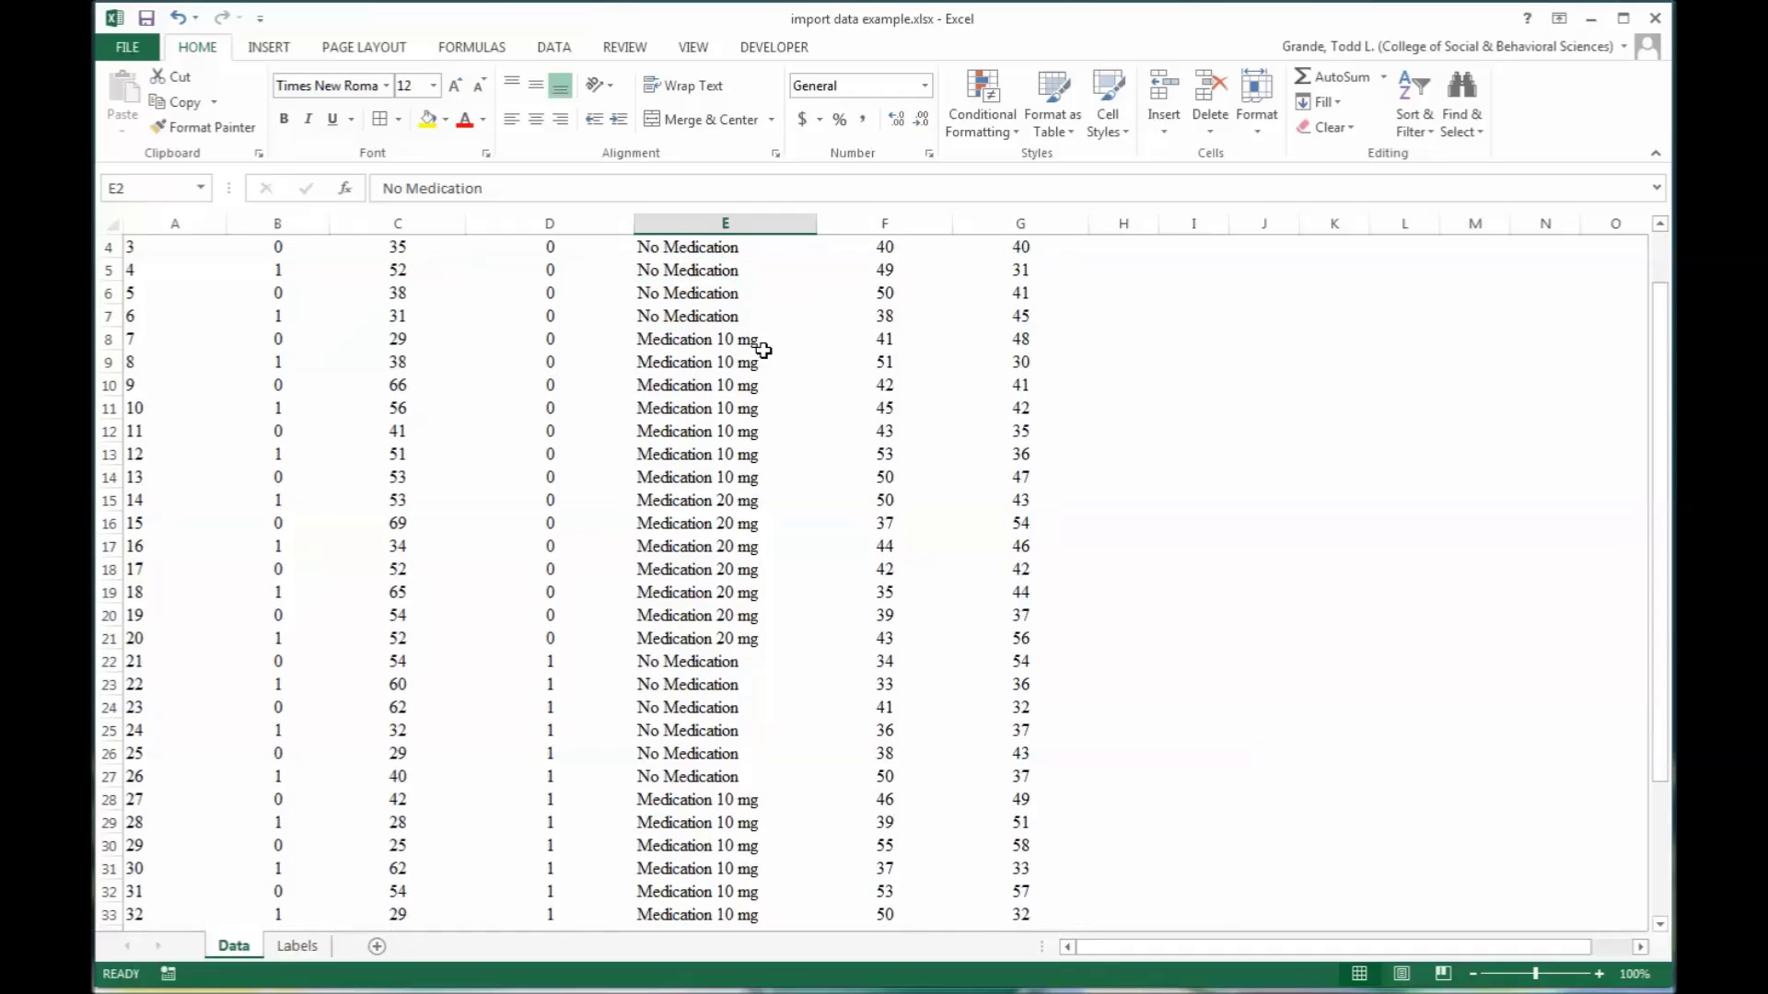
scroll(763, 351, "down", 1)
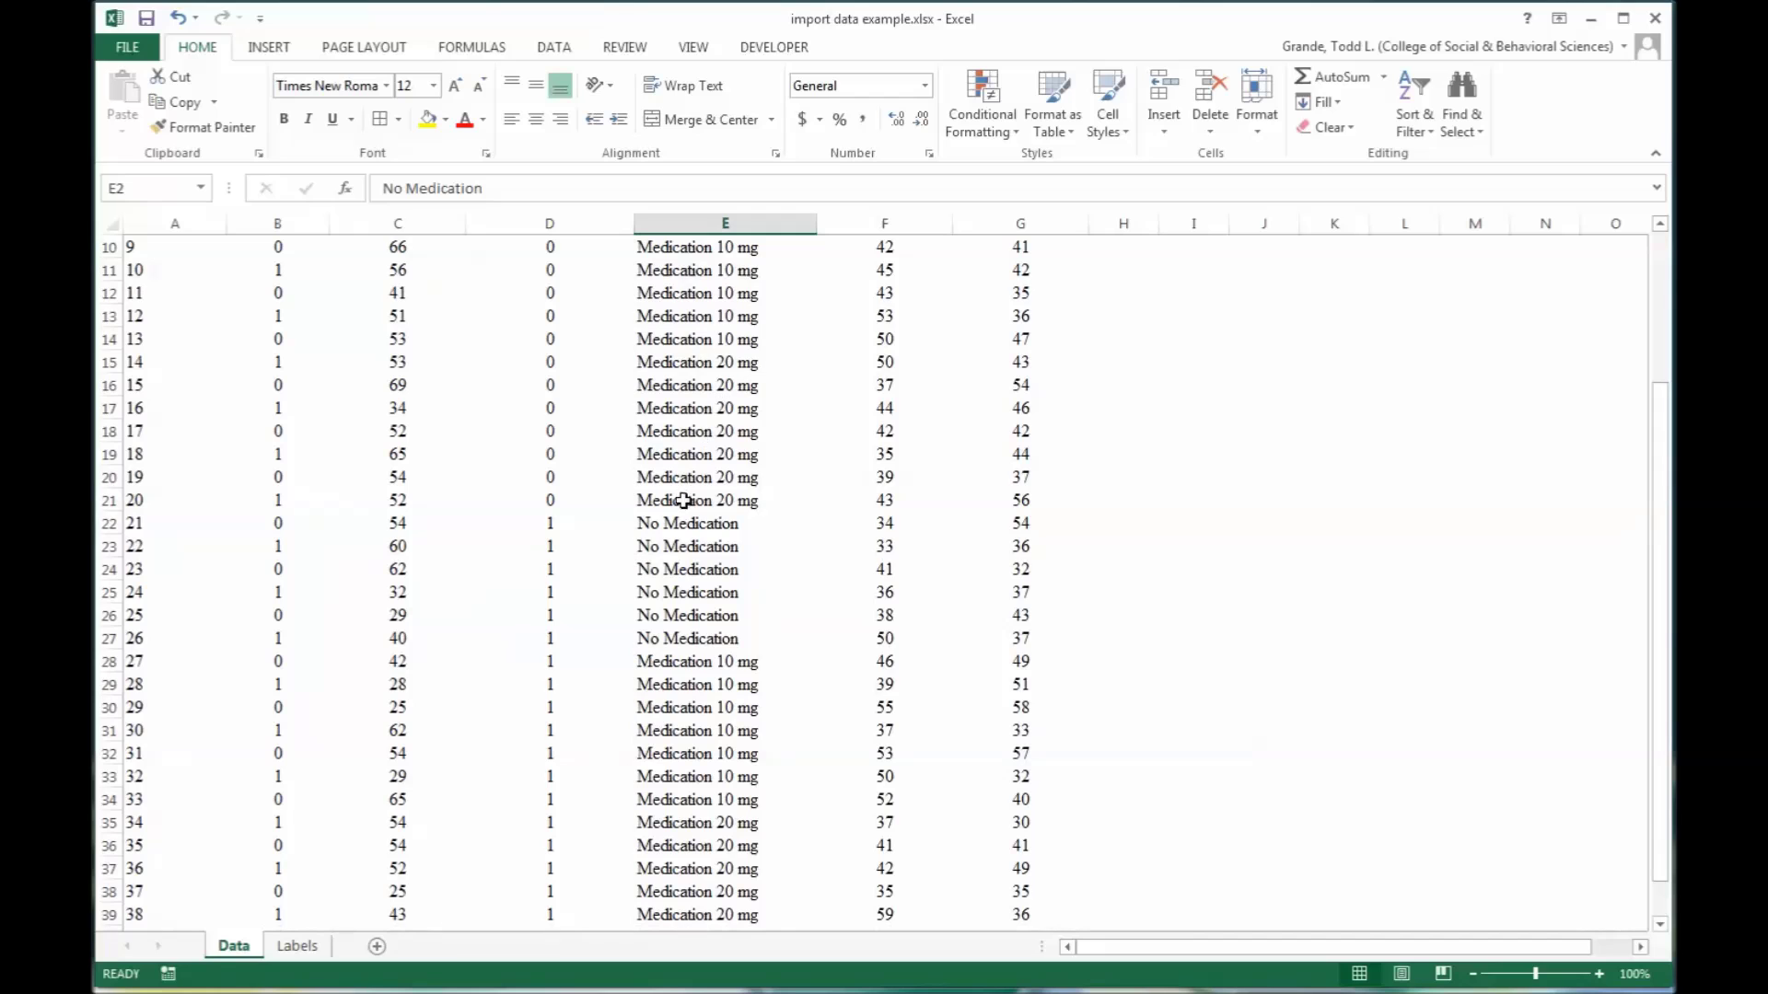
scroll(686, 512, "down", 3)
scroll(690, 523, "up", 3)
scroll(690, 523, "up", 3)
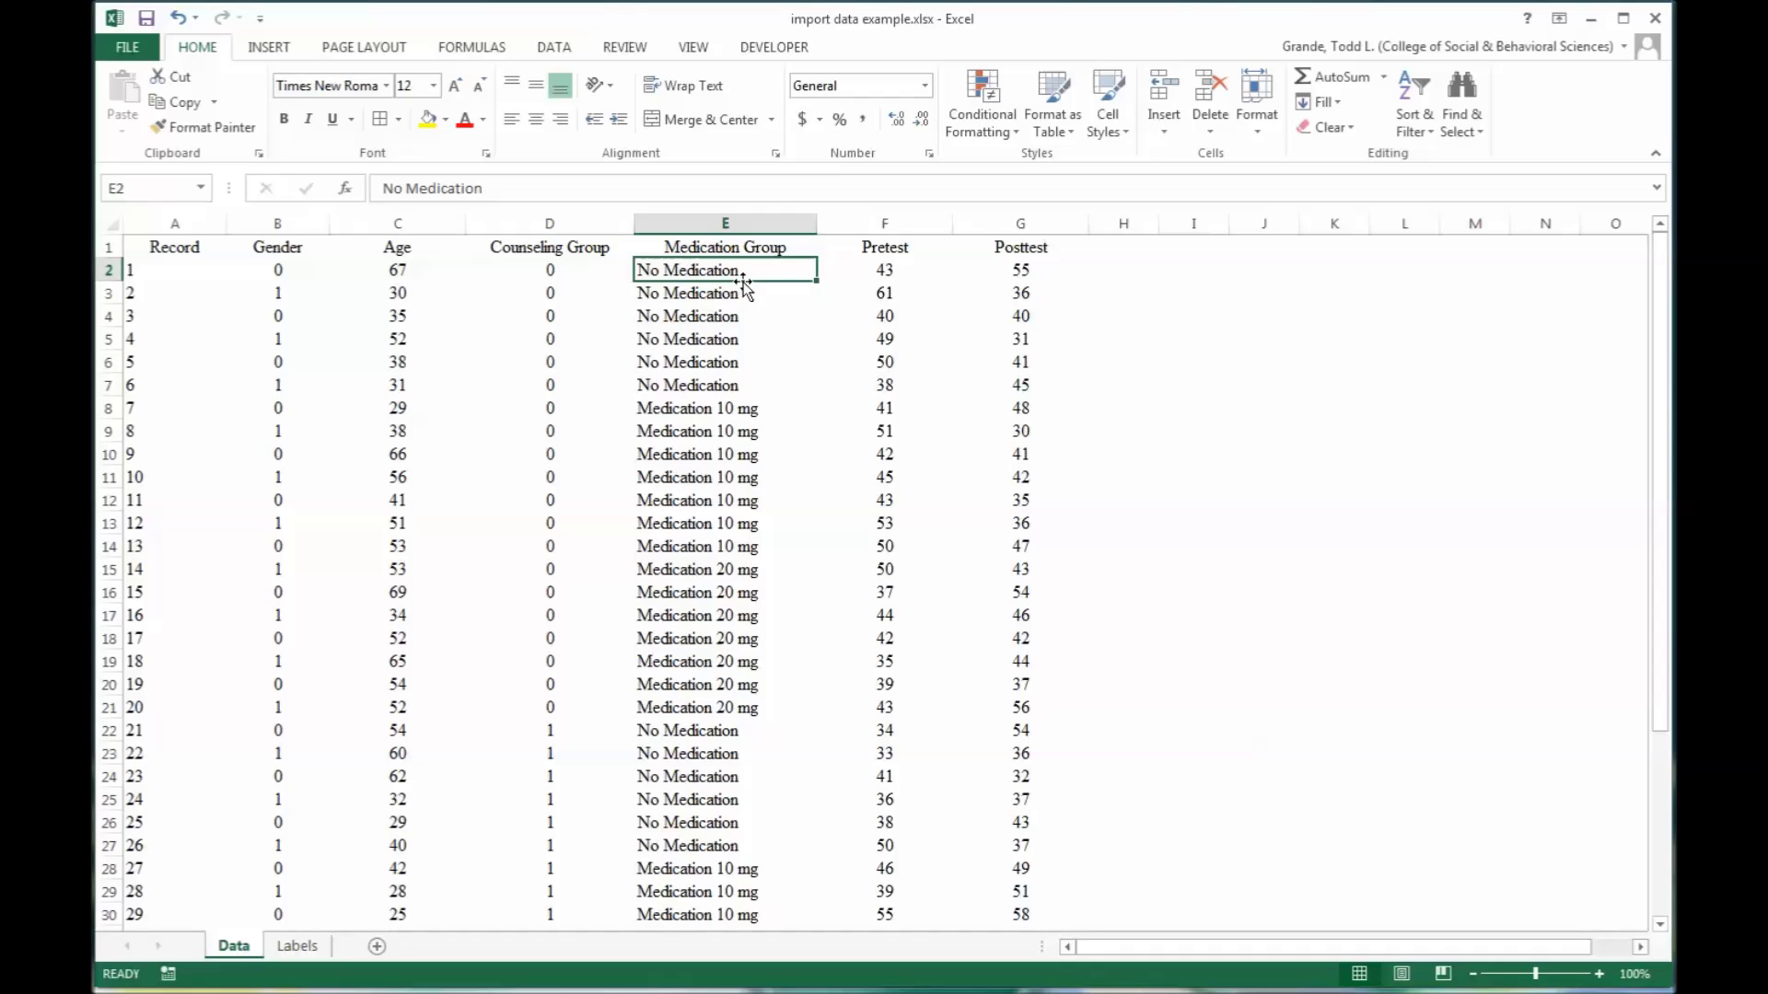
scroll(724, 450, "down", 3)
scroll(694, 461, "up", 3)
type("0")
key("ctrl+Return")
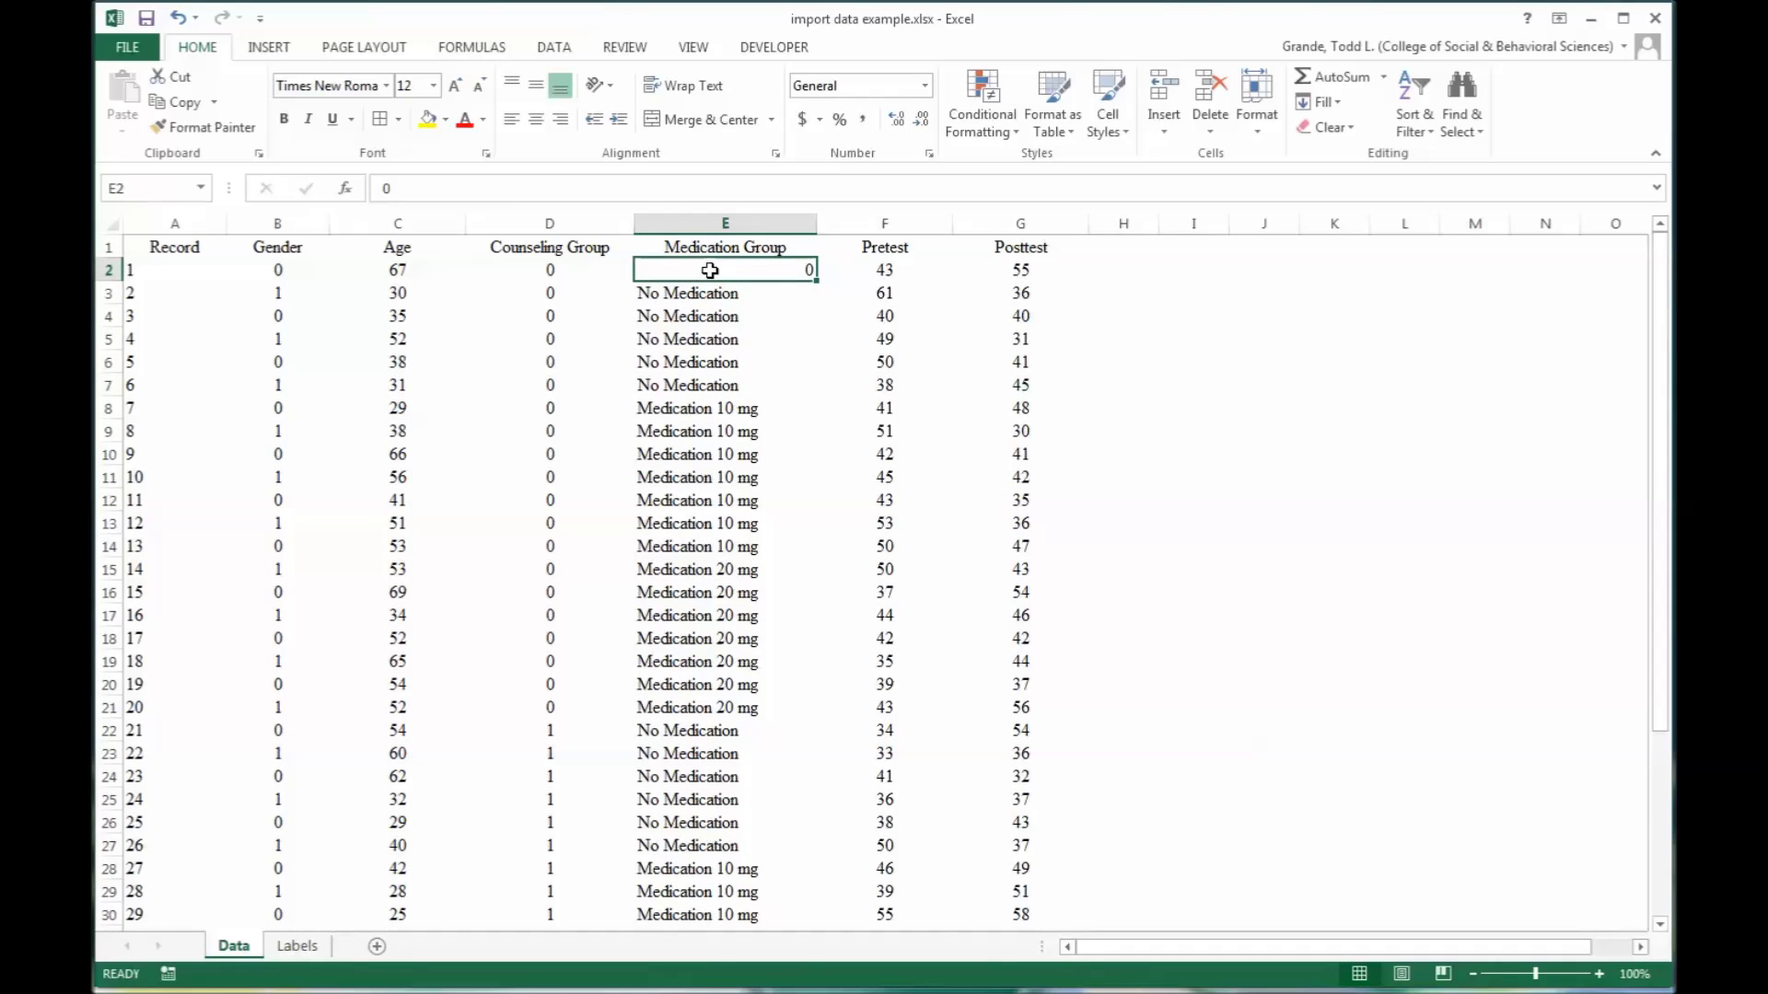
left_click_drag(821, 280, 808, 391)
Step: Copy the 0 from E2 over the second block of No Medication entries, E22 to E27
left_click(743, 270)
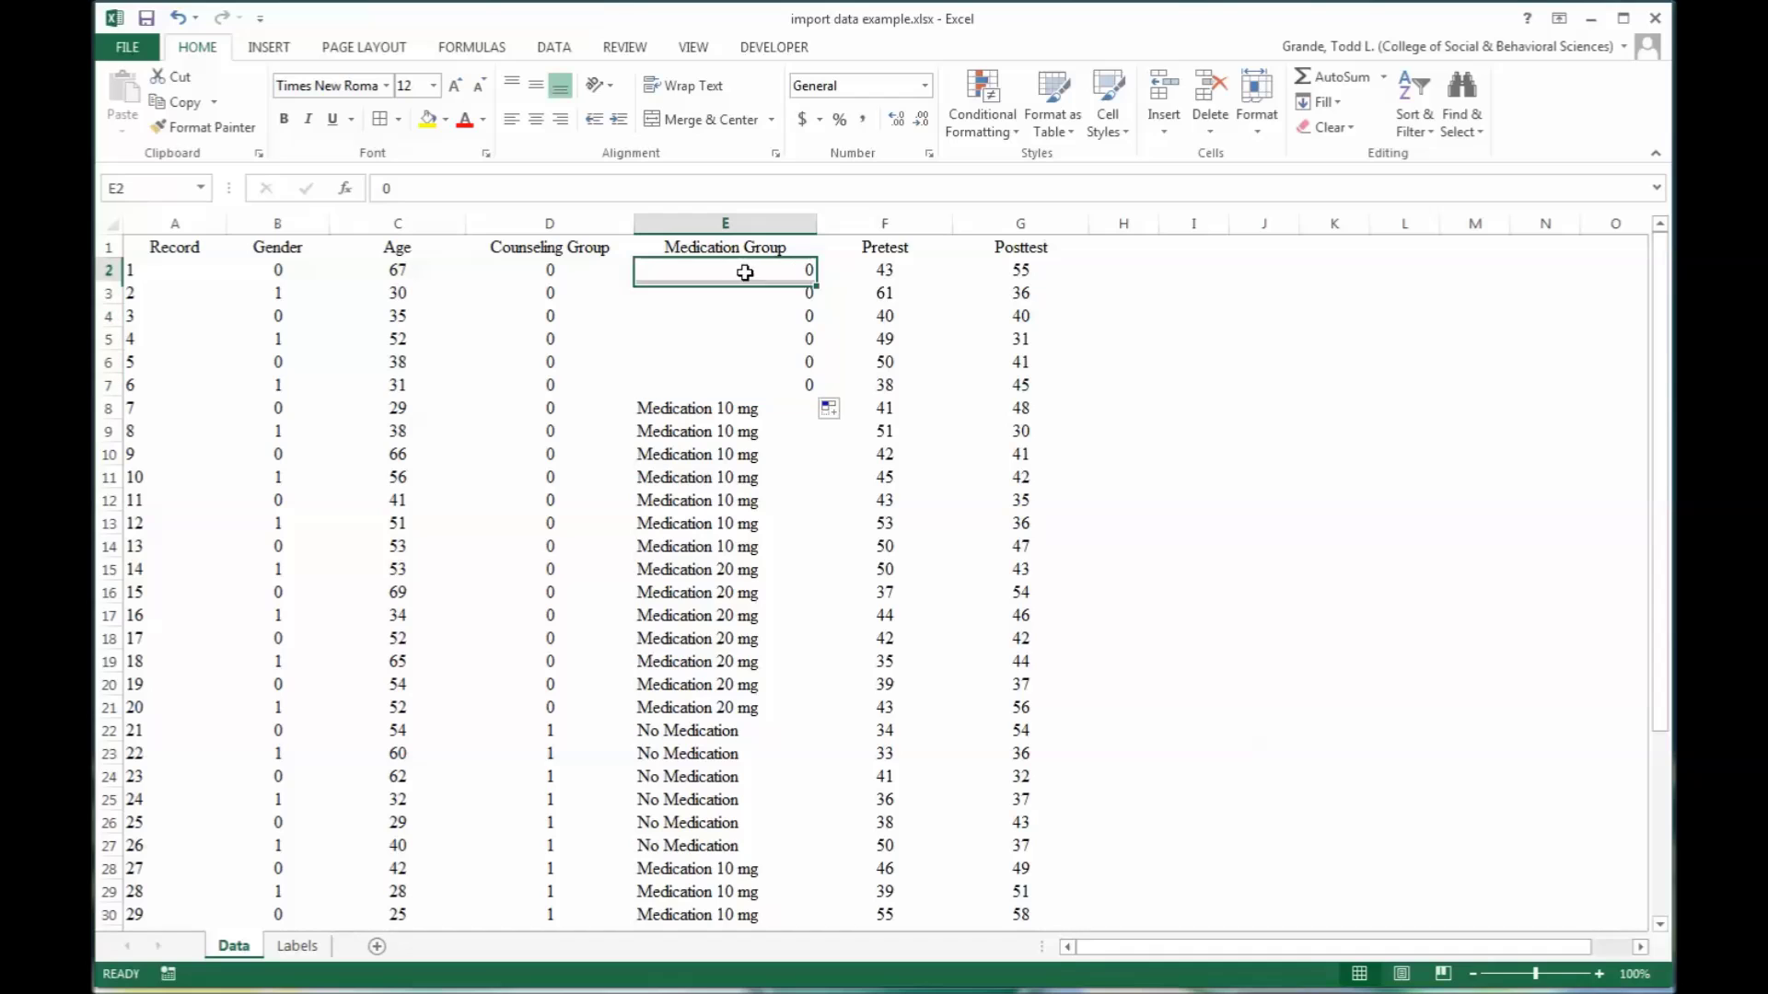
key("ctrl+c")
scroll(742, 345, "down", 3)
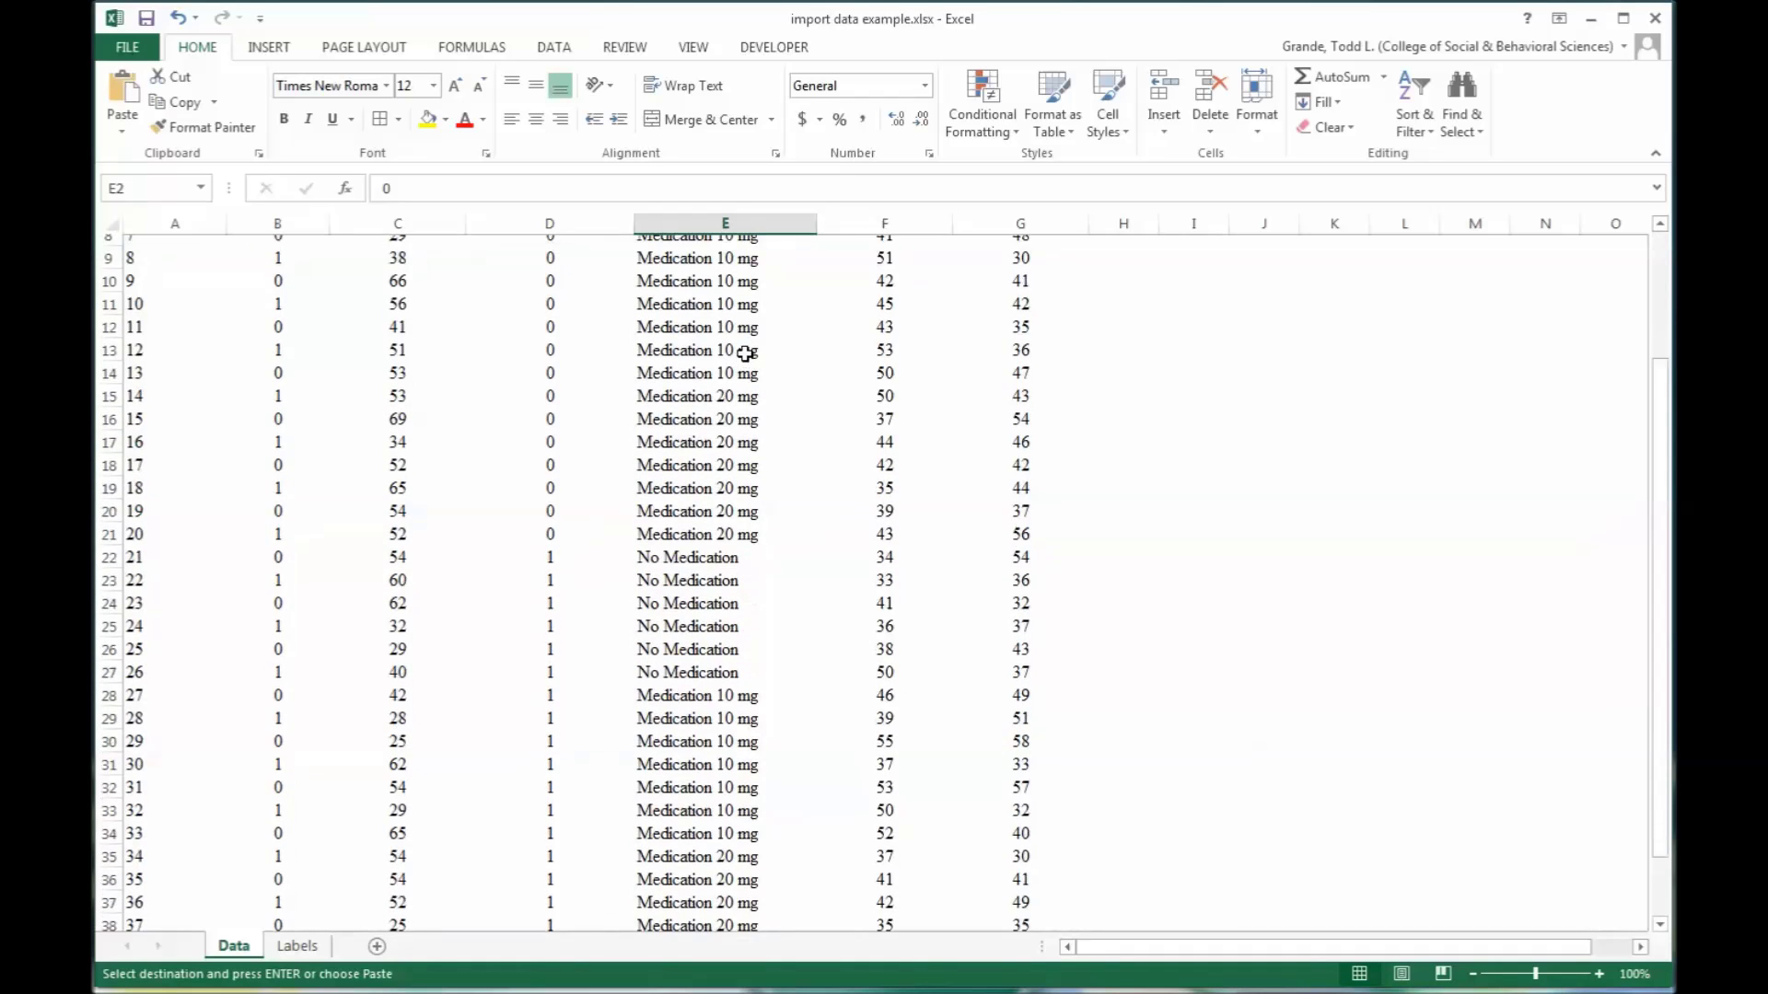
left_click_drag(694, 529, 700, 571)
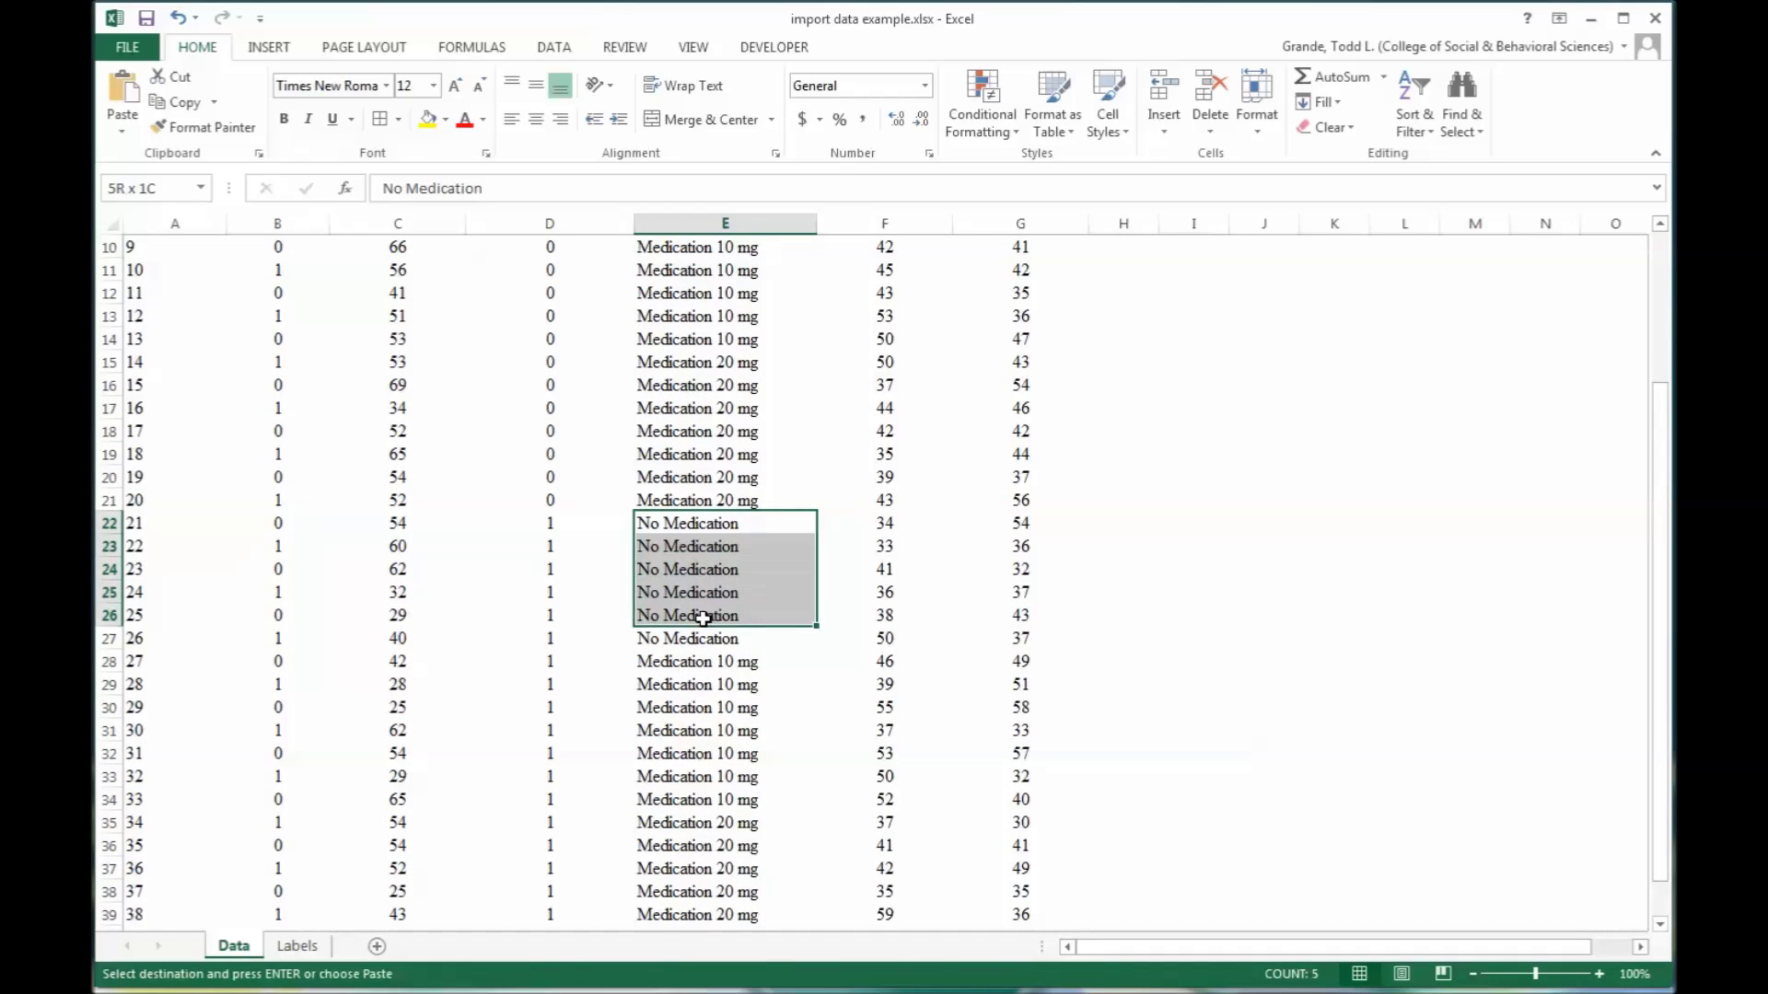
left_click_drag(704, 617, 705, 638)
key("ctrl+v")
Step: Enter 1 for the first Medication 10 mg entry in E8 and fill it down through E13
scroll(707, 571, "down", 1)
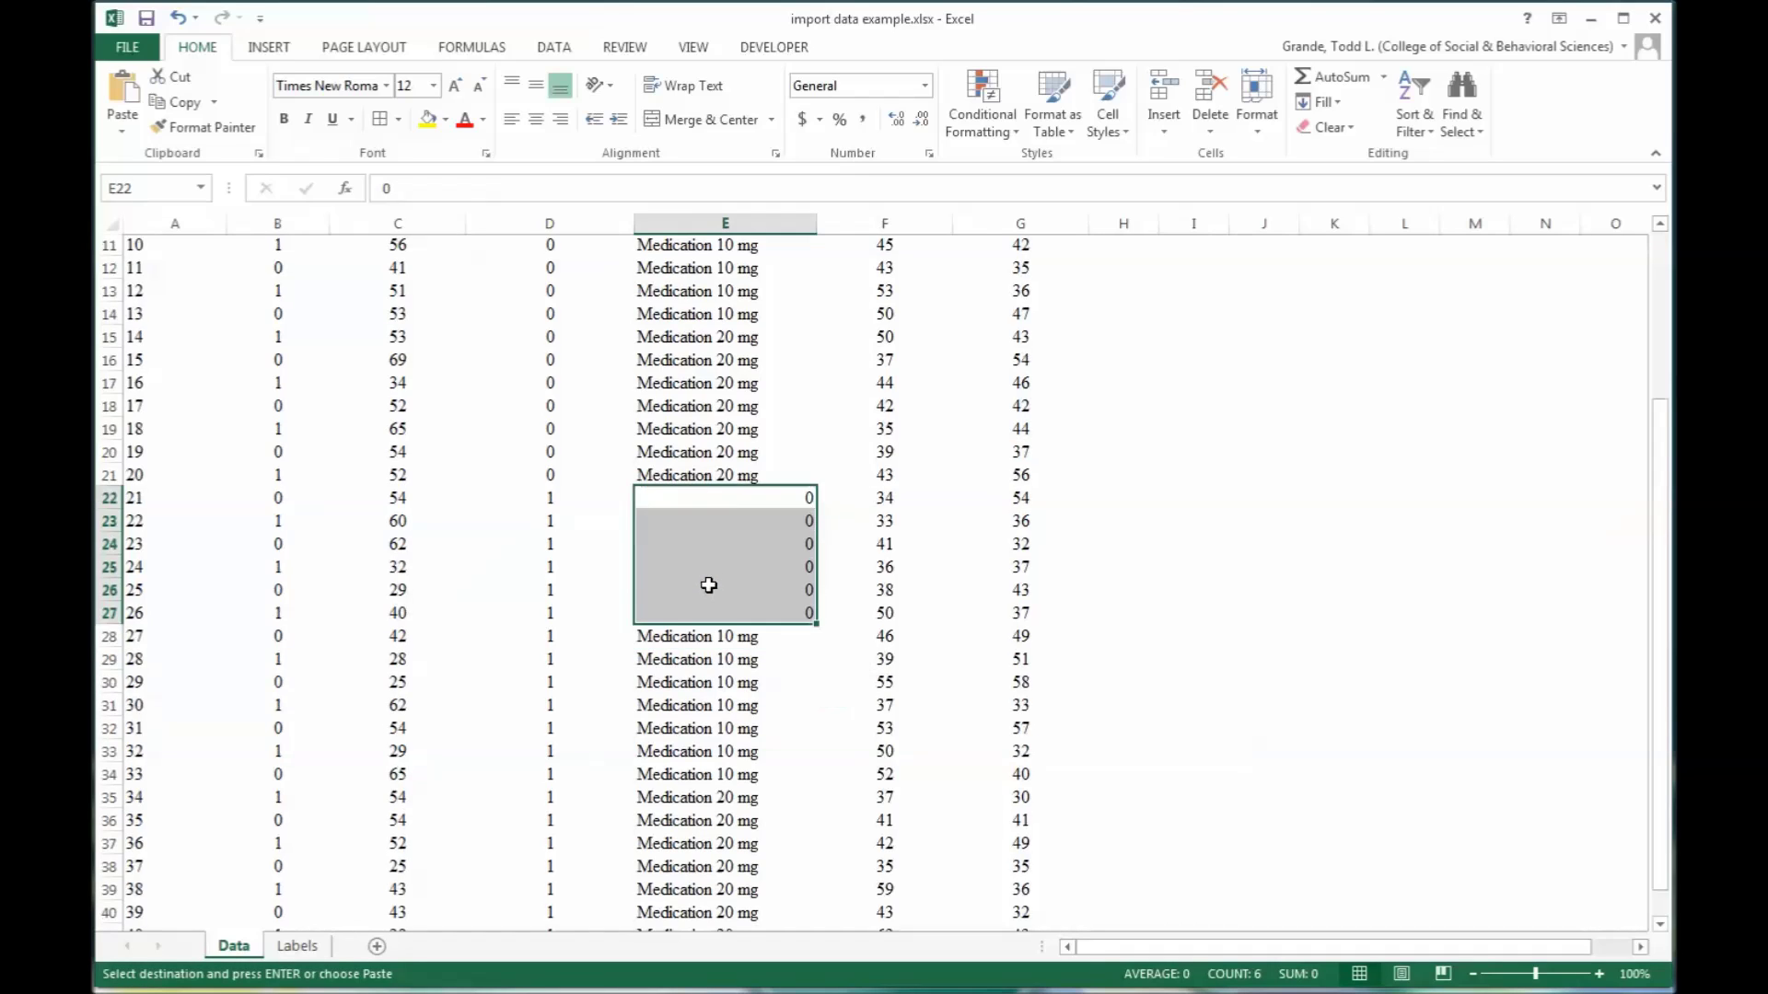
scroll(708, 585, "down", 2)
scroll(710, 580, "up", 5)
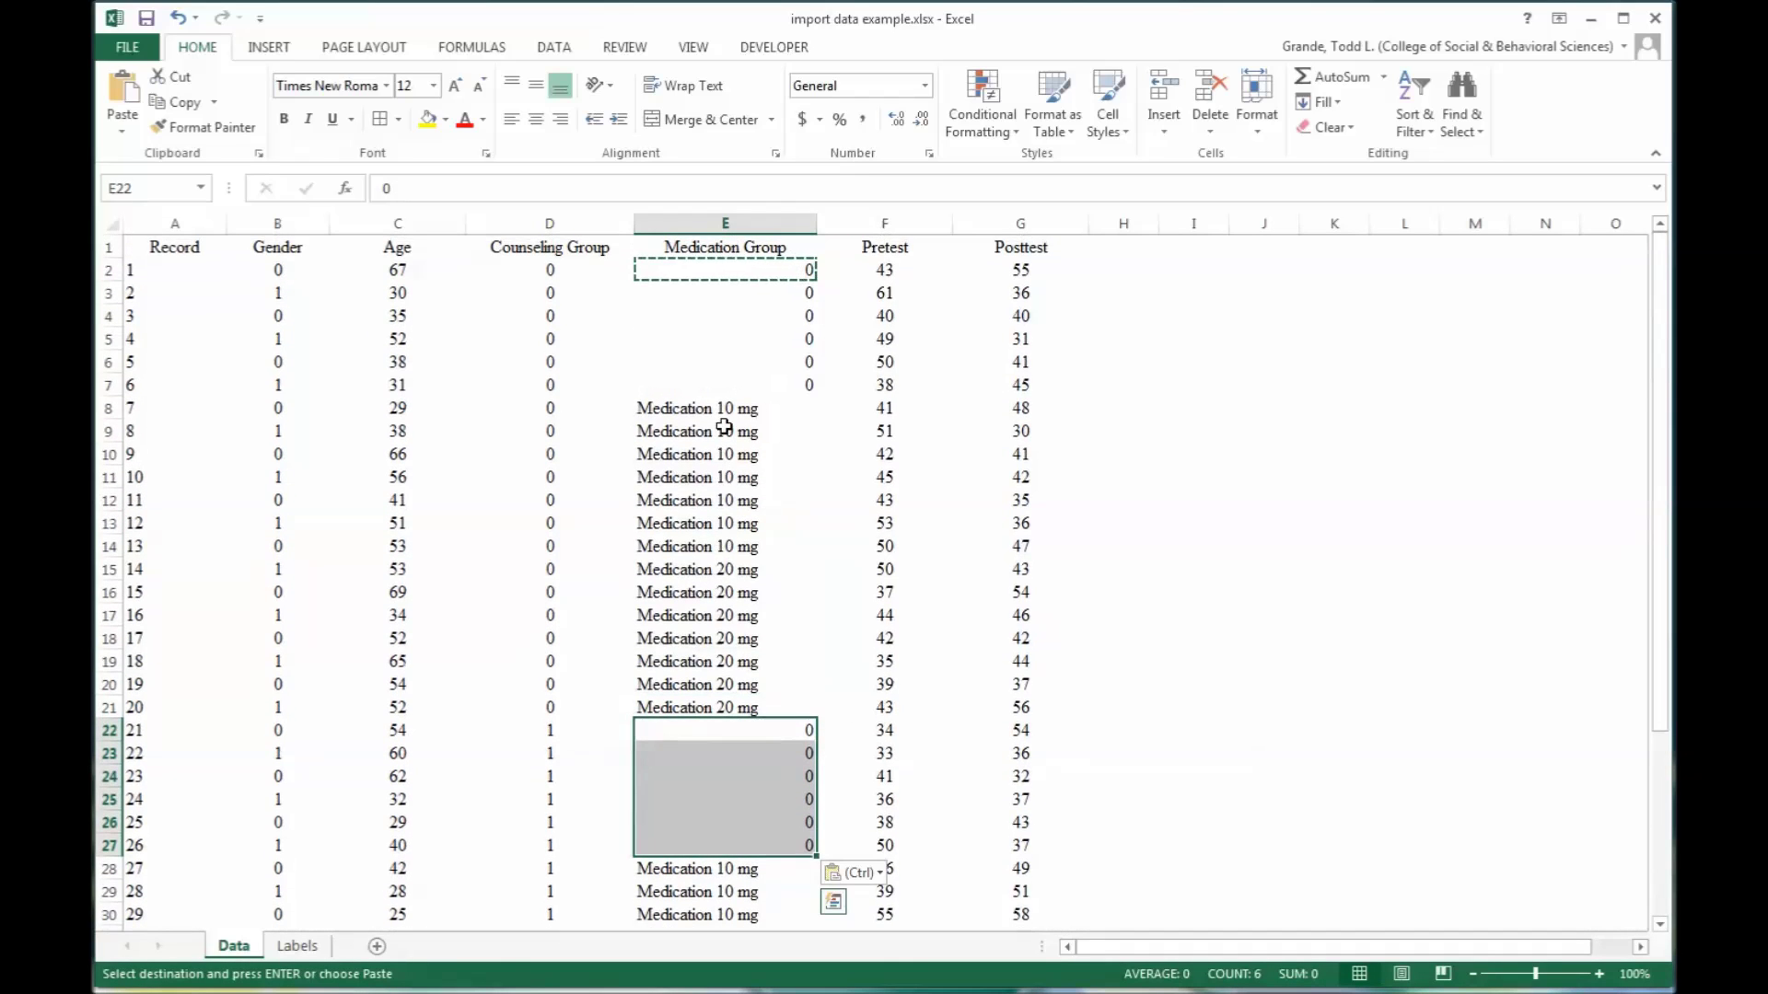
left_click(719, 411)
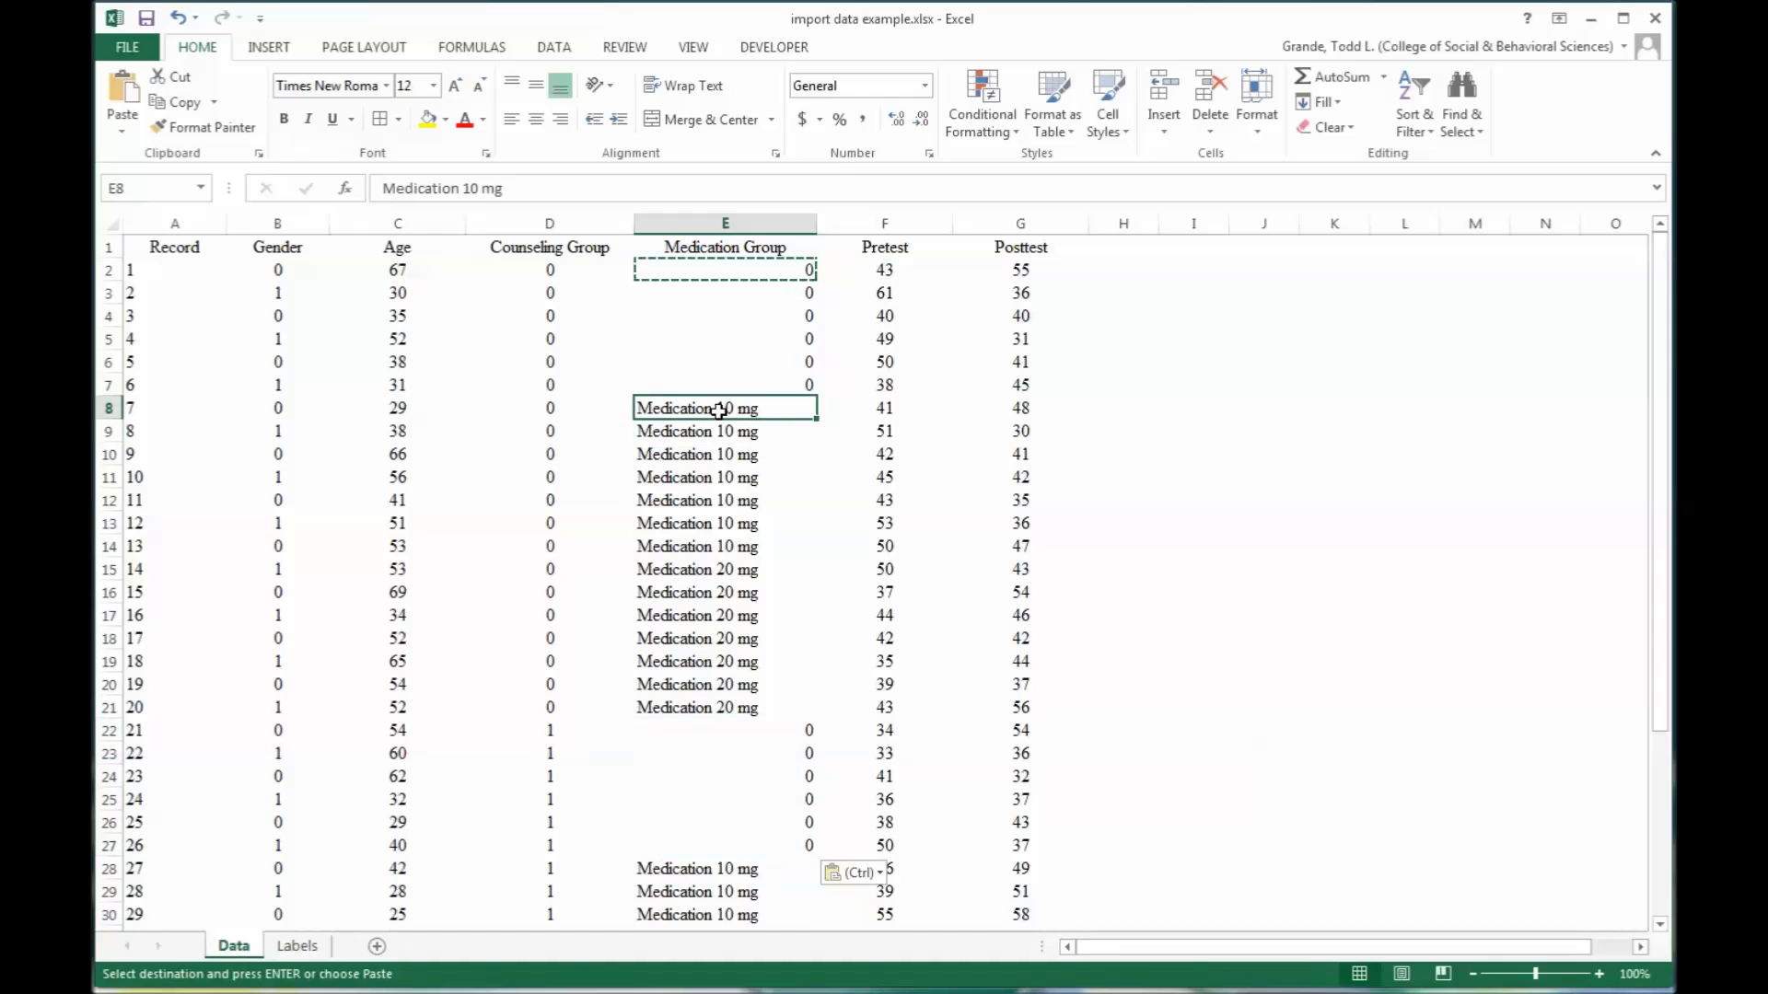
type("1")
left_click(757, 482)
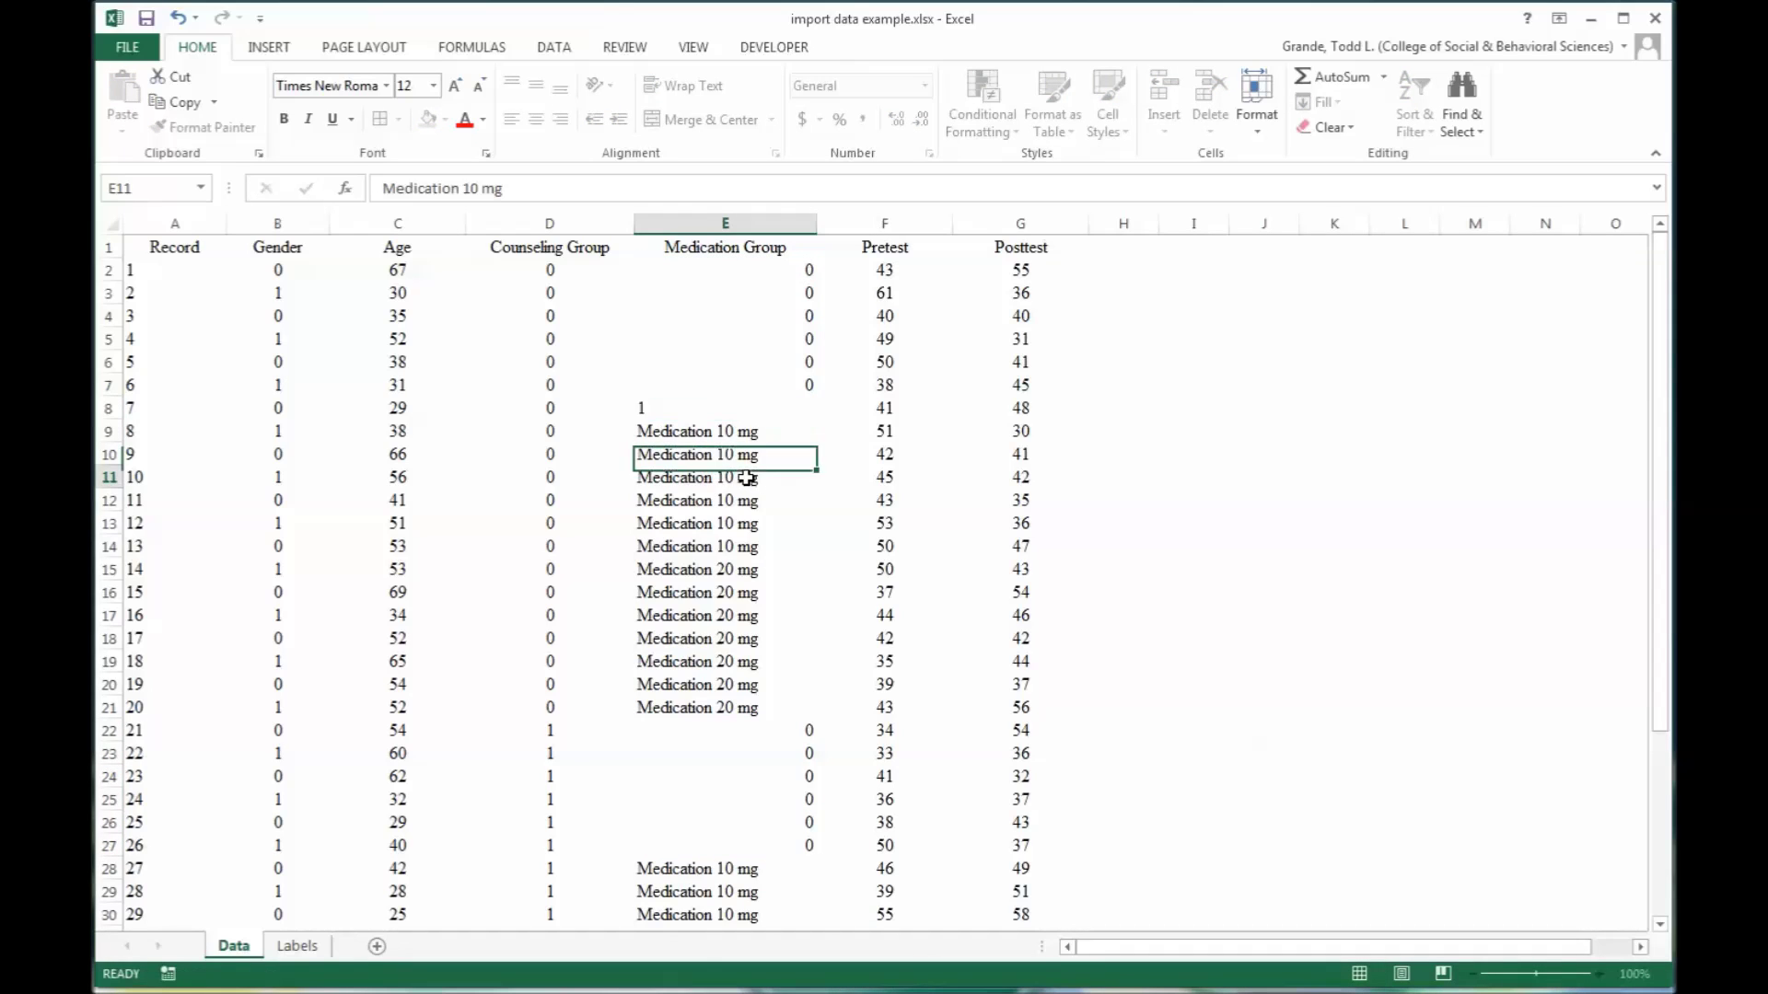
left_click(791, 410)
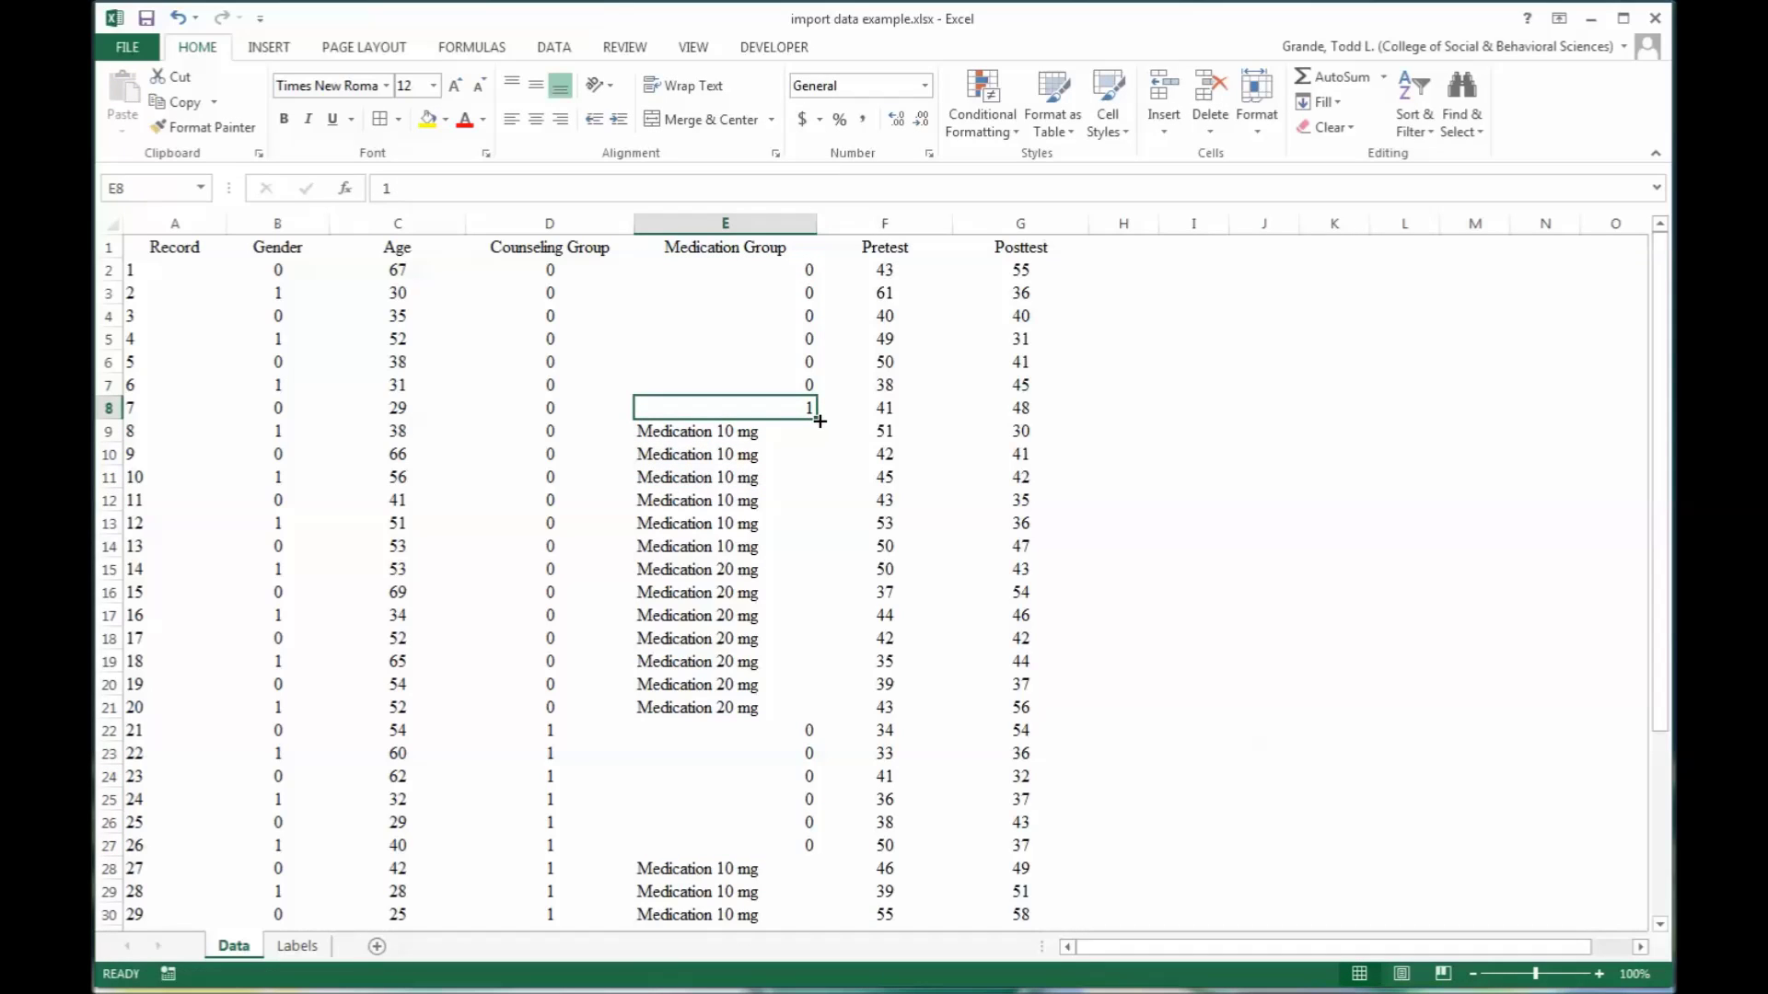
left_click_drag(819, 421, 797, 523)
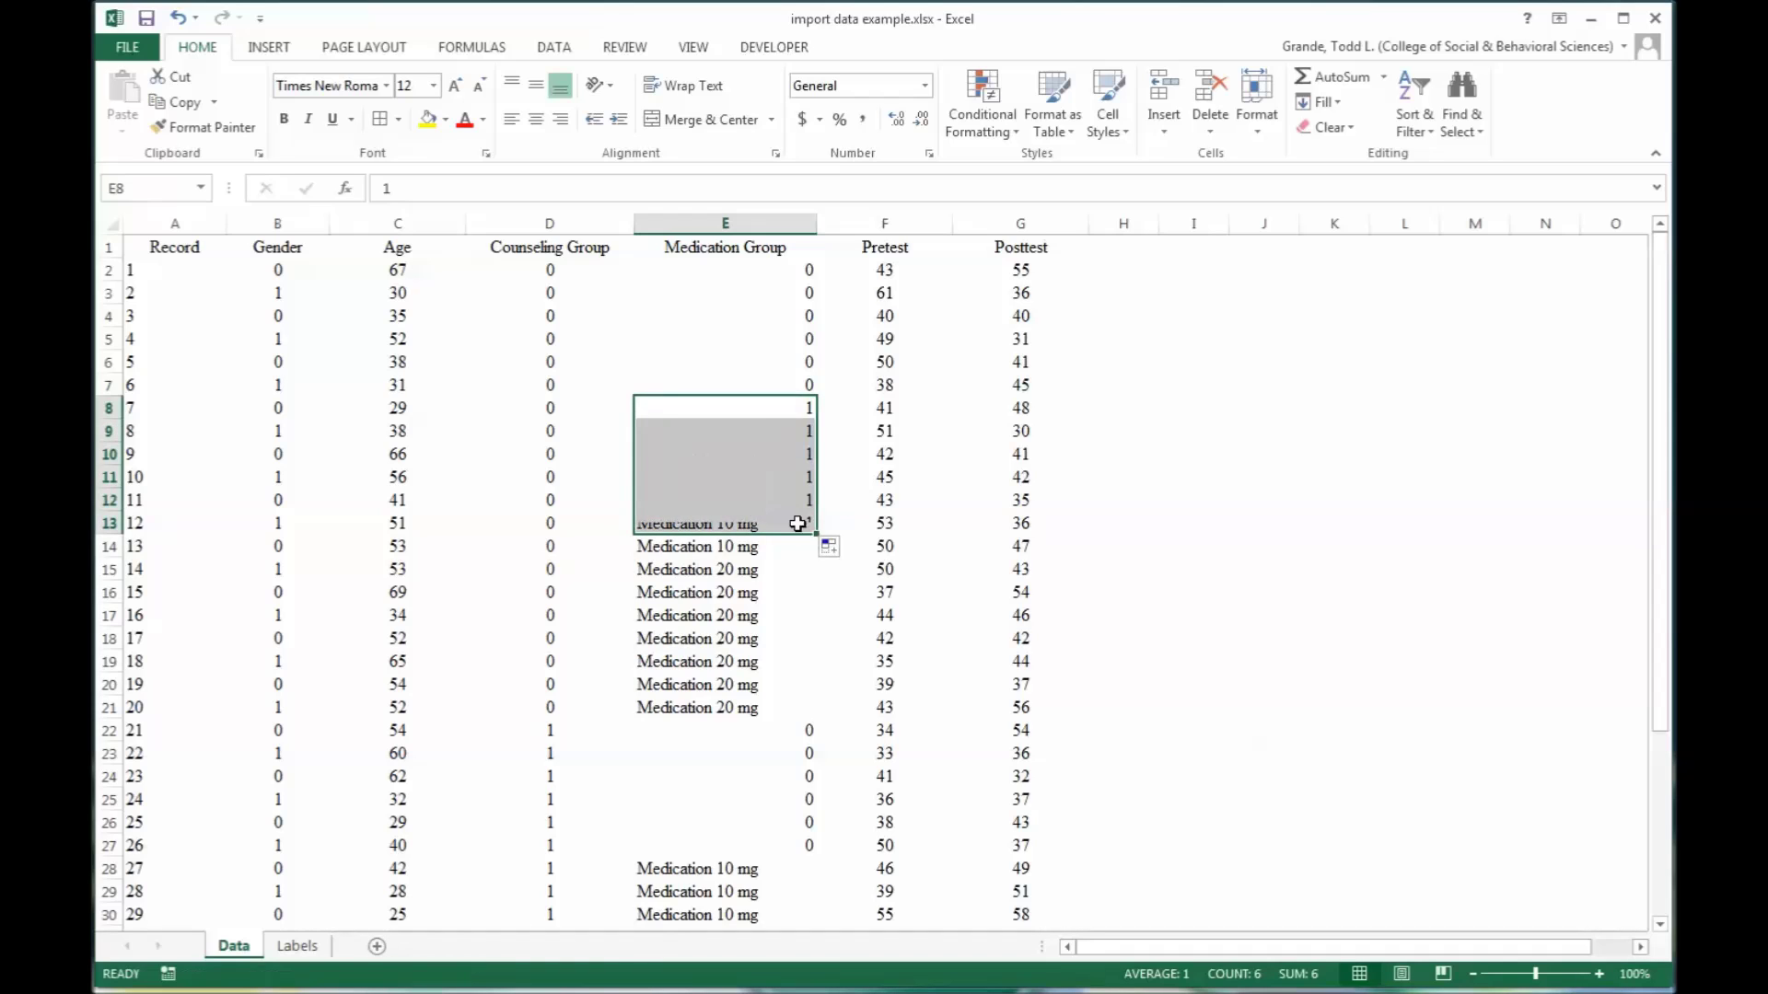
Step: Copy the code 1 from E11 over the second block of Medication 10 mg entries, E28 to E34
left_click(763, 480)
key("ctrl+c")
scroll(737, 543, "down", 3)
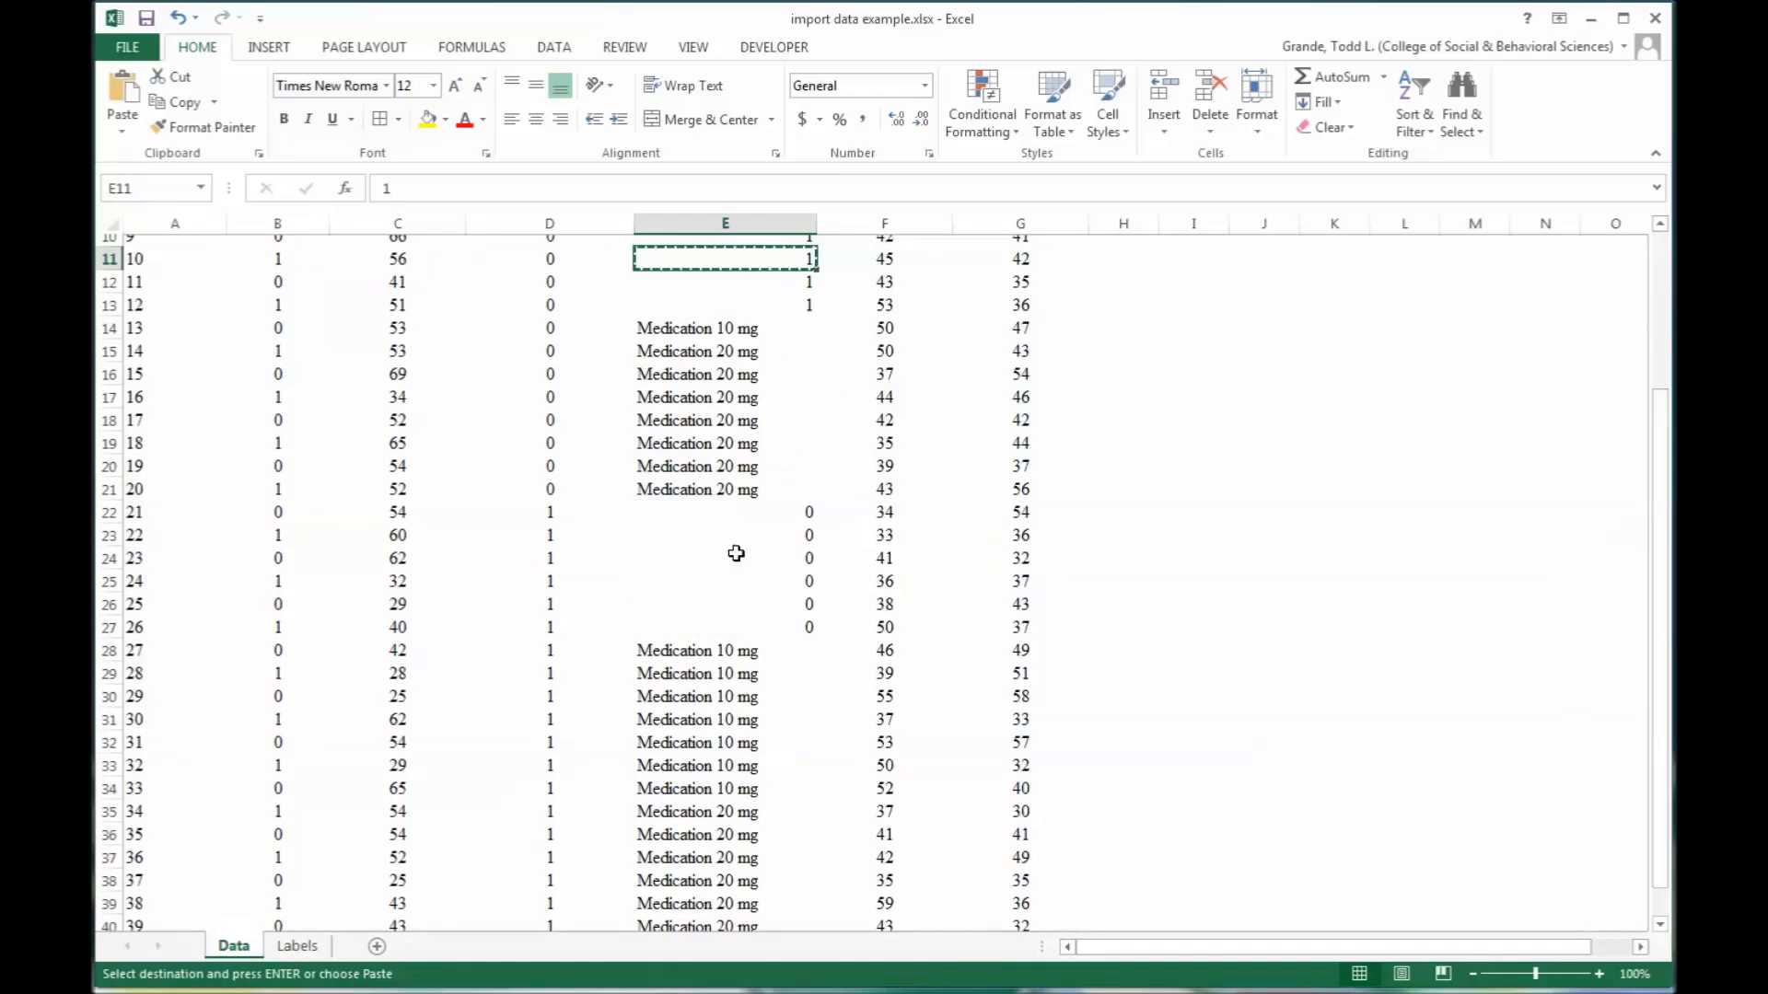
left_click_drag(685, 664, 693, 802)
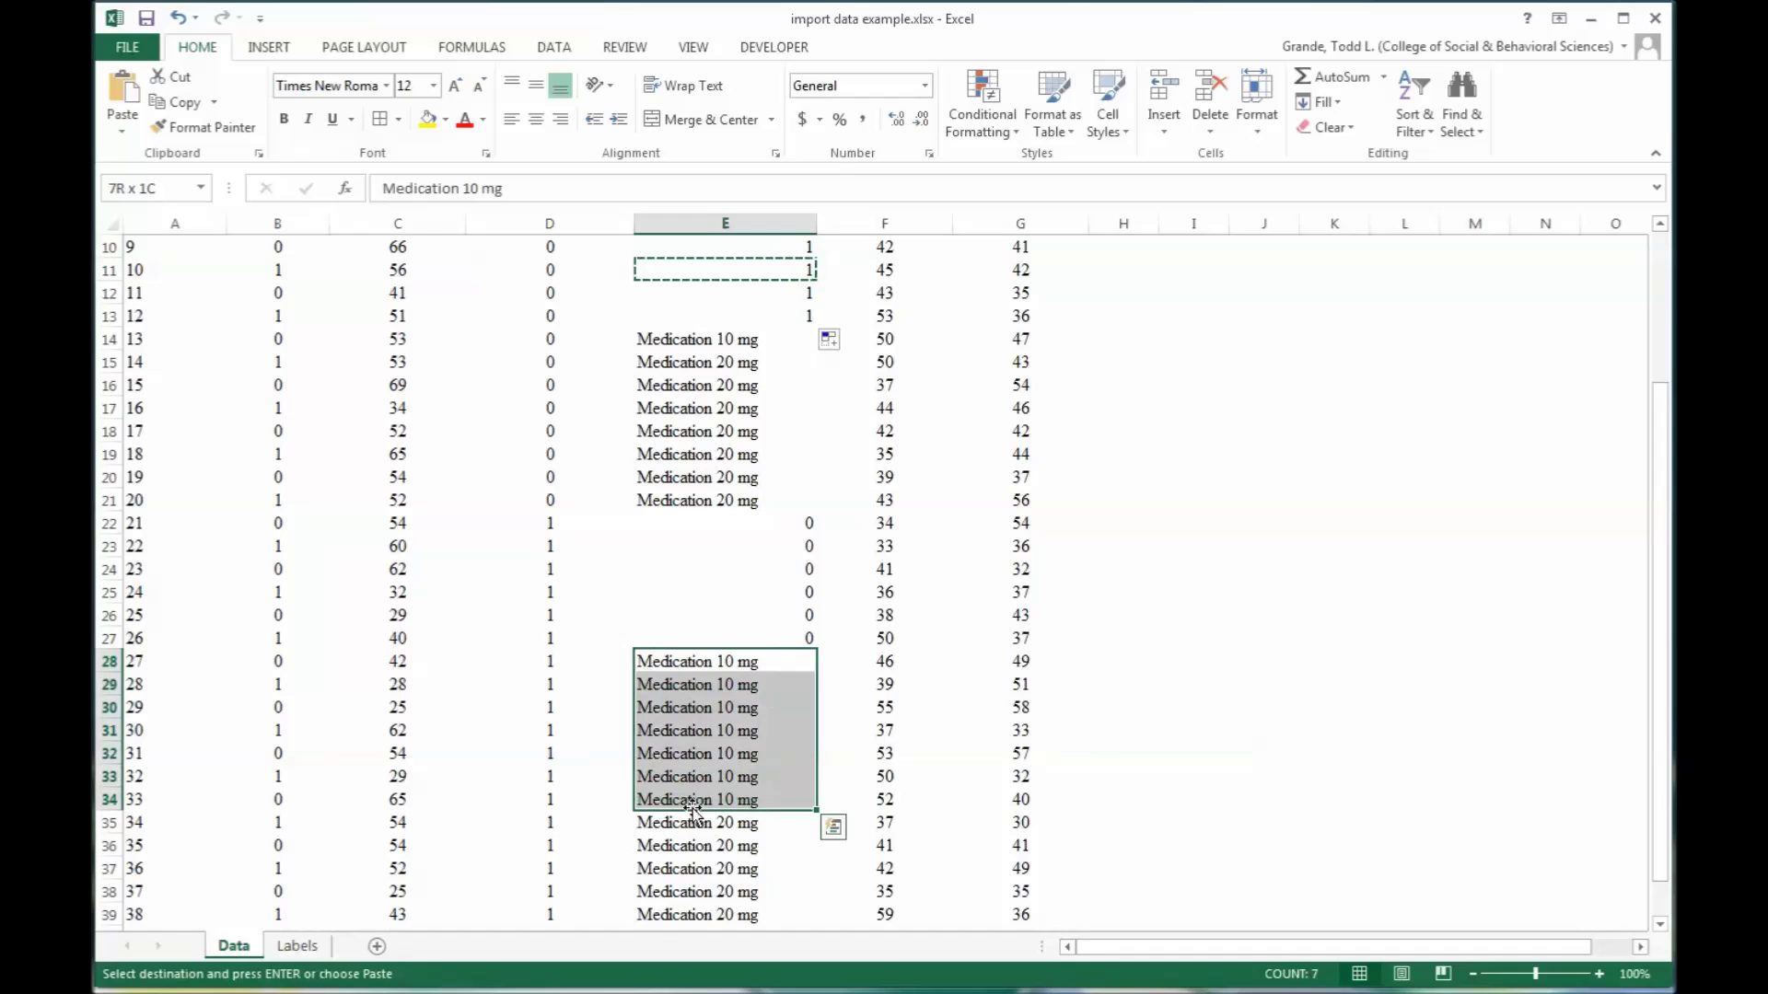
key("ctrl+v")
Step: Paste the copied 1 over the remaining Medication 10 mg entry in E14
scroll(714, 650, "up", 2)
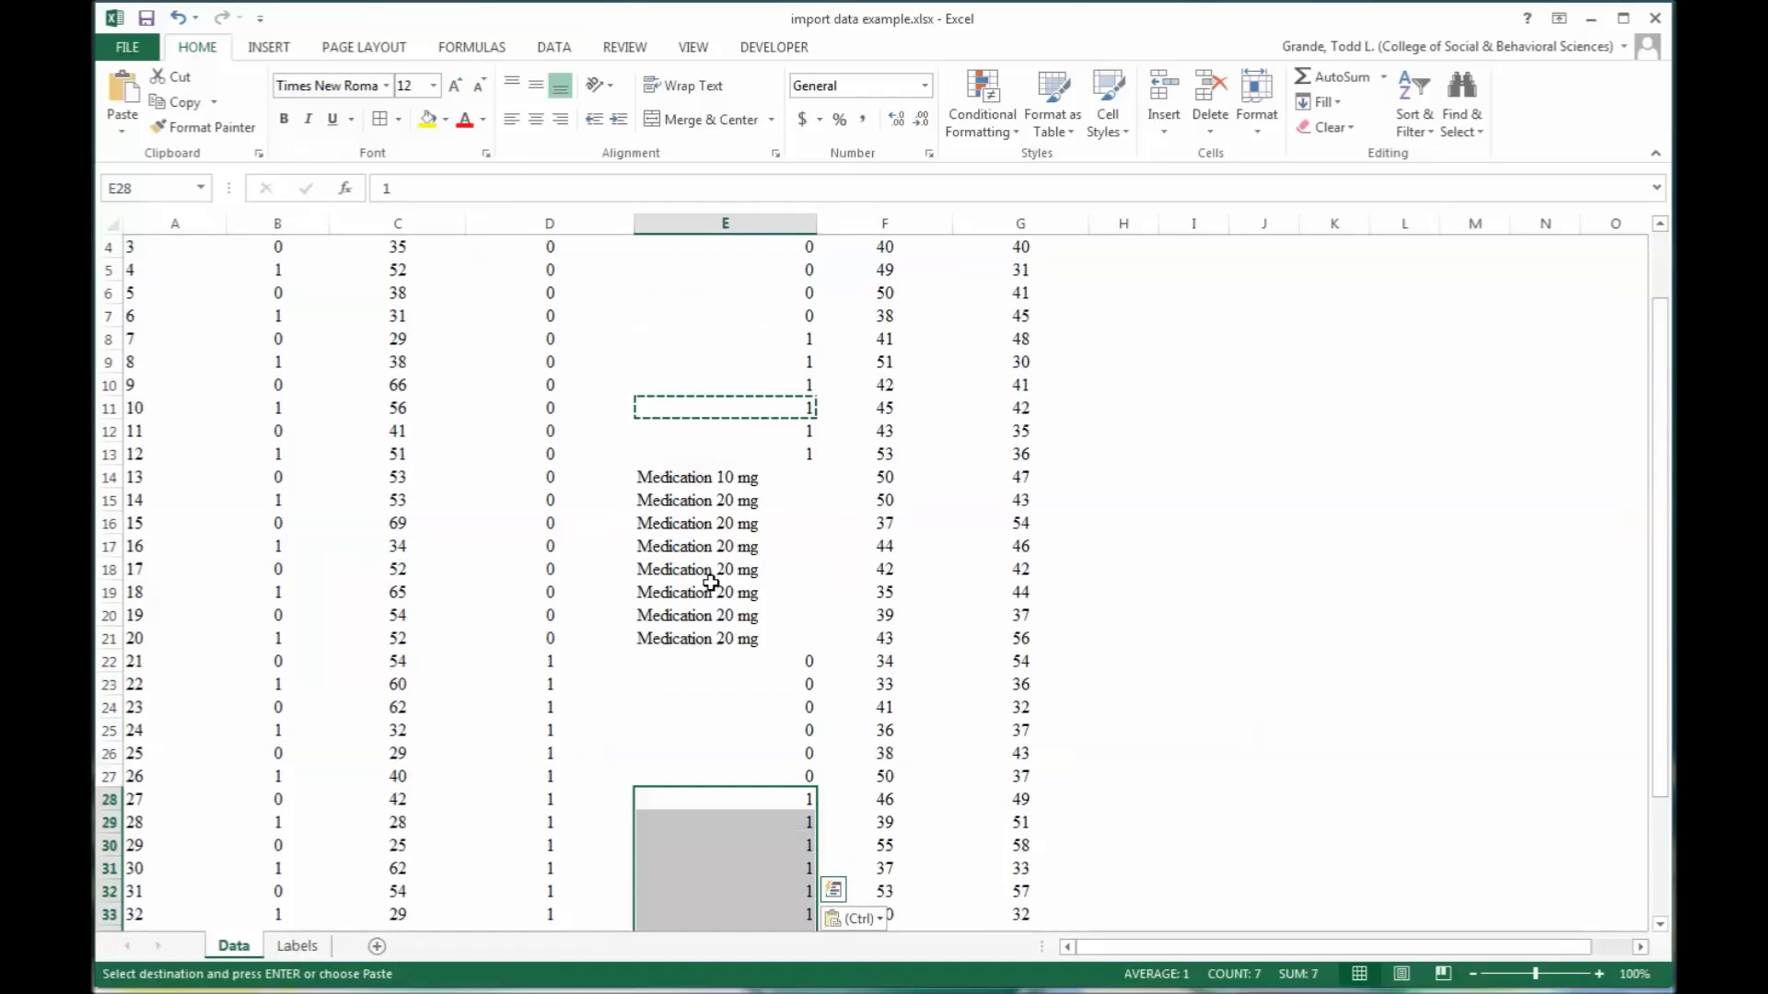
left_click(745, 479)
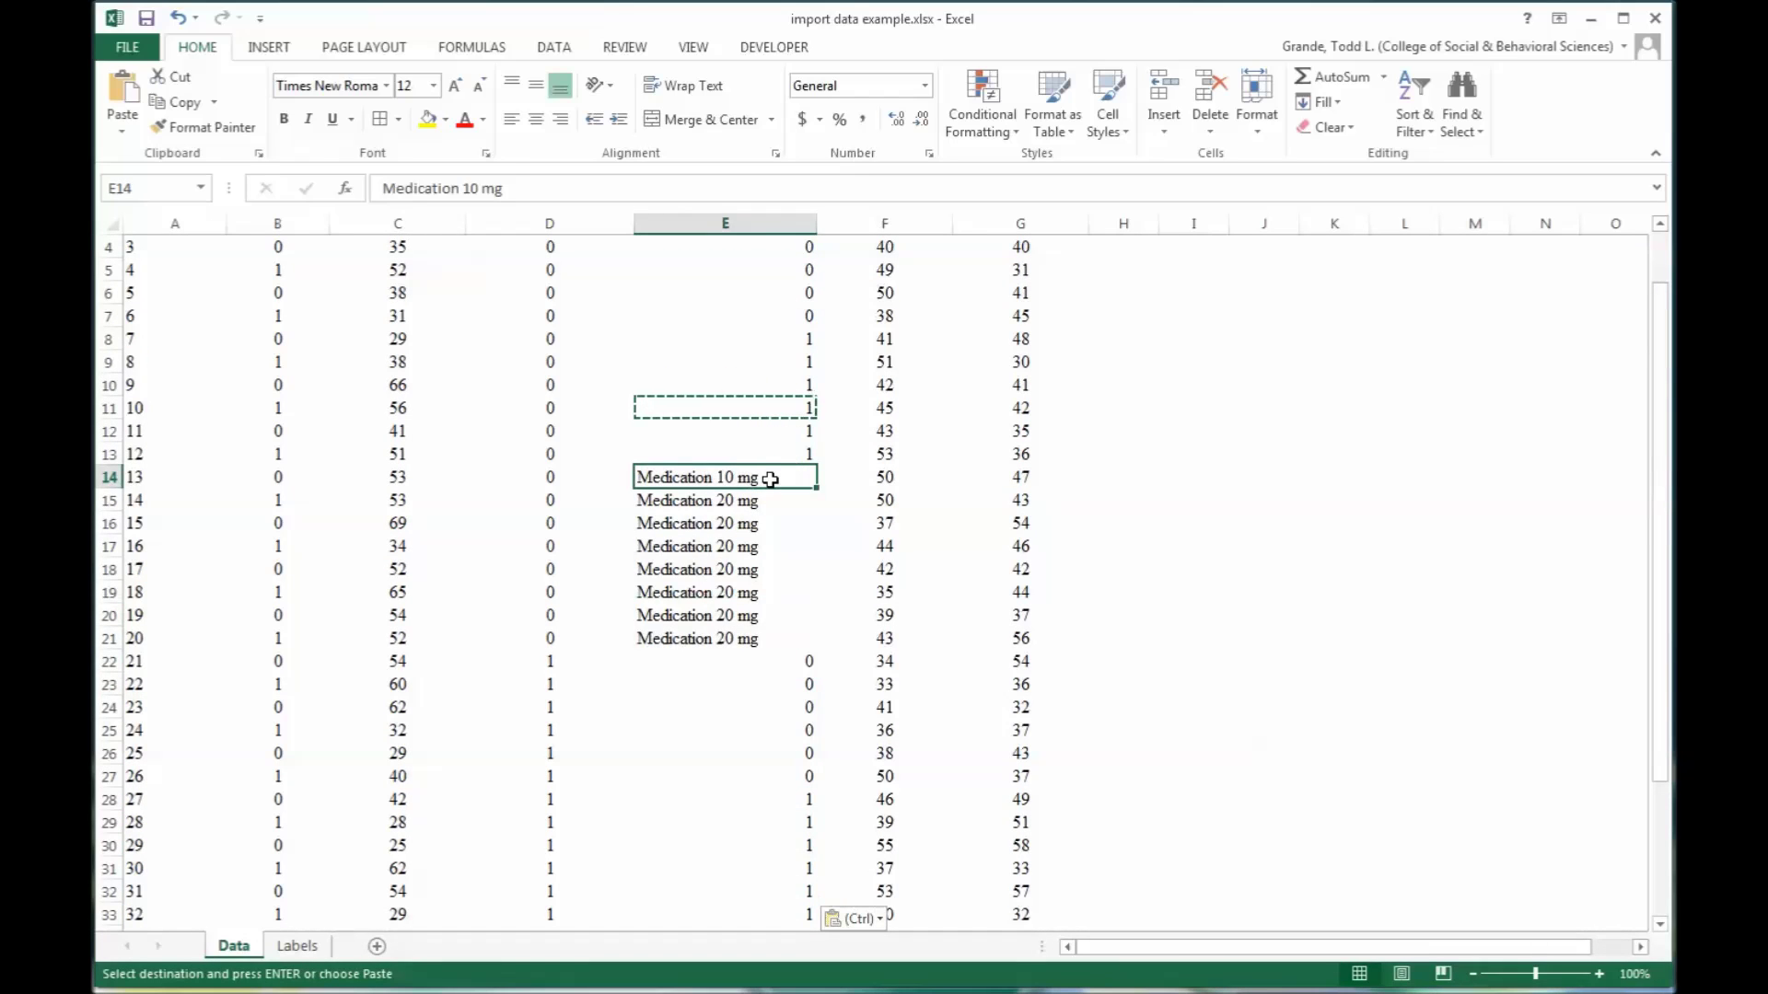
key("Return")
Step: Enter 2 for the first Medication 20 mg entry in E15 and fill it down through E21
key("Down")
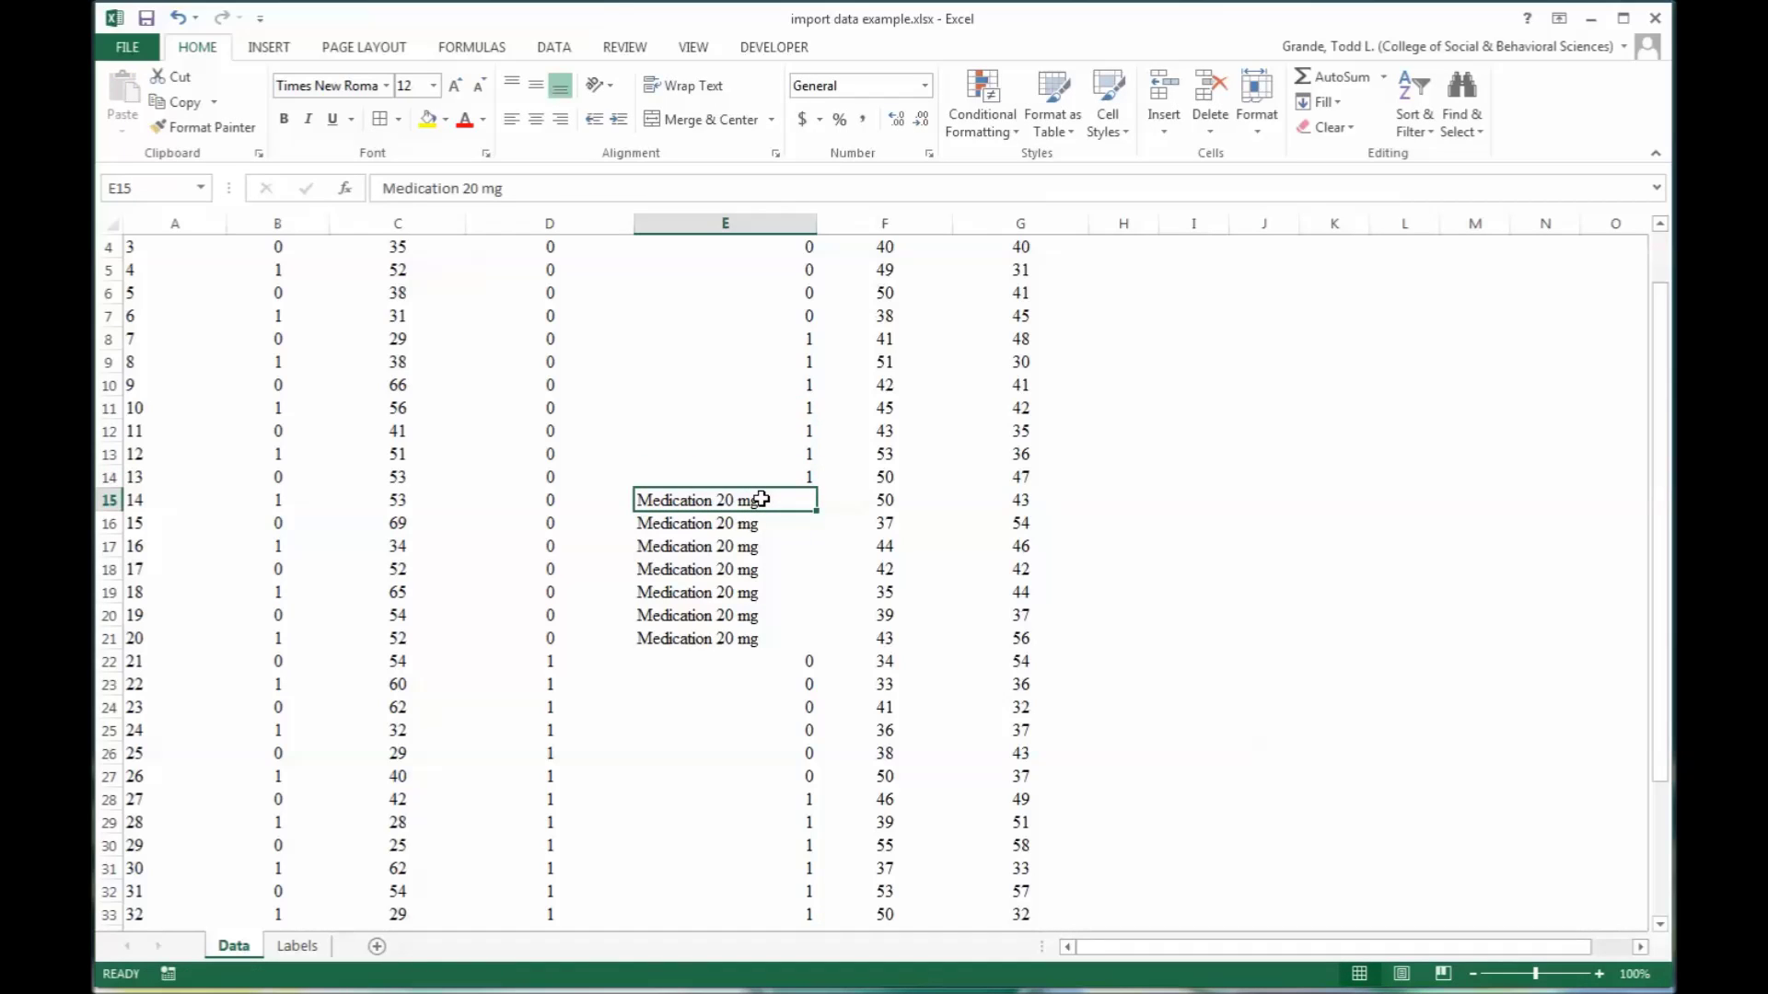
type("2")
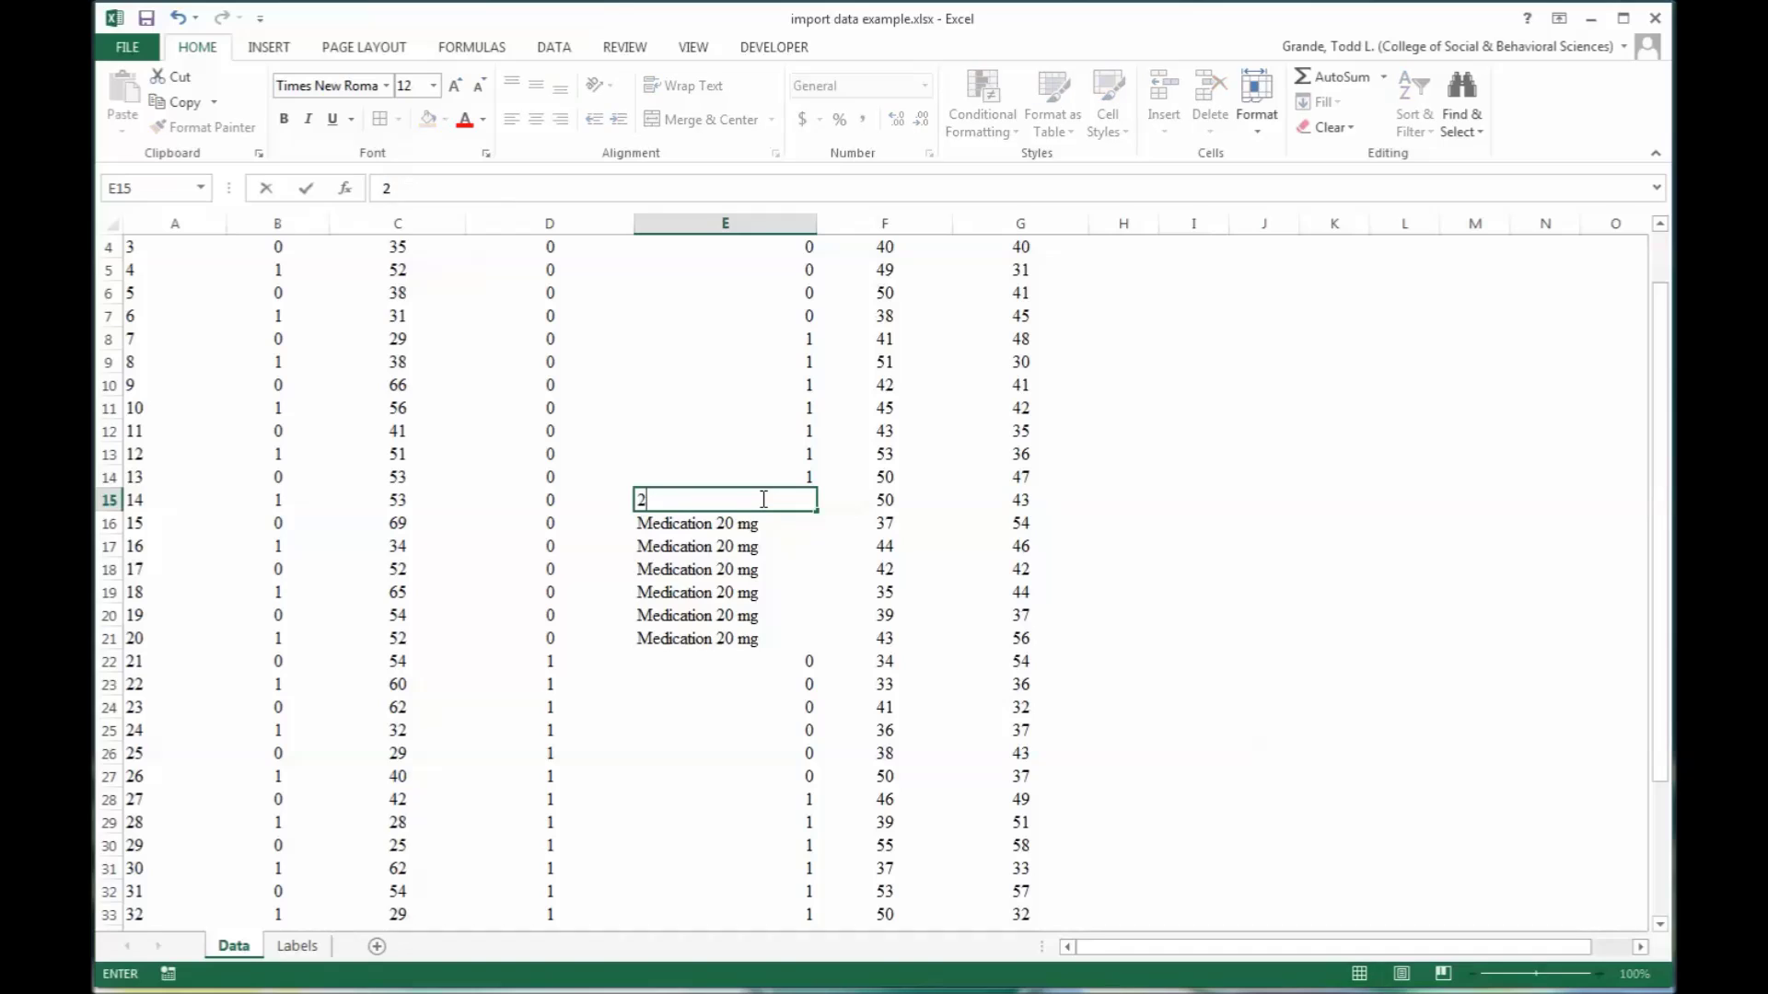
key("Return")
left_click(753, 497)
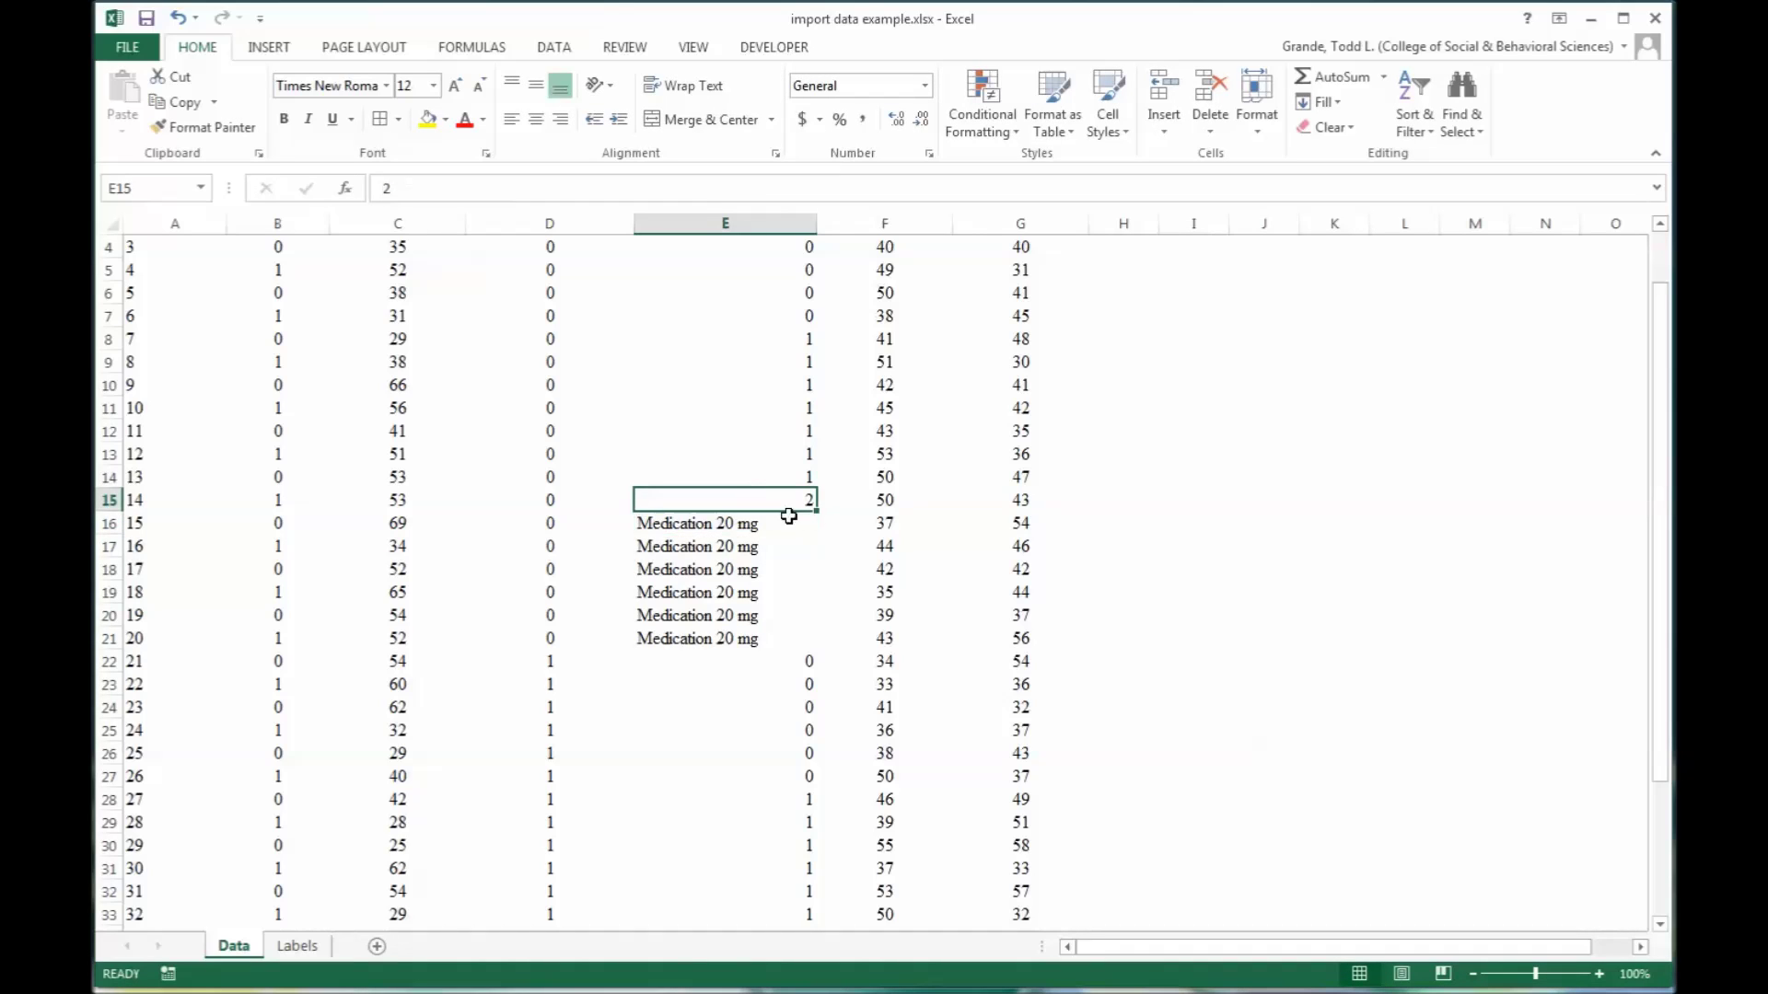
left_click_drag(815, 509, 810, 635)
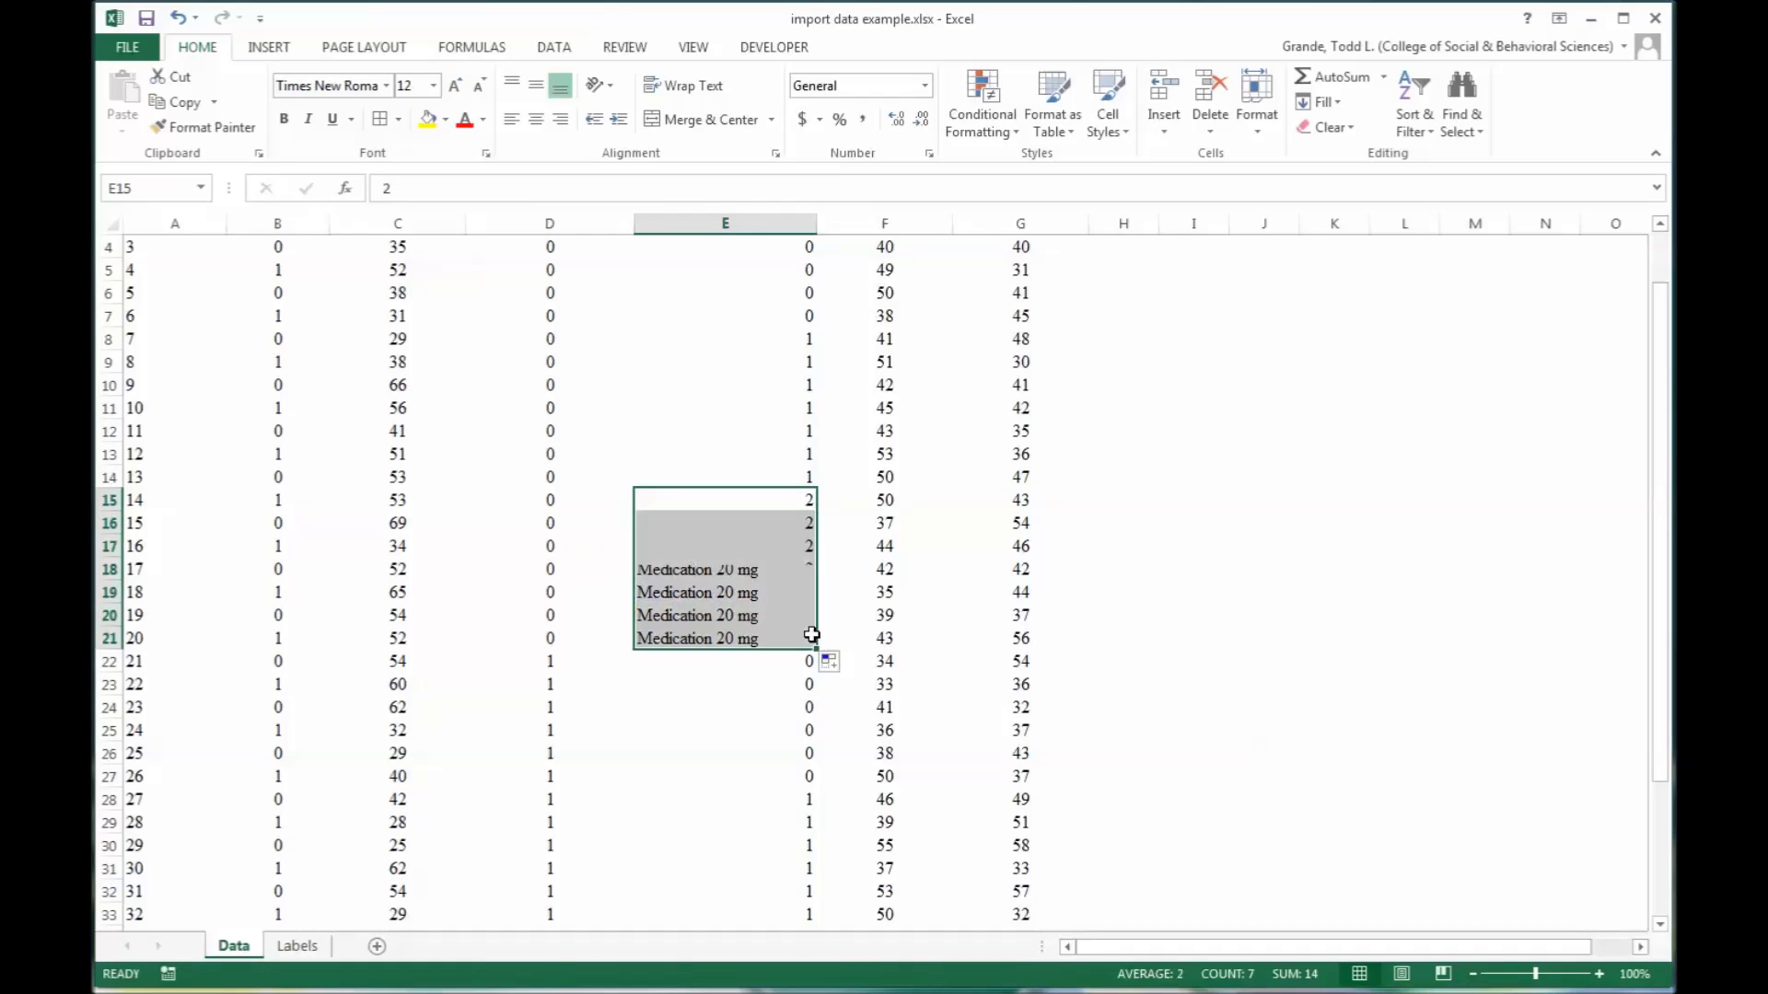
Step: Copy the code 2 from E17 over the second block of Medication 20 mg entries, E35 to E41
left_click(710, 544)
key("ctrl+c")
scroll(710, 545, "down", 4)
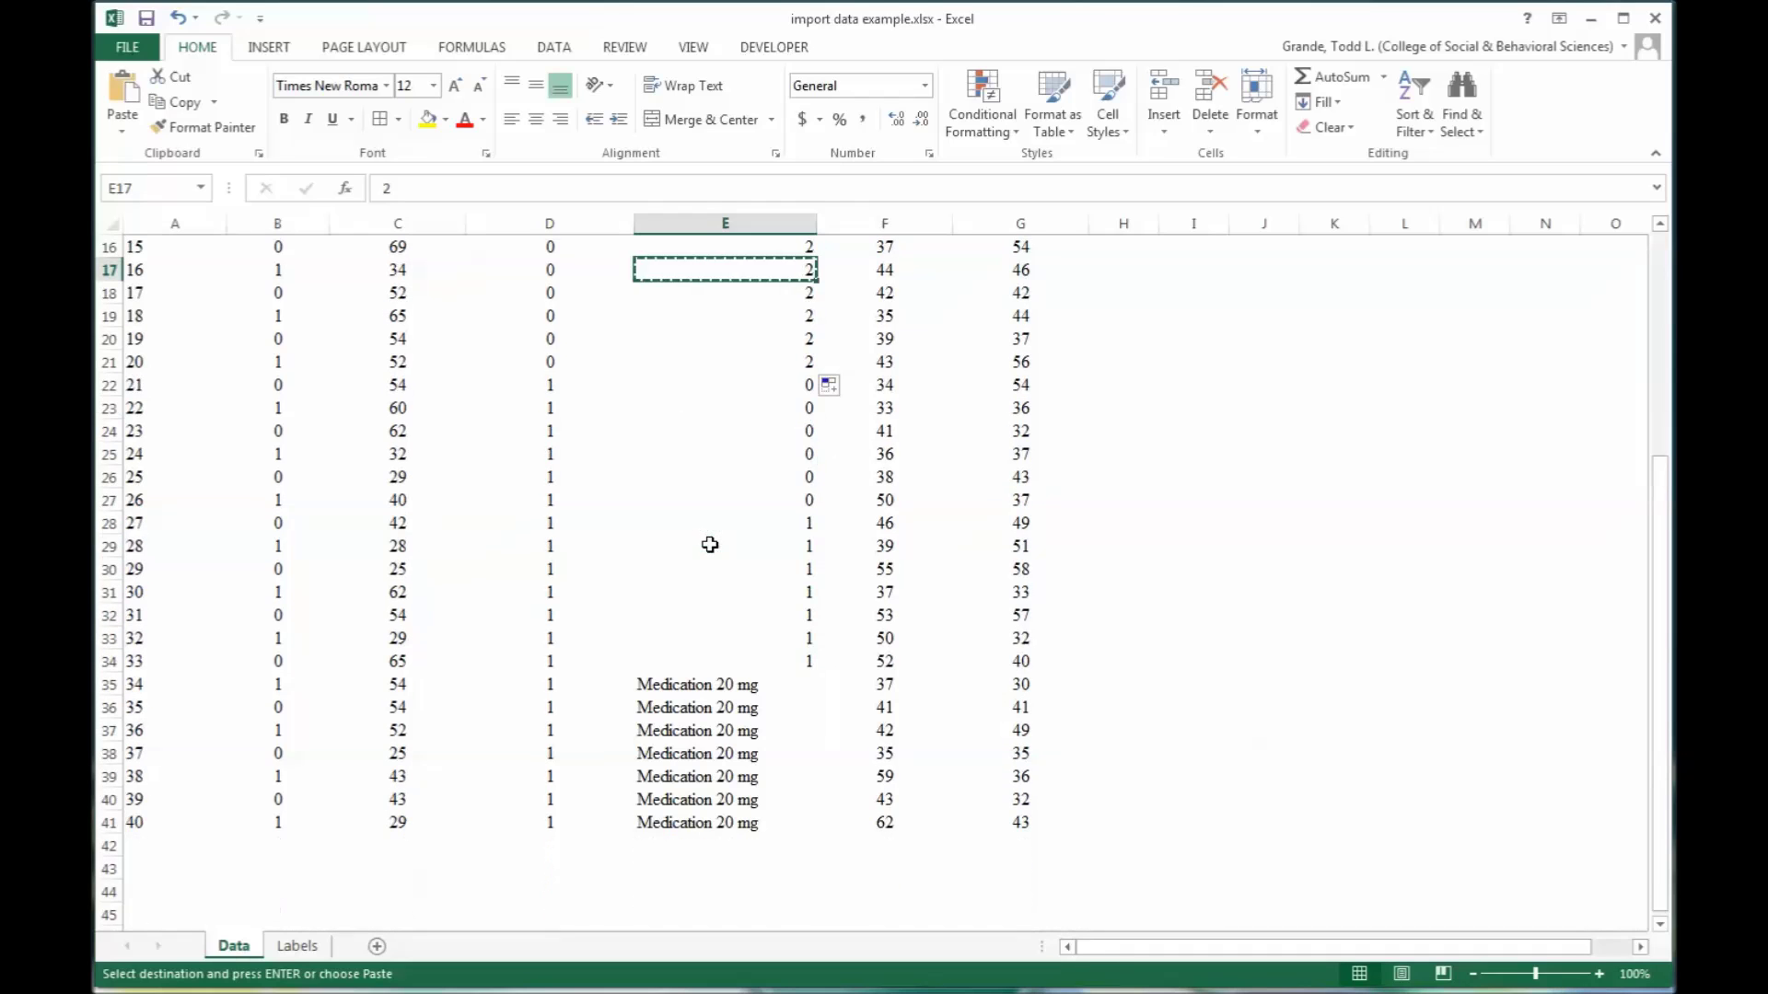
left_click_drag(706, 686, 706, 822)
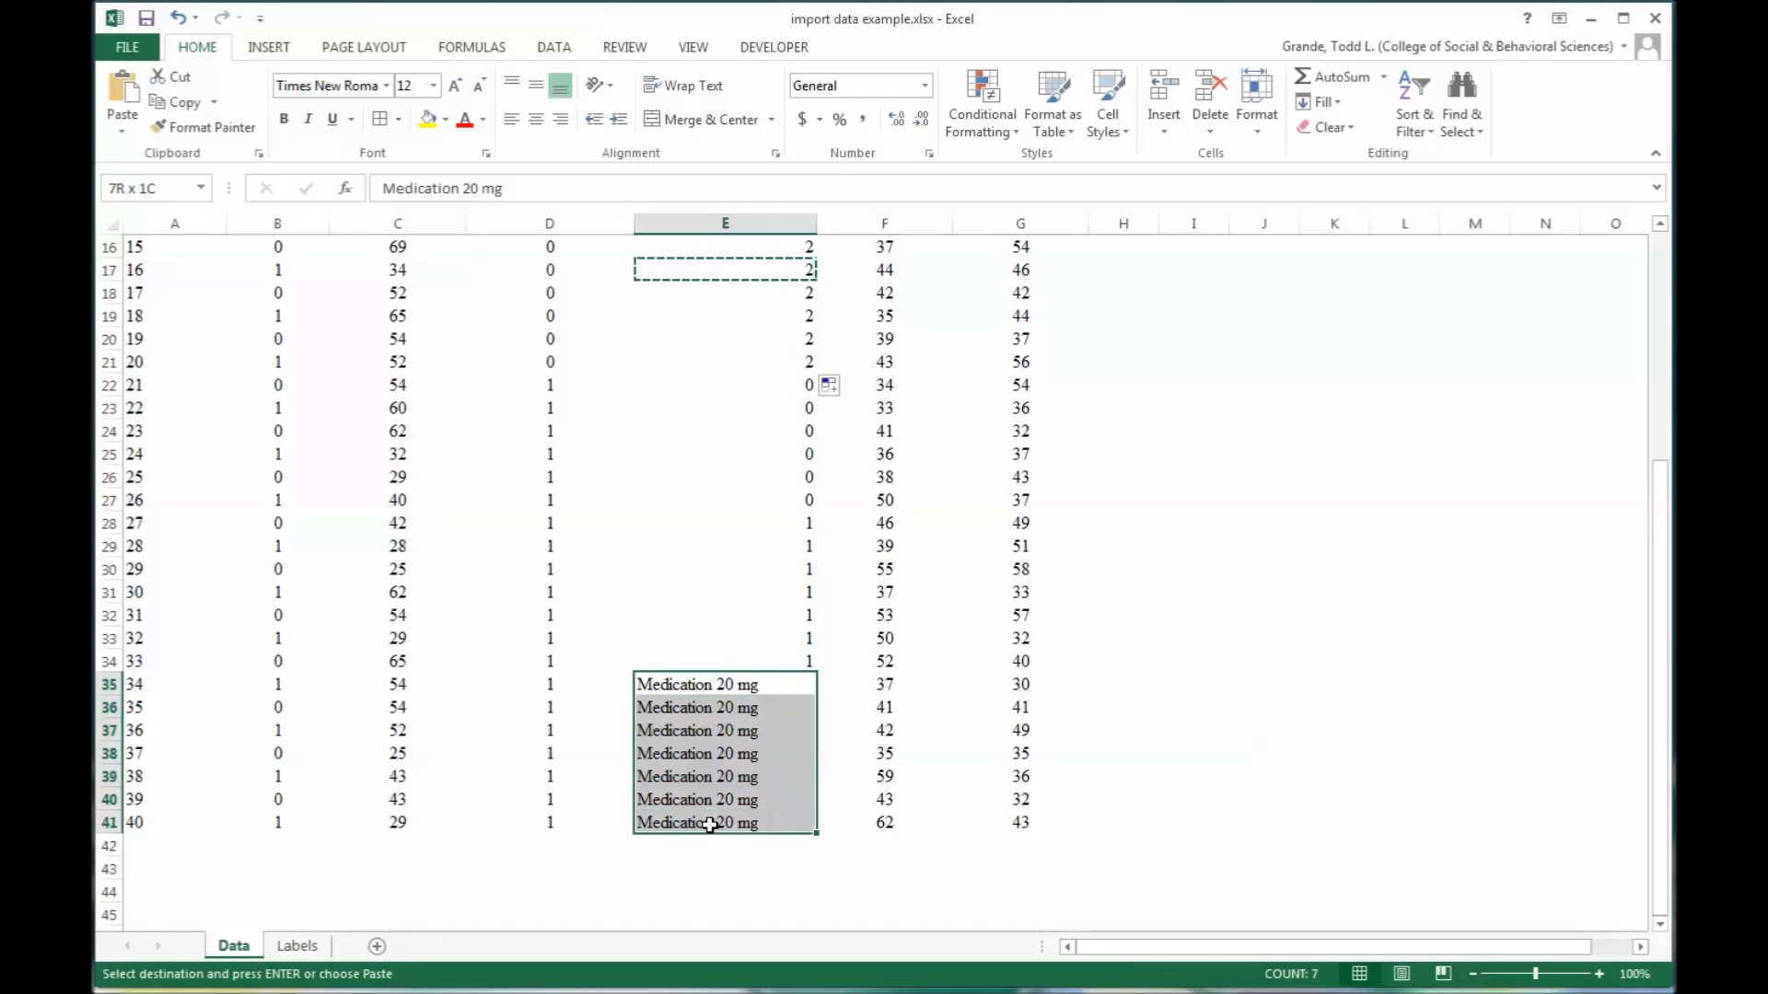
key("ctrl+v")
Step: Center the contents of the Medication Group column
scroll(706, 772, "up", 5)
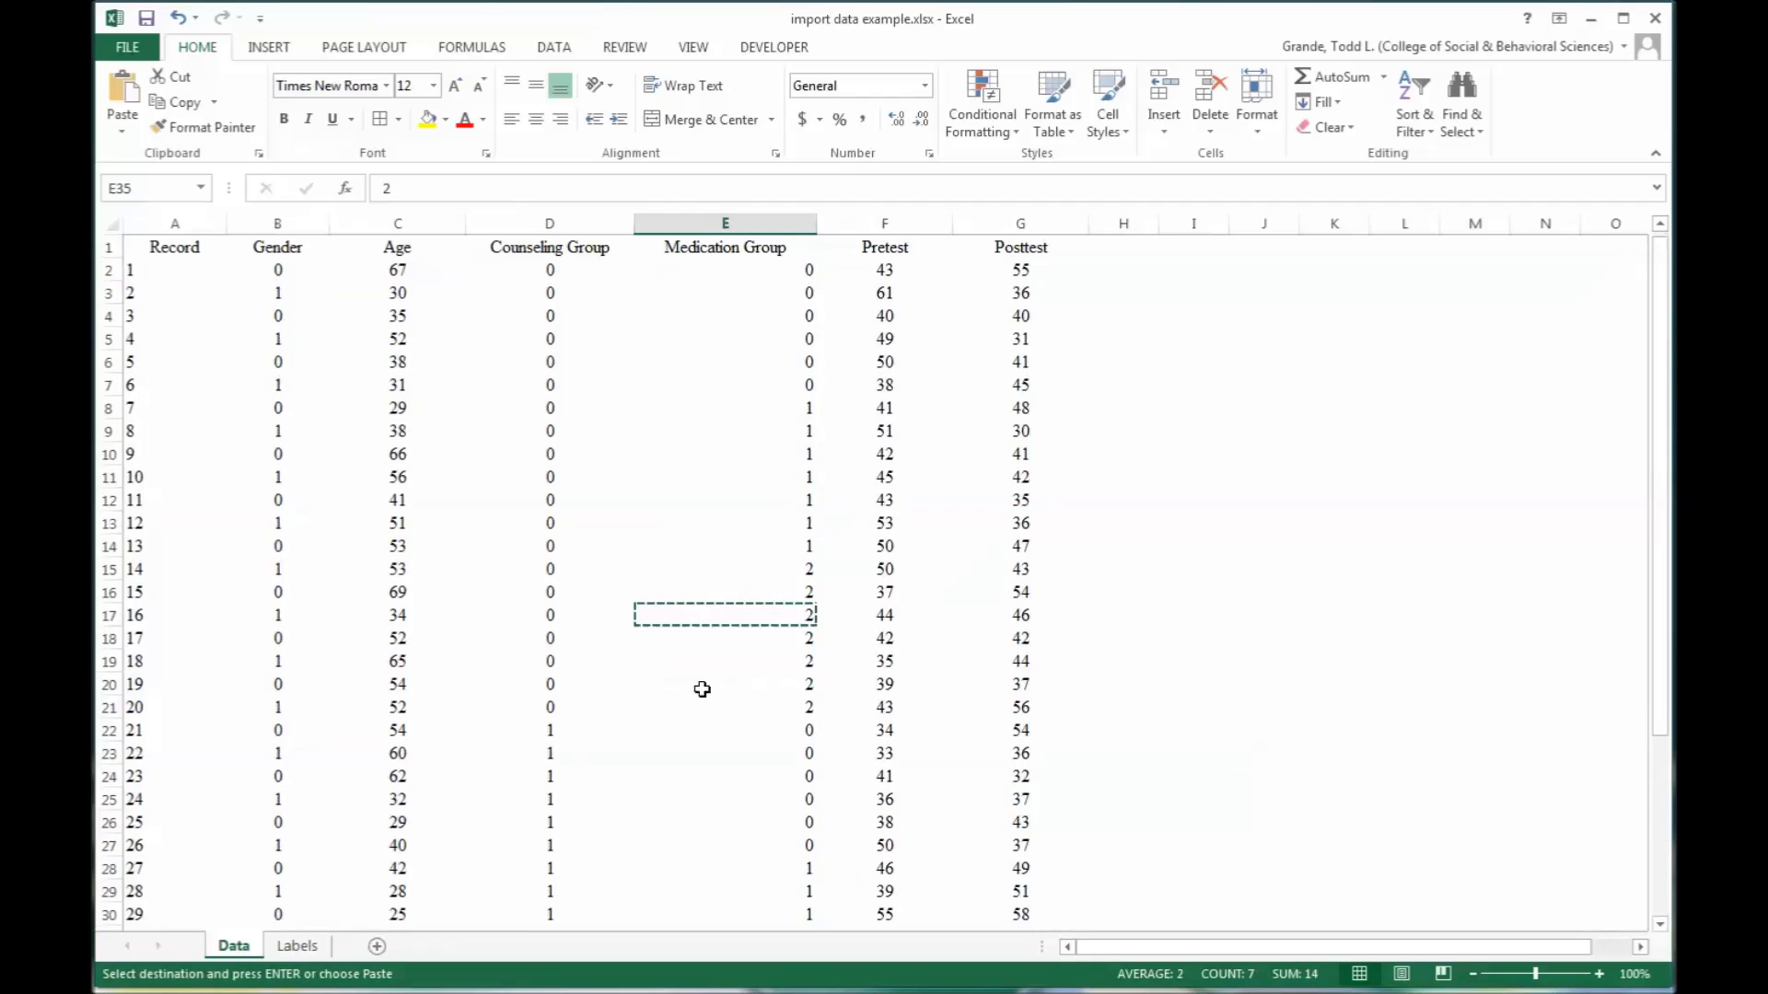
left_click(732, 226)
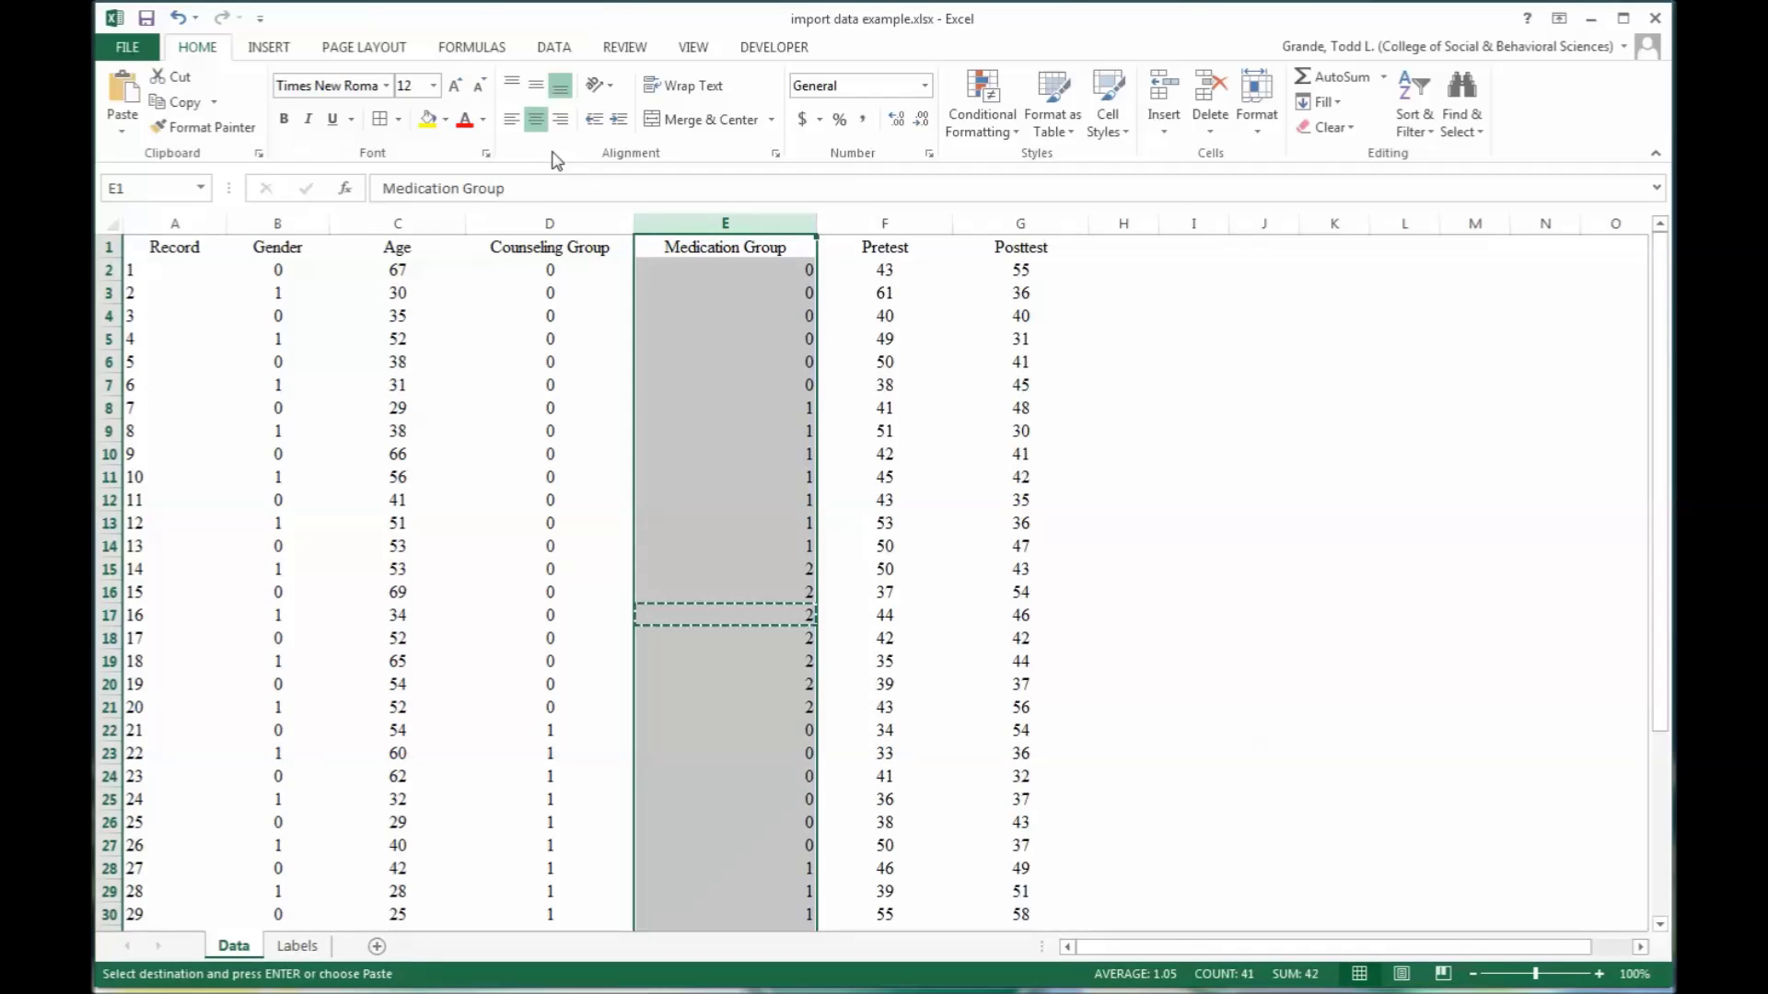
left_click(535, 119)
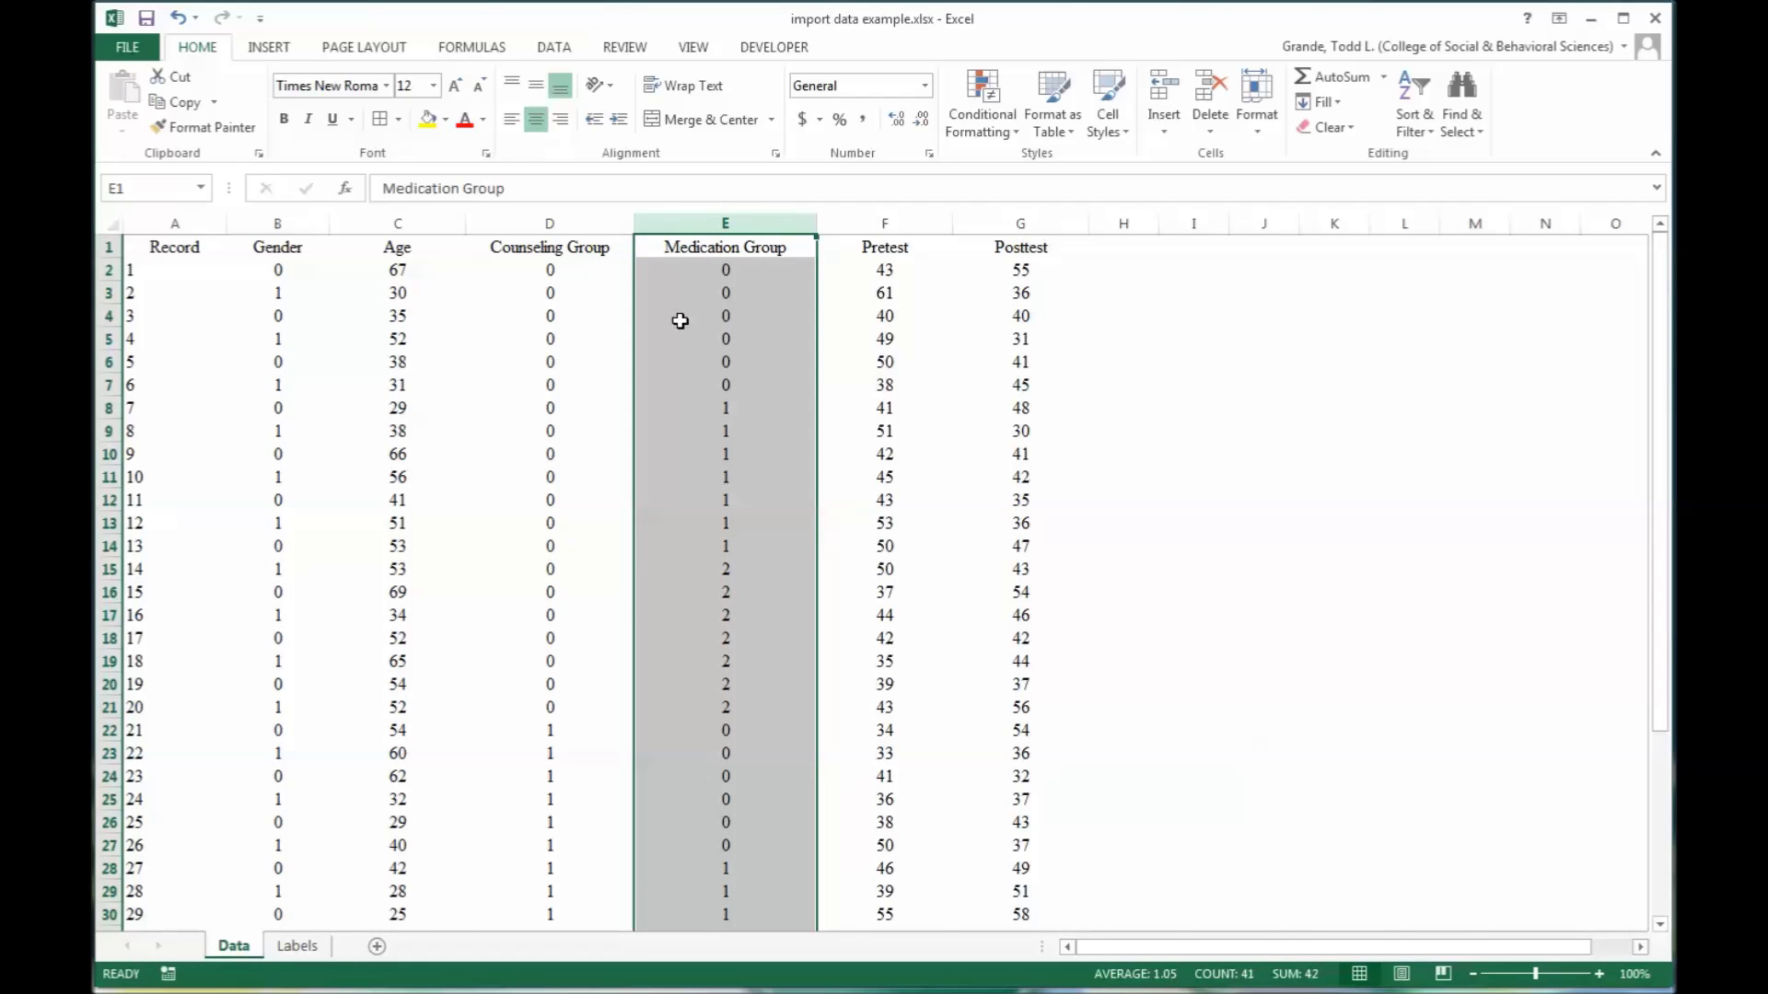
left_click(679, 320)
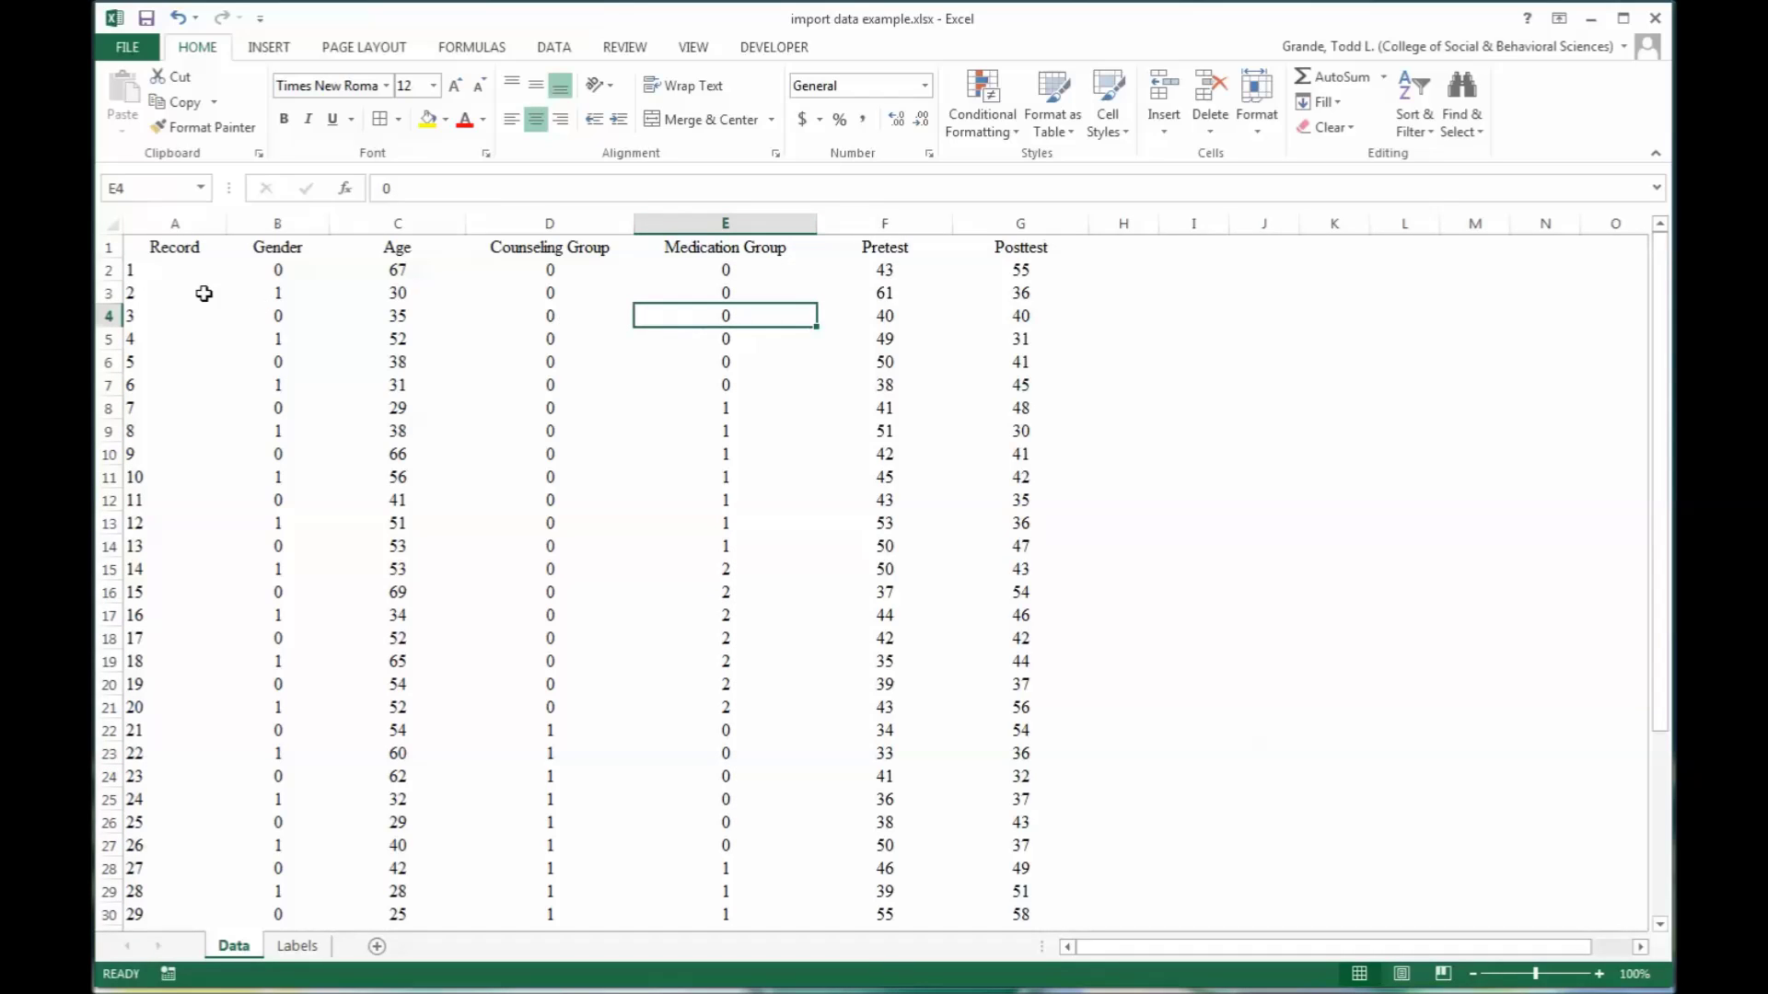
Step: Review the coded records on the Data sheet and compare them with the code definitions on the Labels sheet
left_click(175, 275)
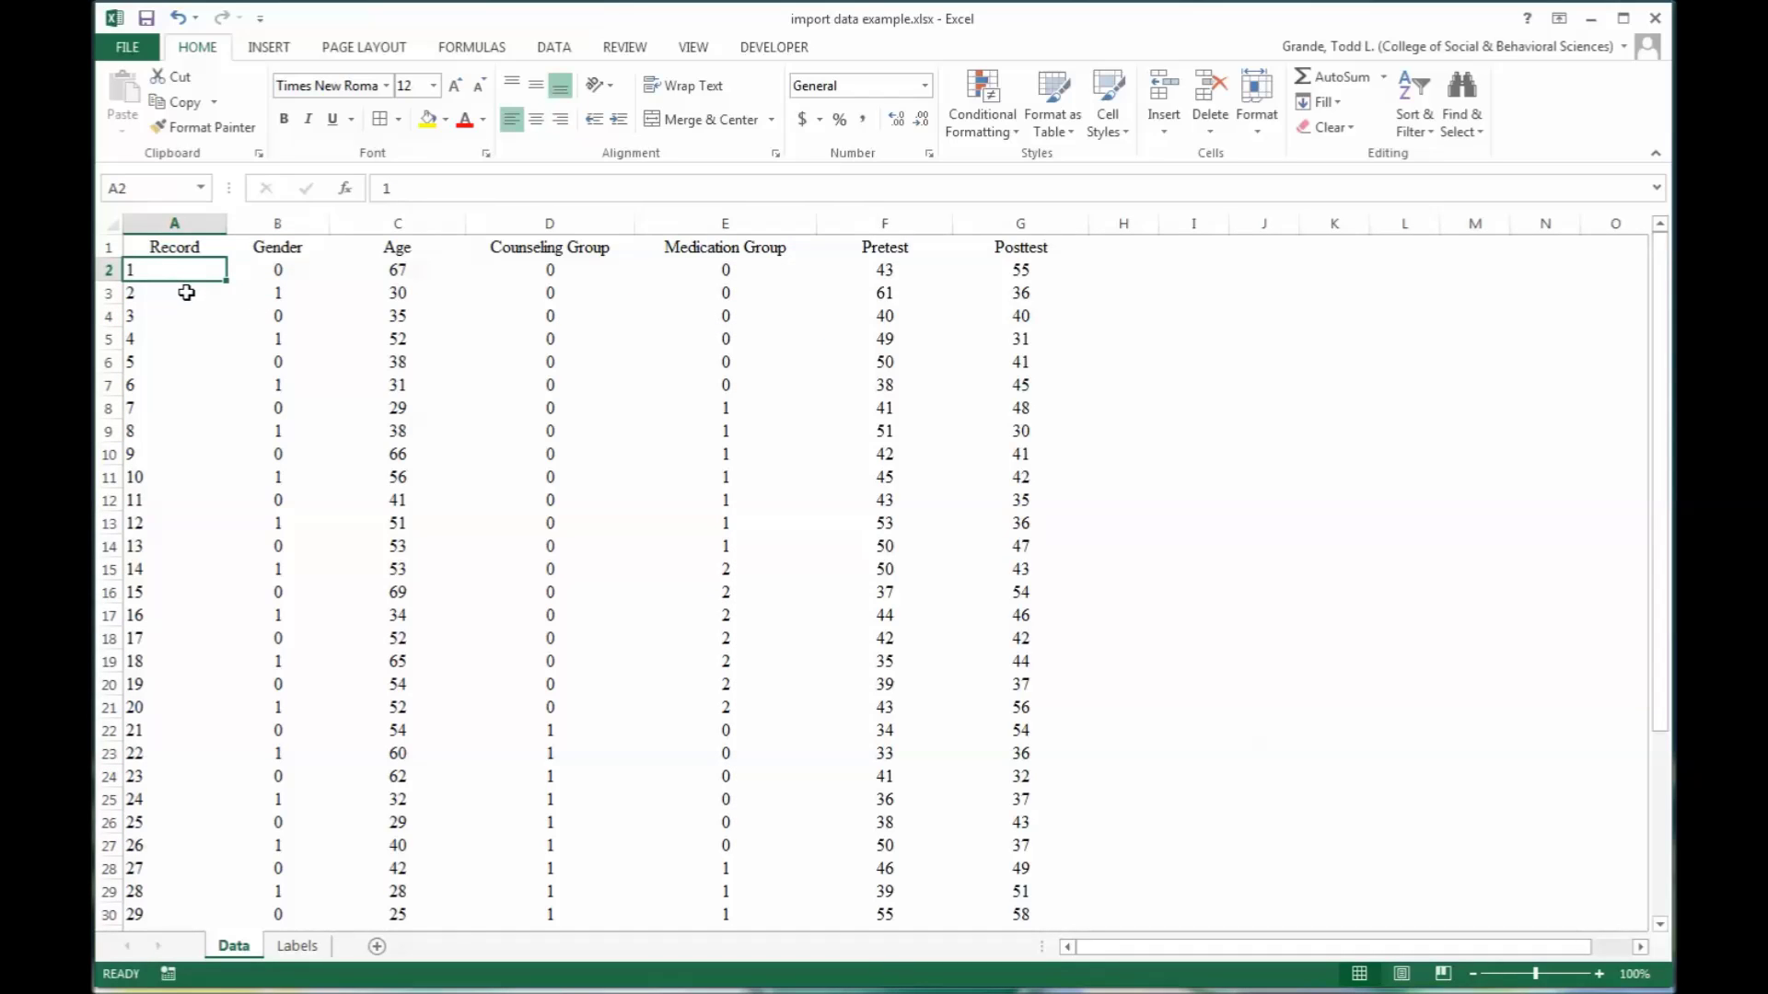
scroll(187, 298, "down", 5)
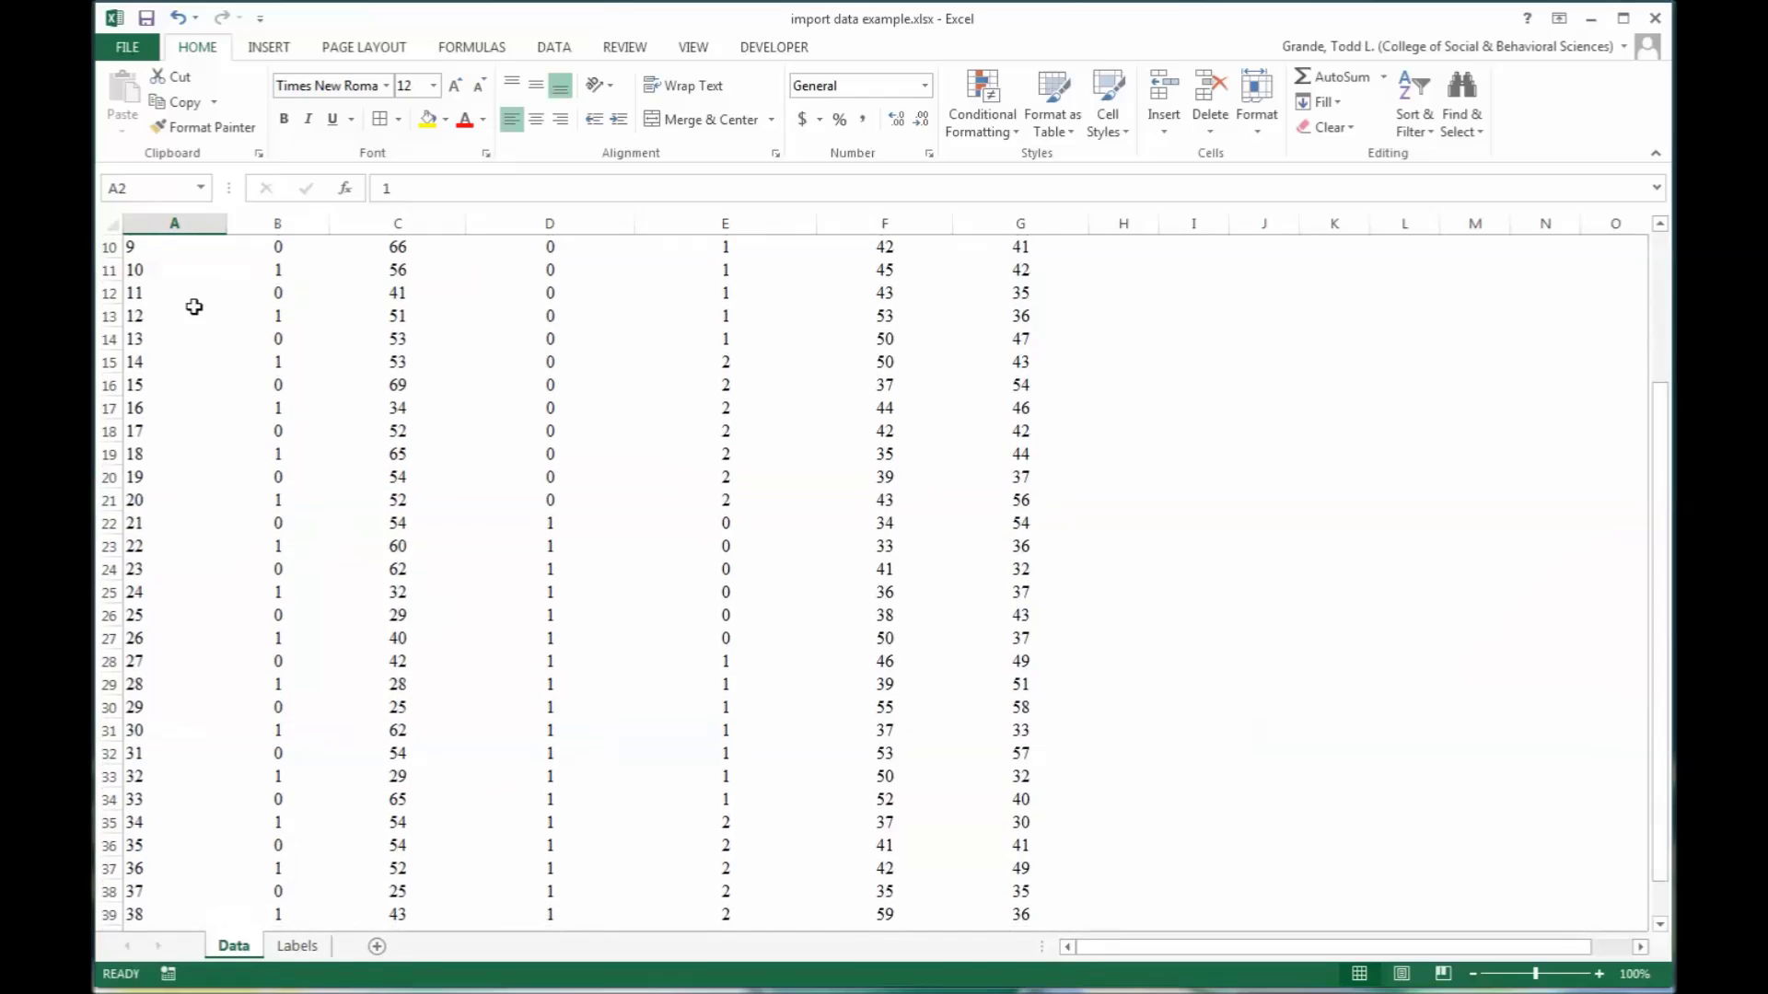
scroll(194, 306, "up", 4)
scroll(193, 307, "up", 1)
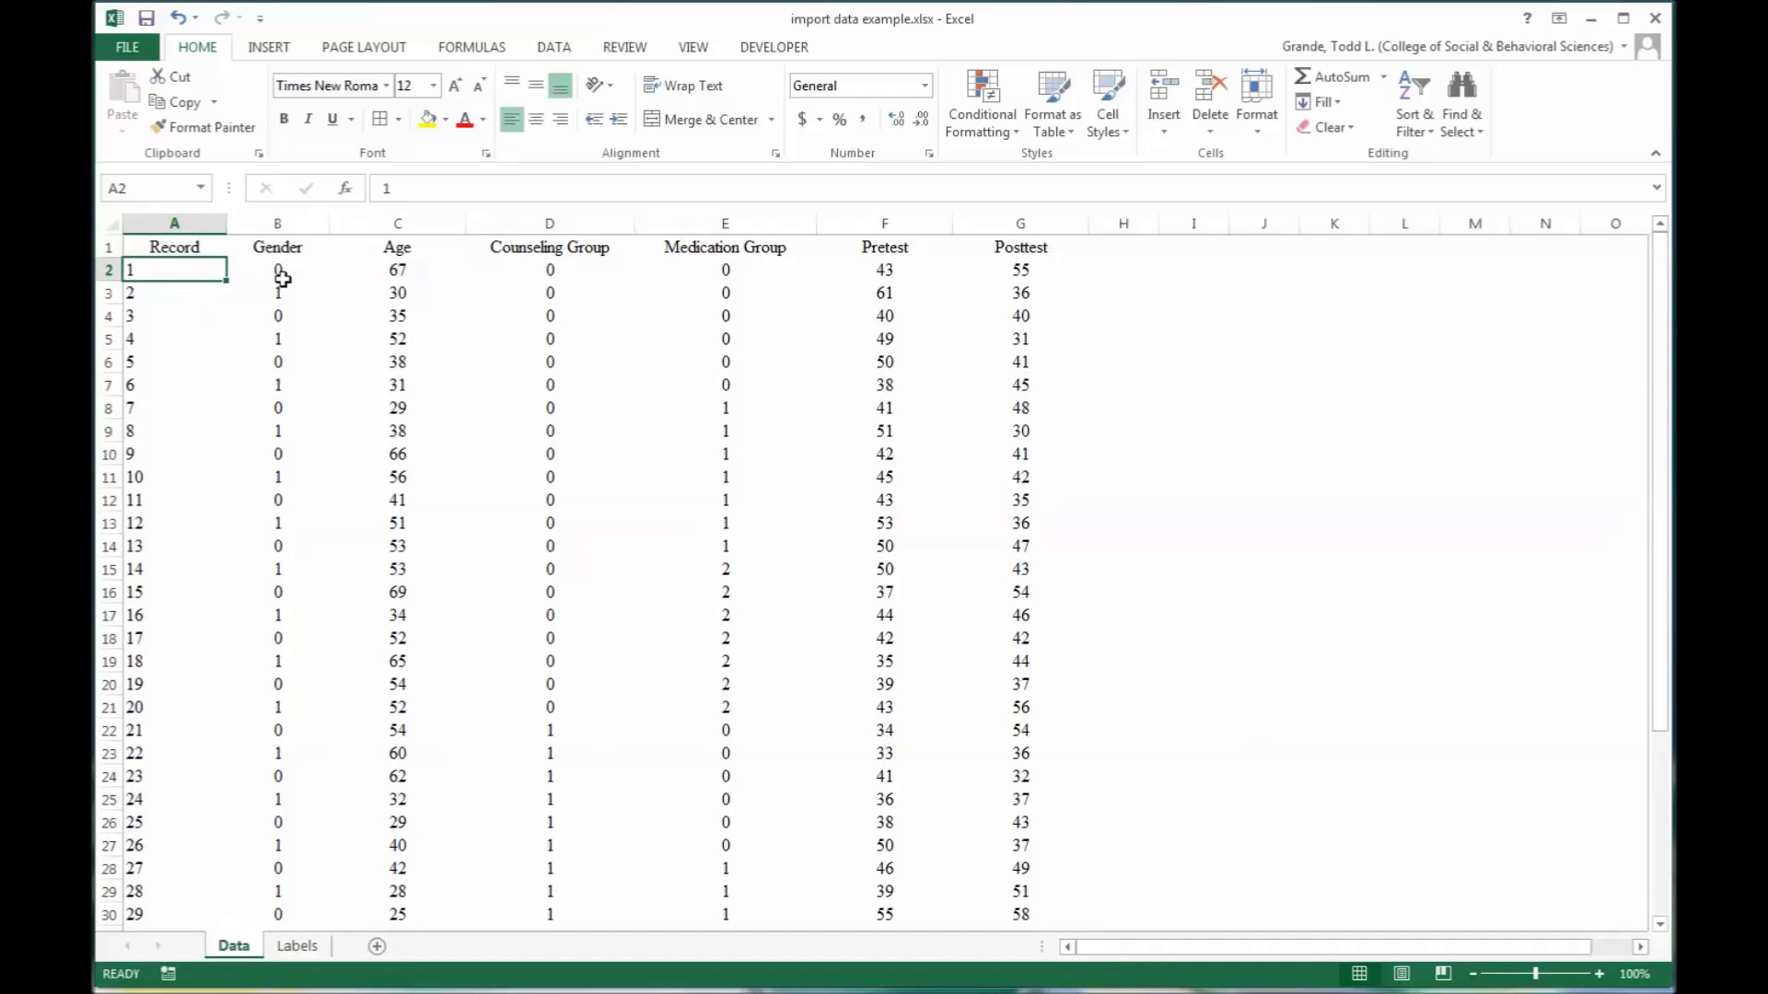
left_click(298, 945)
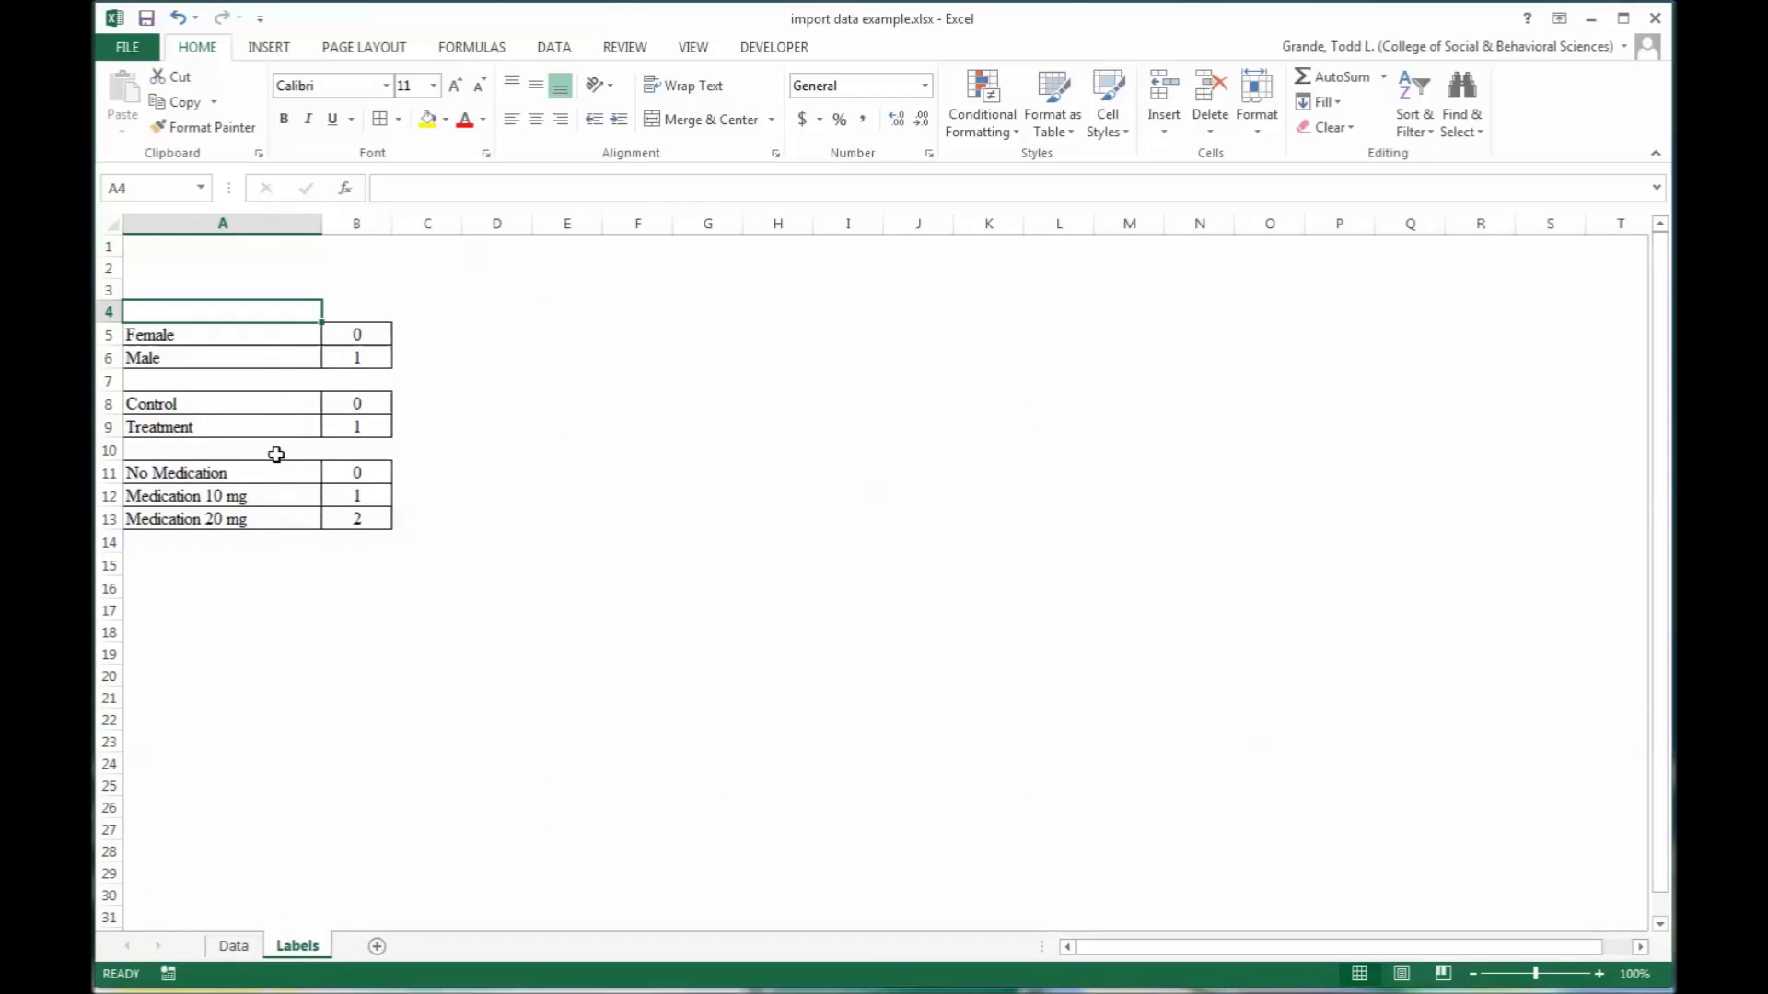
left_click(234, 945)
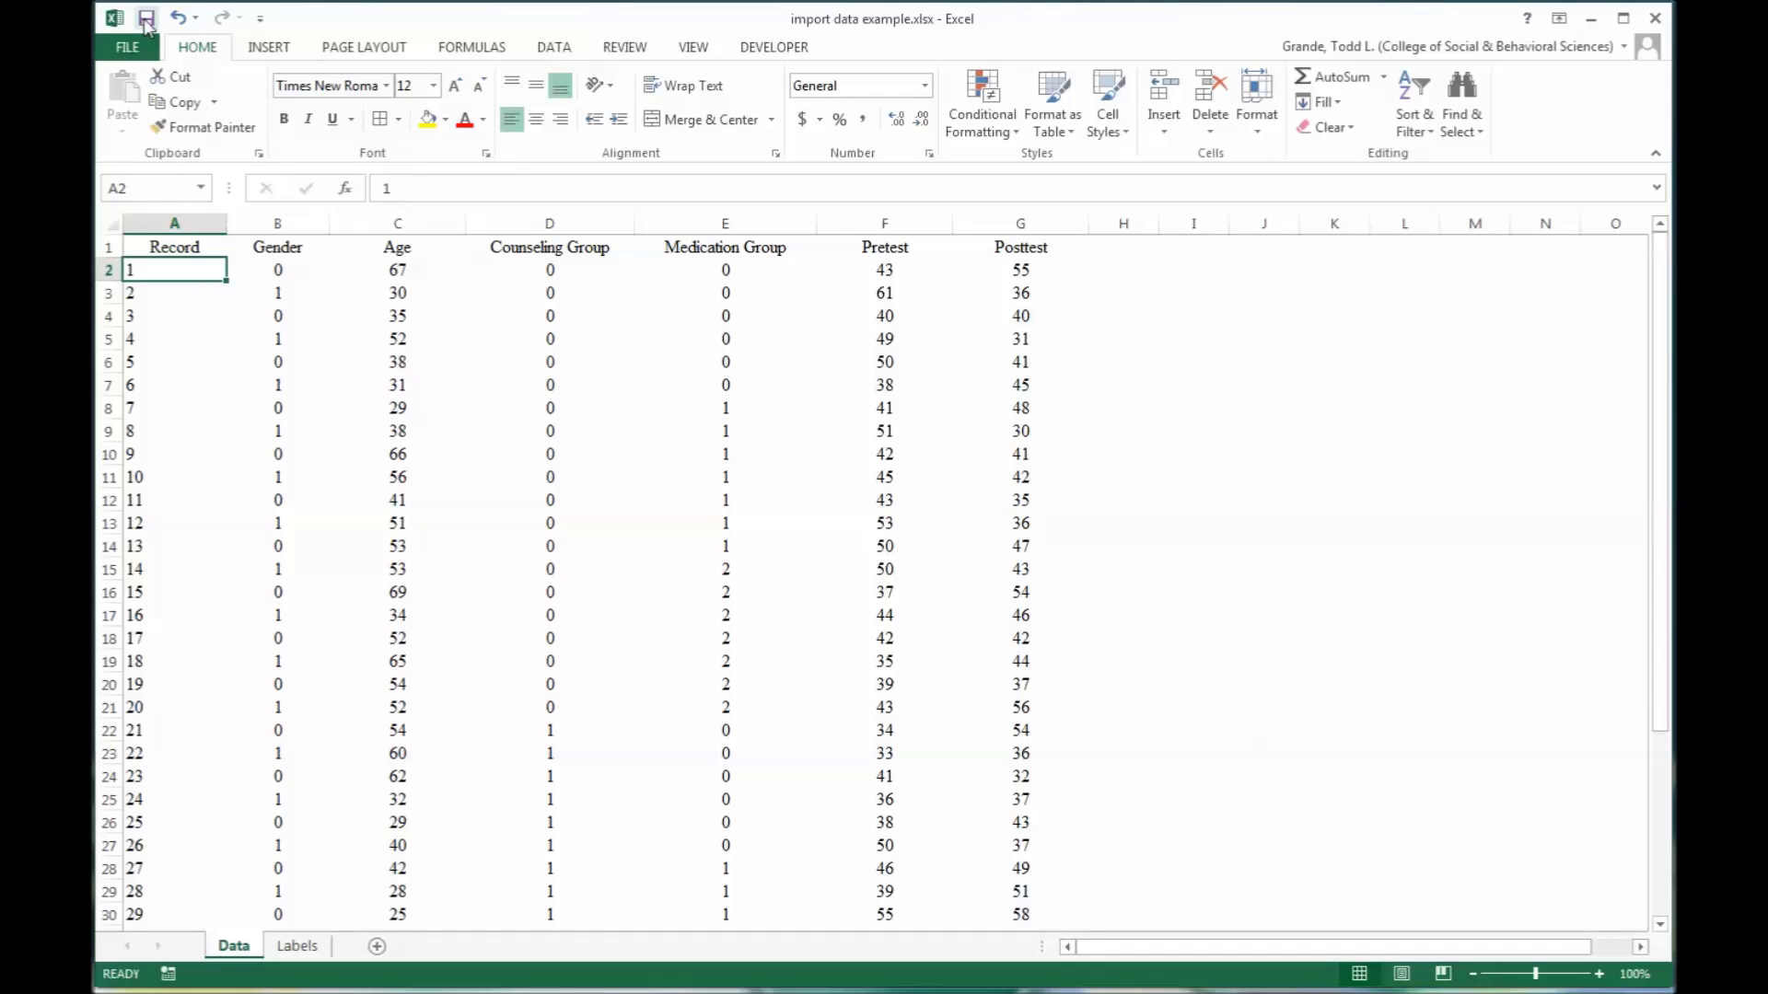
Step: Switch to IBM SPSS Statistics and open the Excel file import data example.xlsx, importing its Data worksheet with variable names from the first row
left_click(1595, 28)
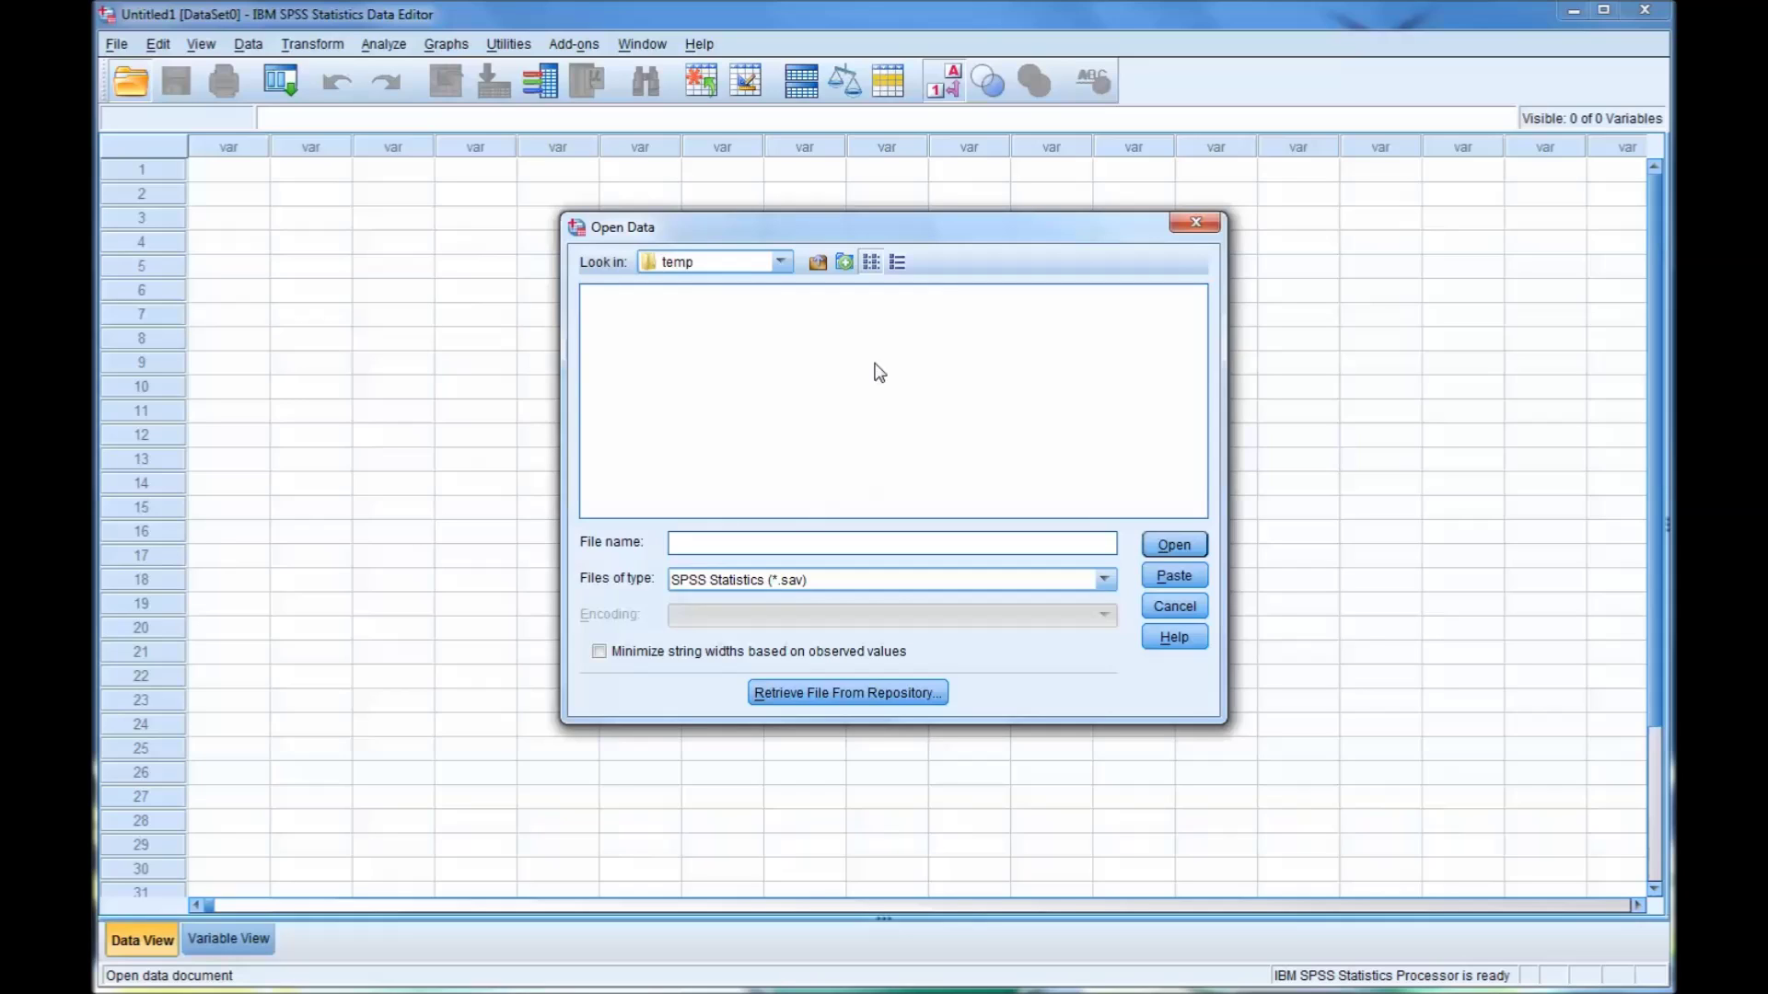
left_click(1104, 582)
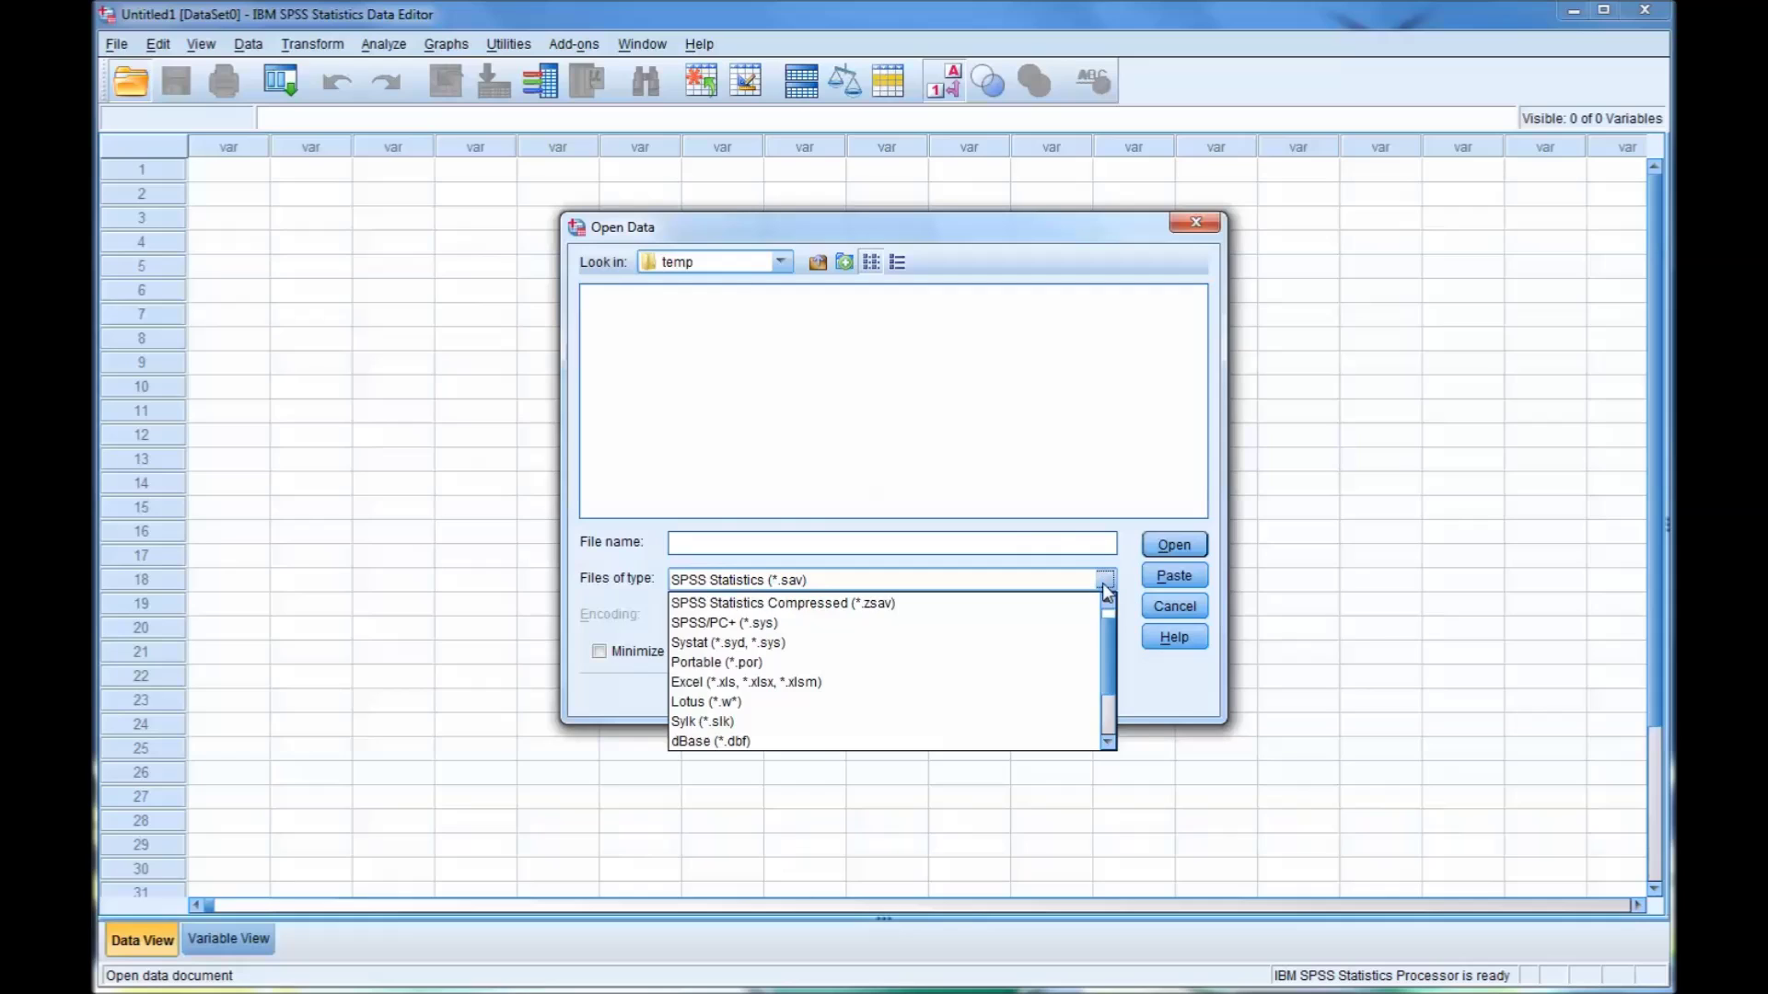
left_click(849, 680)
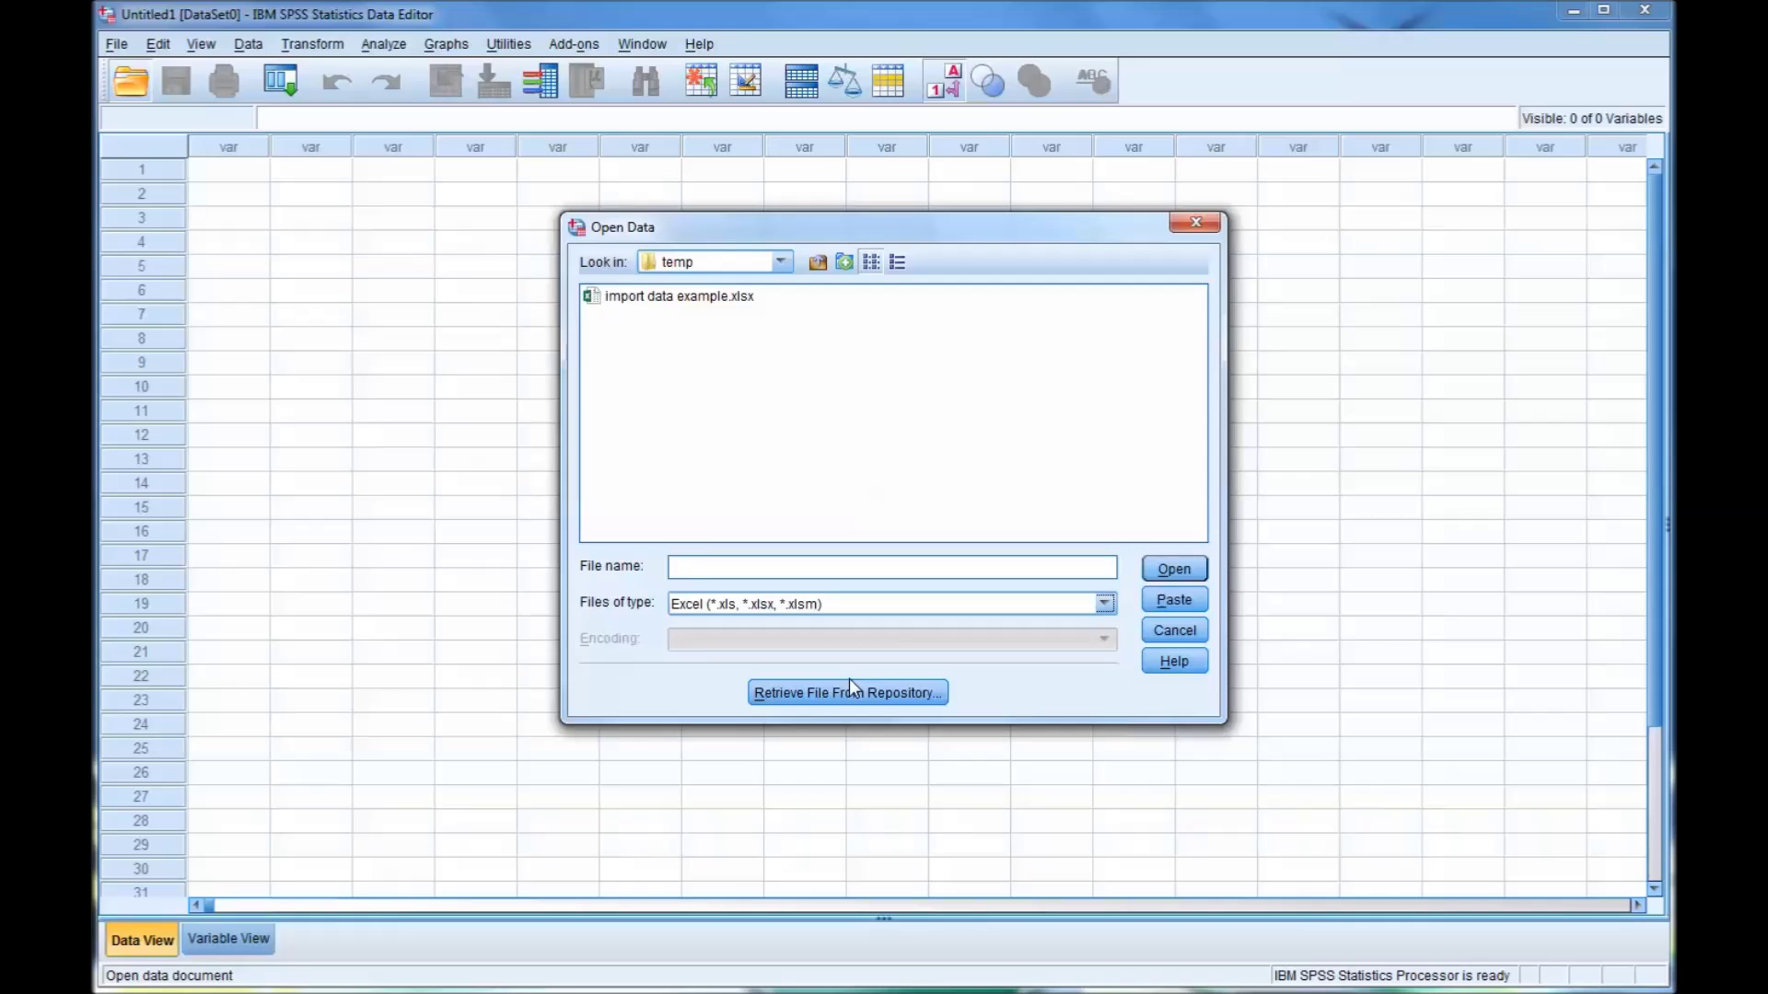
left_click(657, 300)
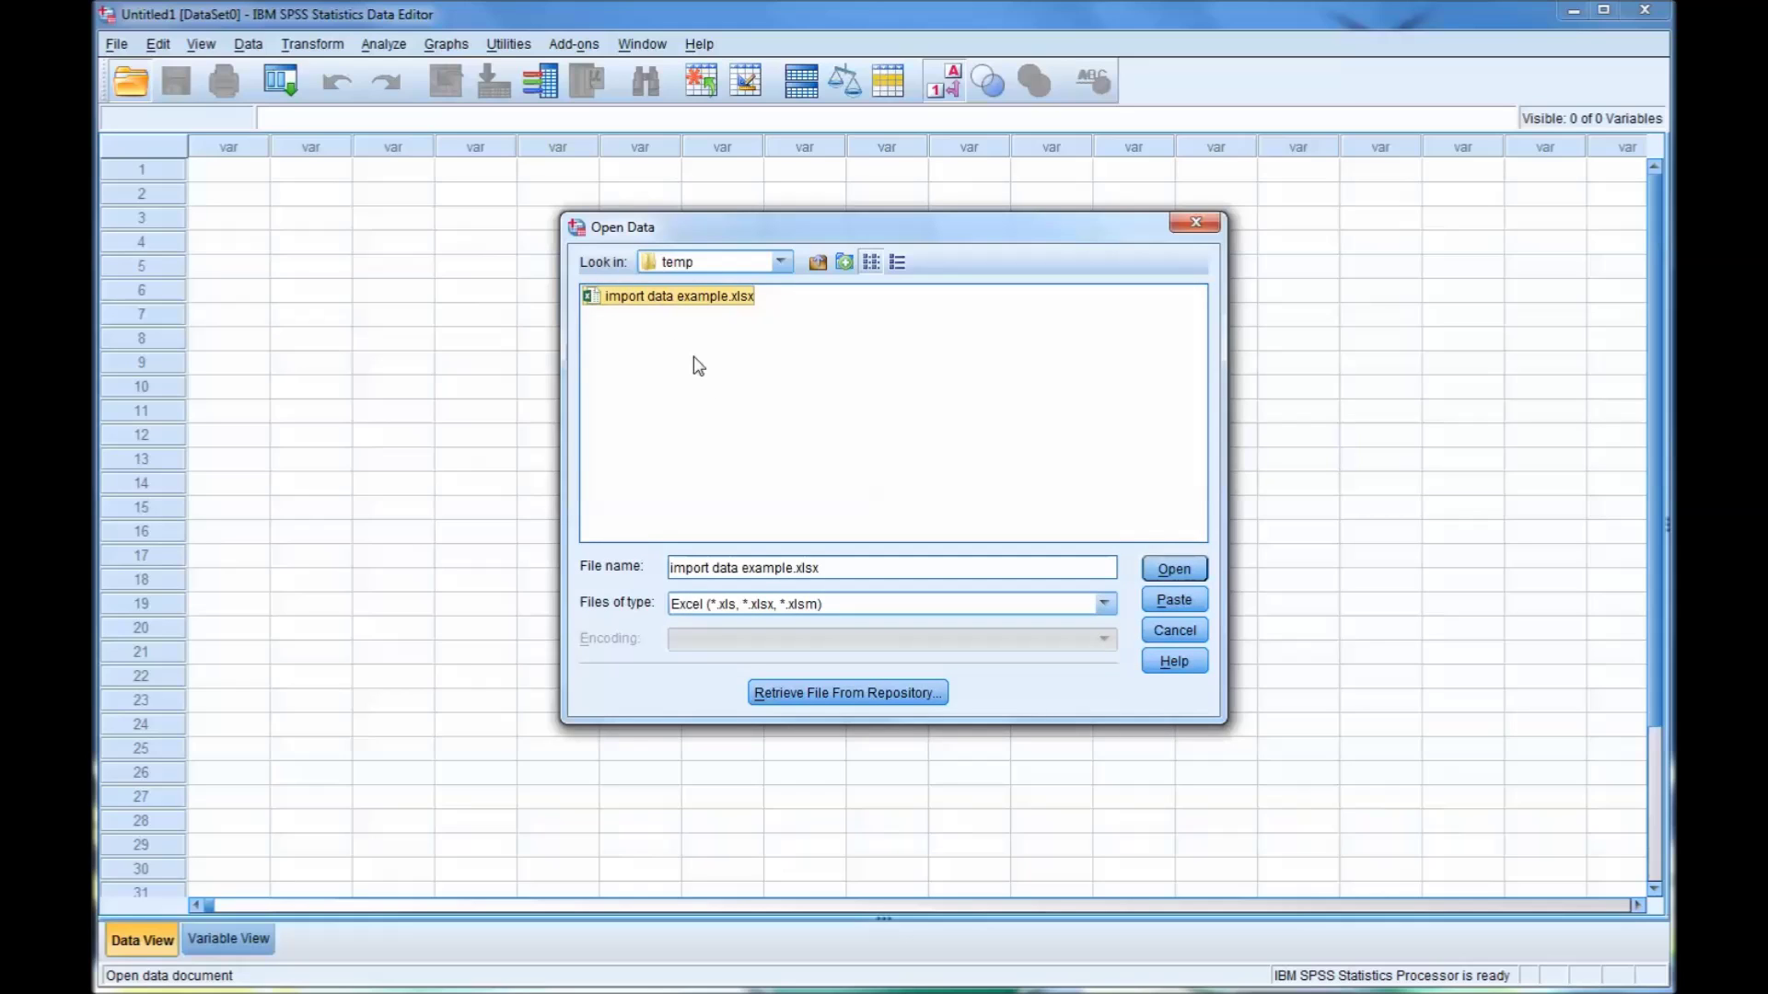
left_click(1187, 574)
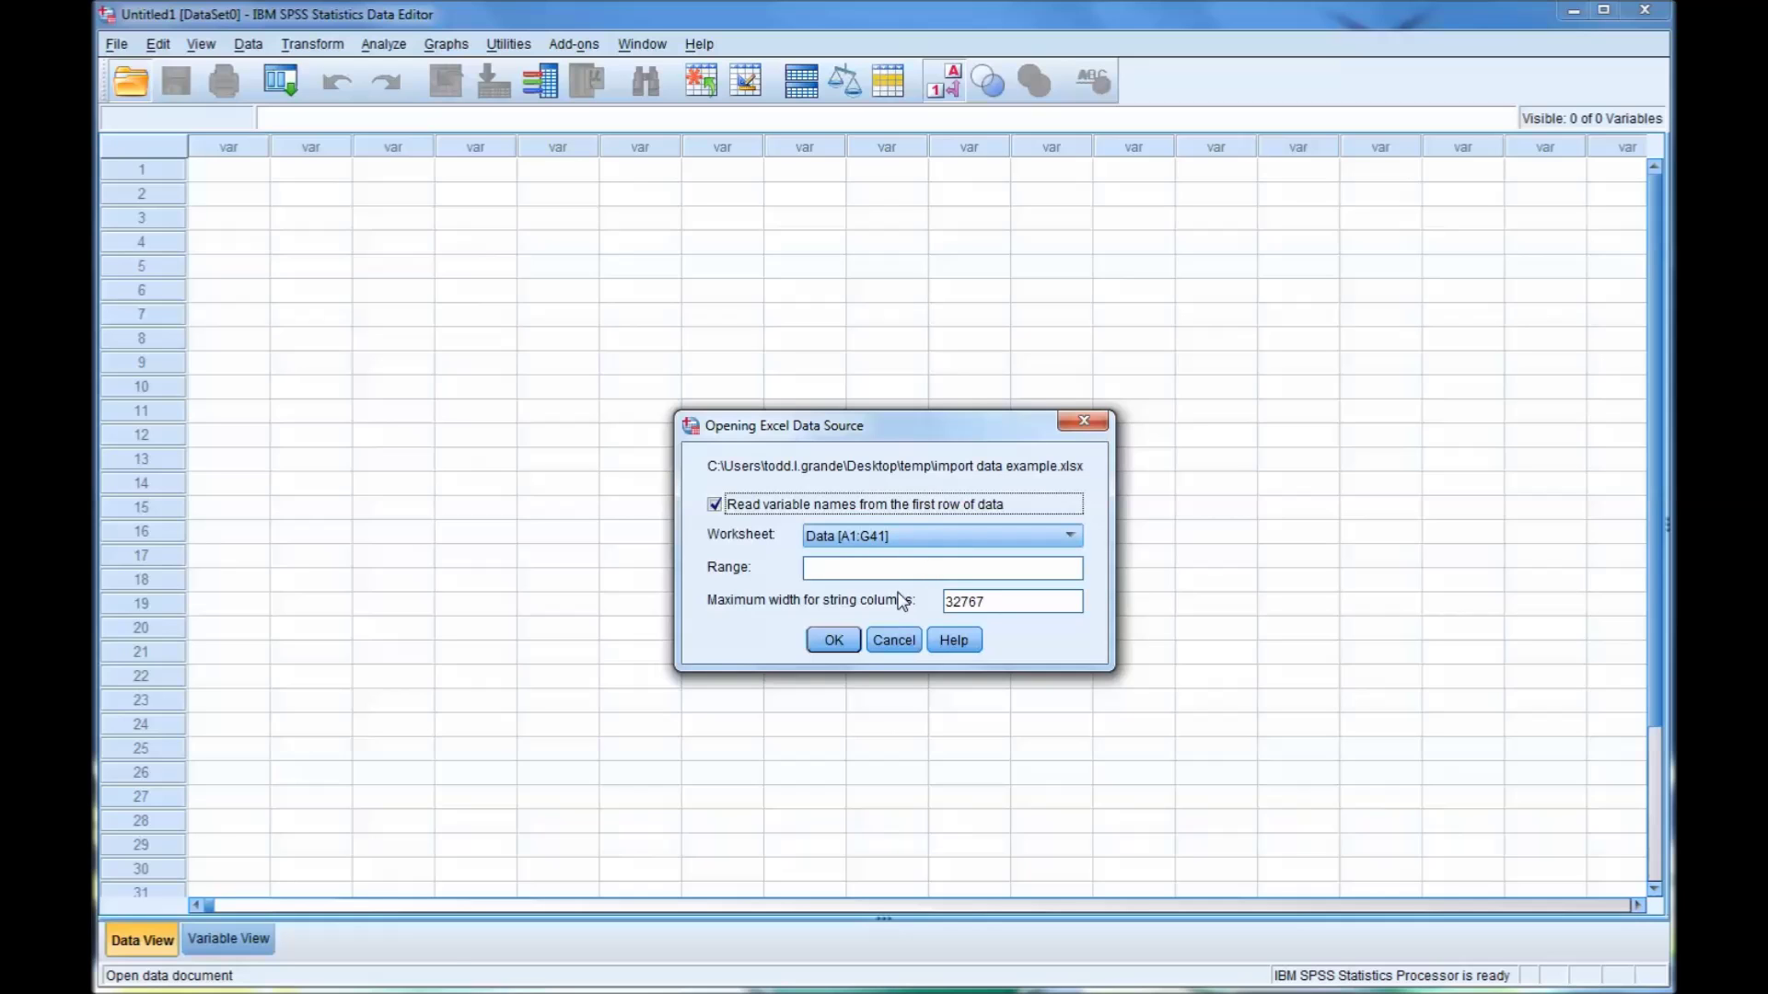
left_click(833, 639)
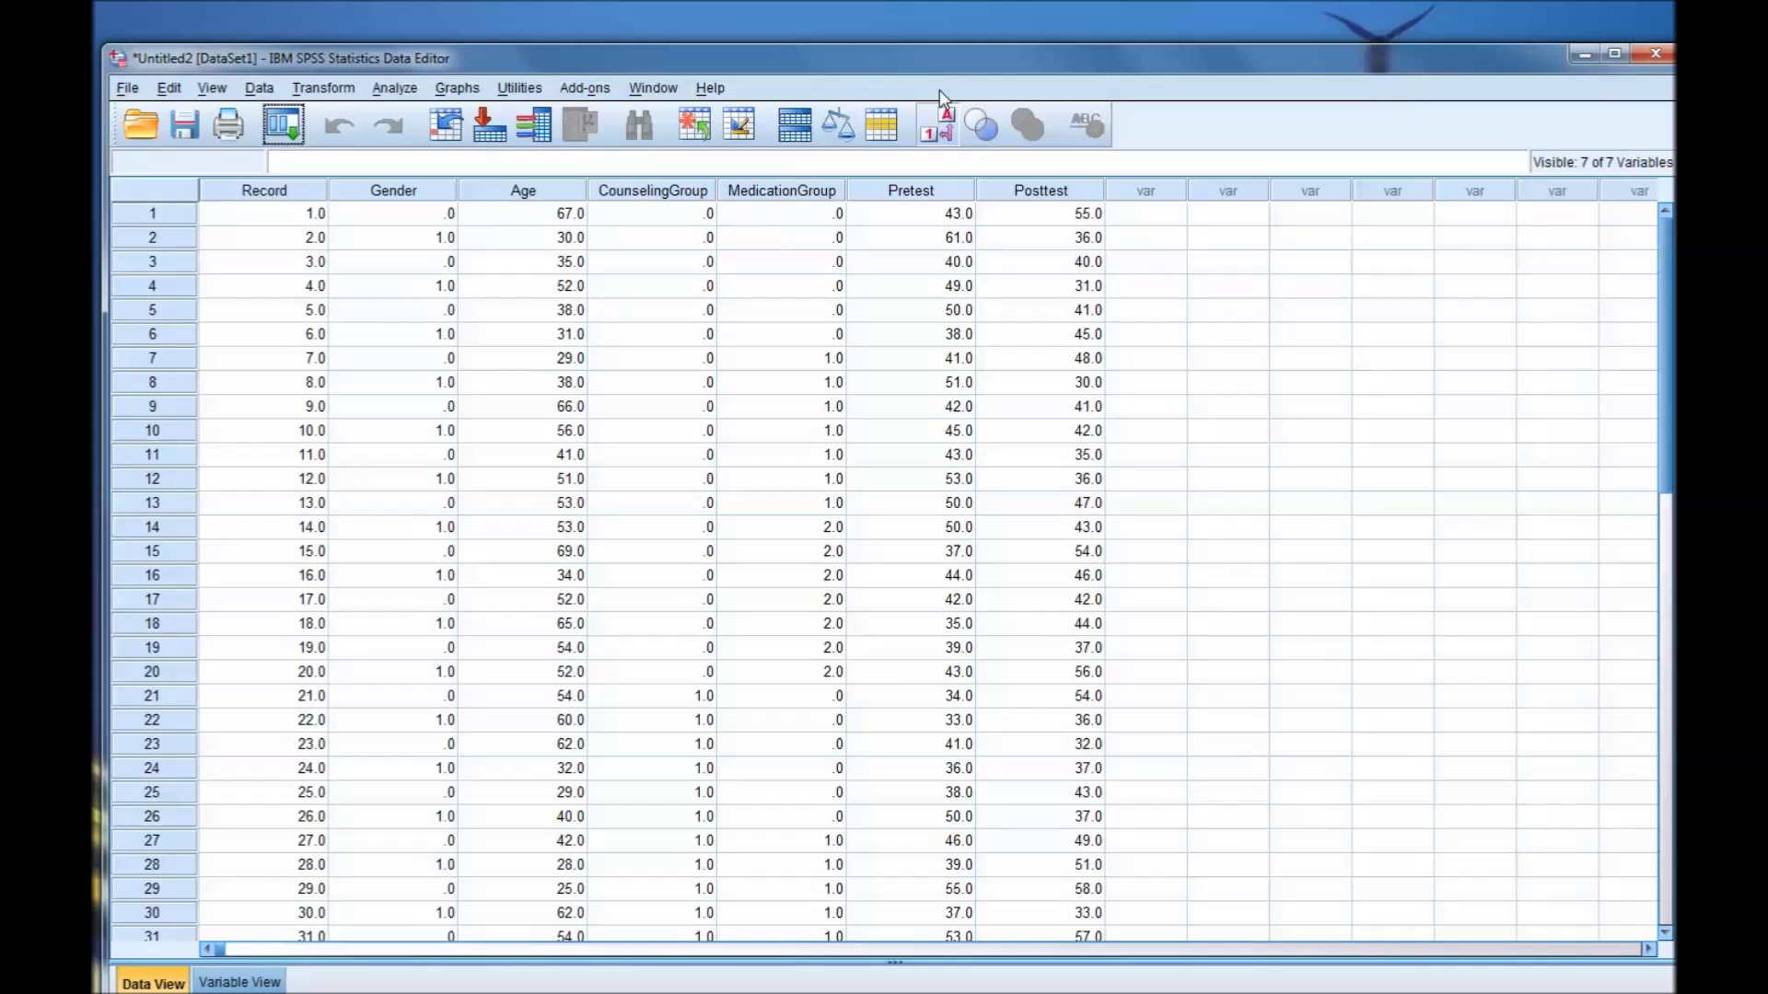
left_click_drag(935, 67, 924, 24)
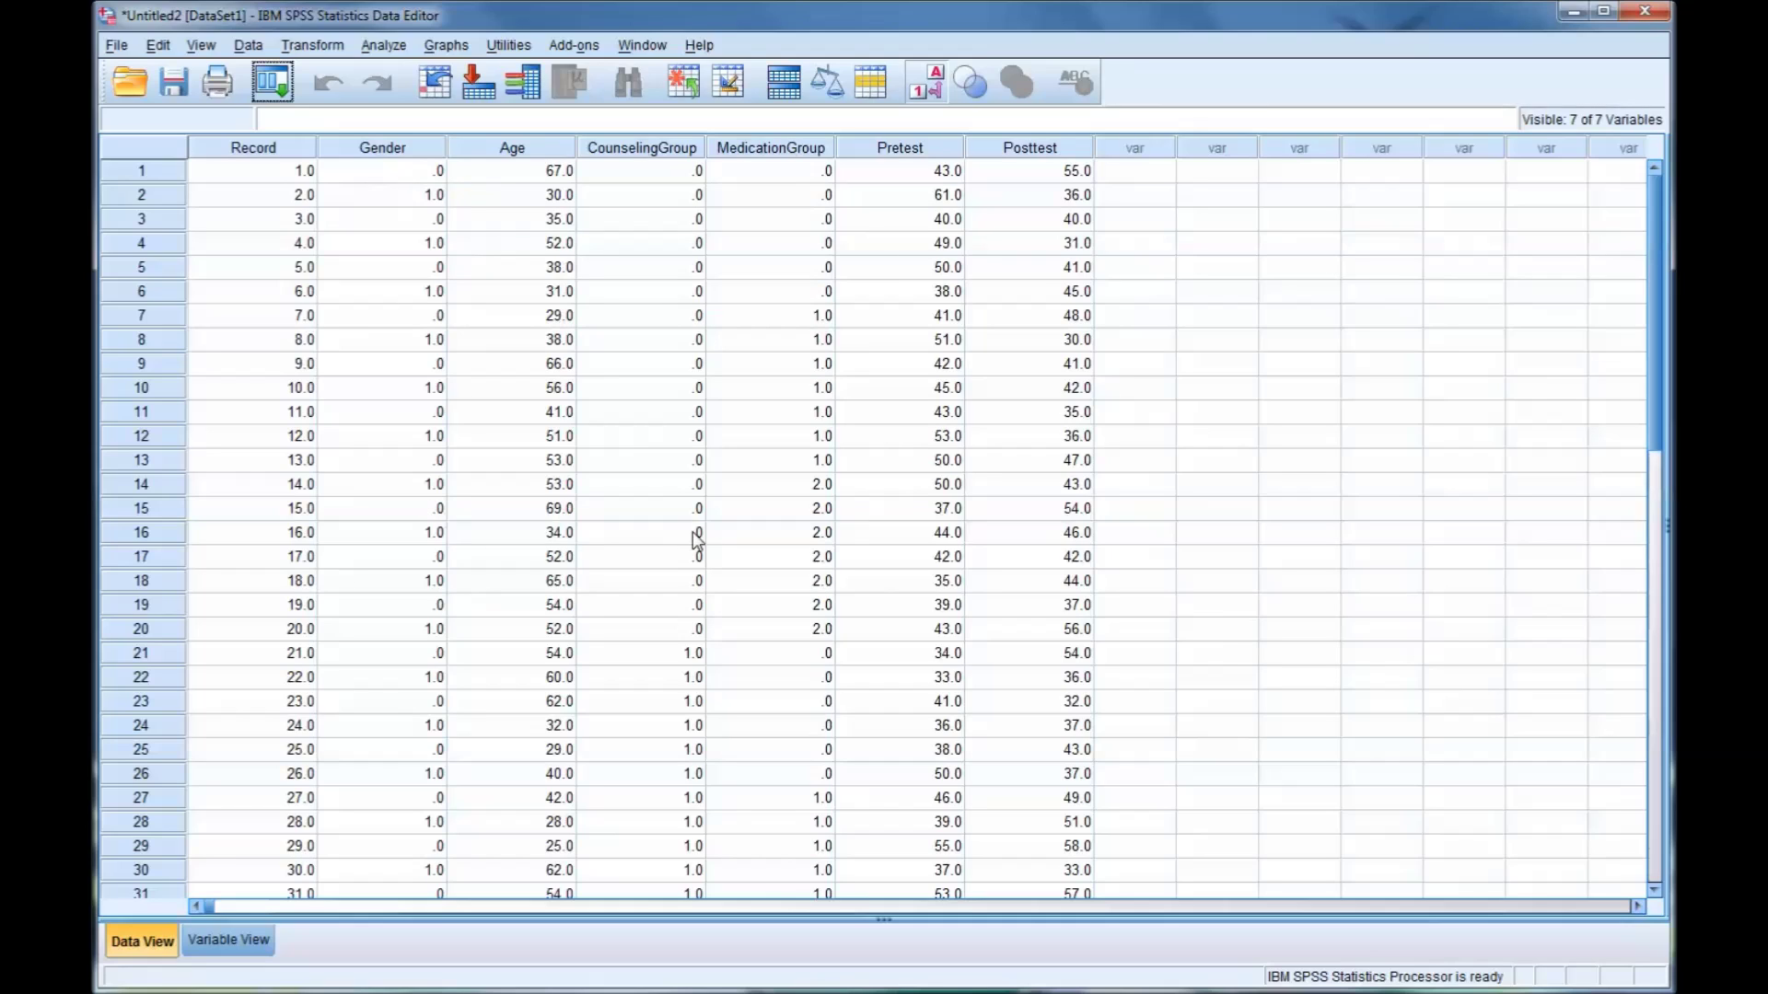
Step: Set the measurement level of the Record variable to Nominal
left_click(230, 937)
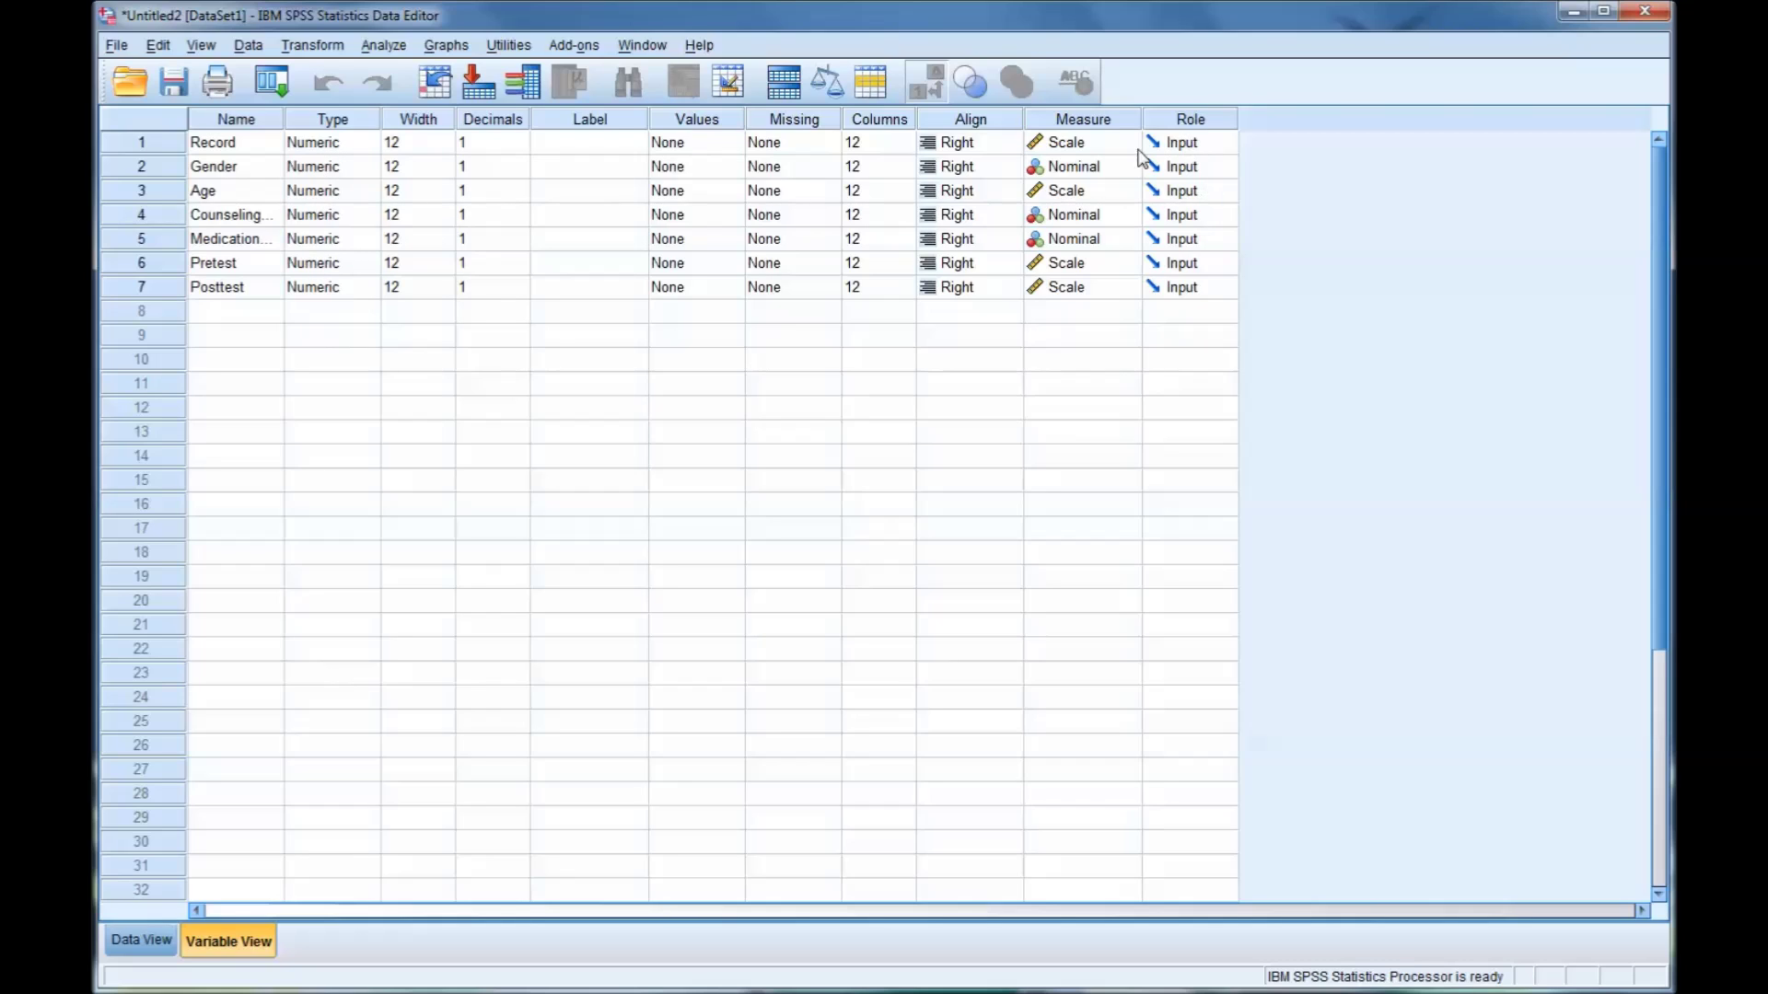
left_click(1107, 149)
left_click(1127, 143)
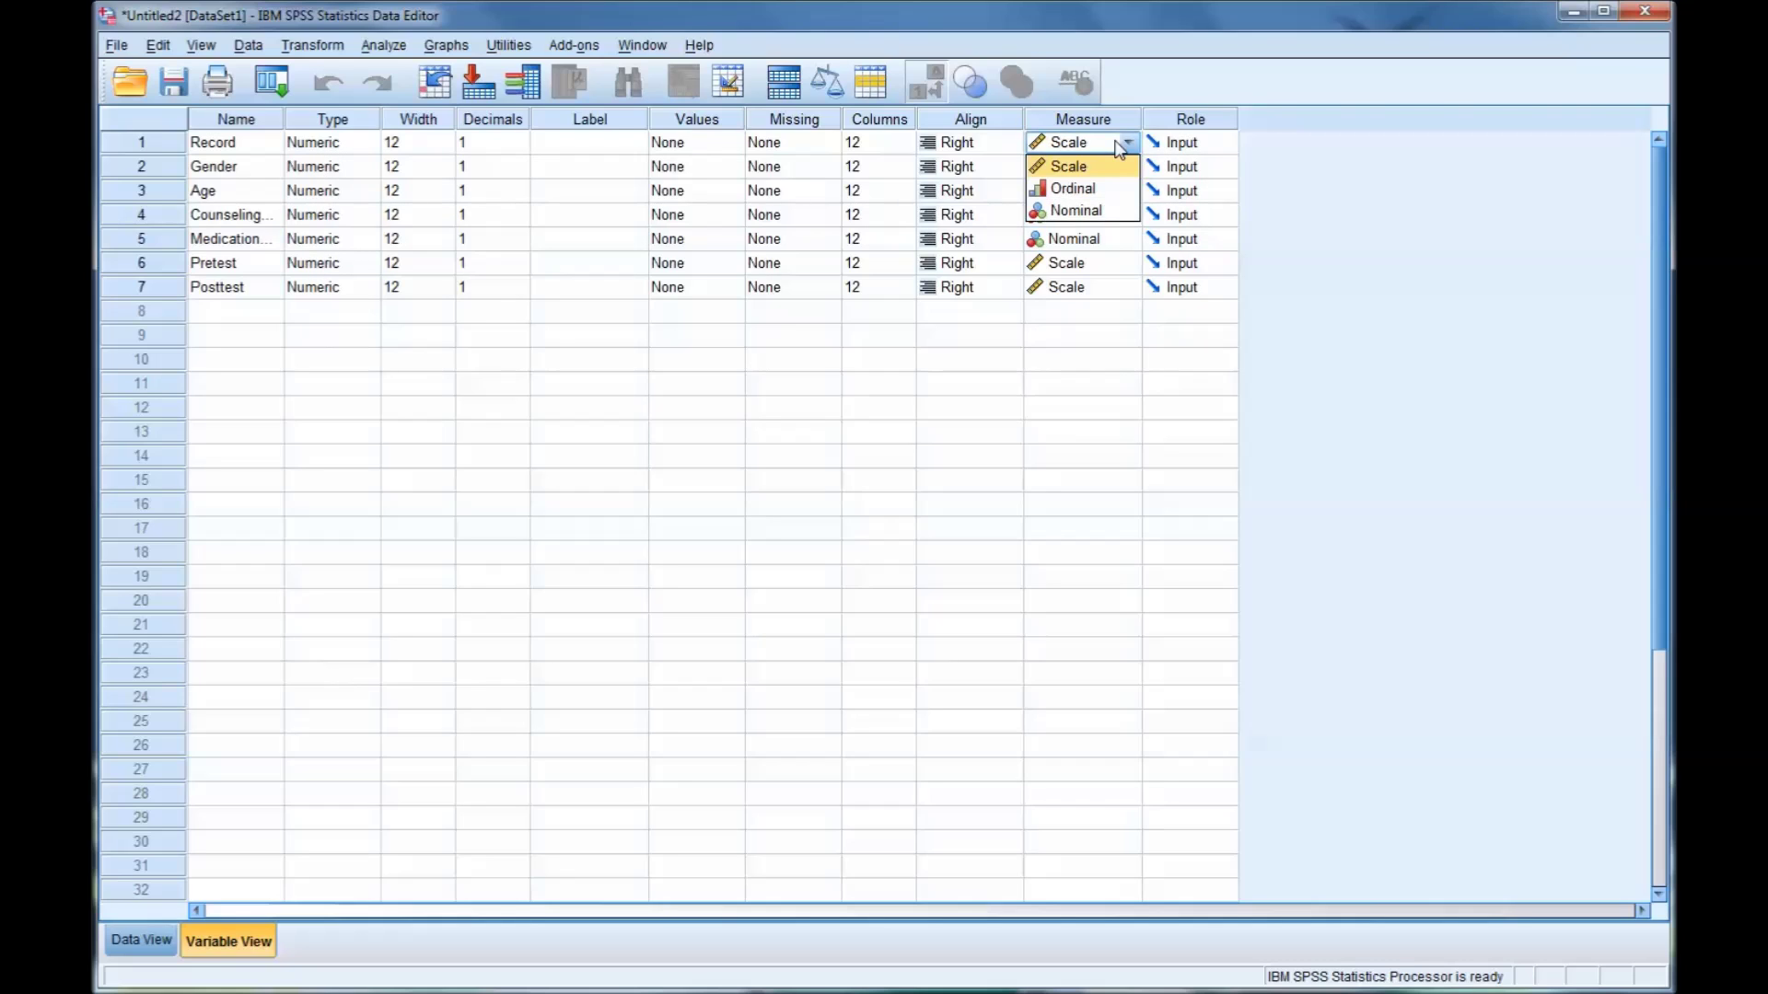
left_click(1100, 203)
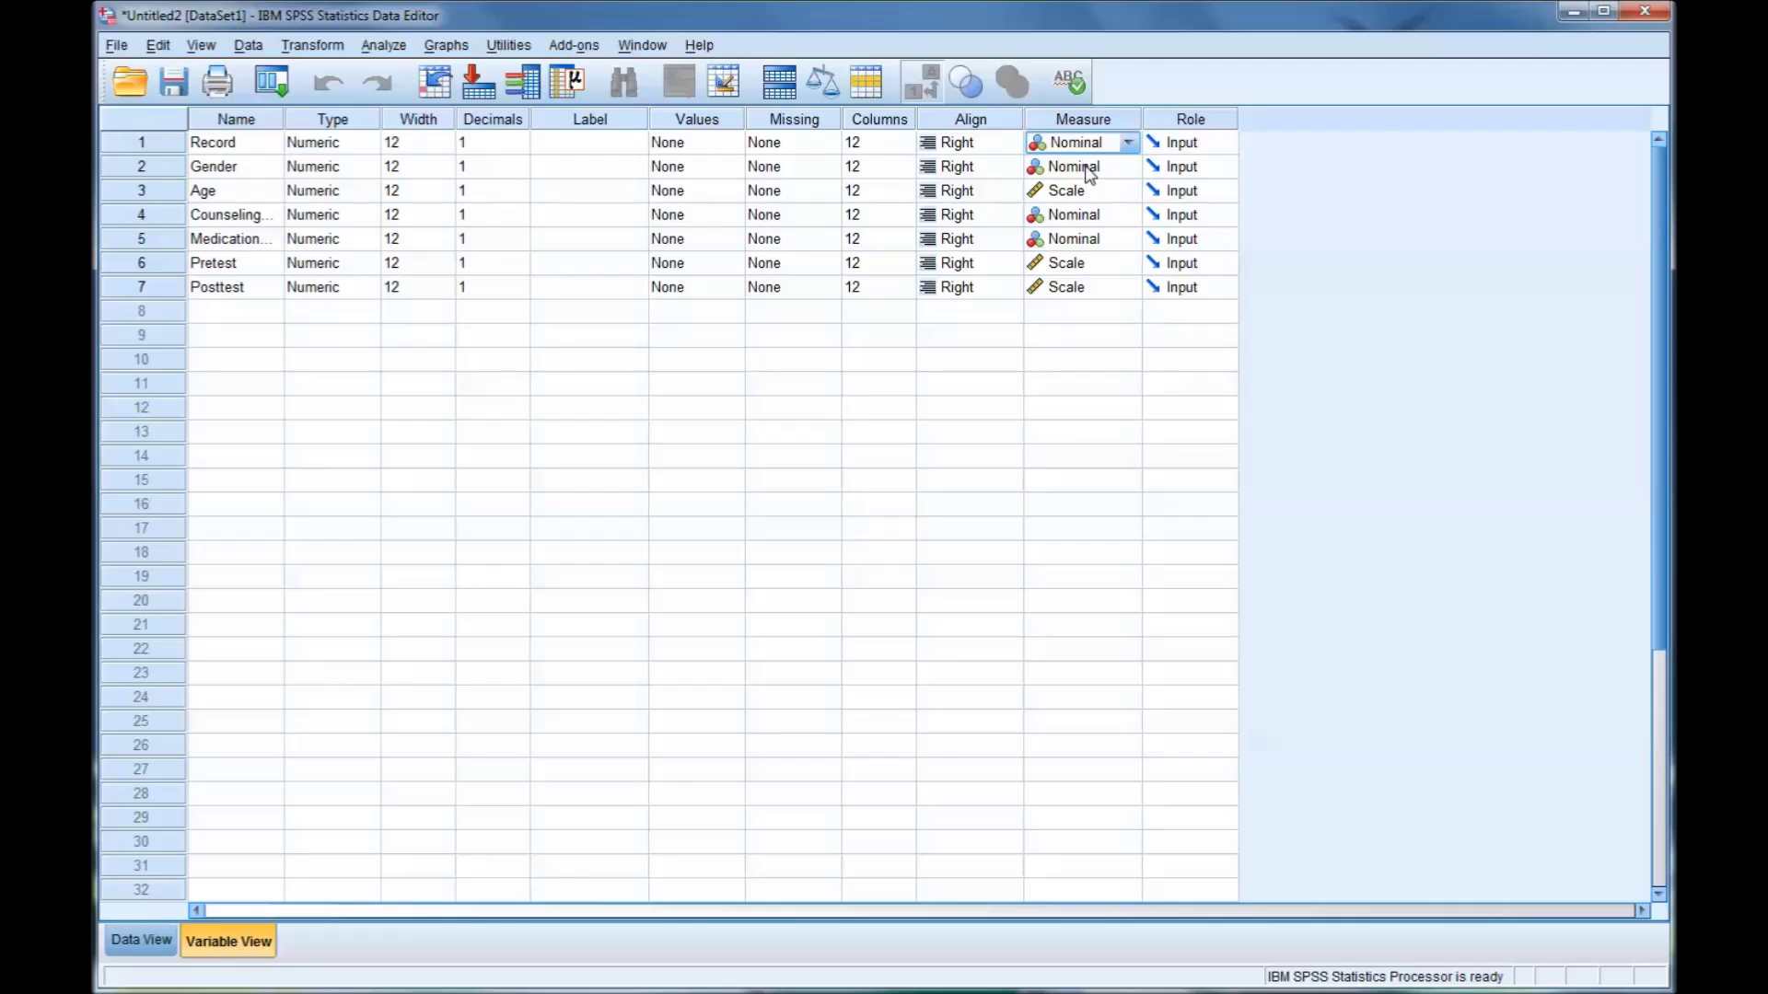
Step: Check the measurement level options of Gender, CounselingGroup and MedicationGroup, keeping Nominal, and return to the data records
left_click(1096, 174)
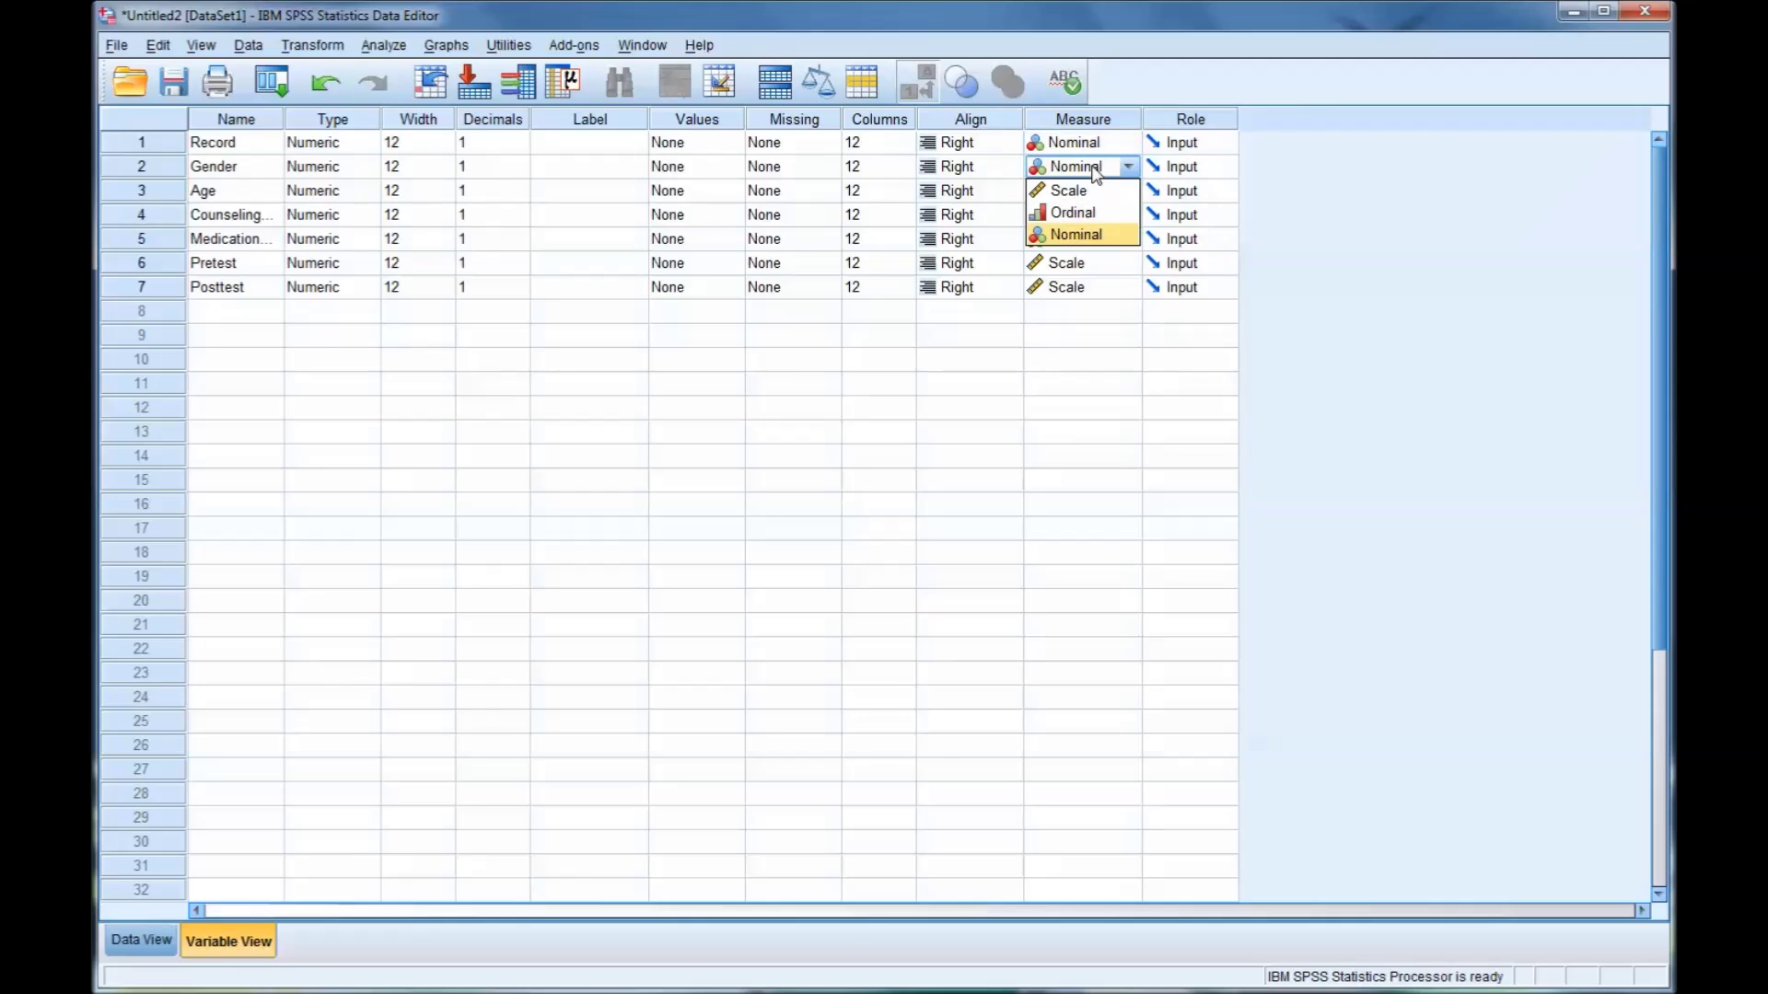
left_click(1094, 234)
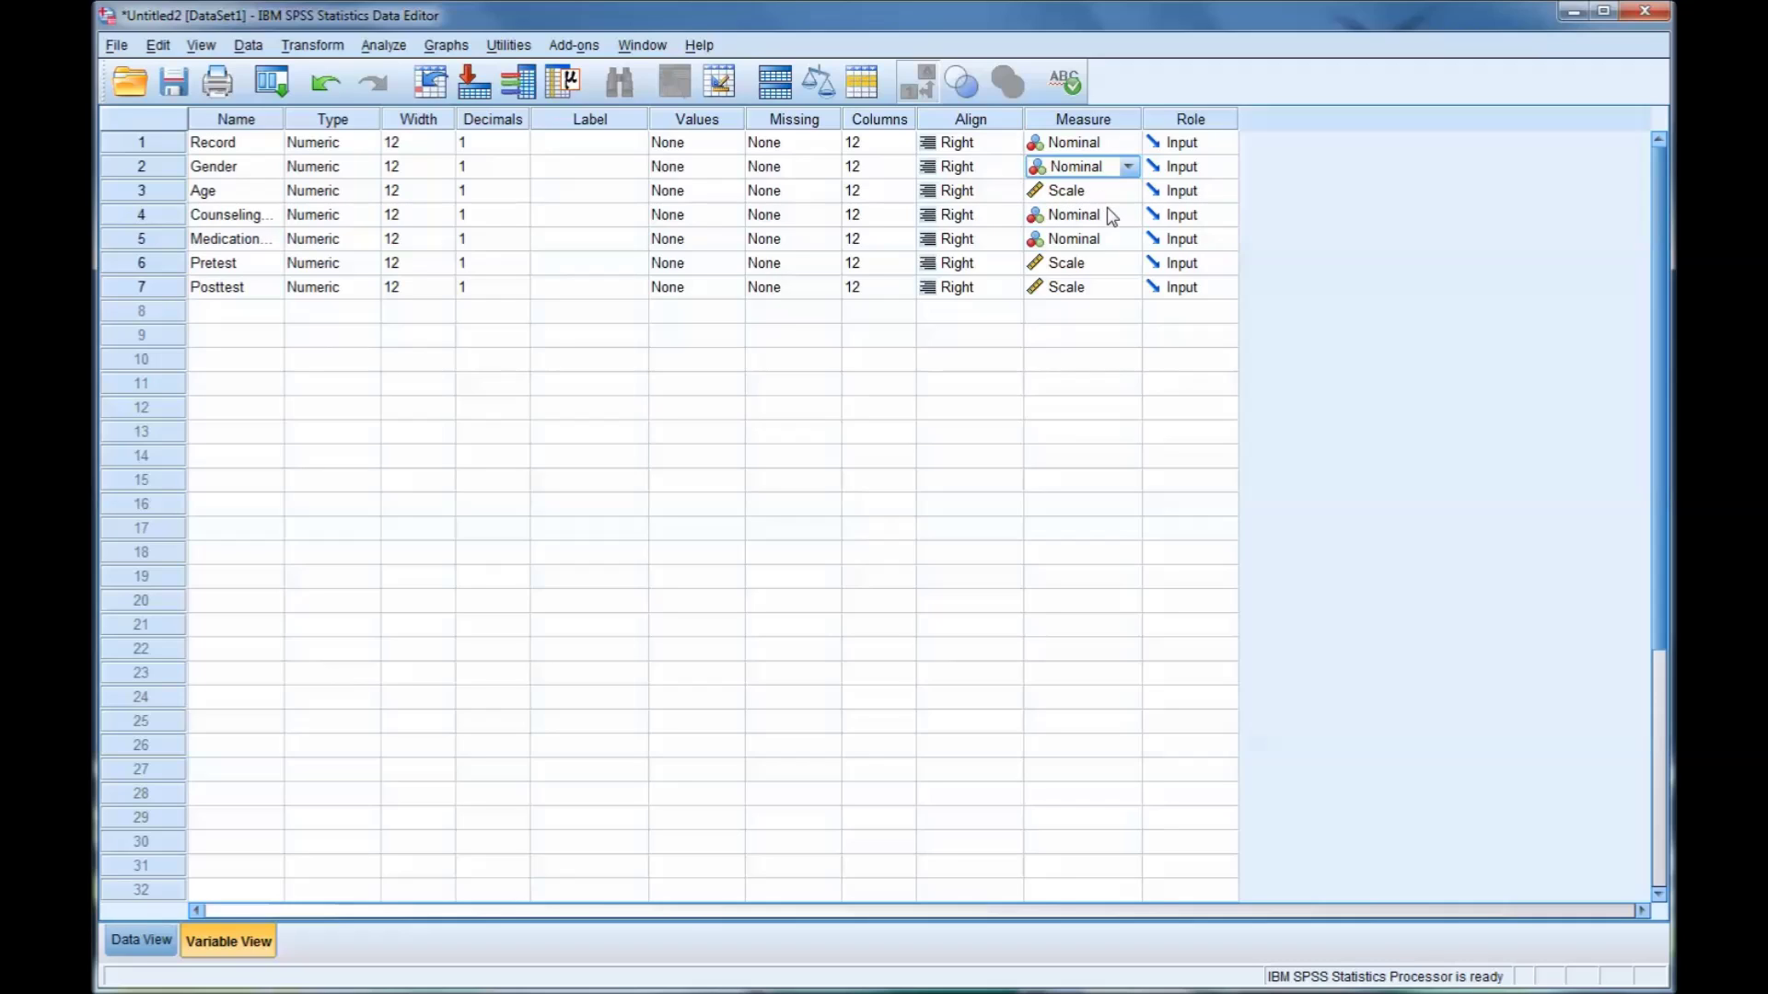
left_click(1109, 221)
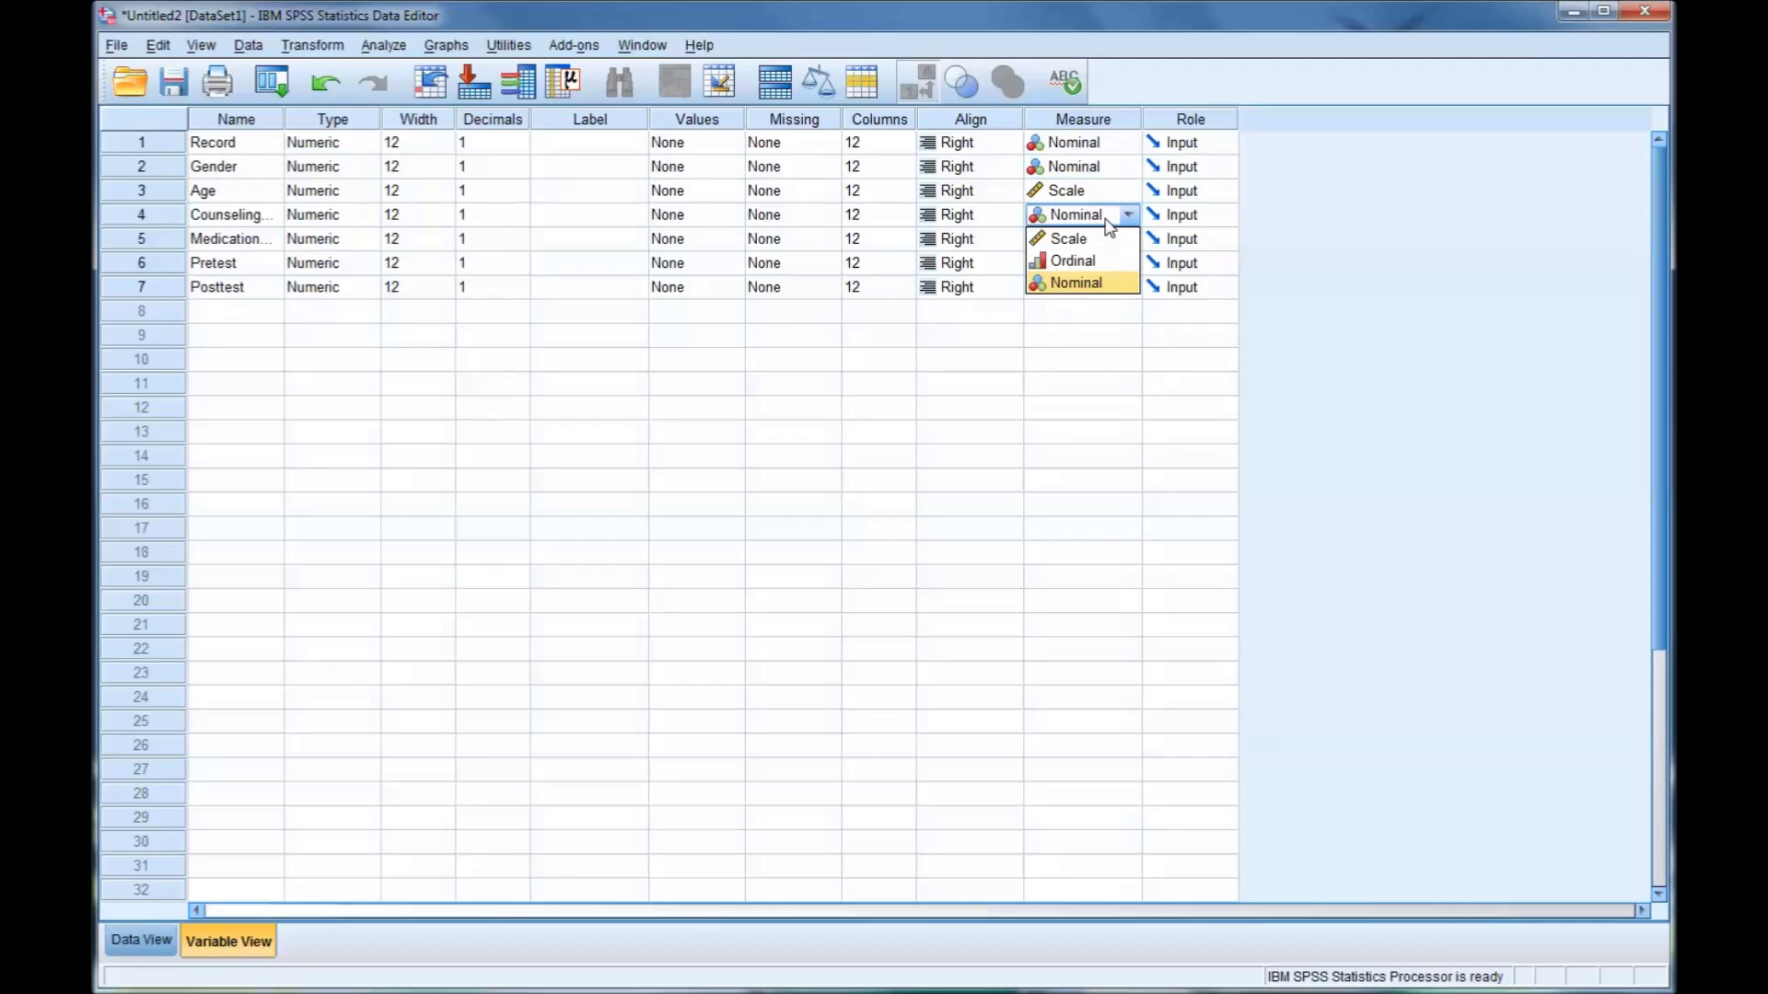
left_click(1110, 226)
left_click(1108, 250)
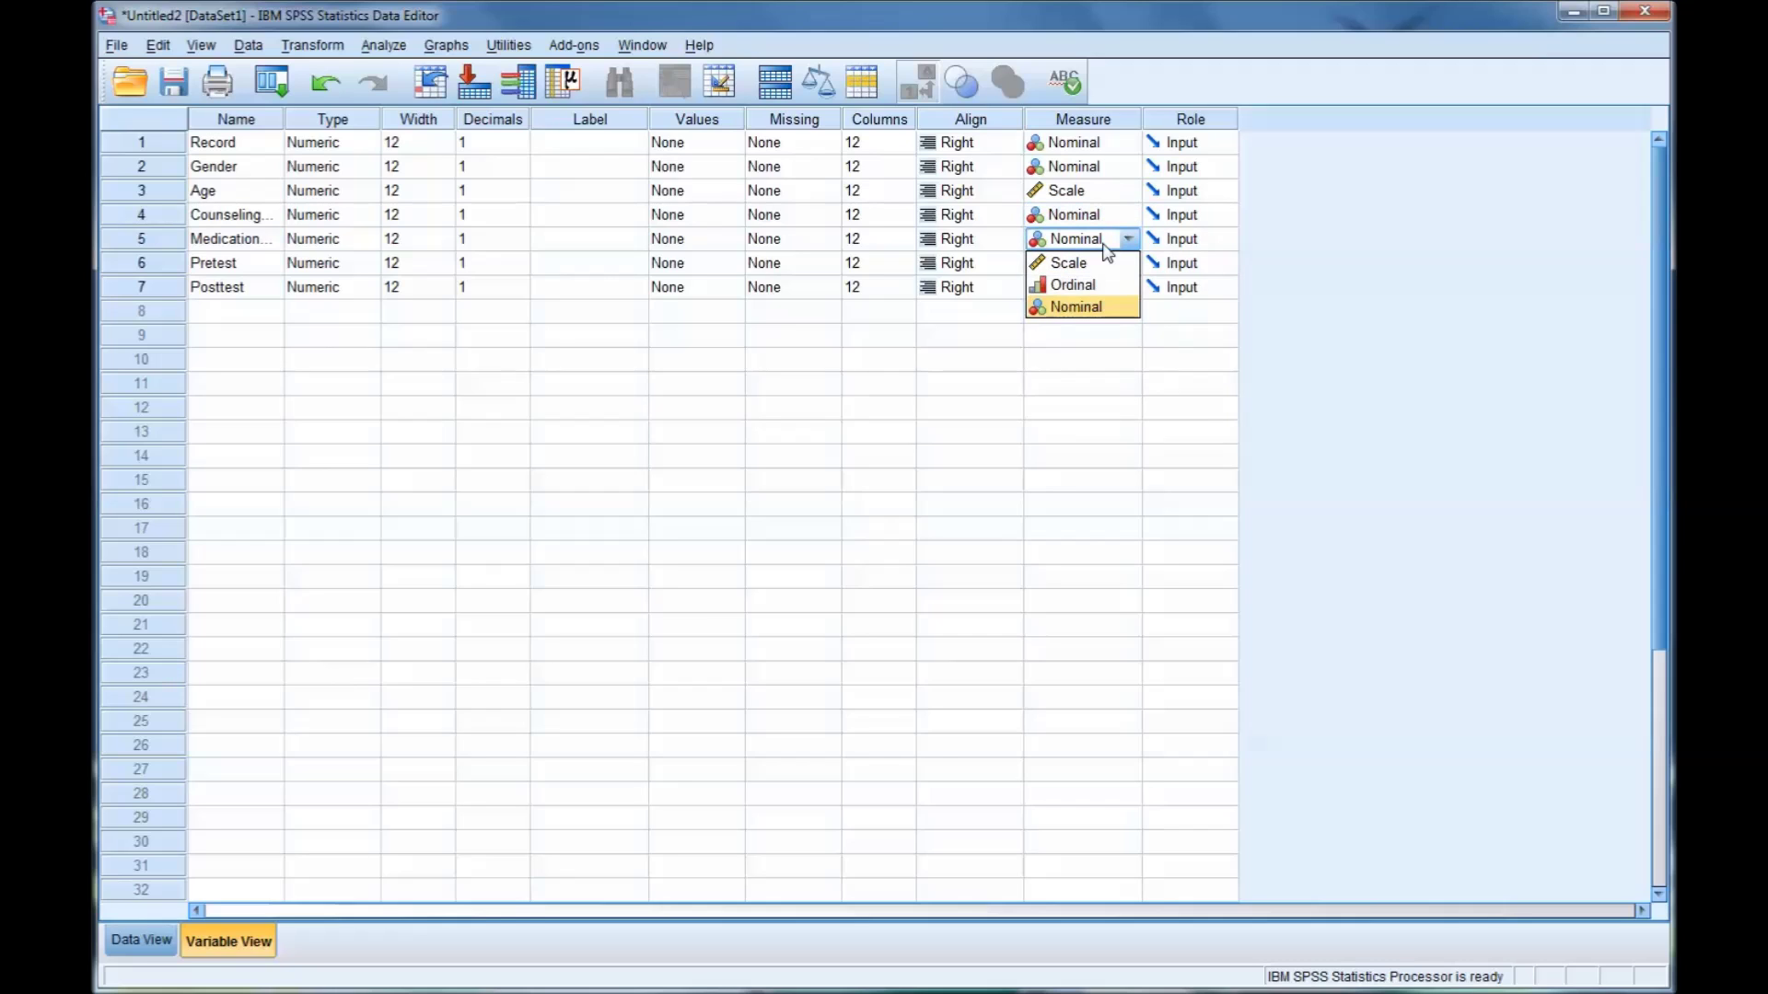
left_click(1108, 247)
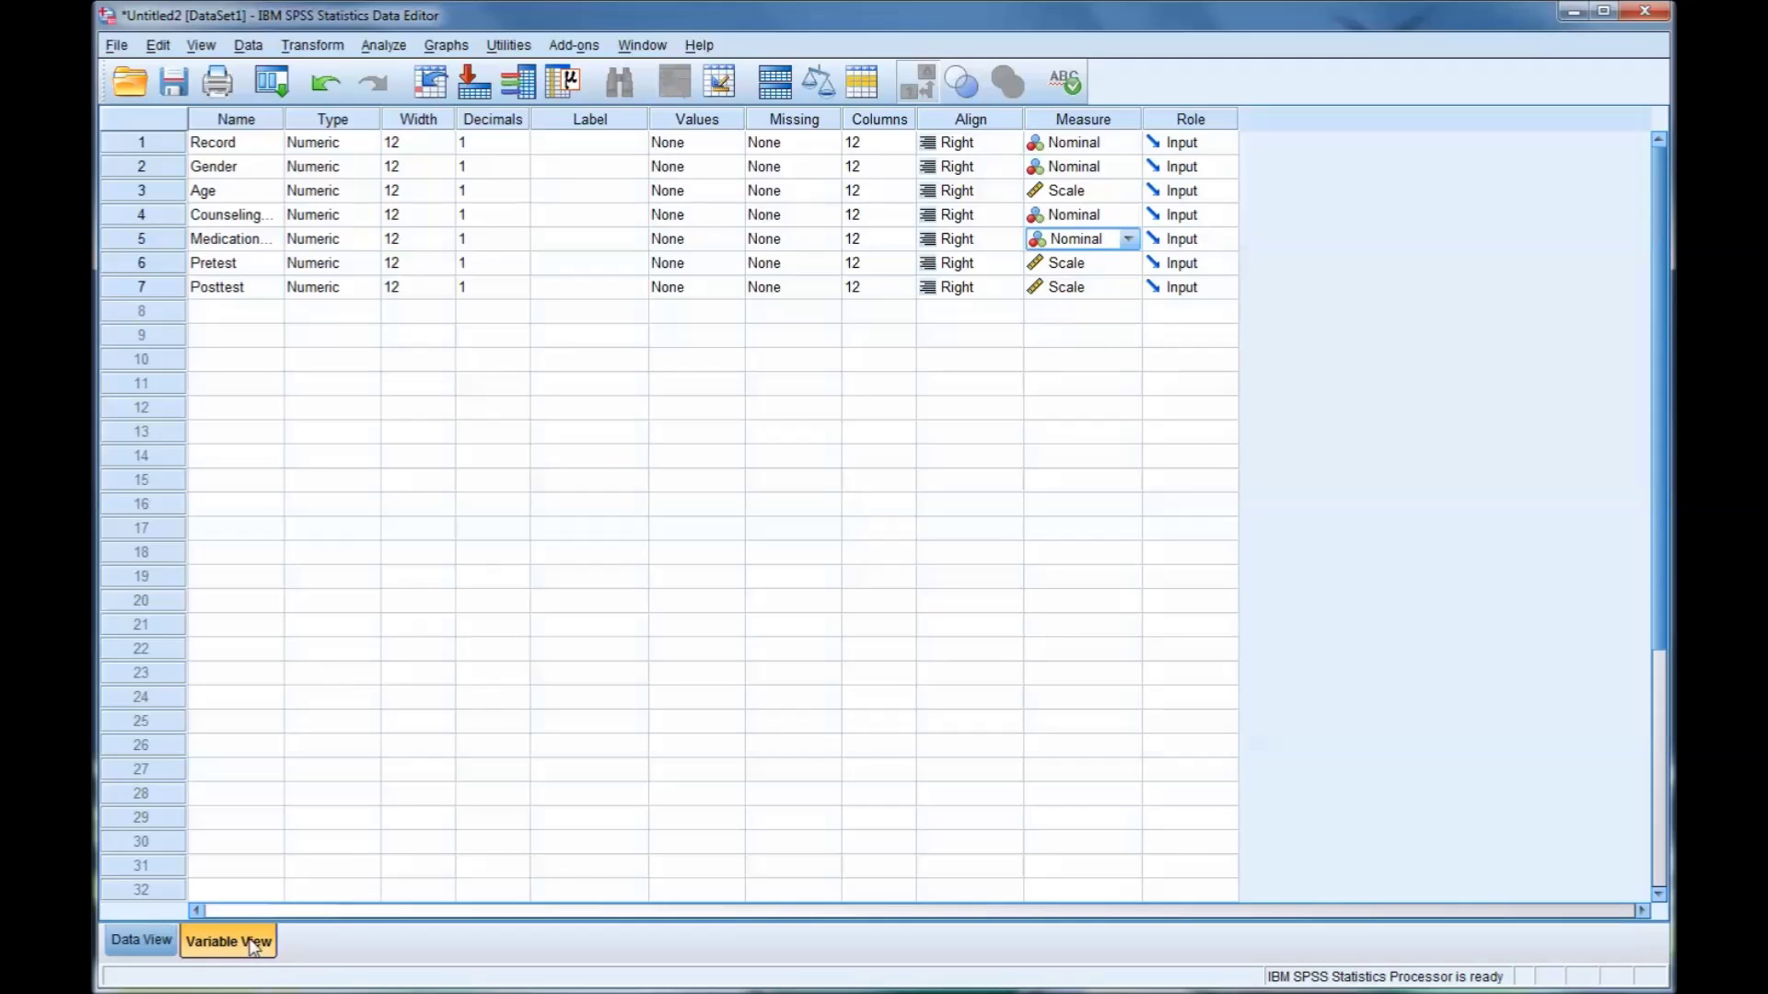
left_click(176, 943)
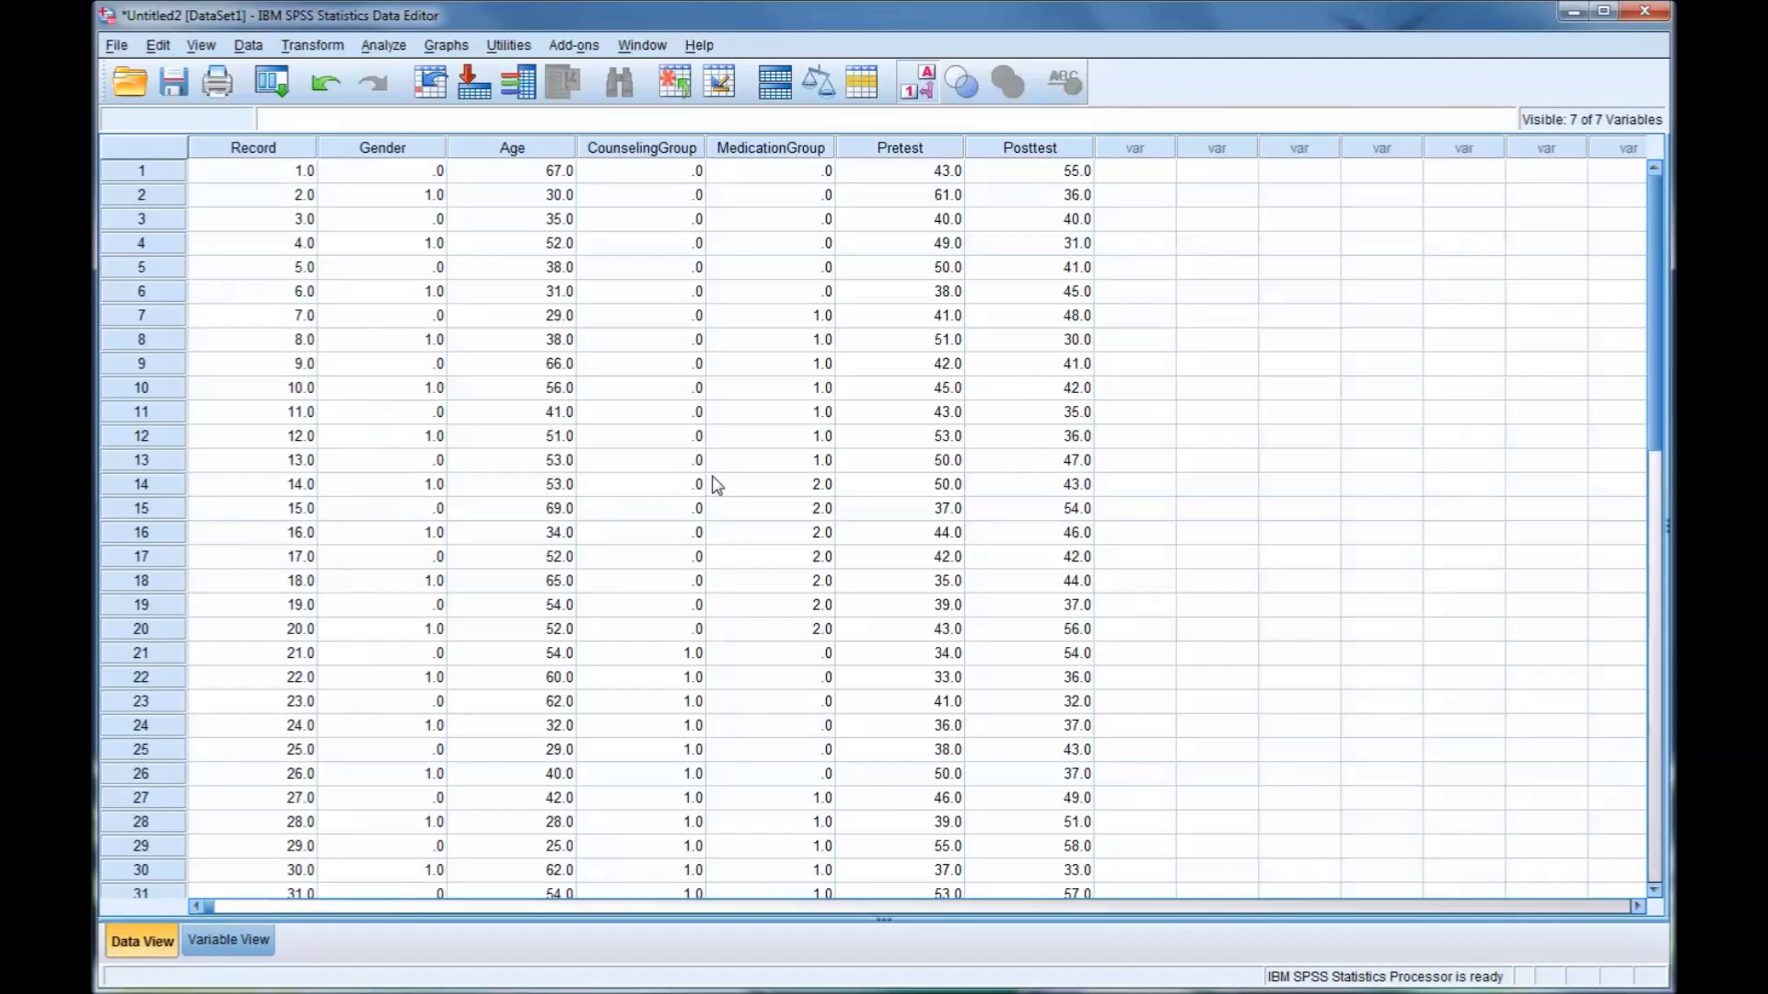
Step: Set the decimals of all seven variables to 0 and check how the data records display
left_click(235, 937)
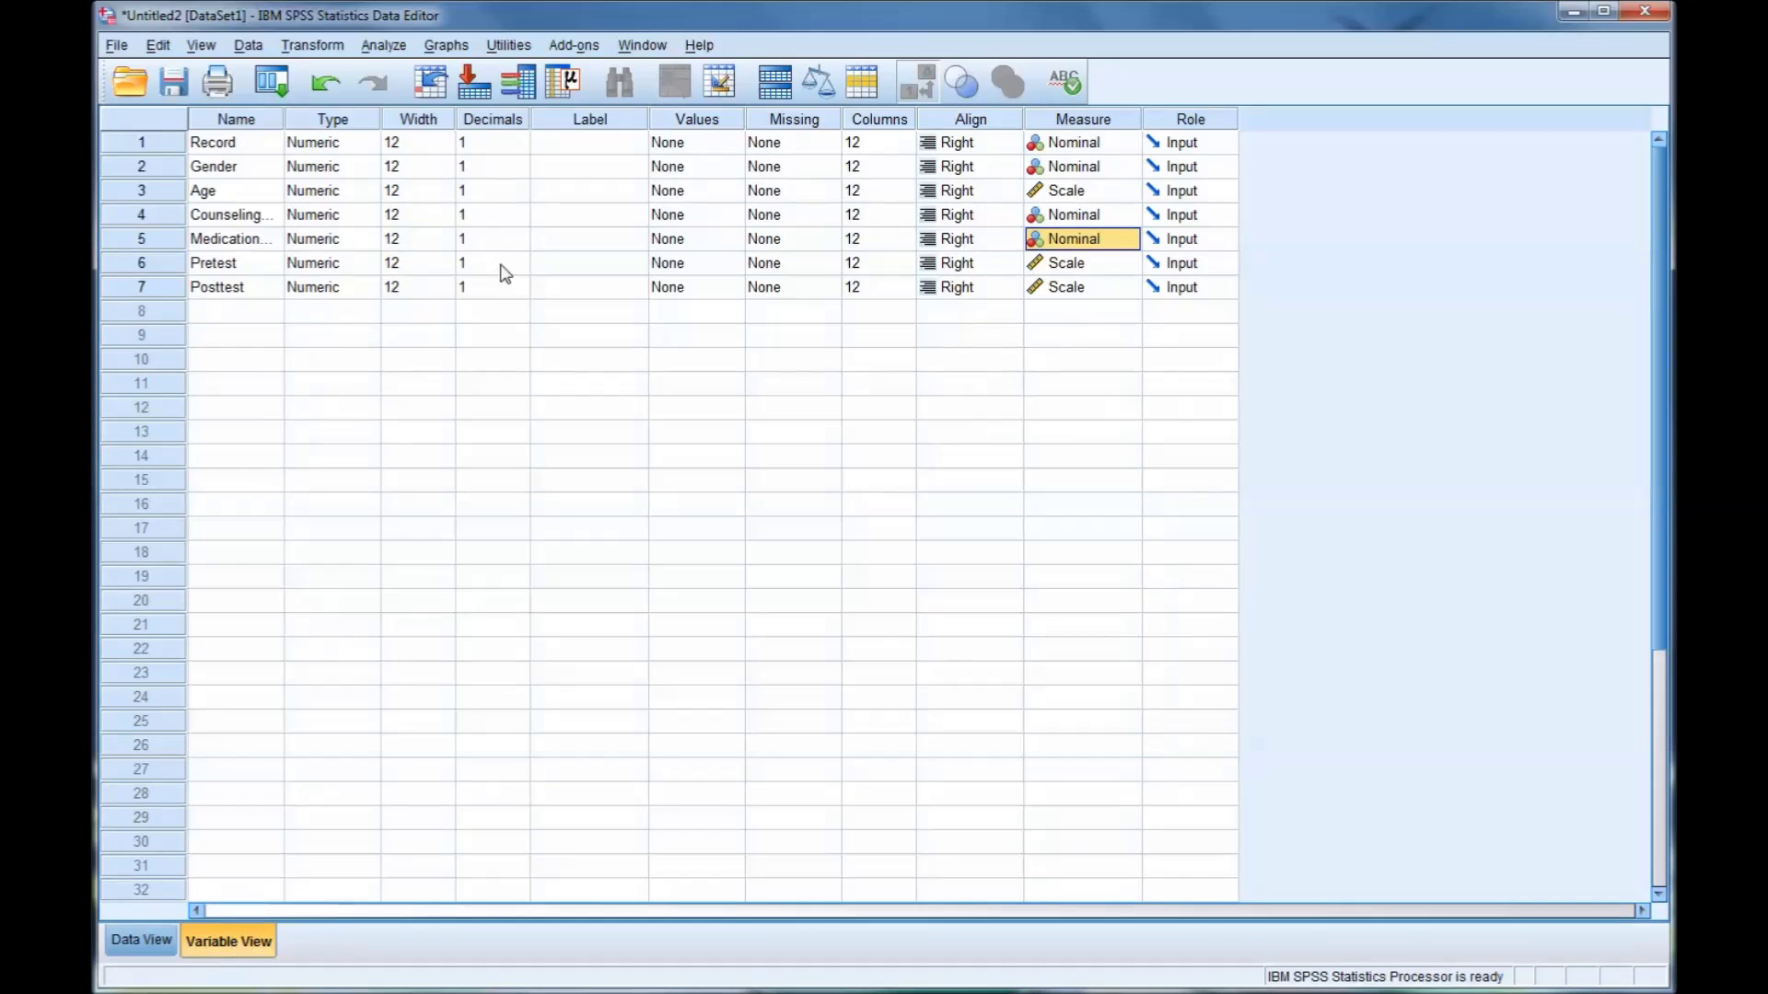
left_click(512, 146)
left_click(519, 170)
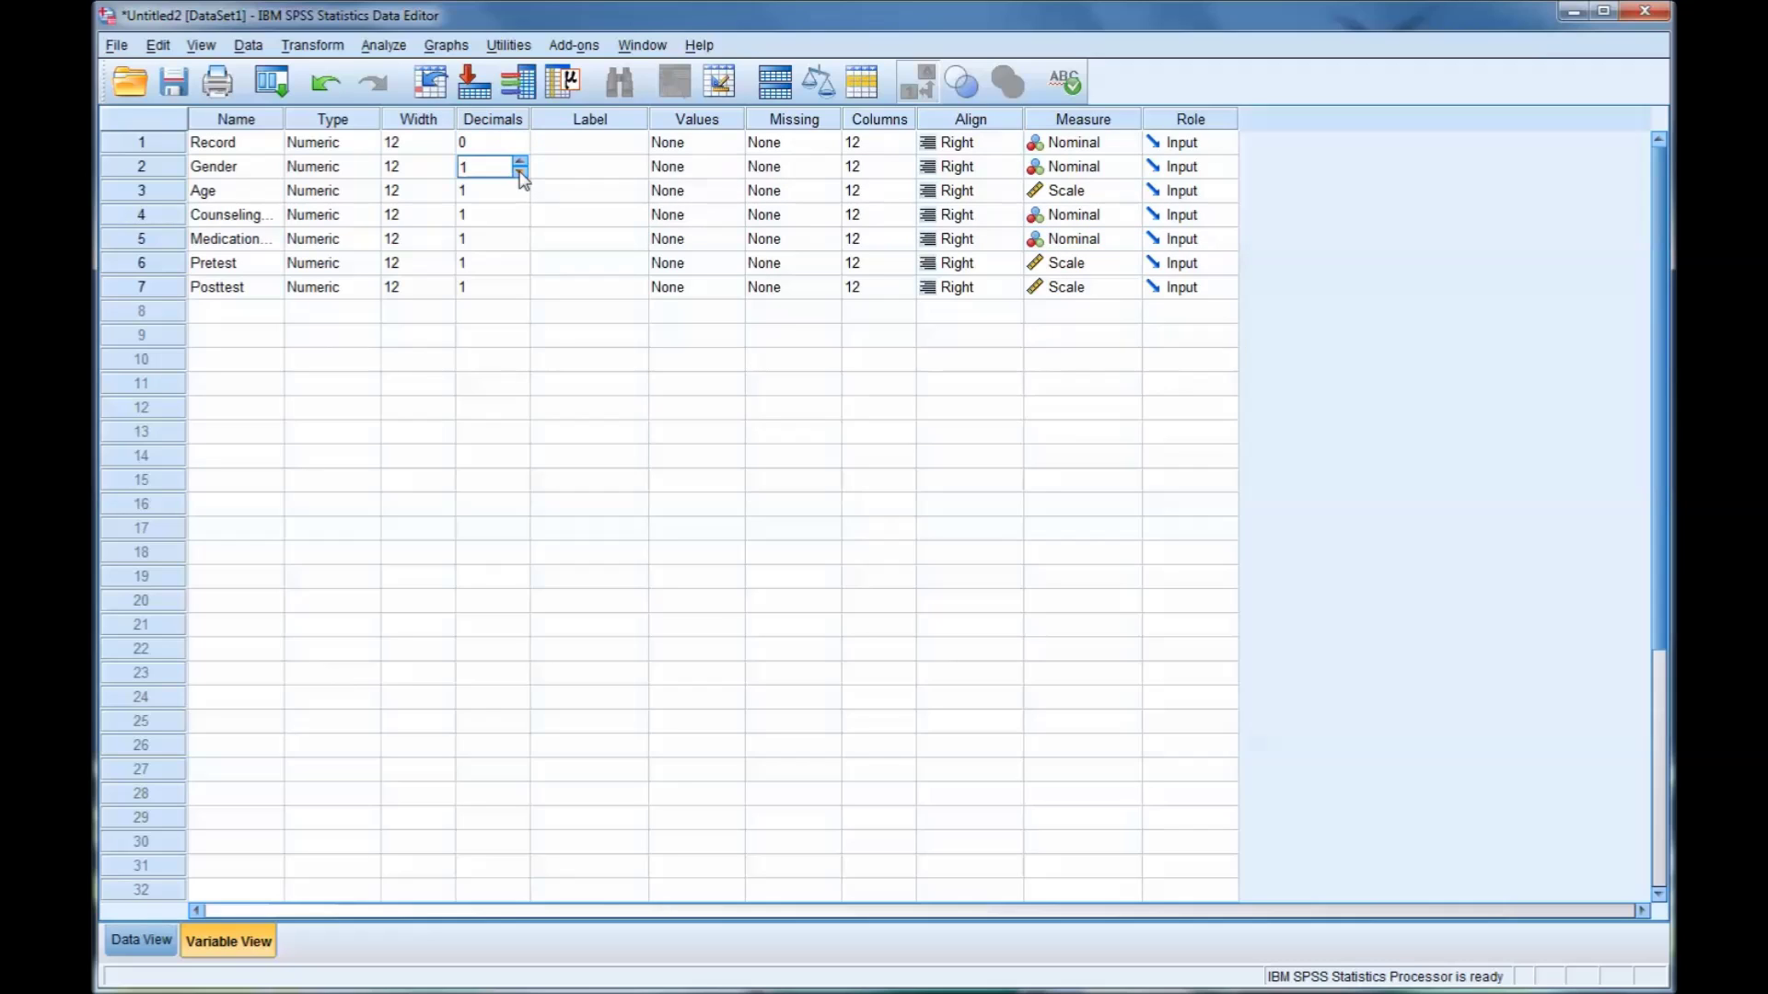
left_click(521, 190)
left_click(521, 196)
left_click(521, 214)
left_click(521, 220)
left_click(522, 238)
left_click(520, 236)
left_click(521, 244)
left_click(521, 263)
left_click(521, 268)
left_click(521, 287)
left_click(521, 292)
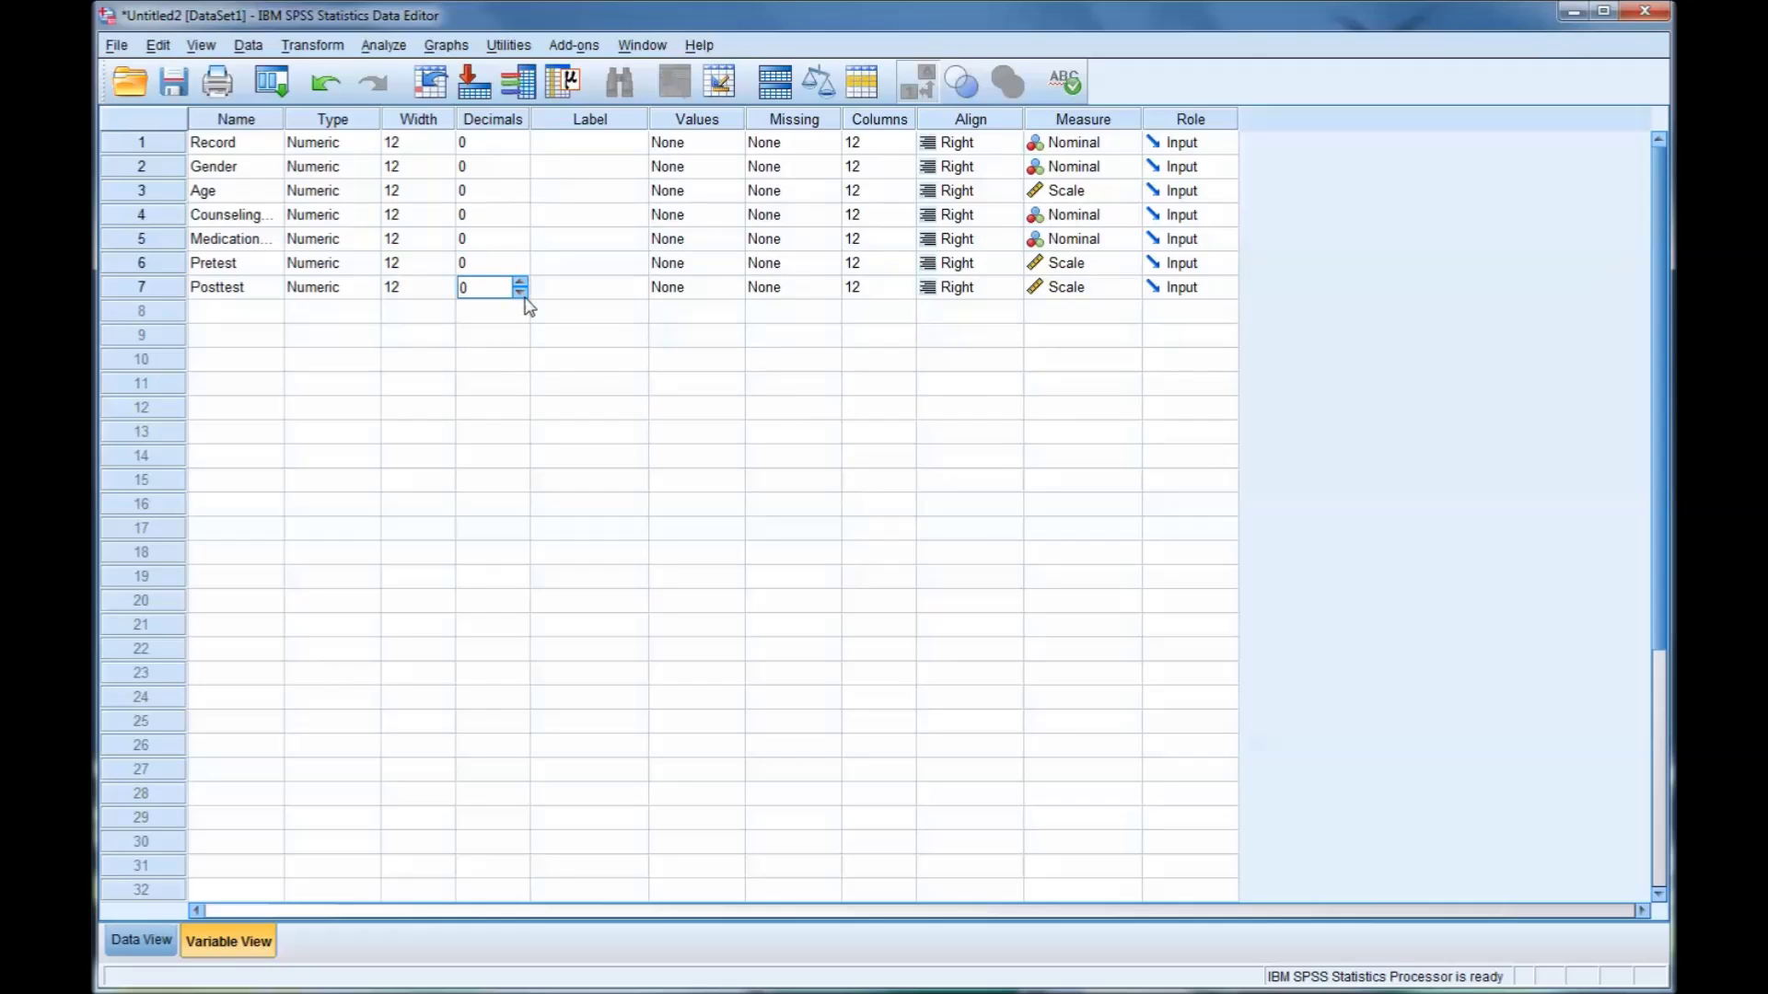
left_click(141, 940)
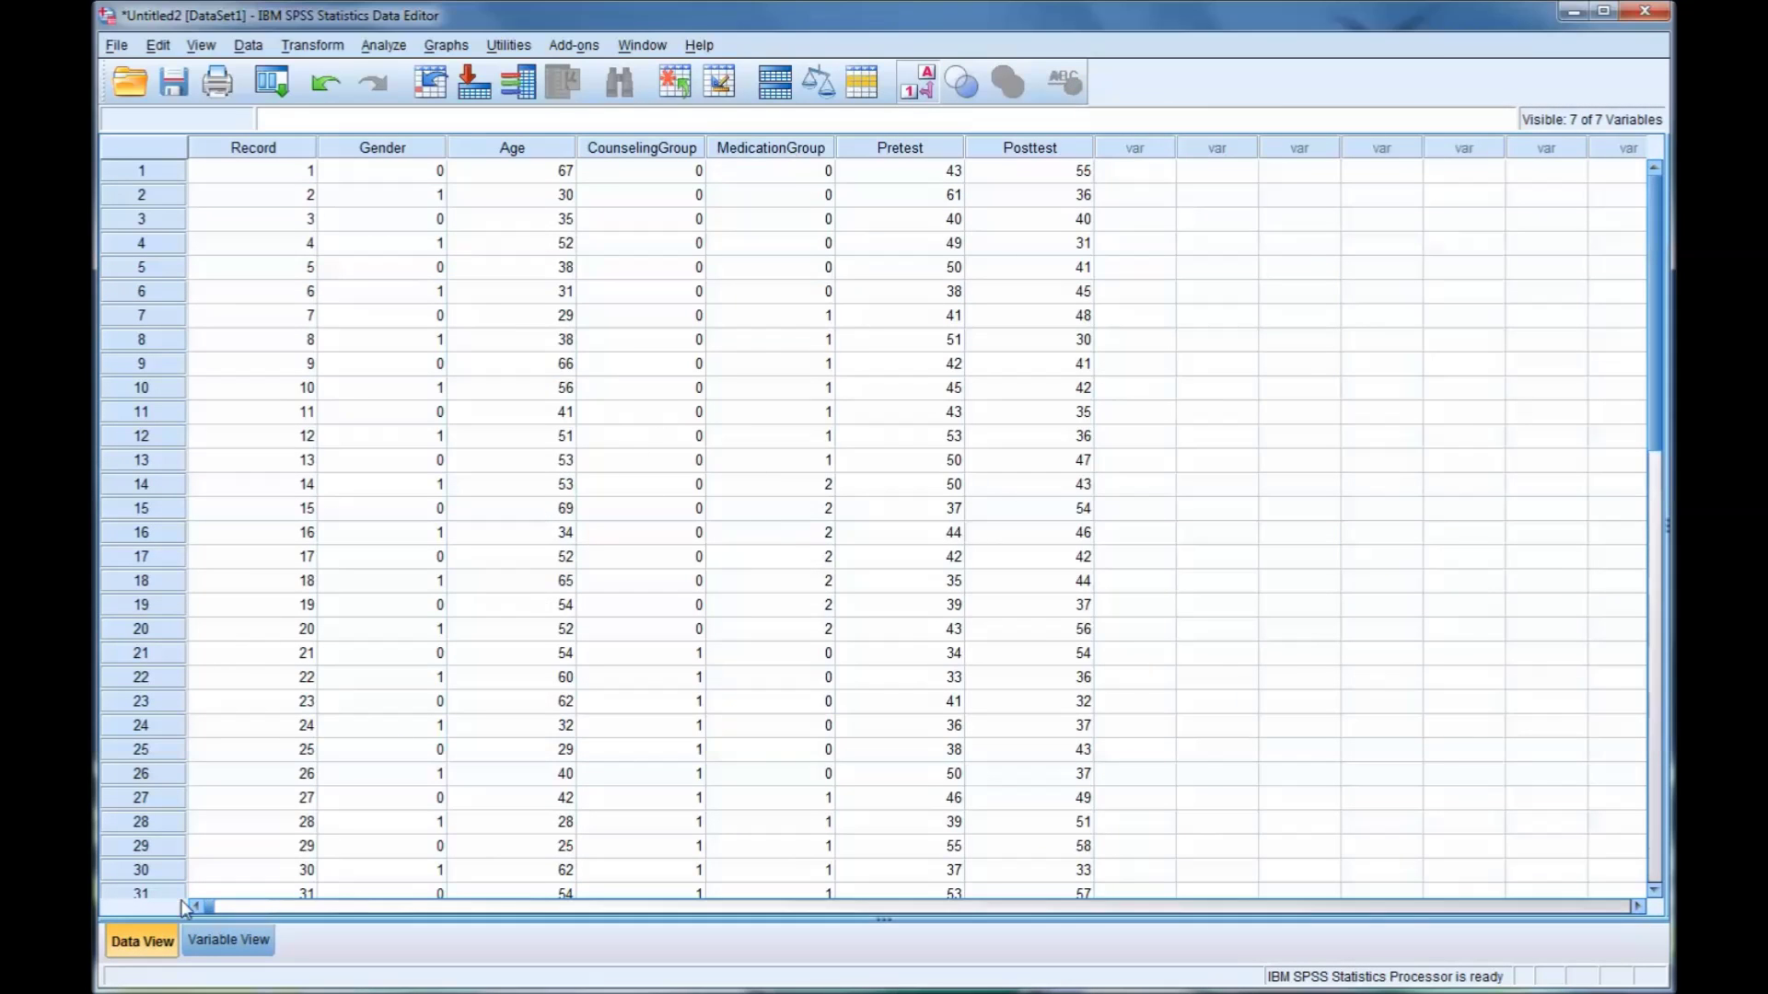
Step: Widen the Label column in the variable definitions and label the Gender variable "Gender"
left_click(212, 948)
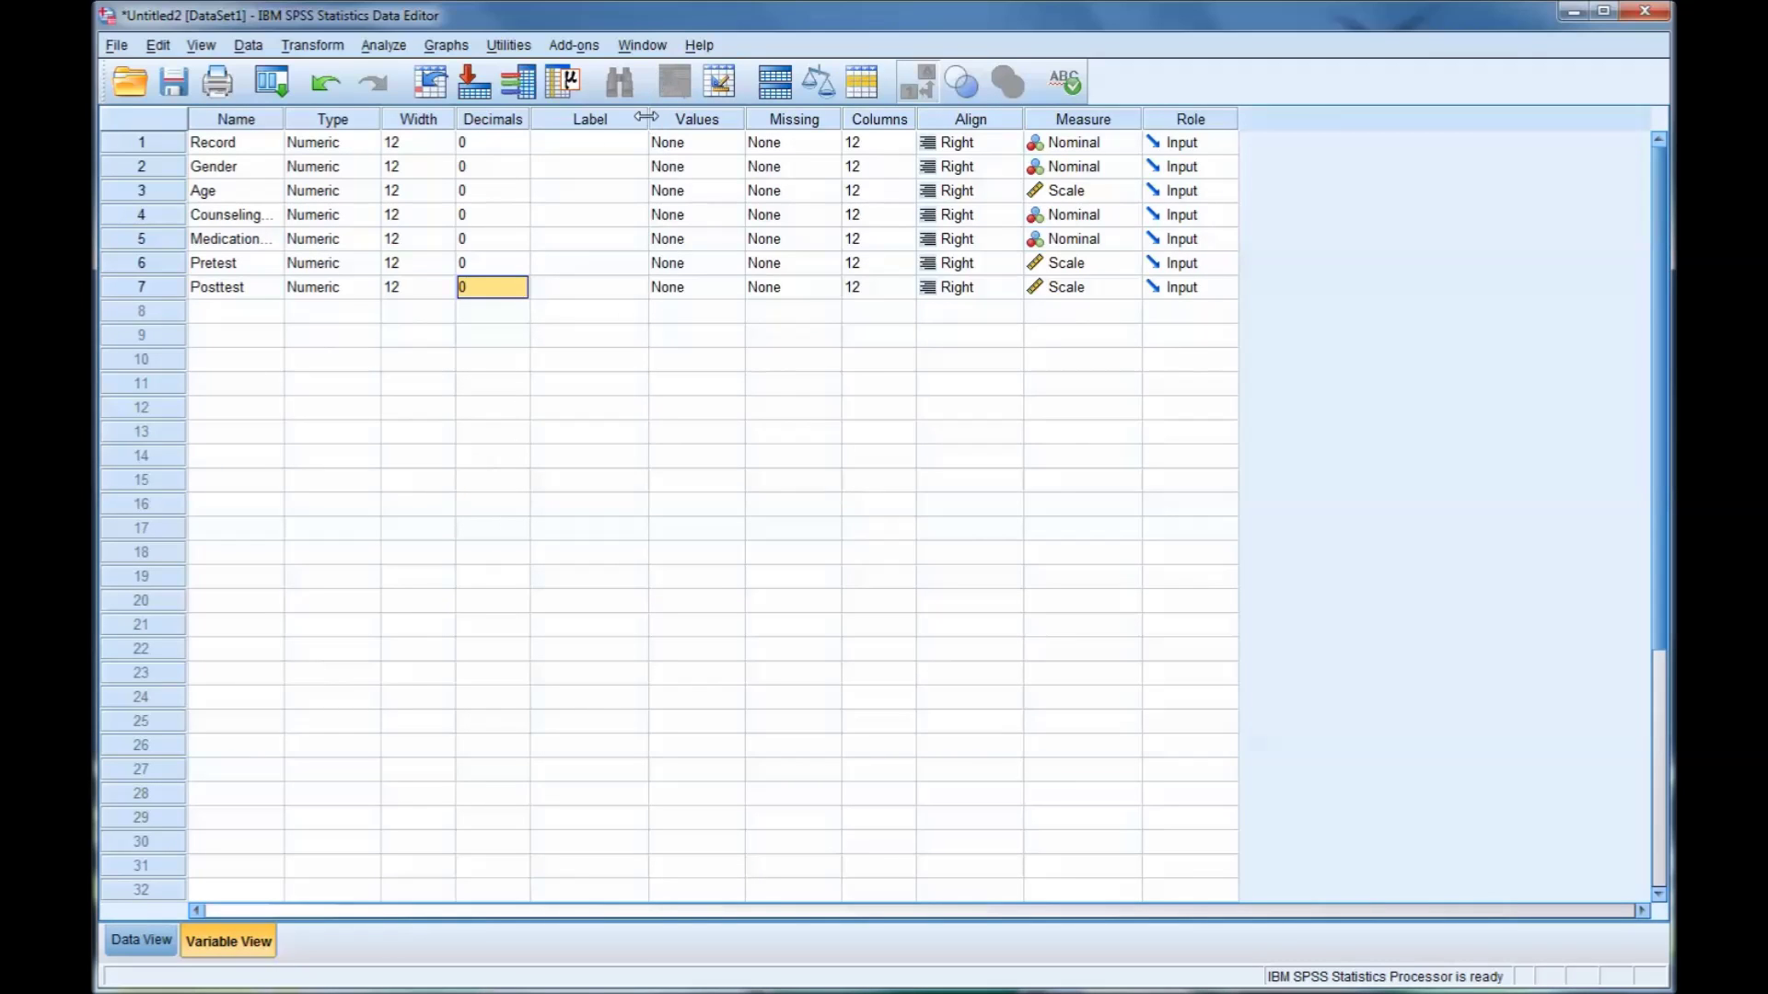
left_click_drag(649, 116, 764, 121)
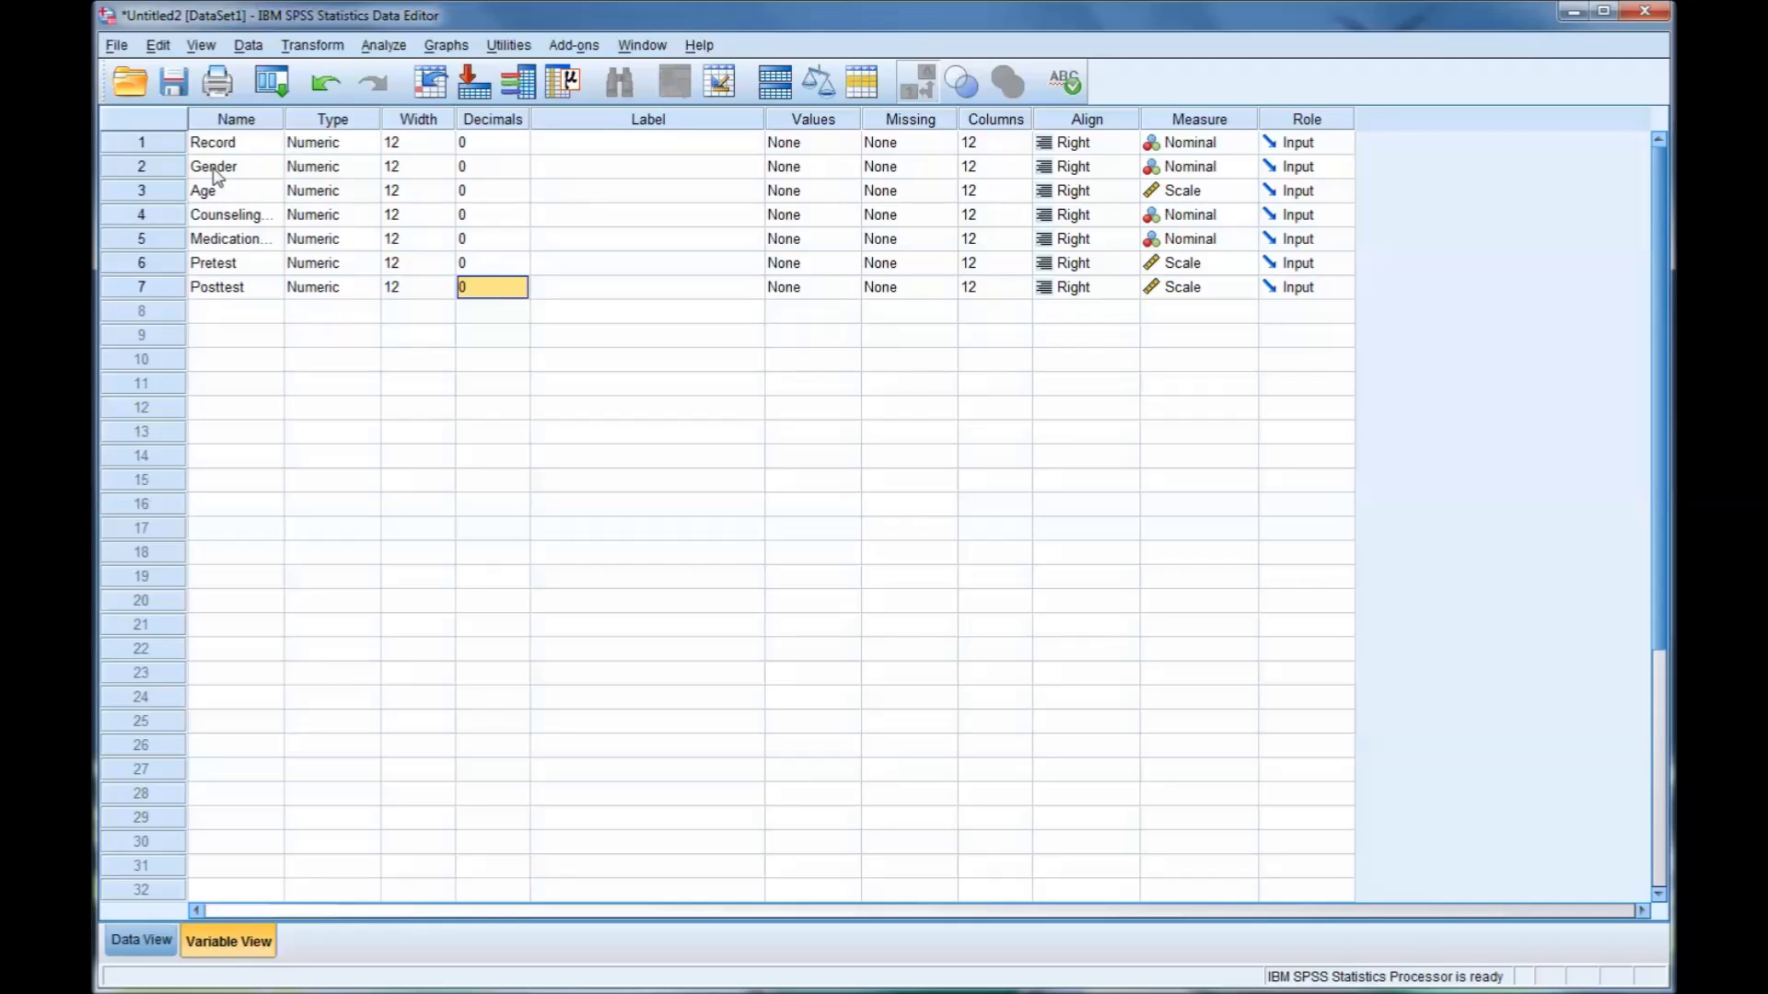
left_click(563, 177)
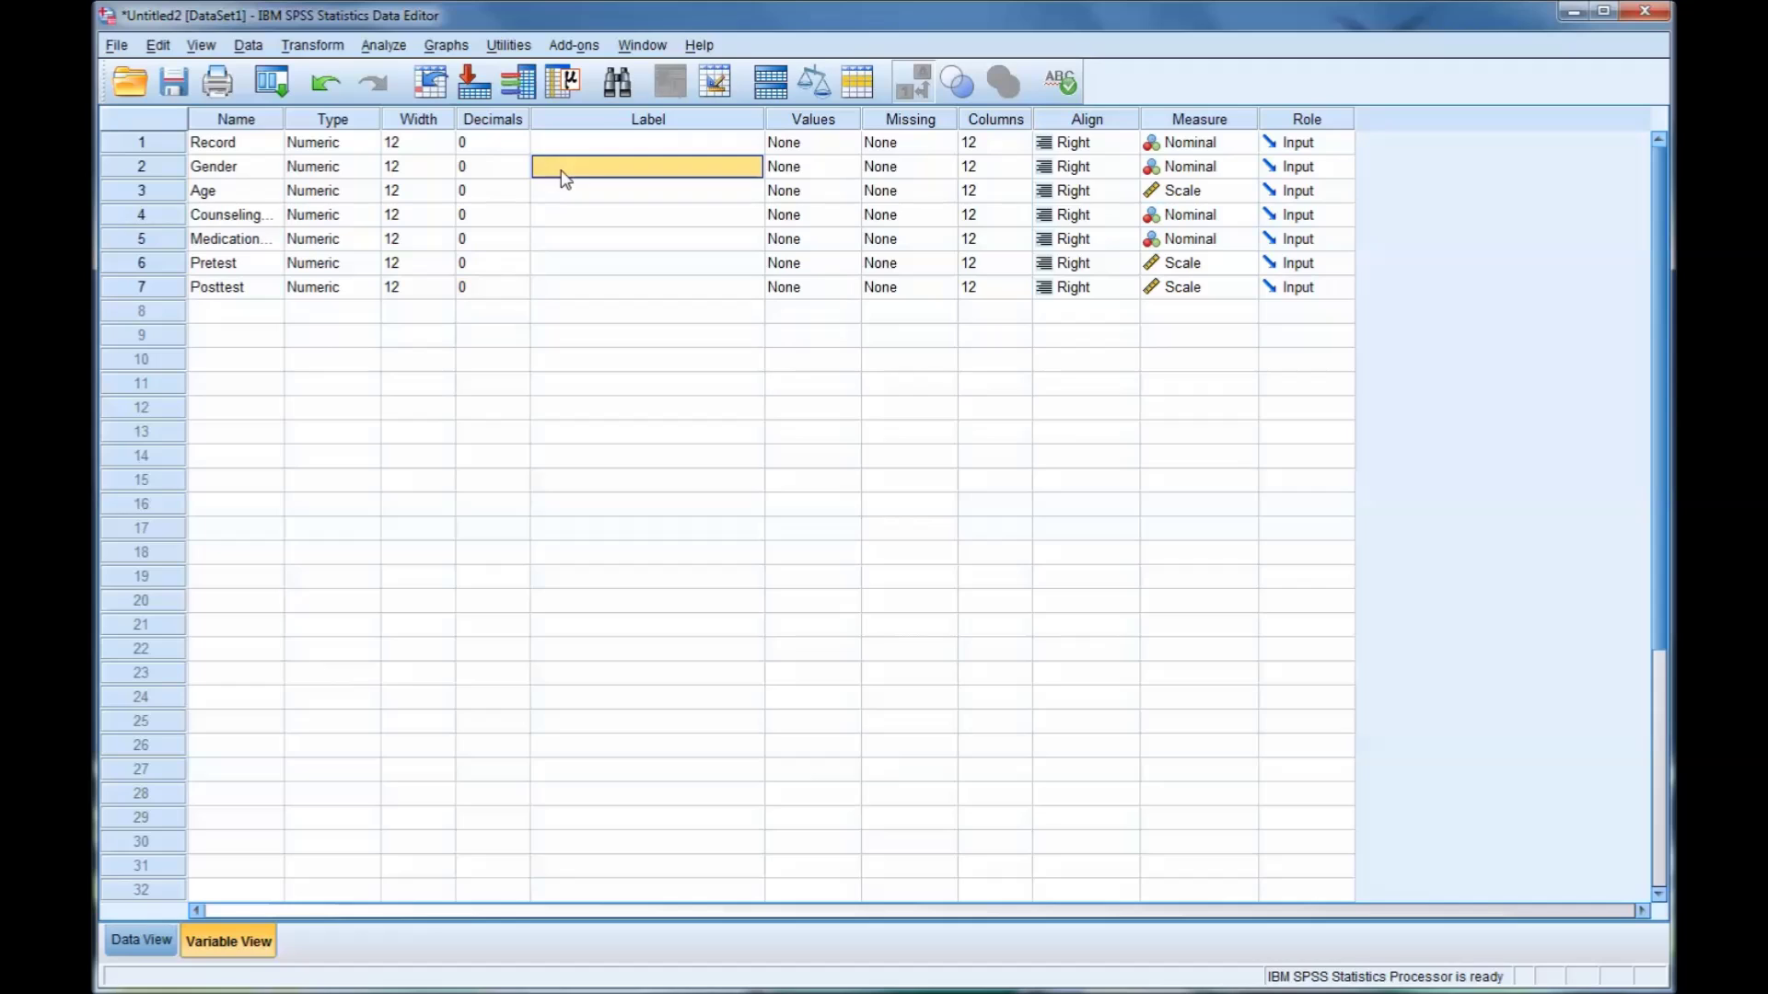
left_click(565, 178)
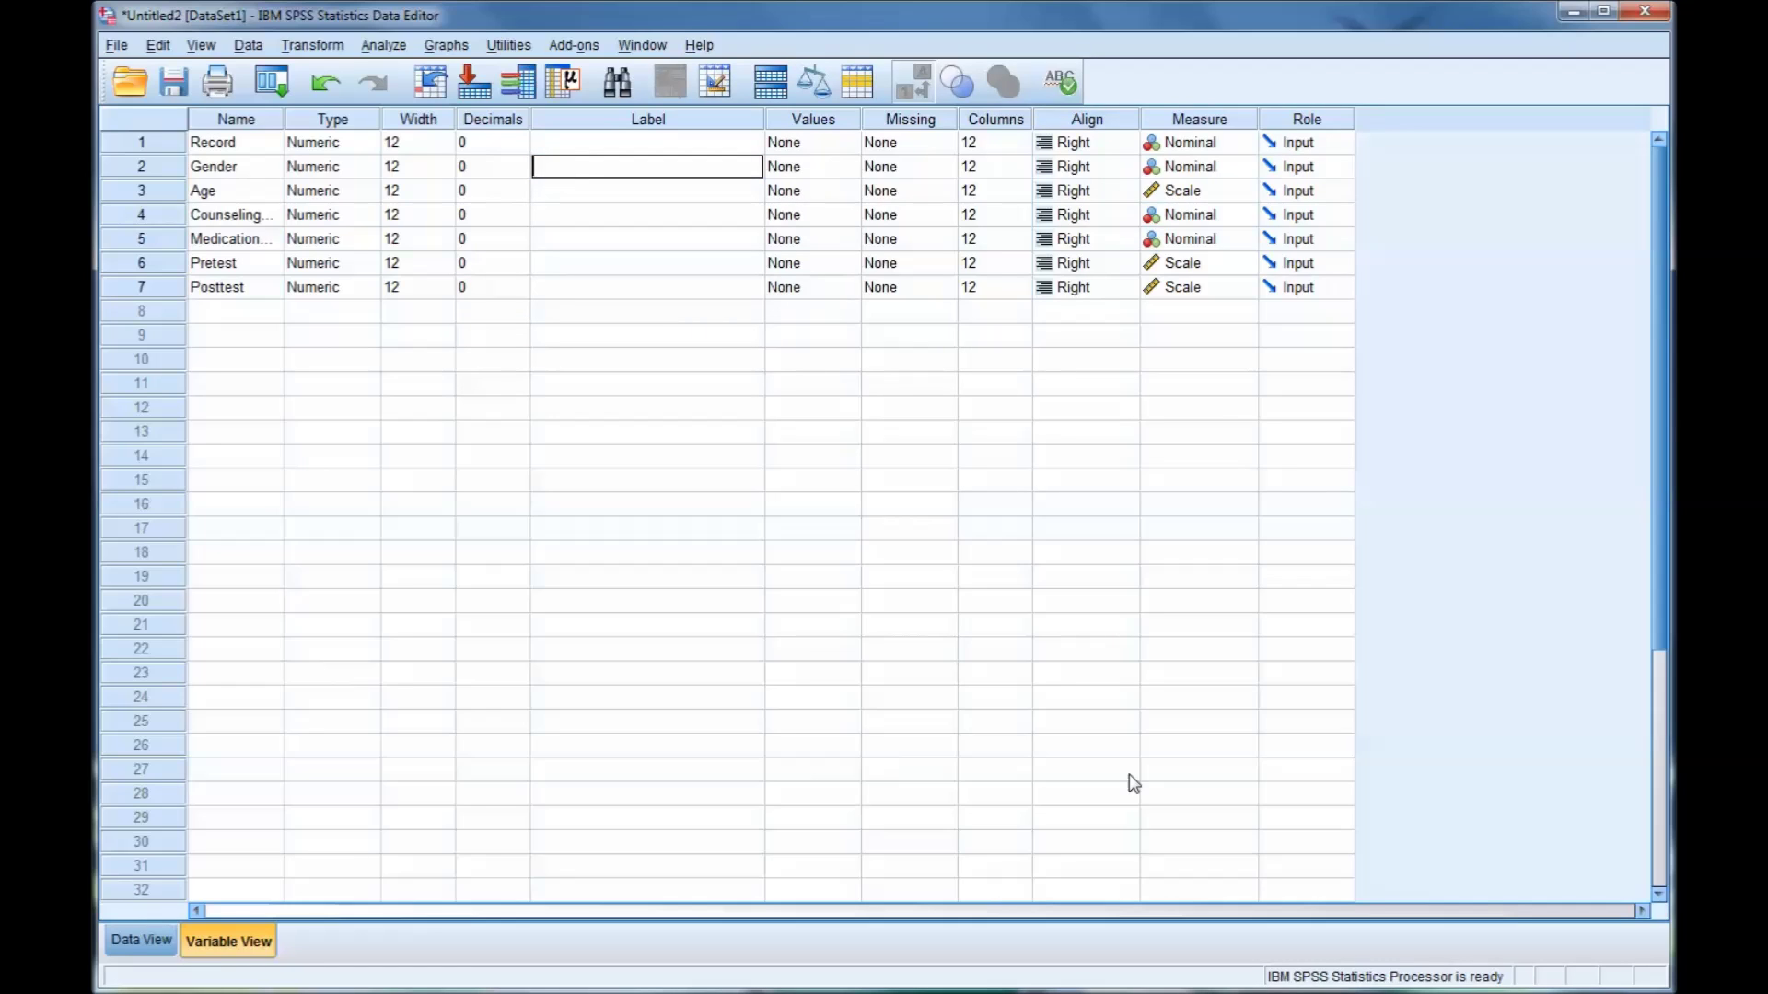
key("Escape")
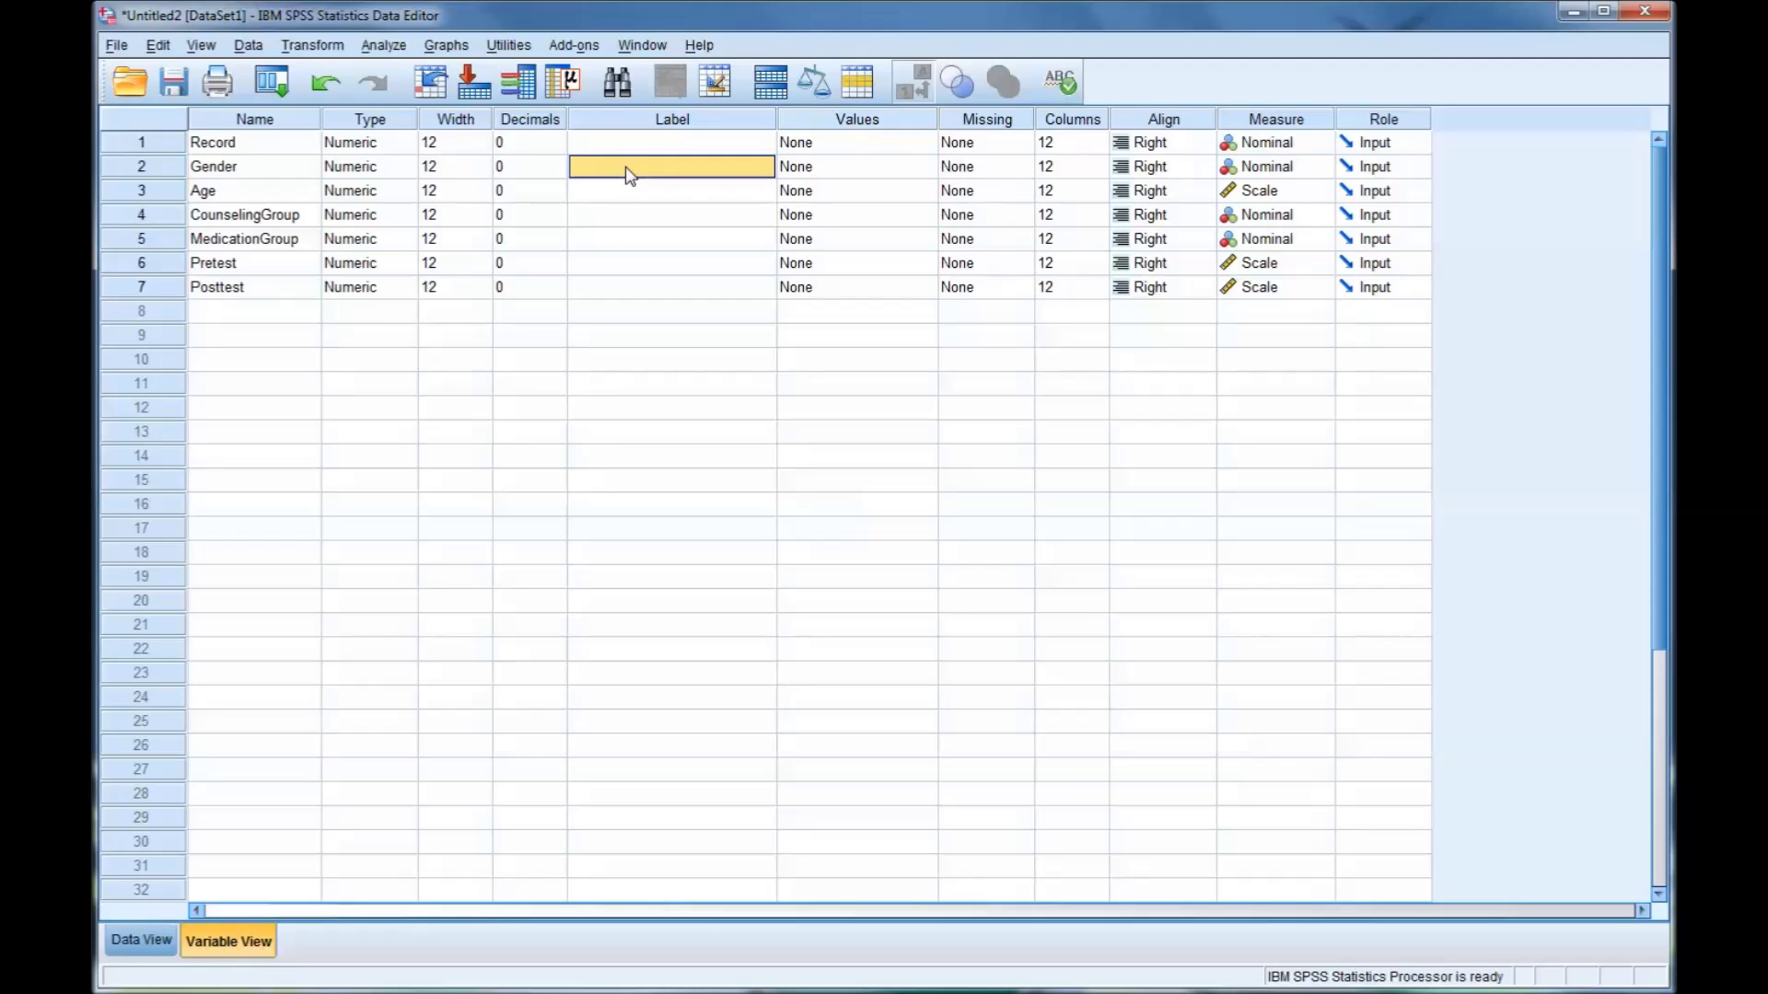
left_click(254, 125)
left_click(575, 169)
type("Gender")
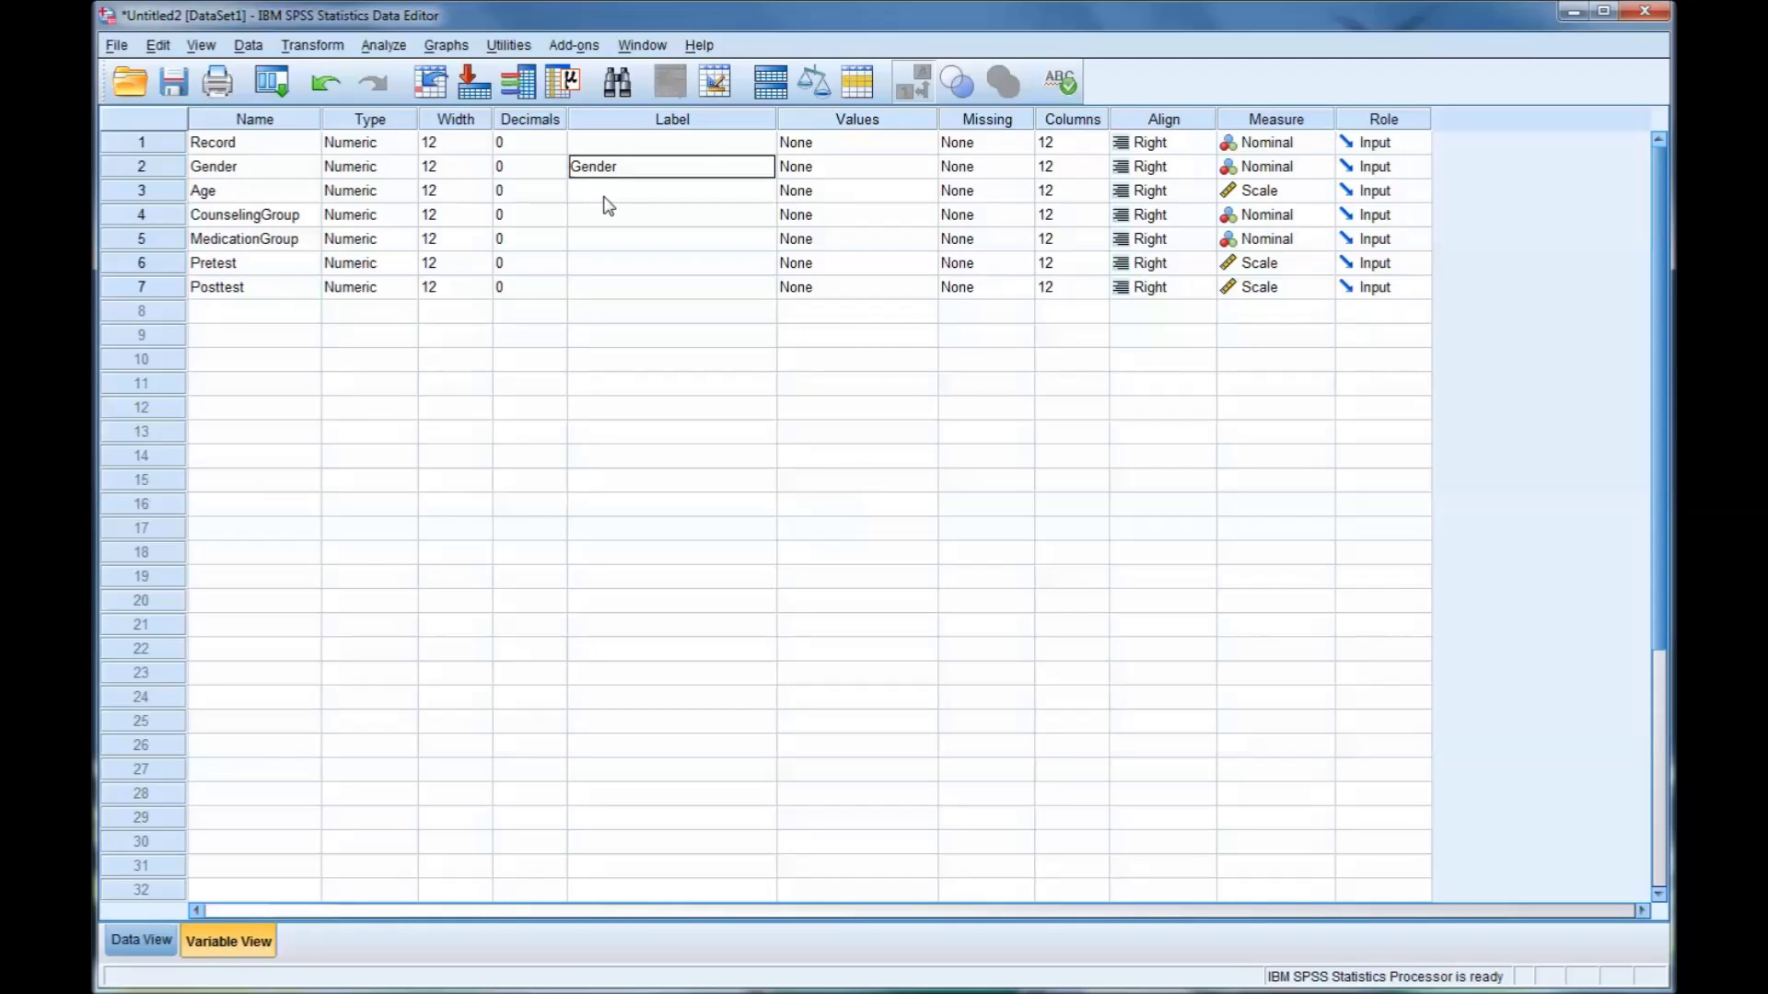
Step: Label the Record variable "Cases" and the Age variable "Age"
left_click(592, 195)
left_click(593, 143)
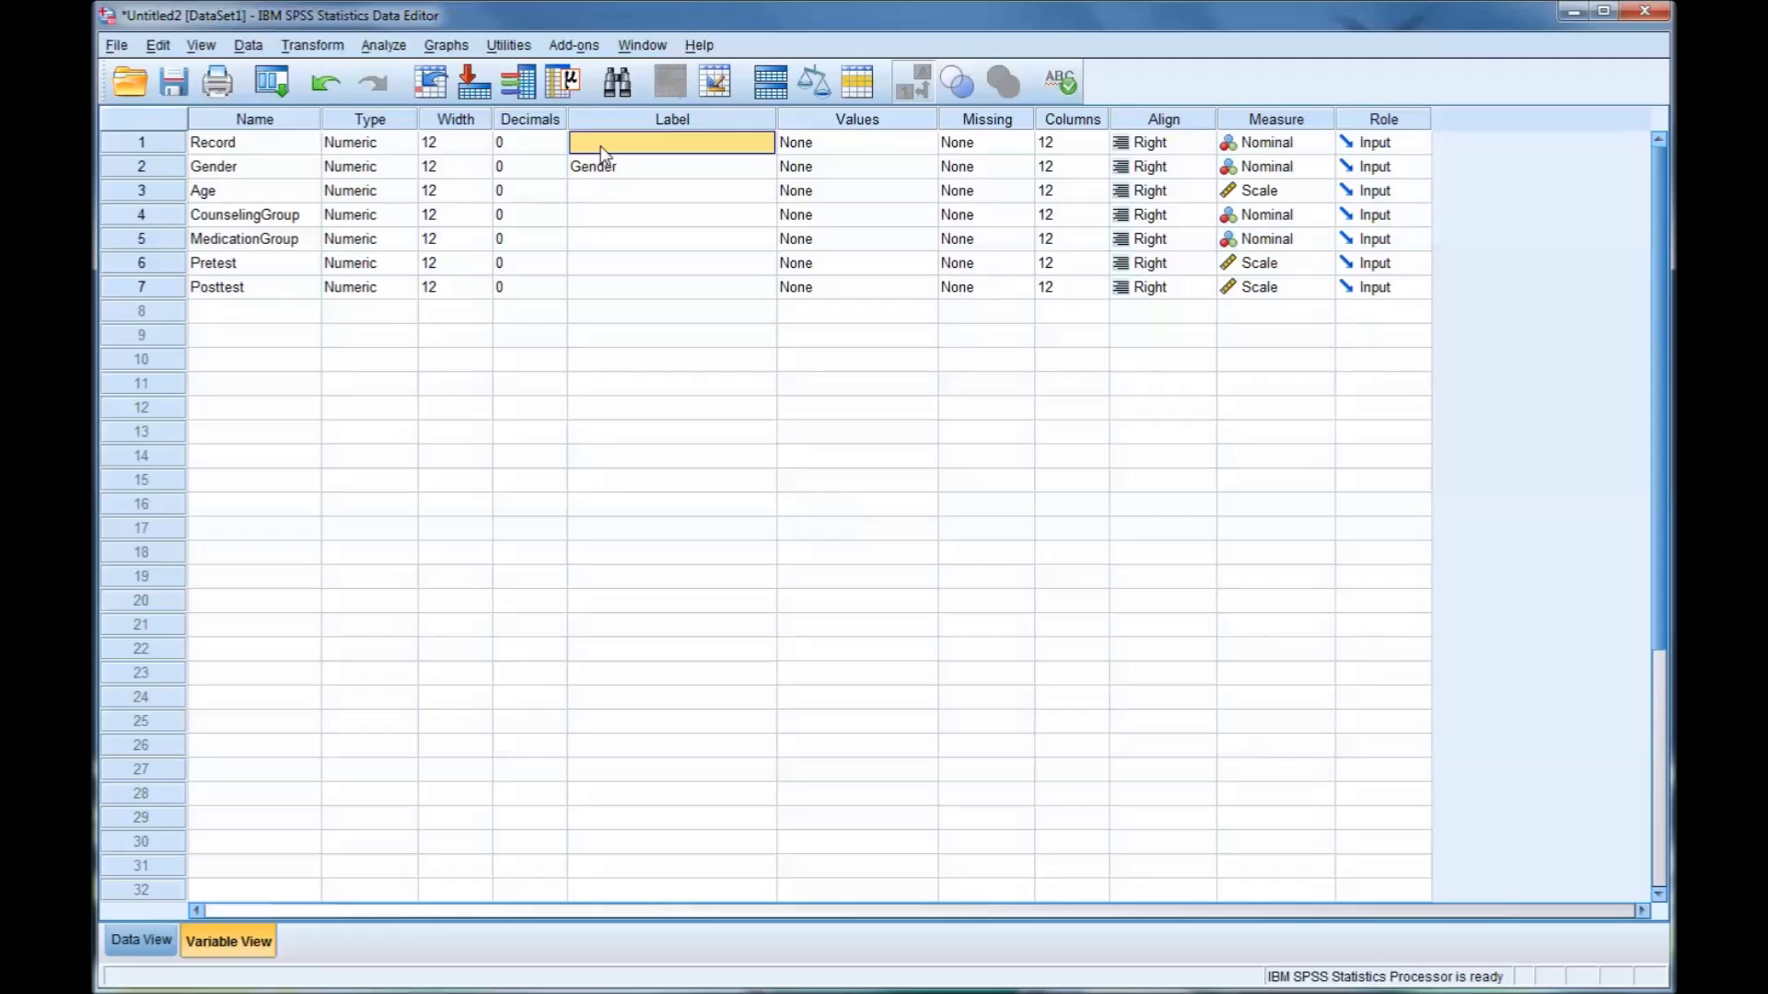
type("Case")
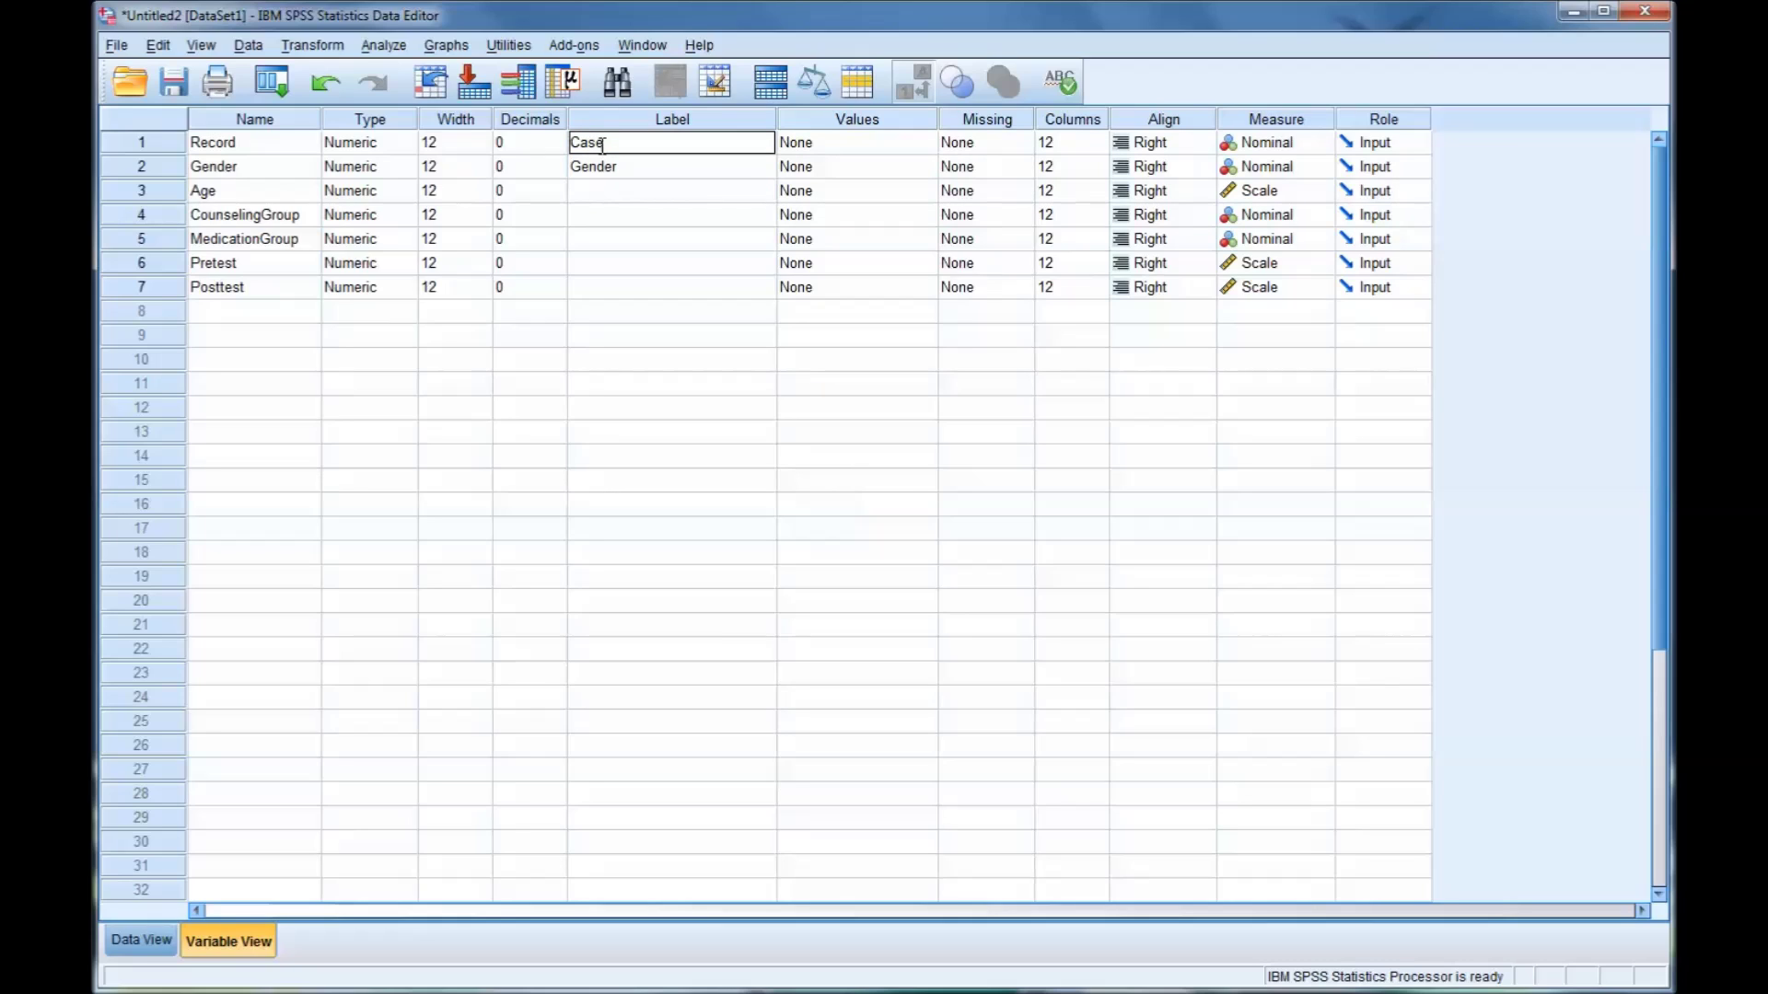
type("s")
left_click(597, 197)
type("Age")
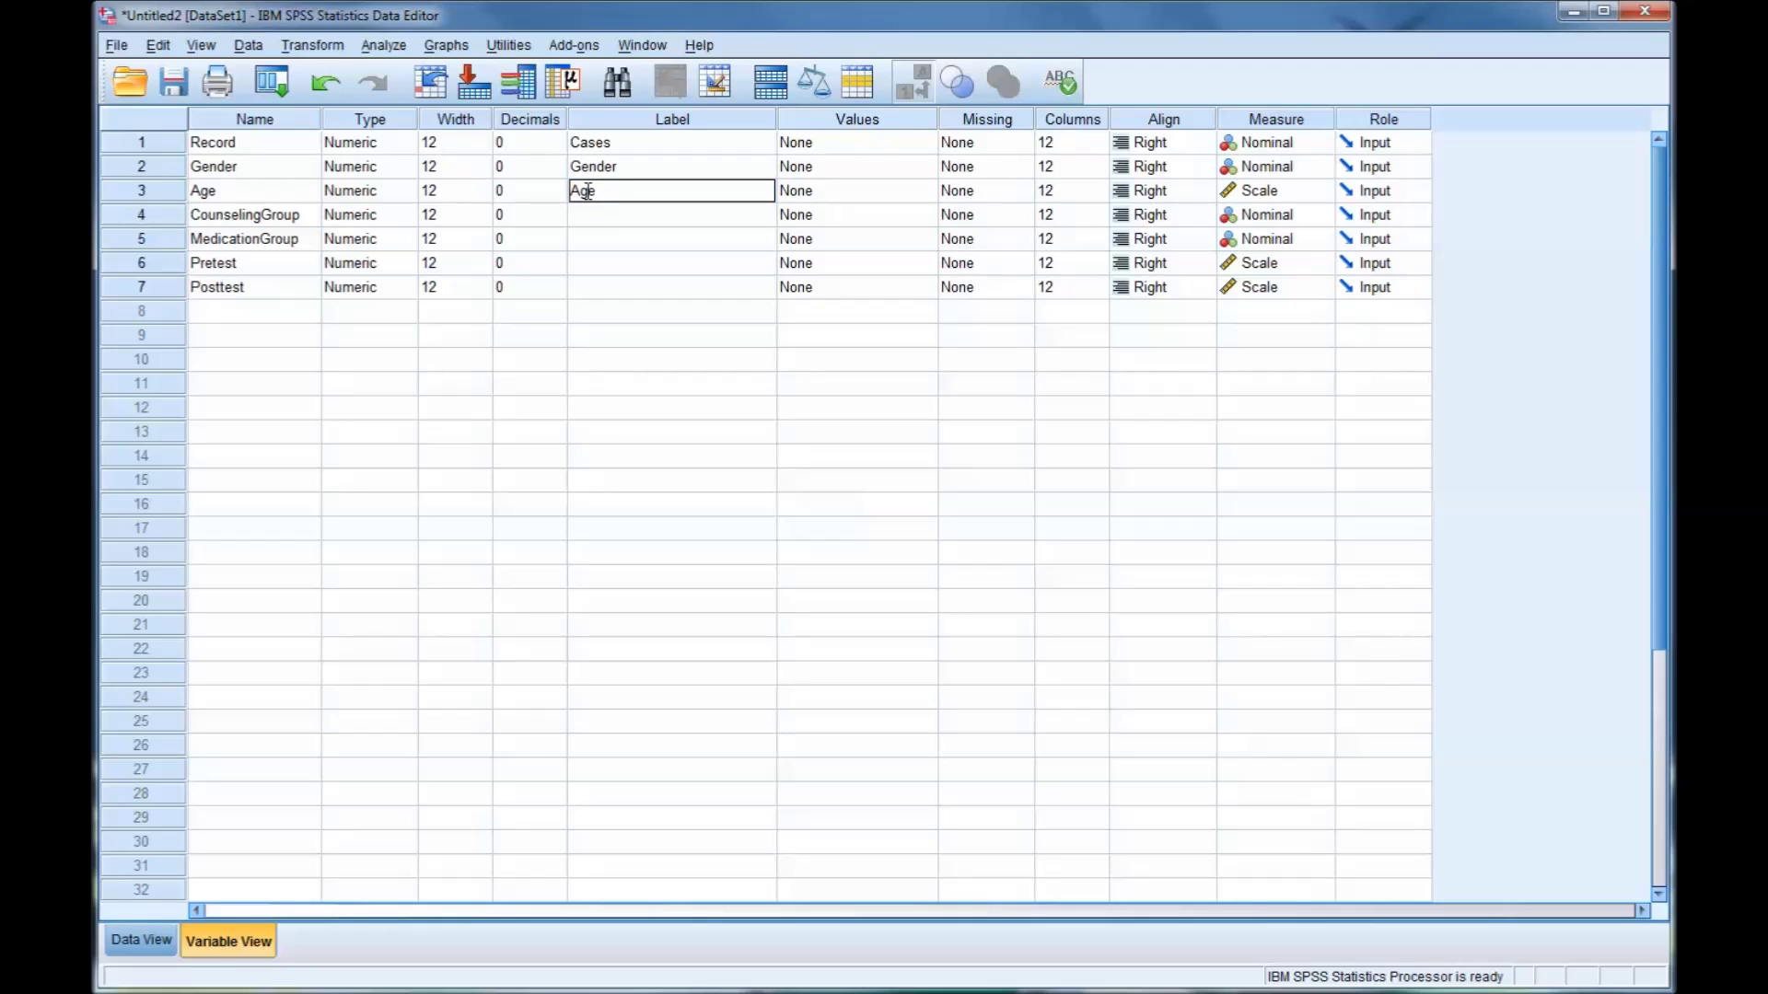
Step: Label CounselingGroup as "Counseling Group" and MedicationGroup as "Medication Group"
left_click(613, 224)
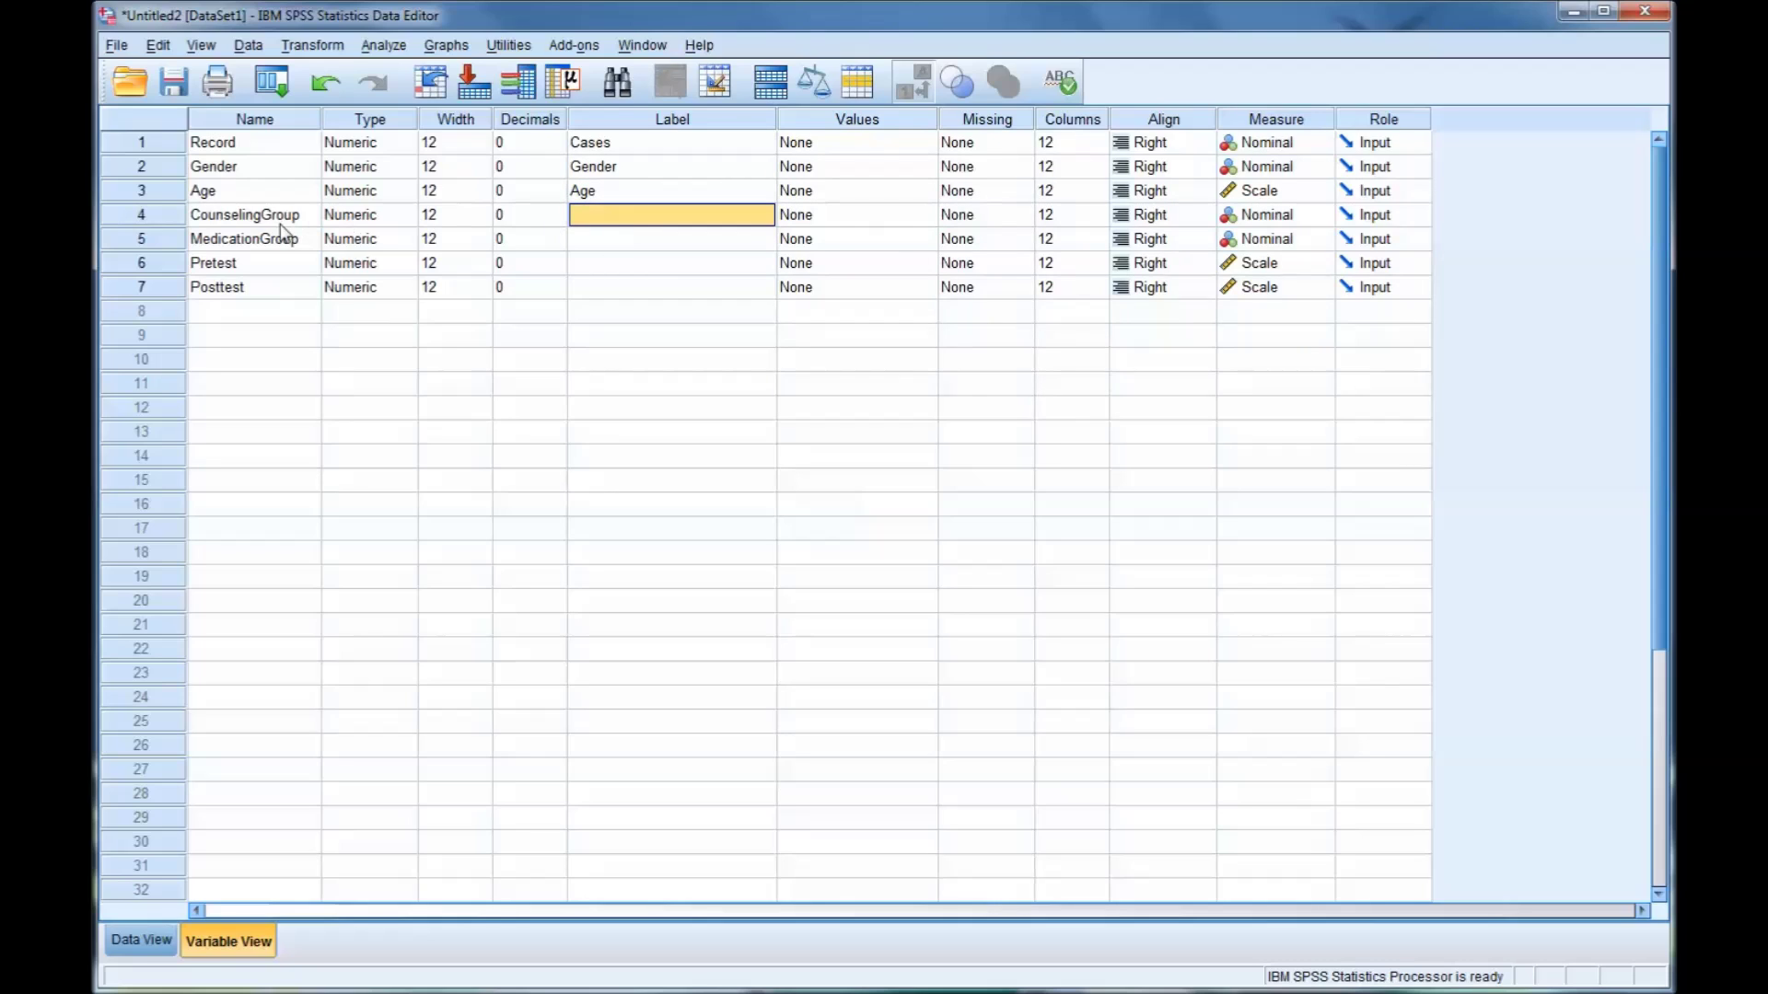
left_click(249, 123)
left_click(606, 124)
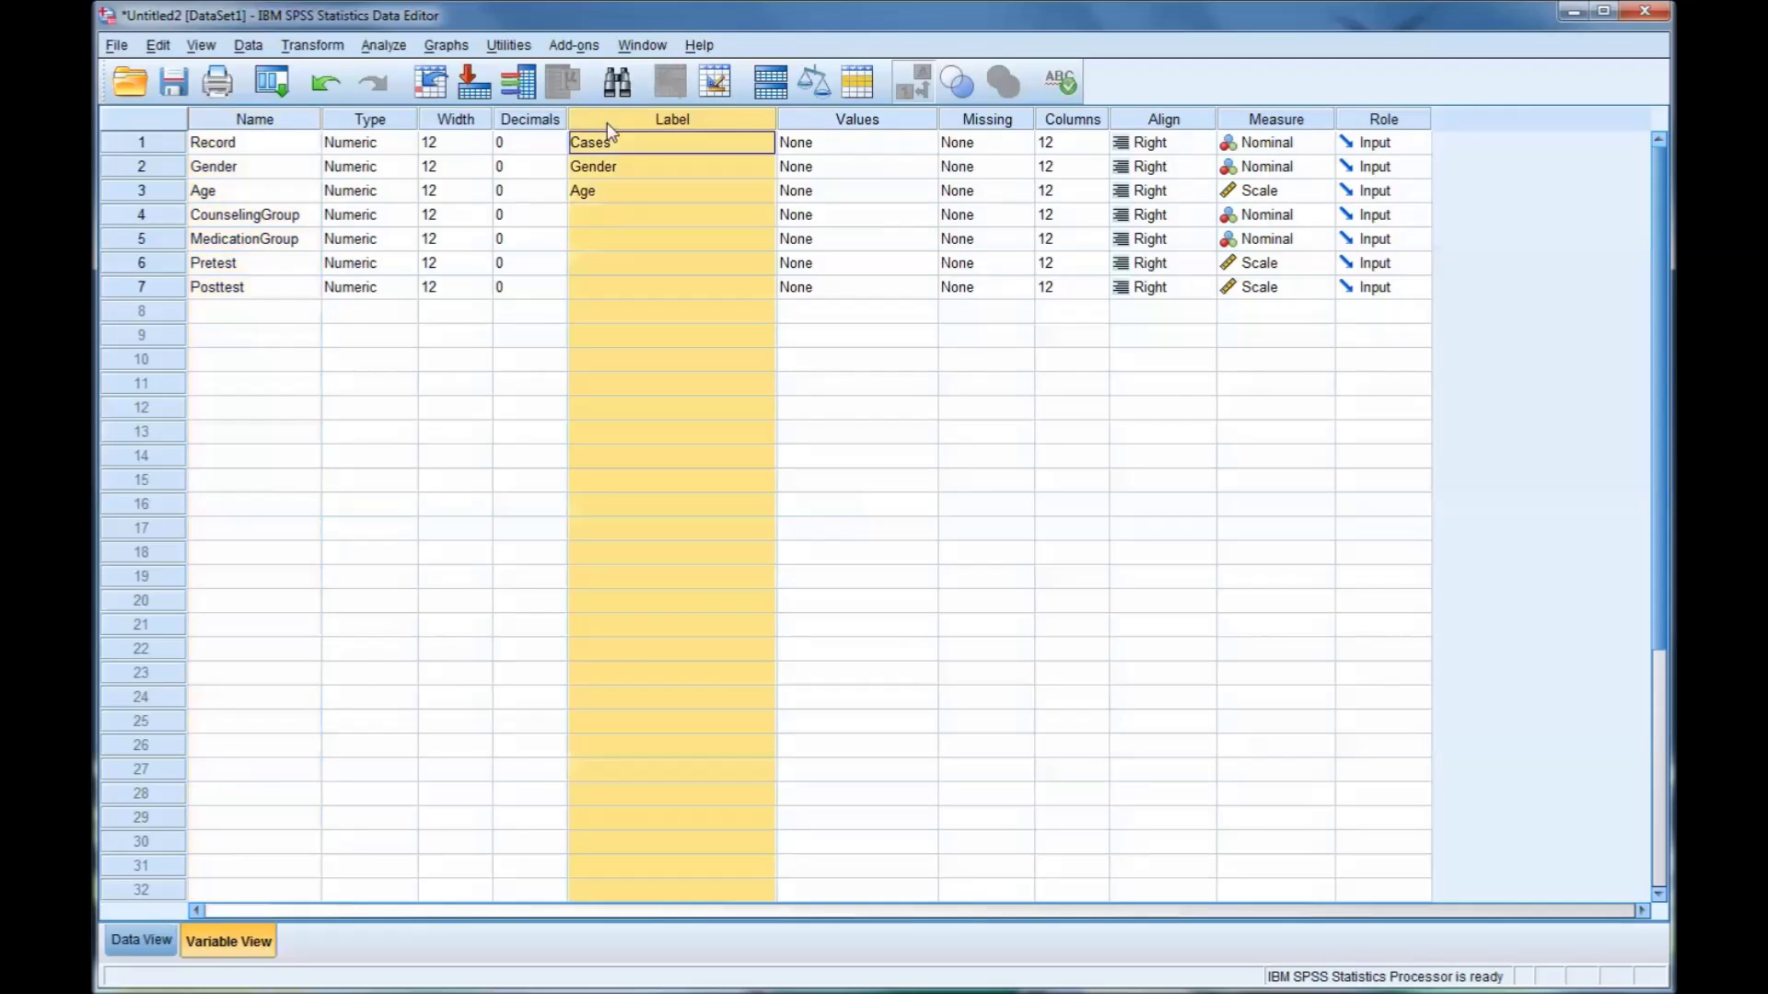
left_click(614, 216)
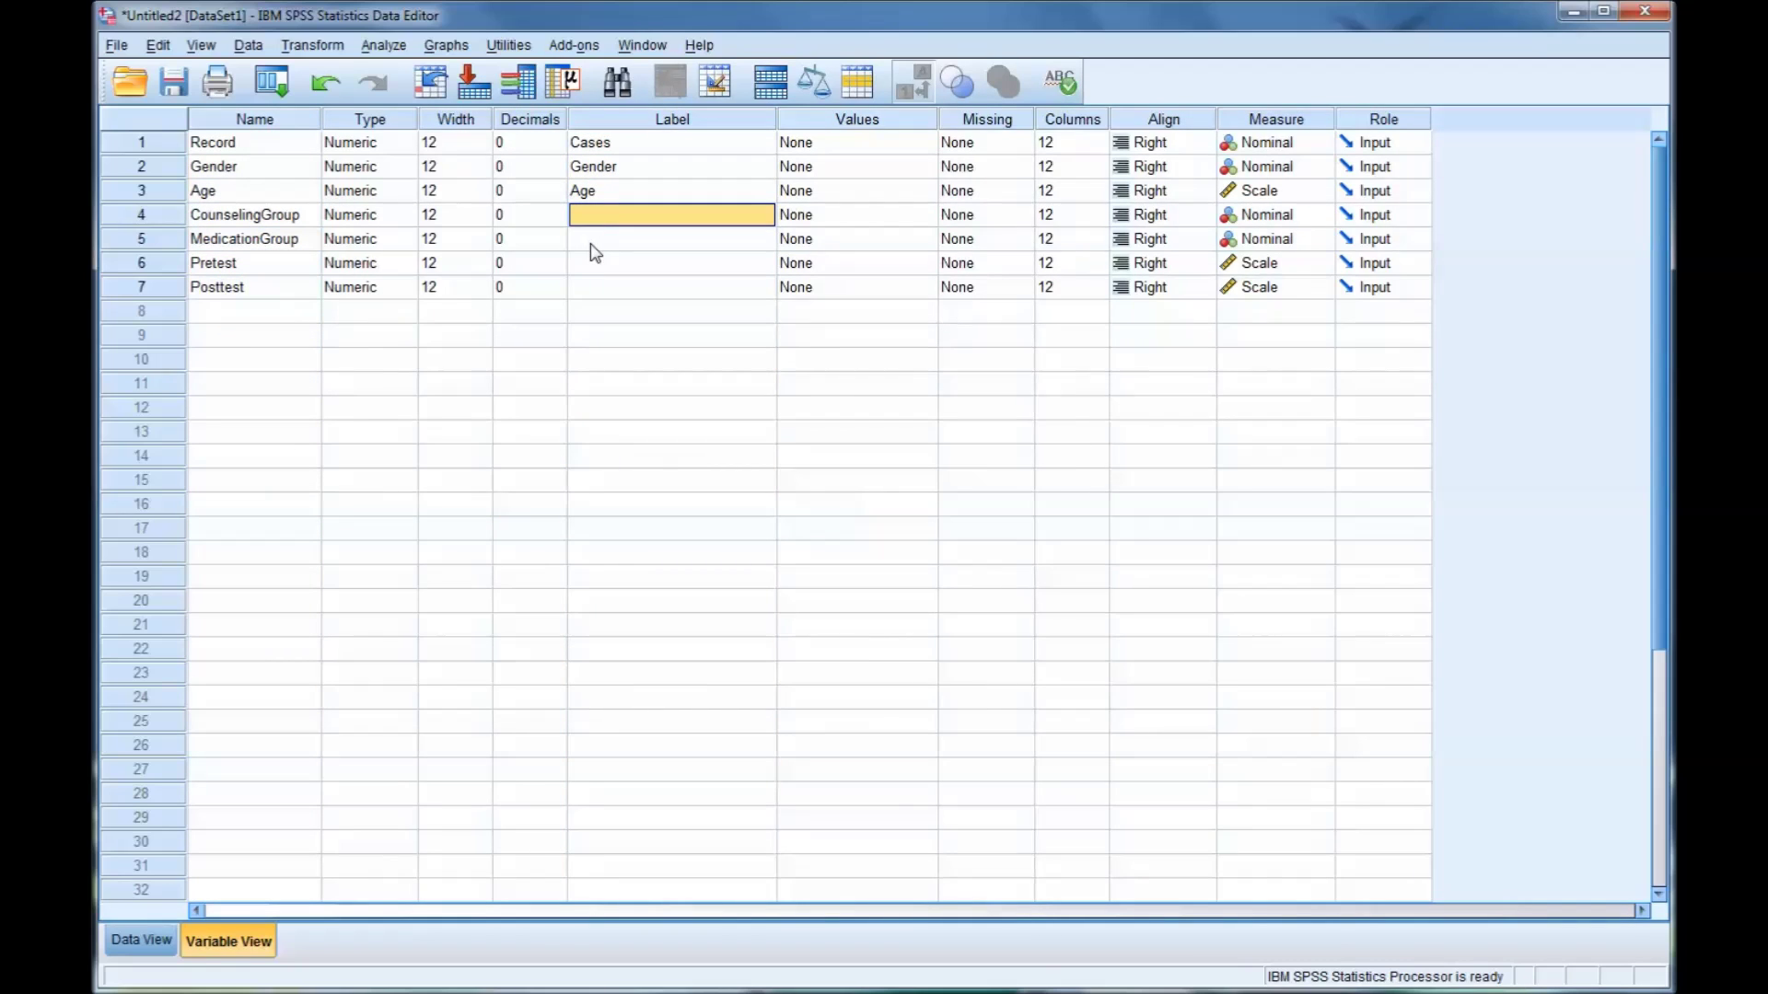
type("Counsel")
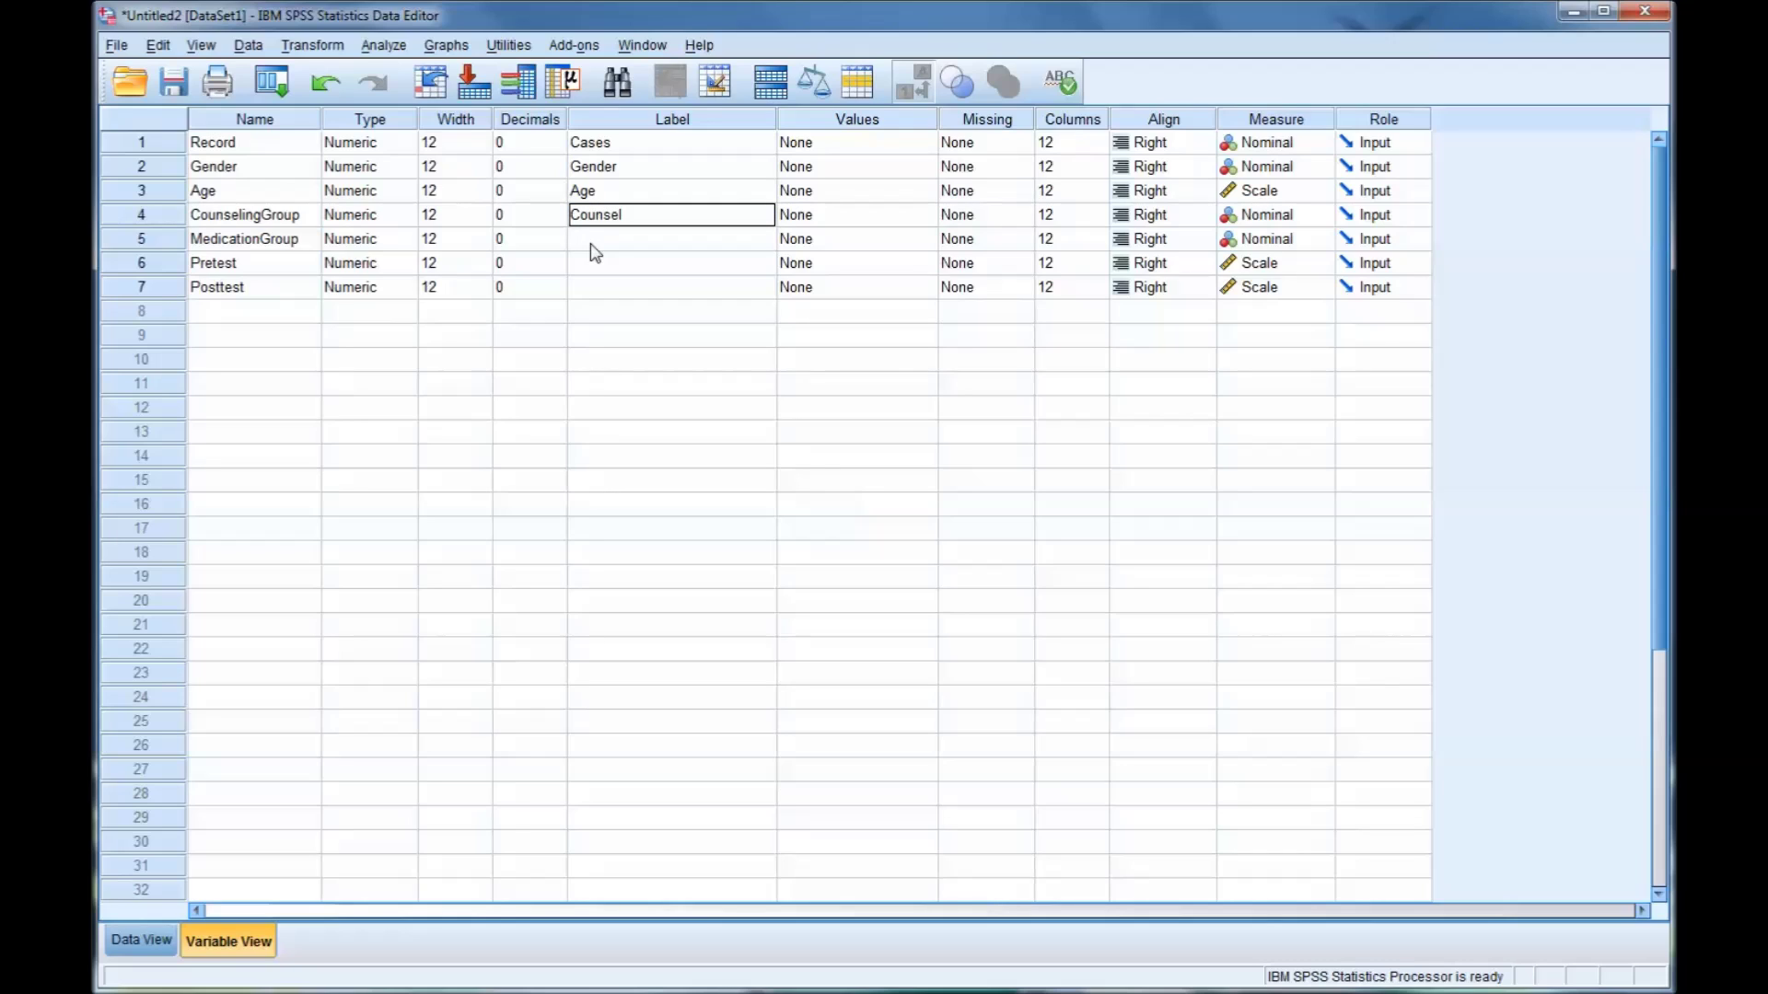
type("ing Group")
left_click(593, 247)
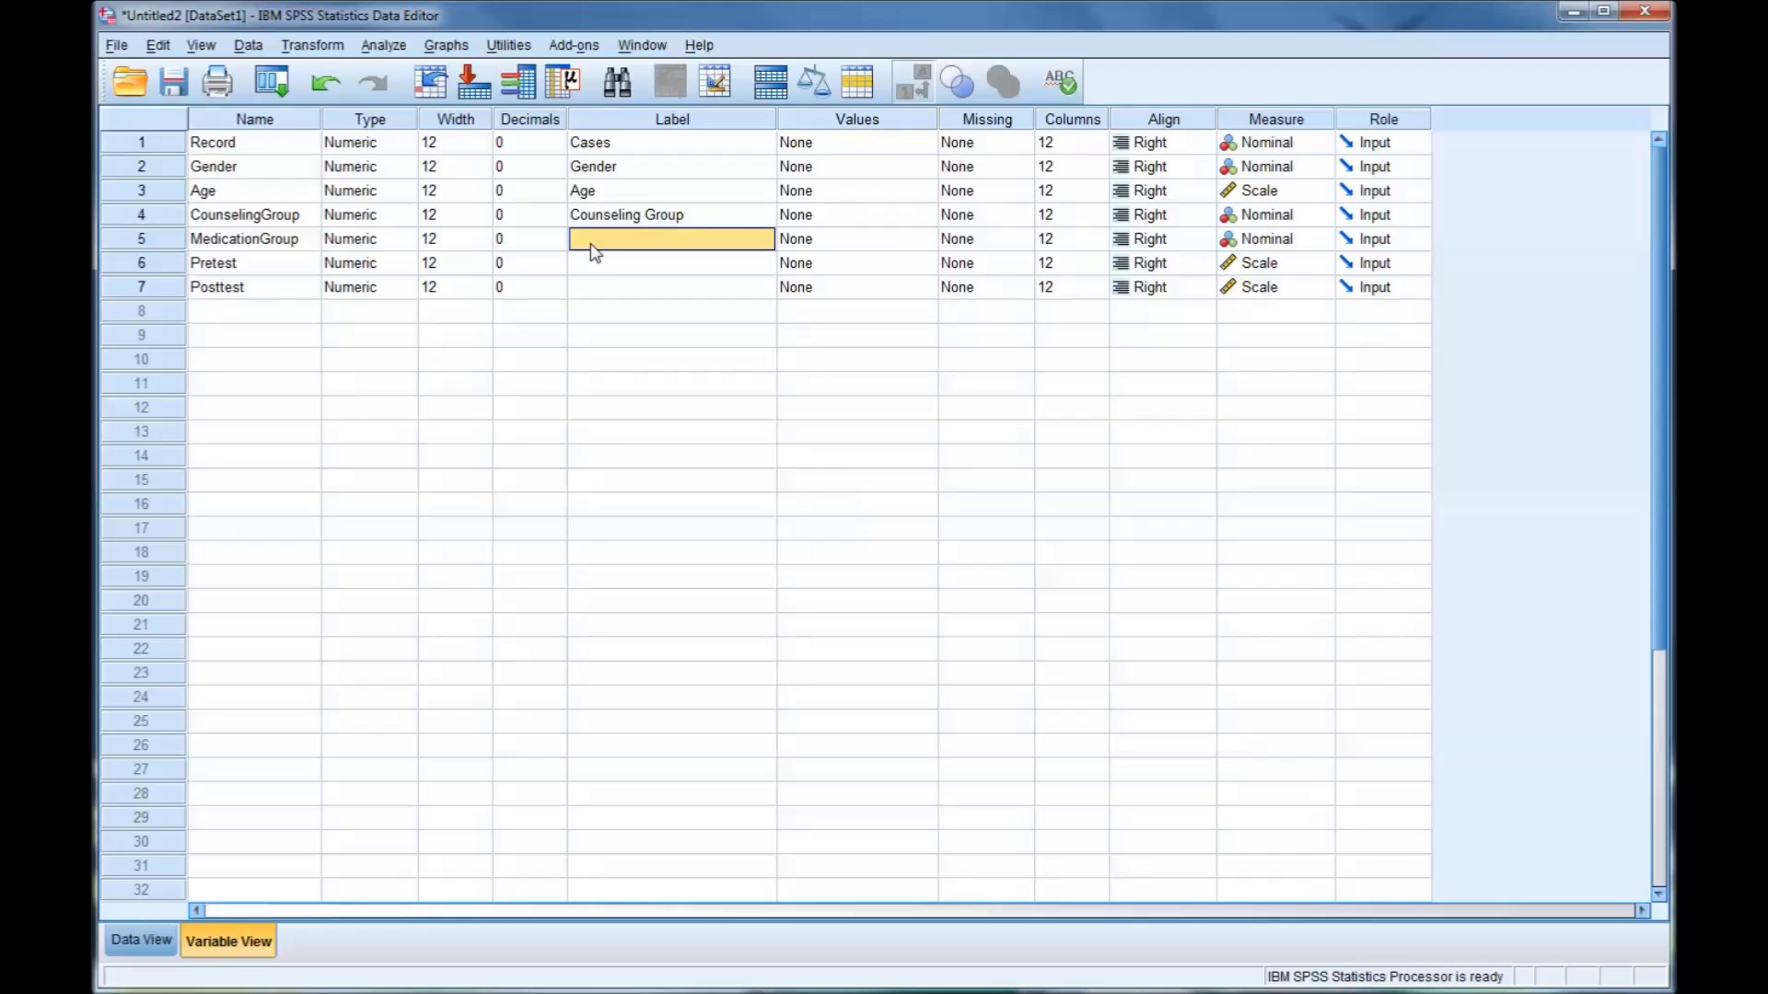
type("Medica")
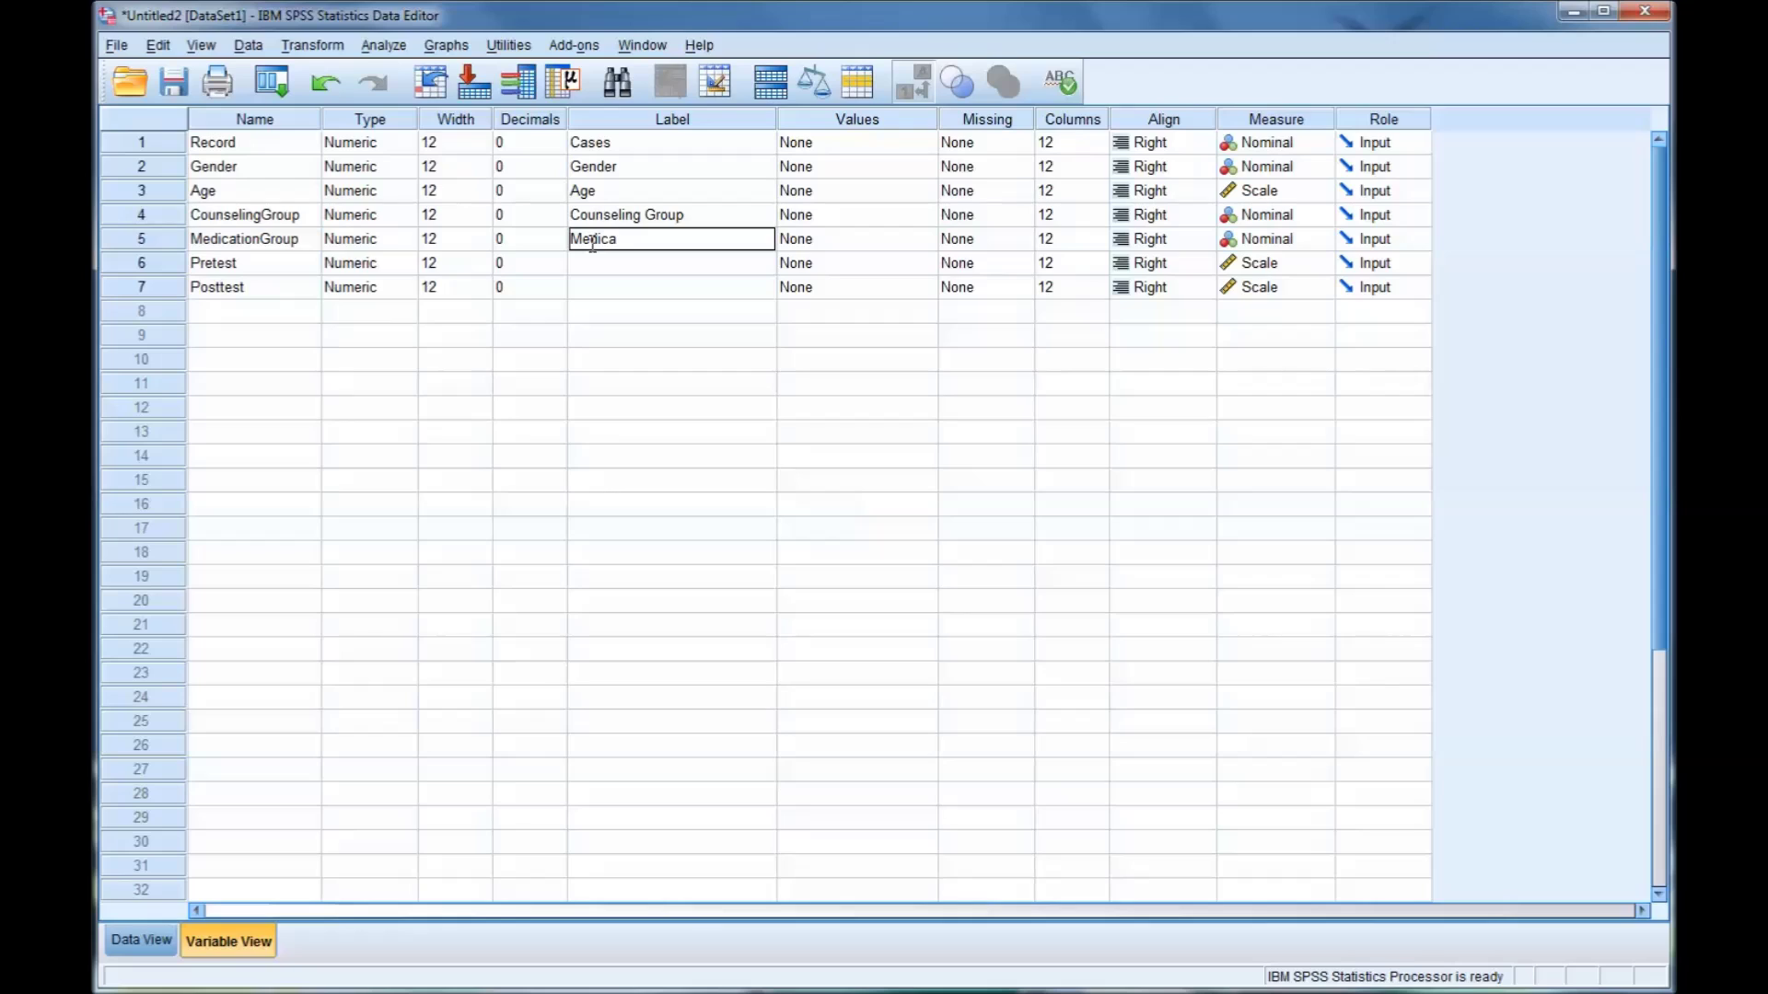
type("tion Group")
key("Tab")
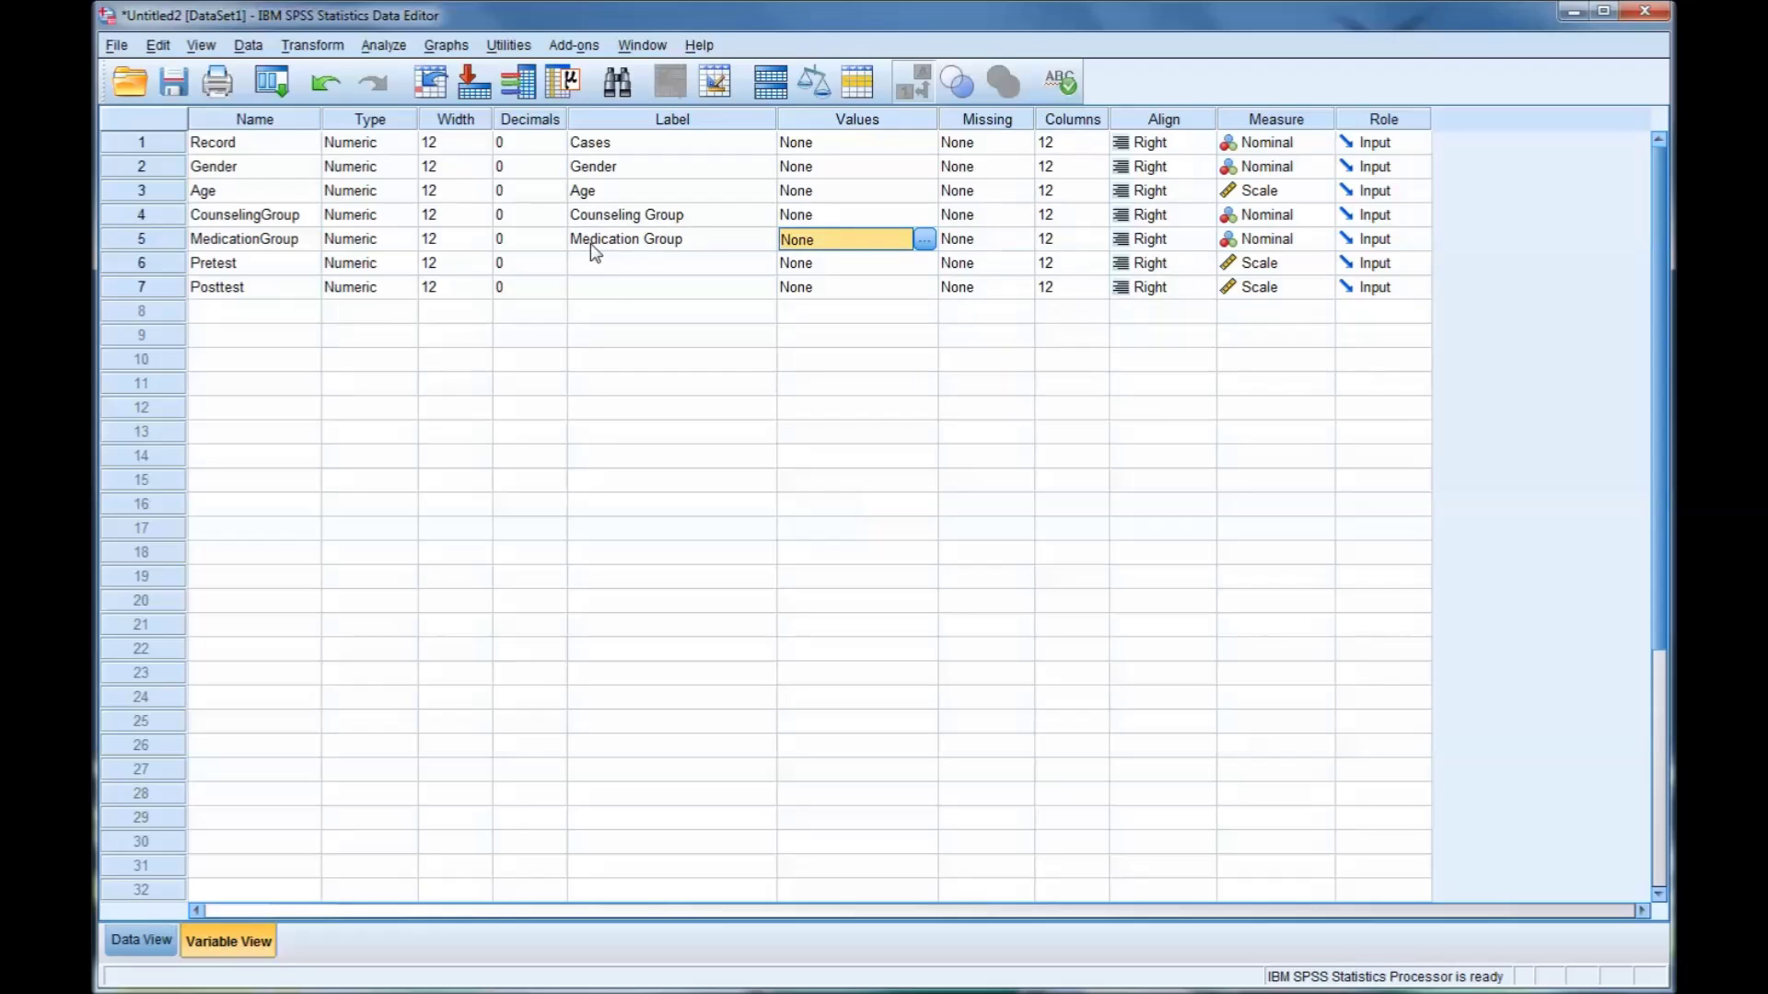
Step: Label the Pretest variable "Pretest" and the Posttest variable "Posttest"
left_click(612, 267)
type("Prete")
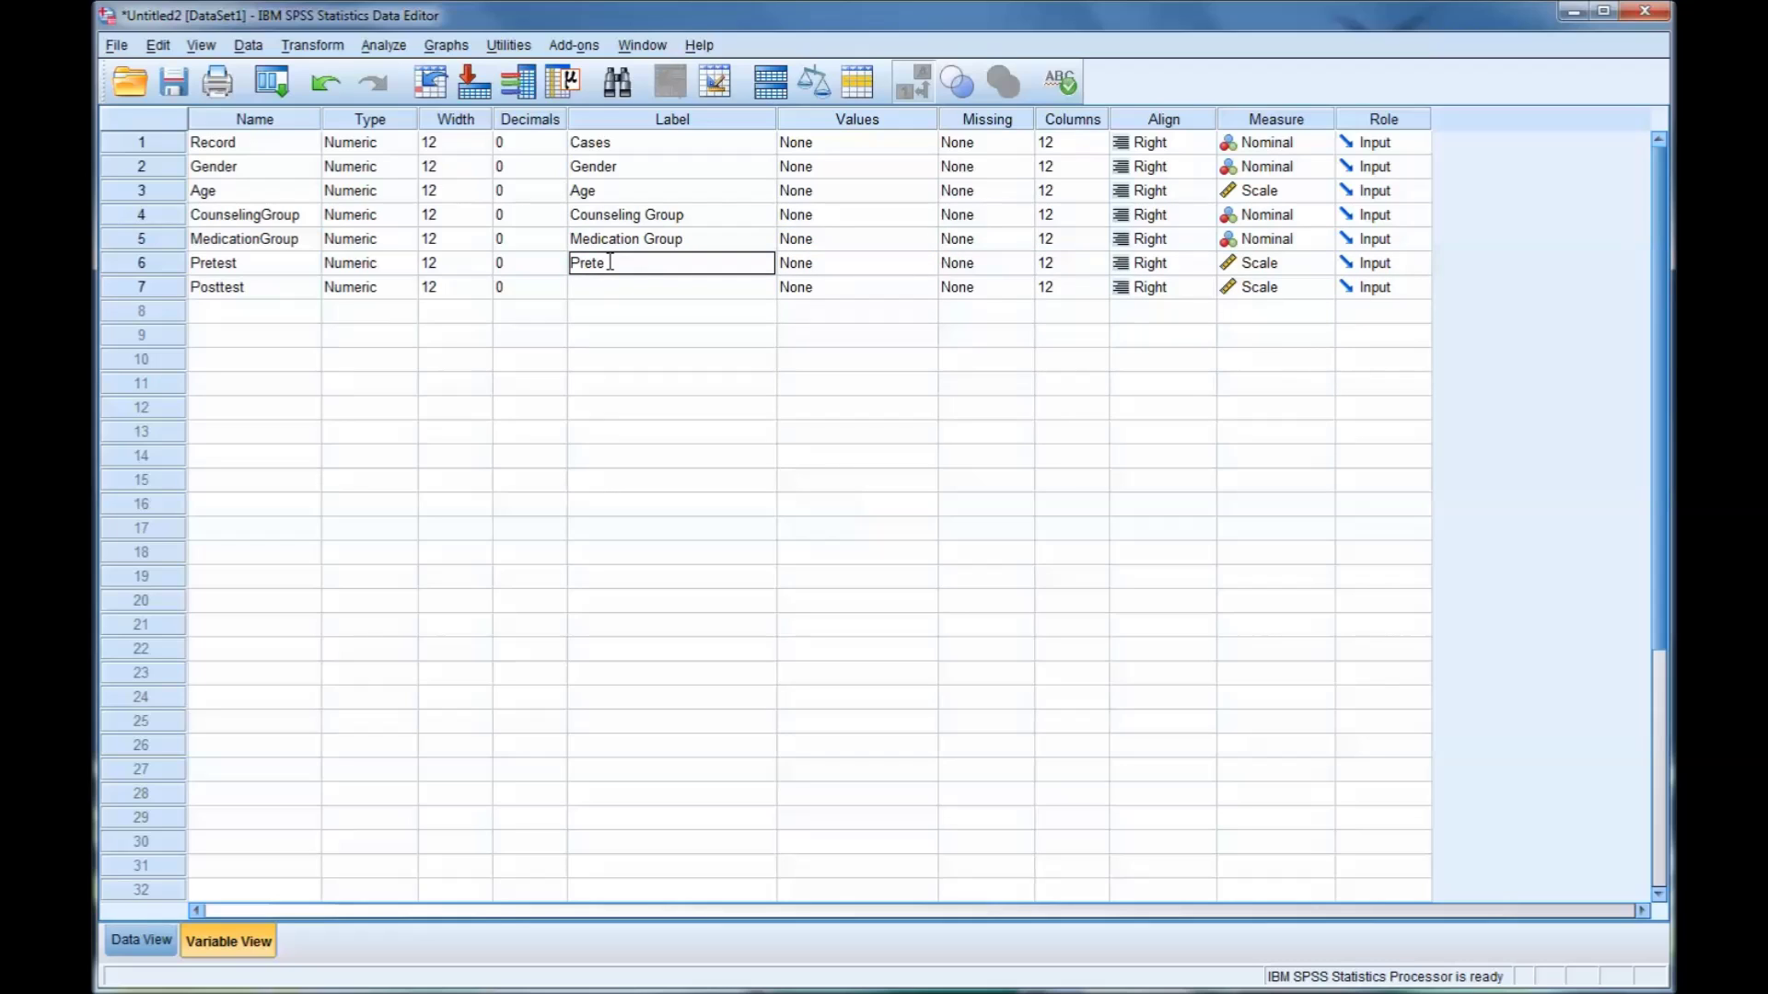
type("st")
key("Return")
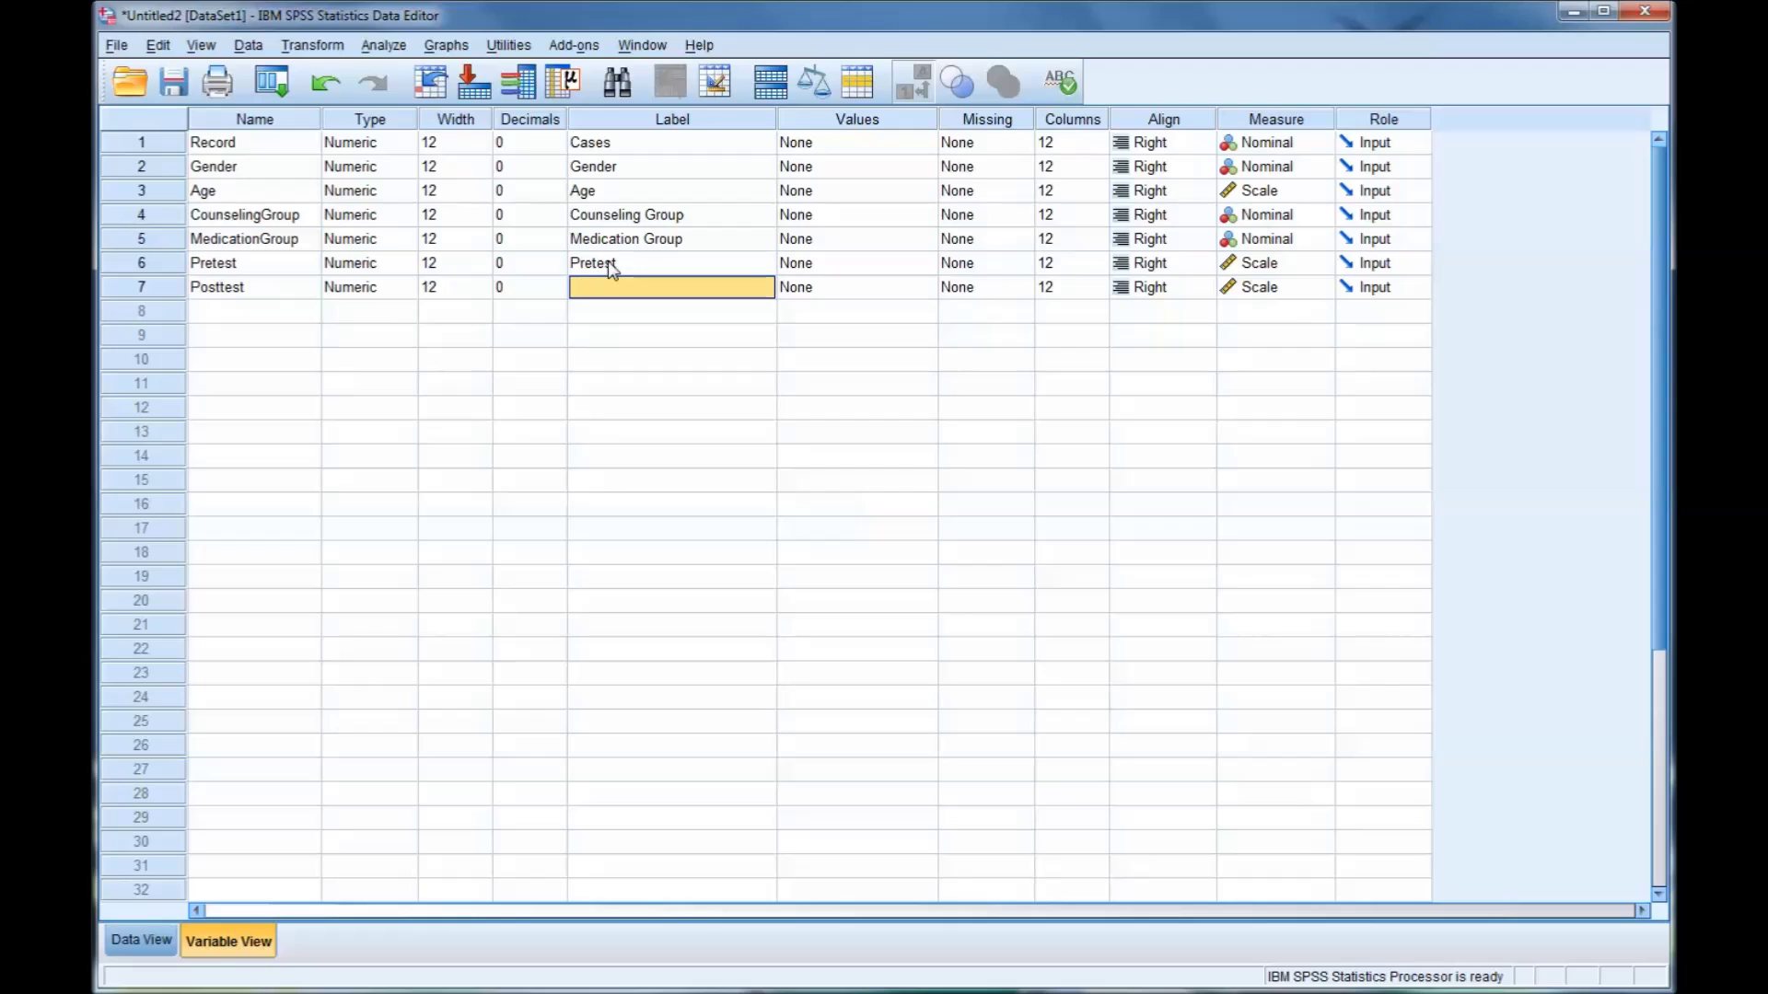
type("Postt")
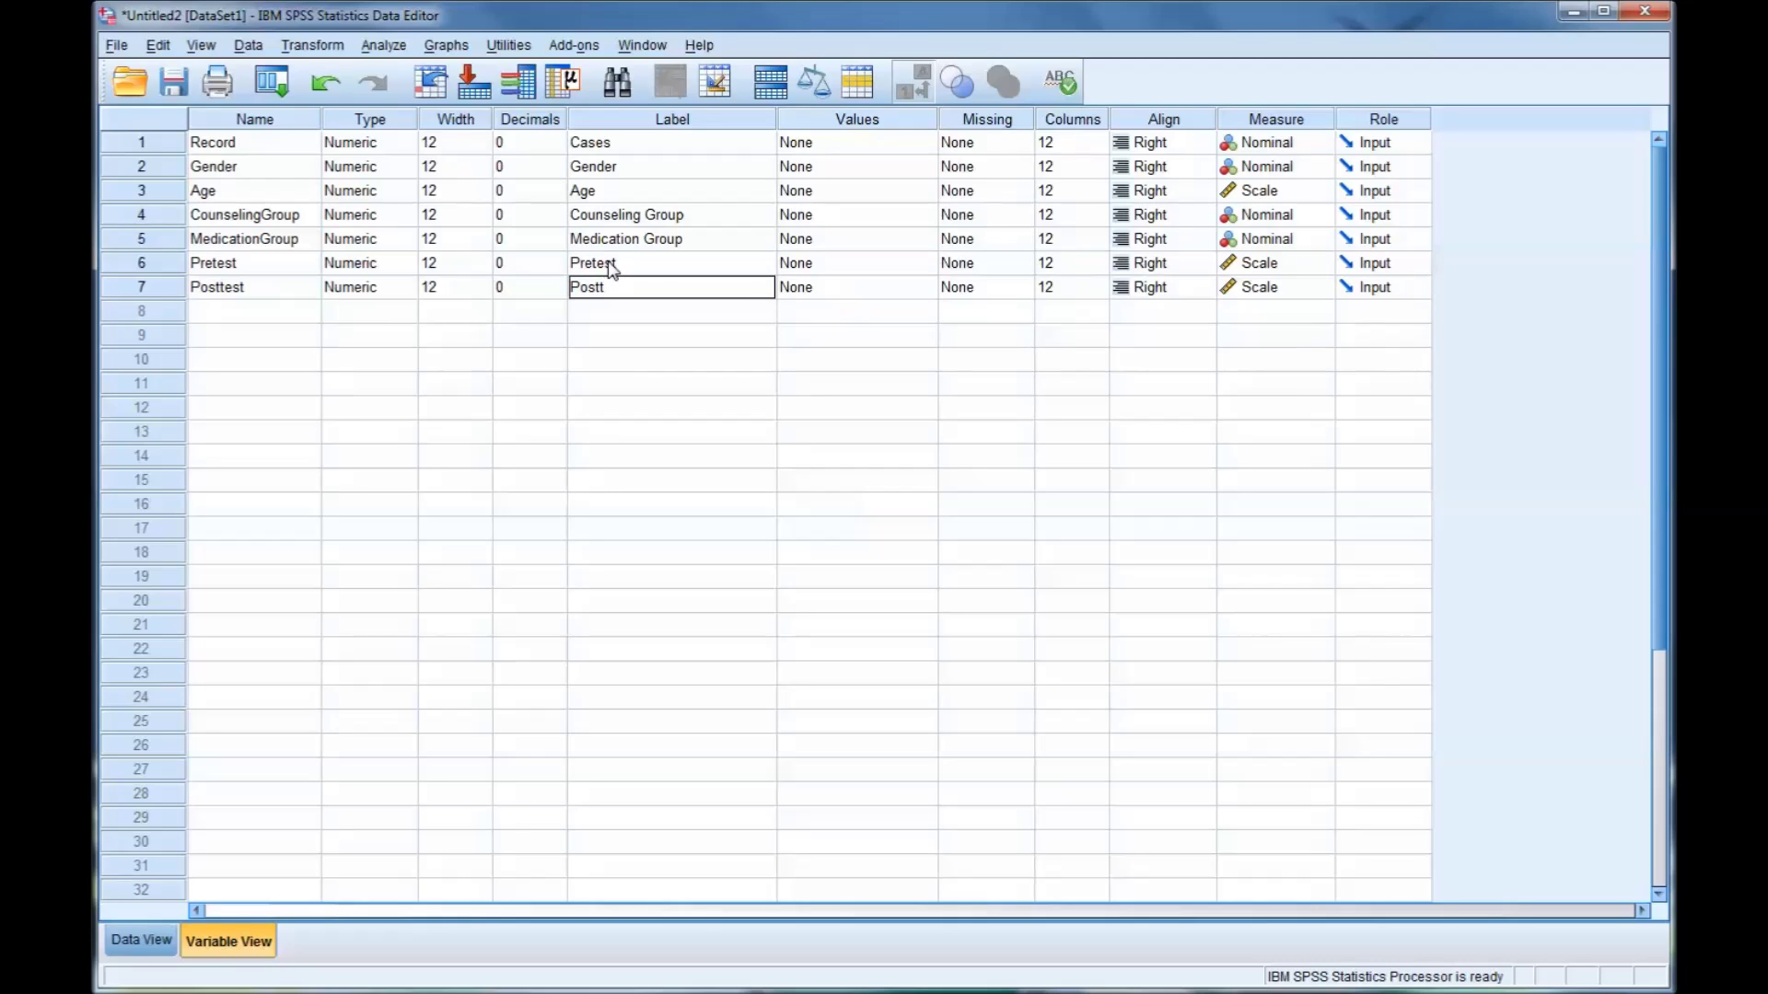
type("est")
Step: Define the value labels of Gender as 0 = Female and 1 = Male
left_click(865, 170)
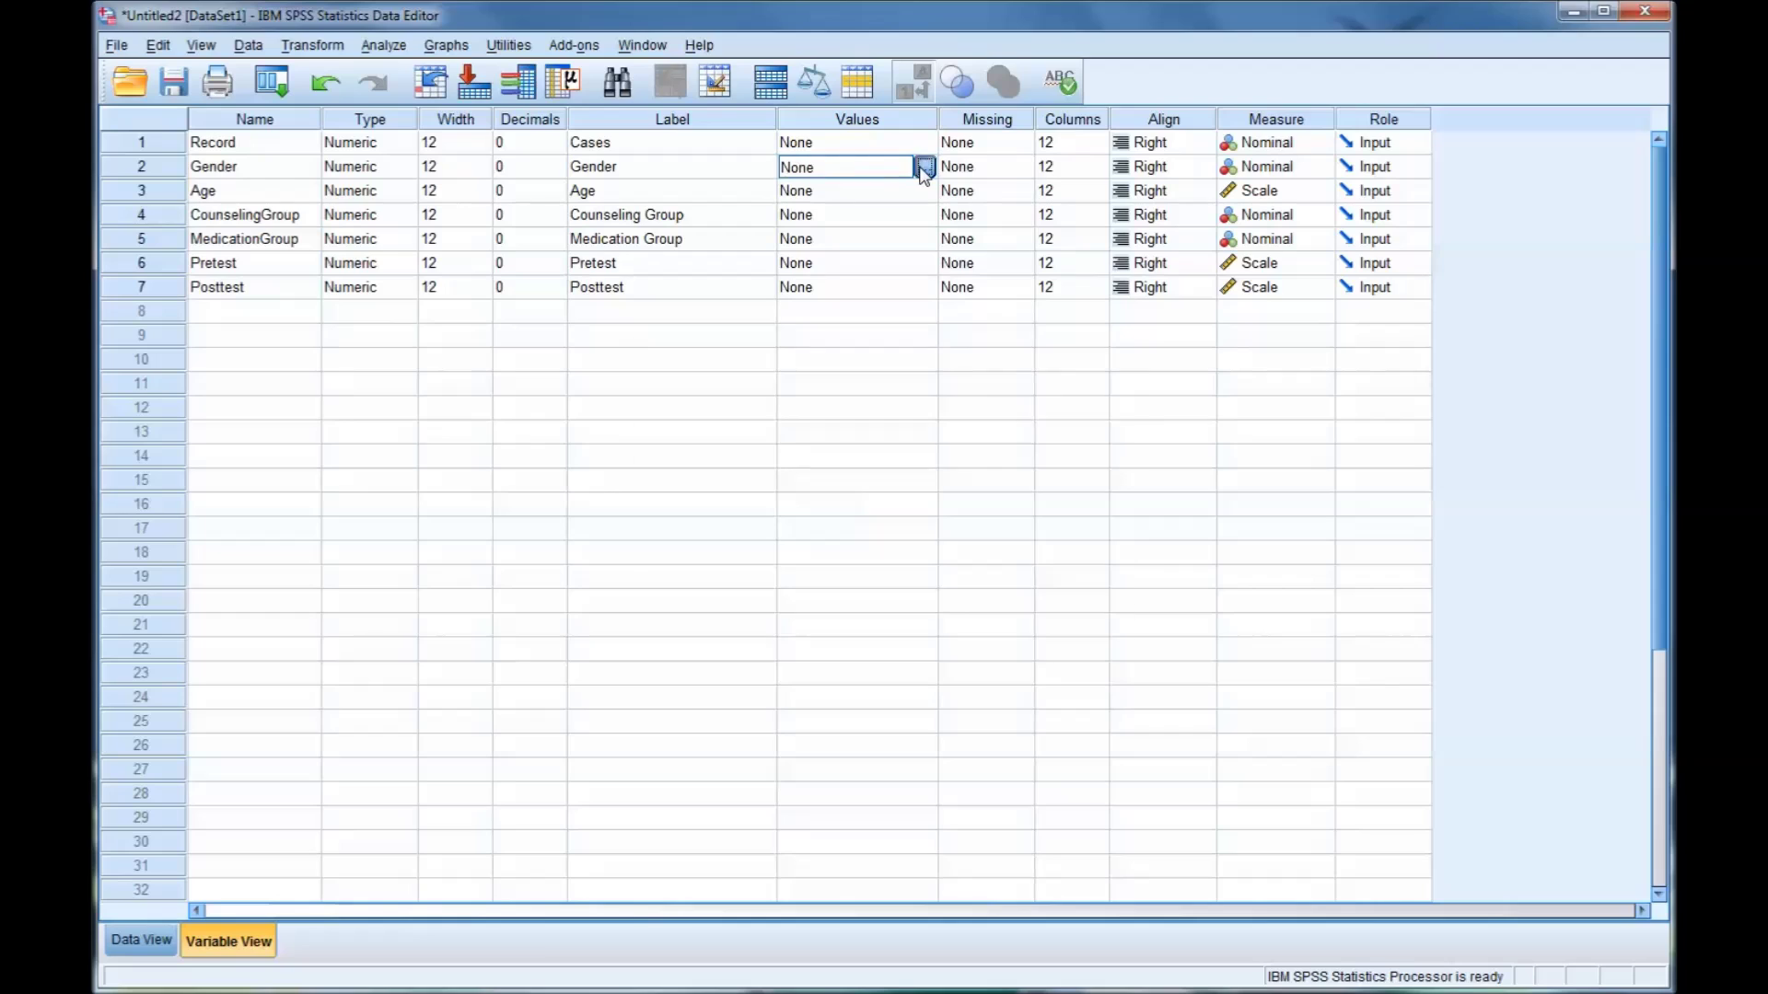
left_click(924, 166)
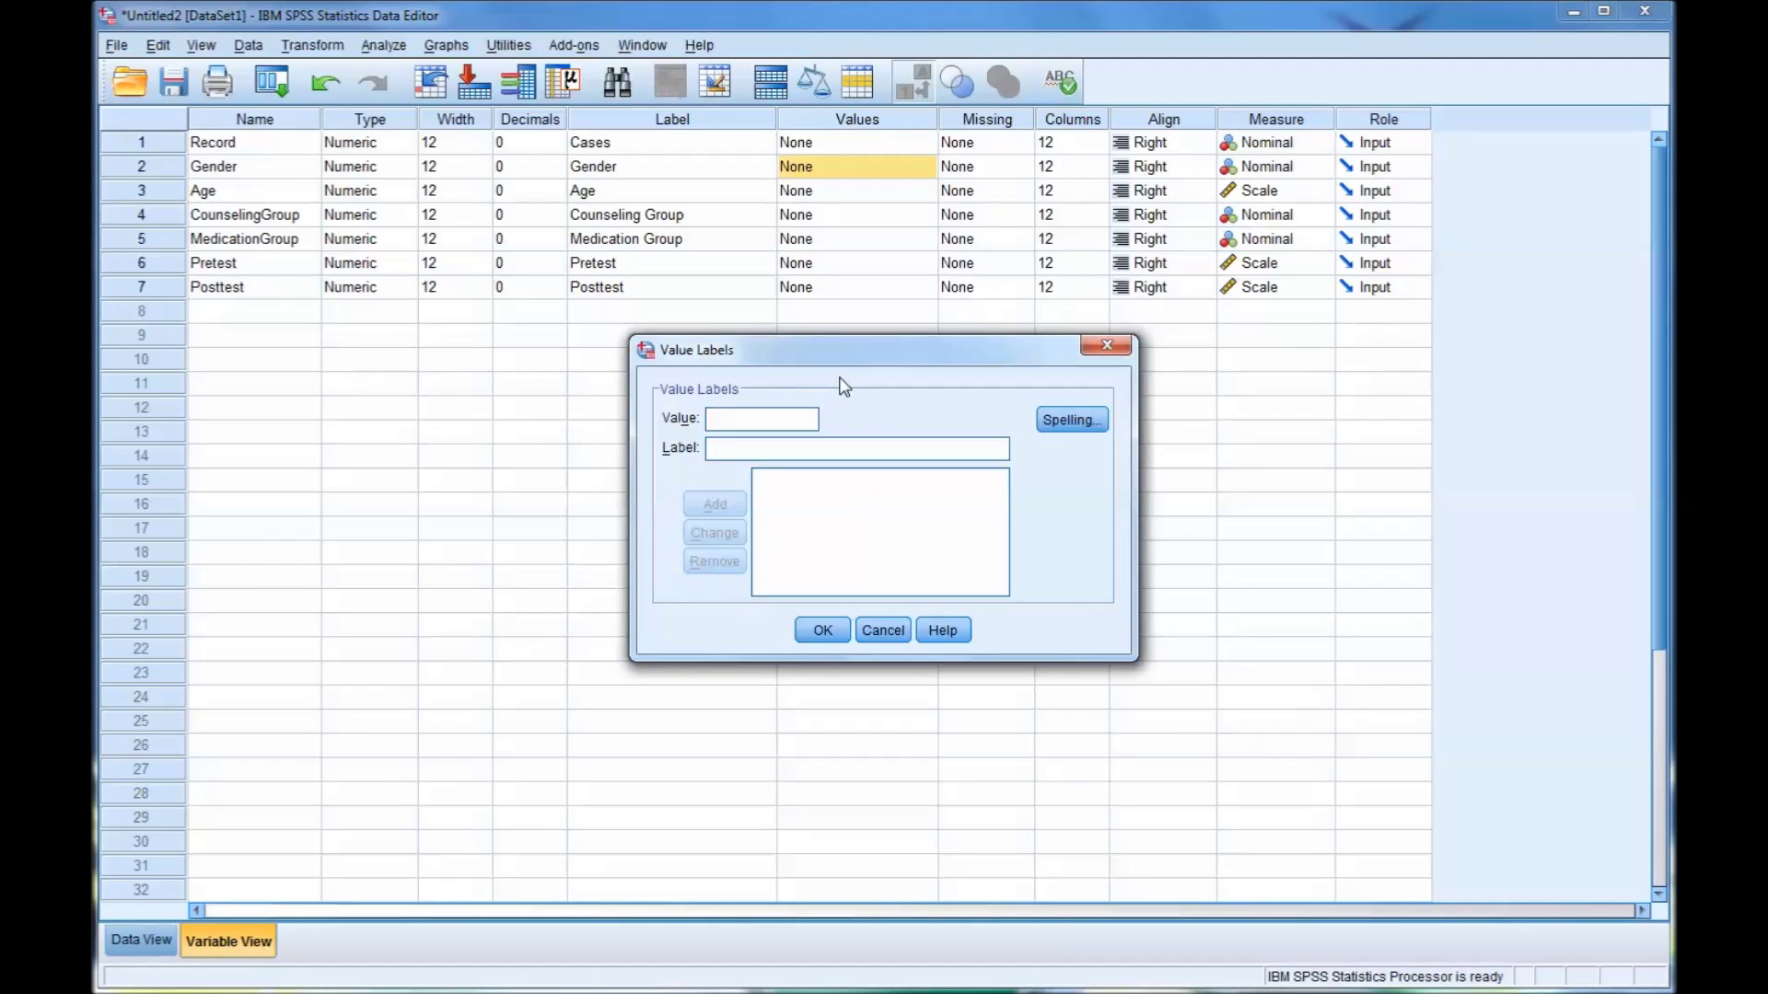
type("0")
key("Tab")
type("Fema")
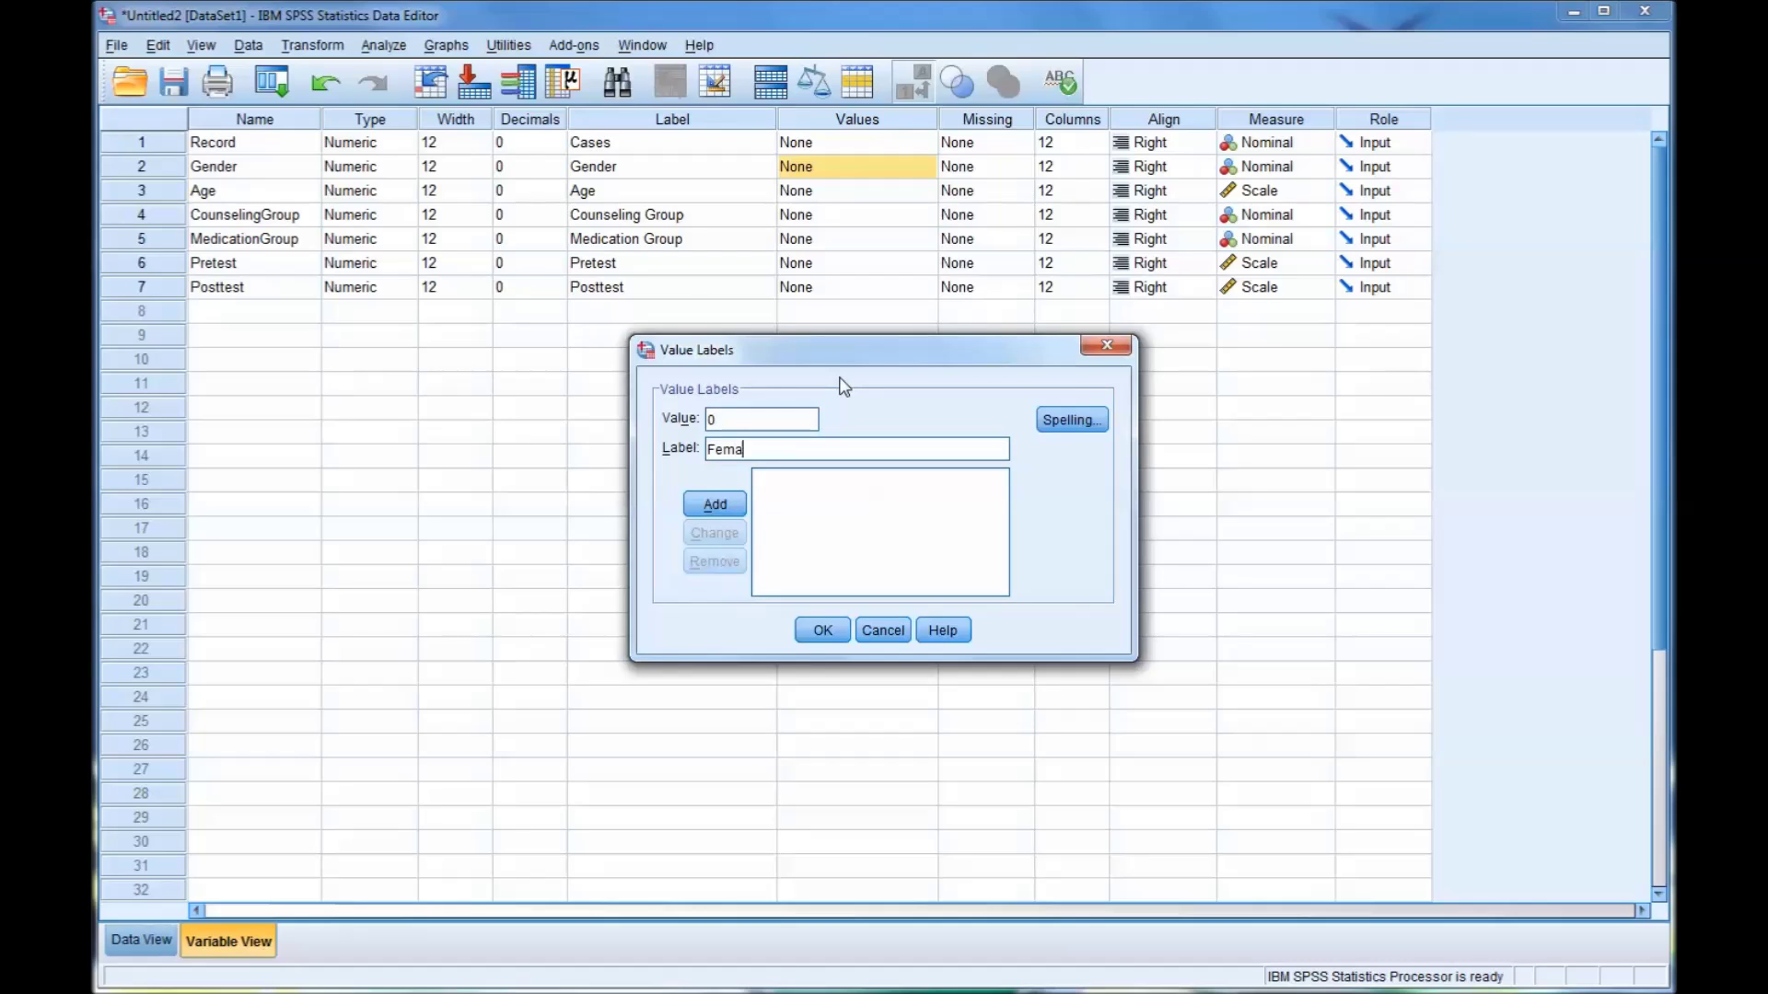
type("le")
left_click(716, 505)
left_click(746, 450)
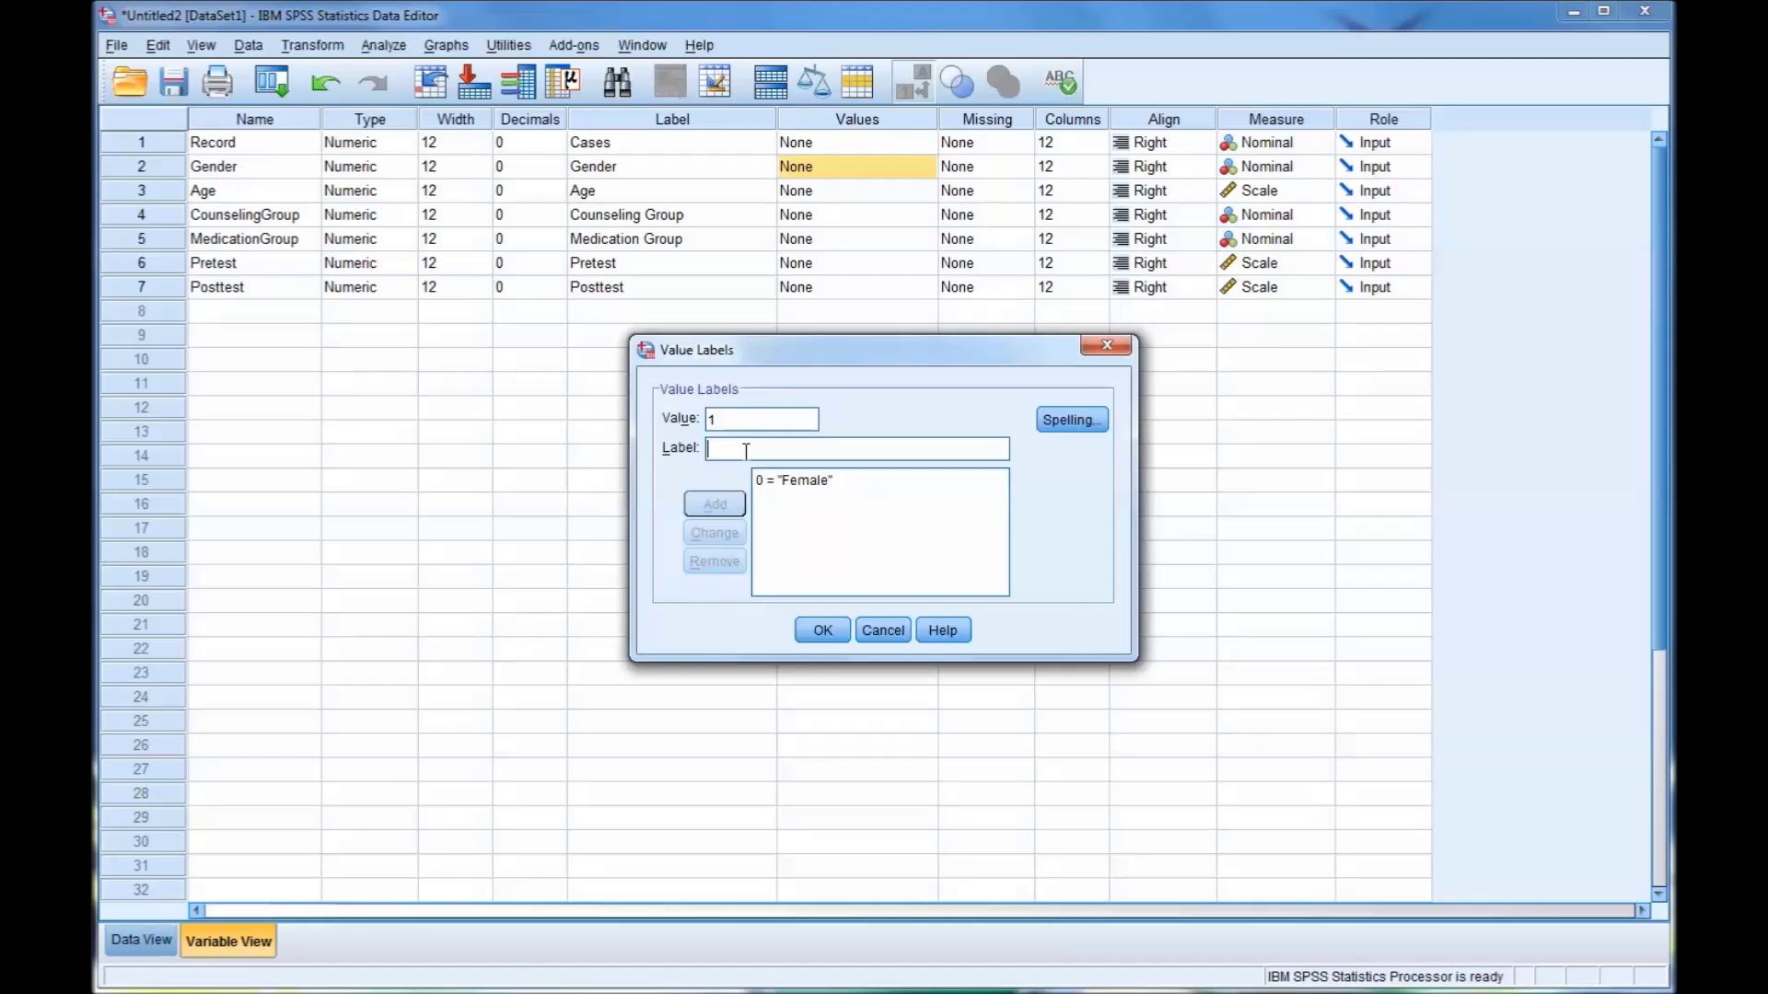
type("Male")
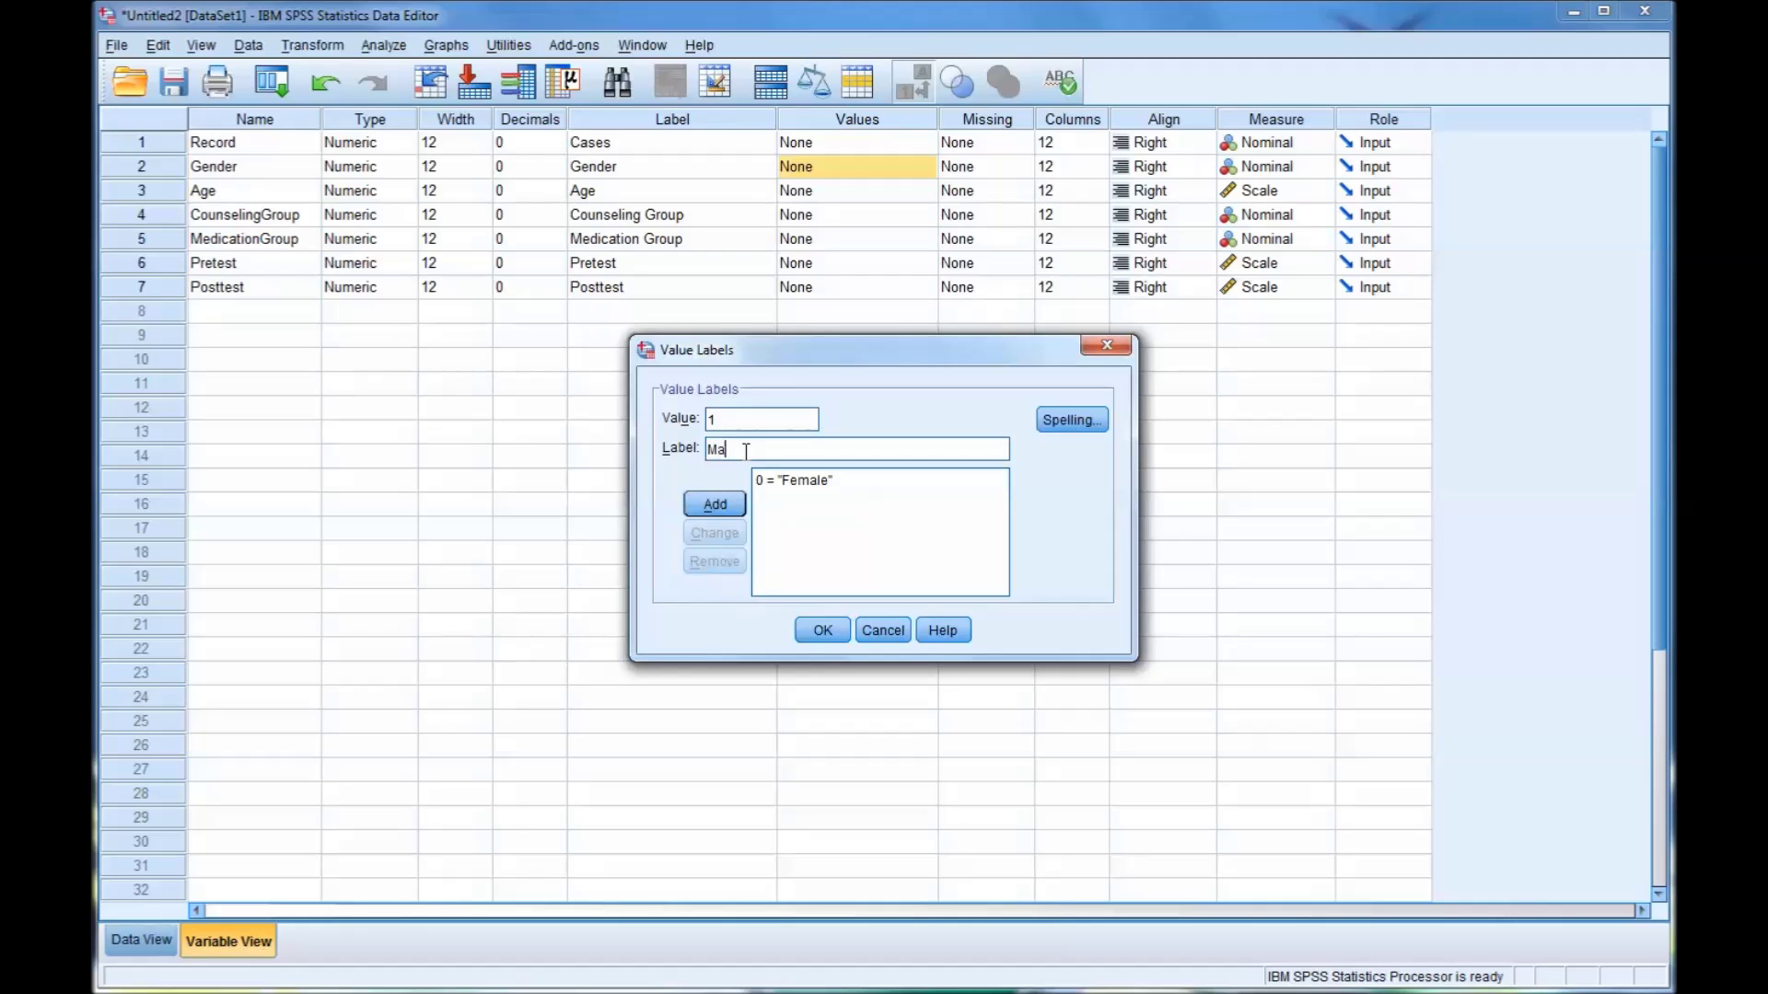
left_click(714, 504)
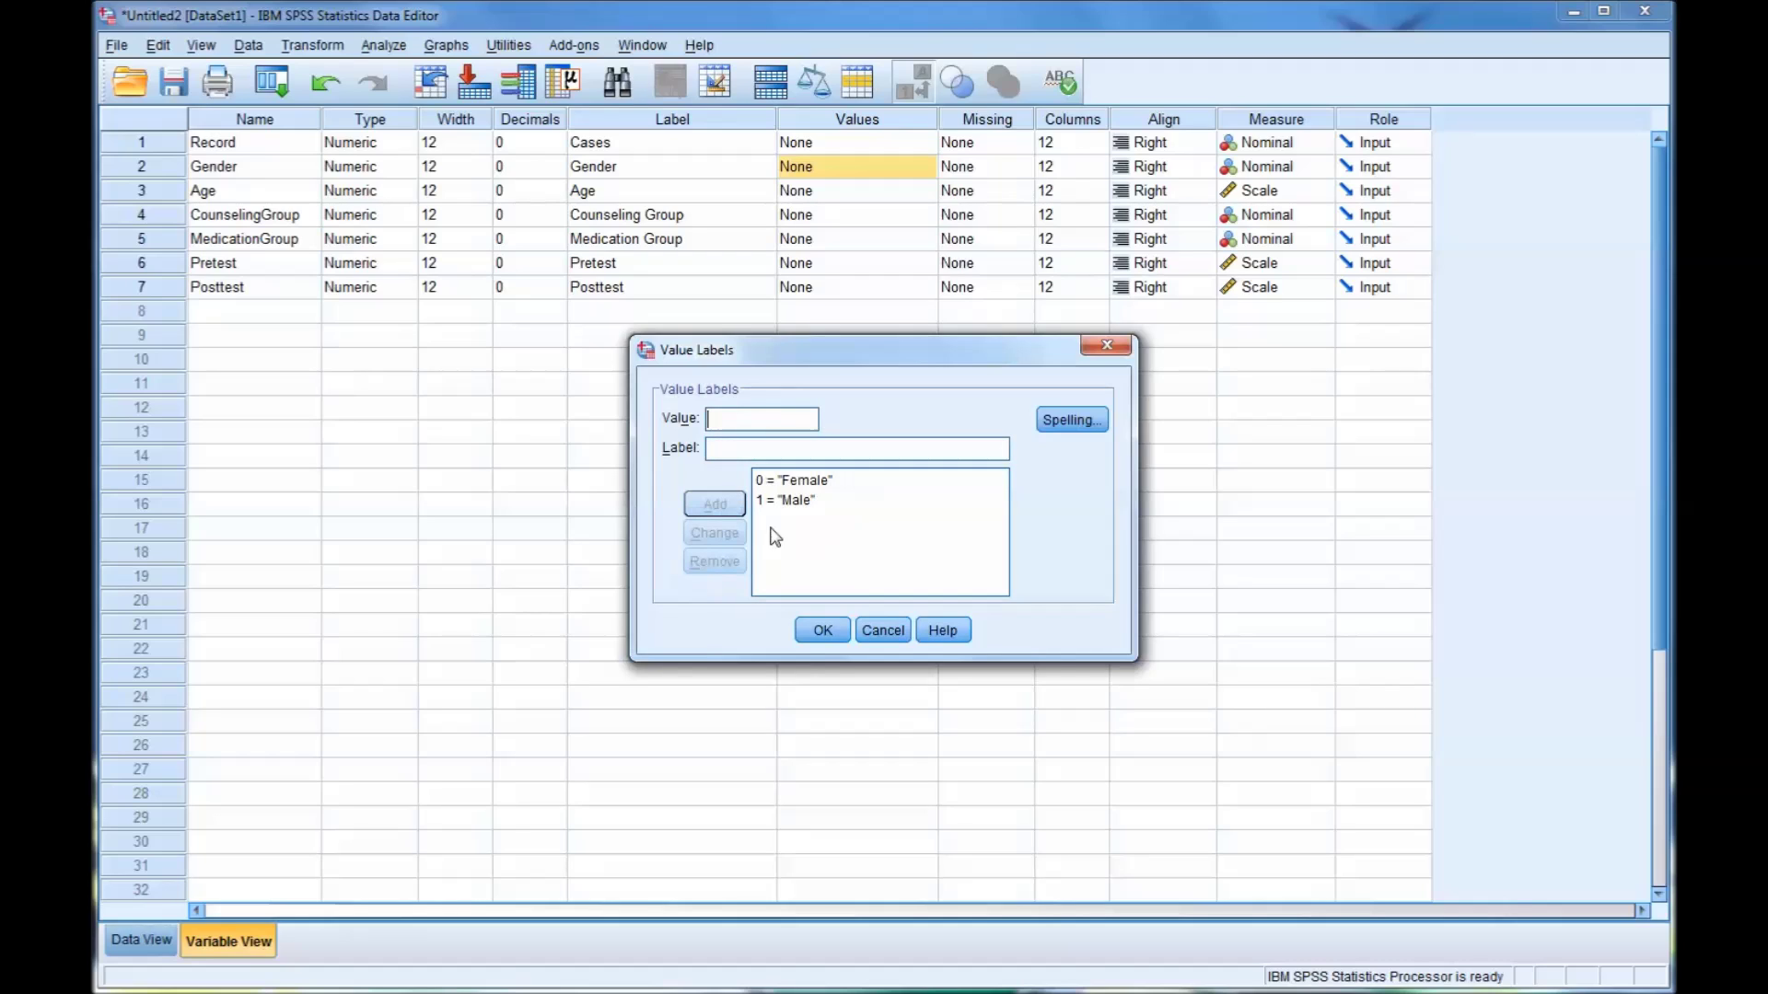
left_click(817, 631)
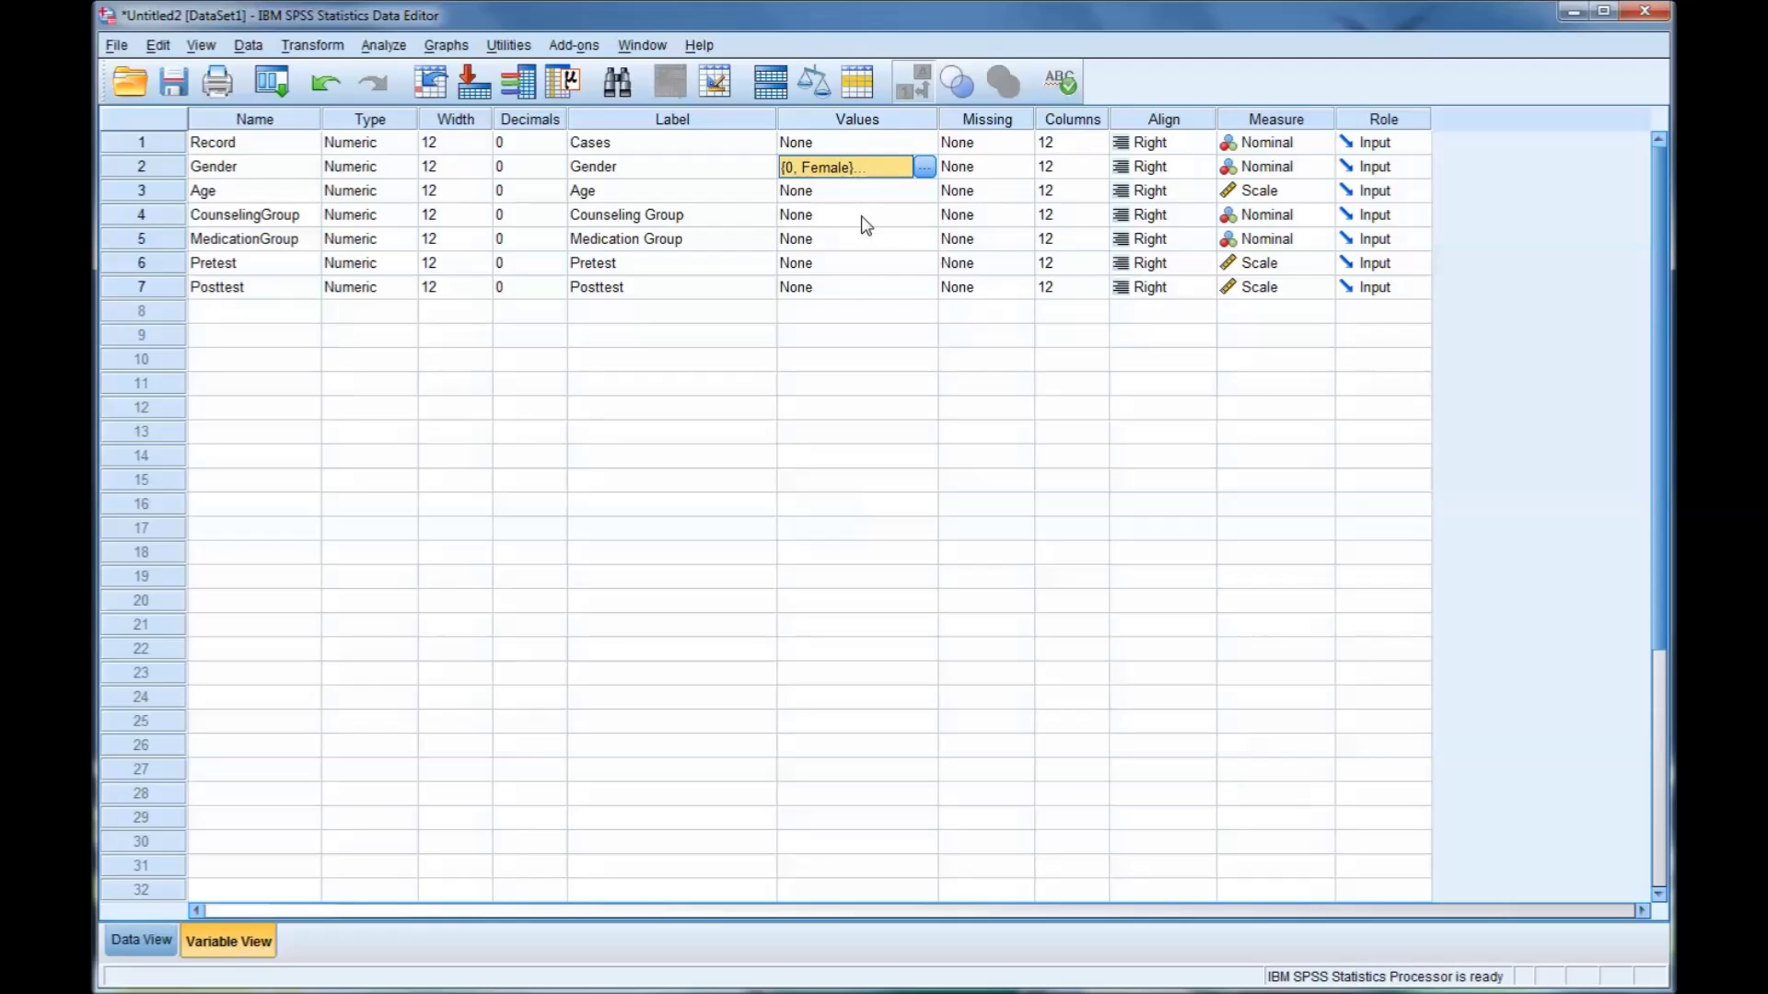
Step: Open the value labels of CounselingGroup and add 0 = Control
left_click(924, 214)
left_click(924, 214)
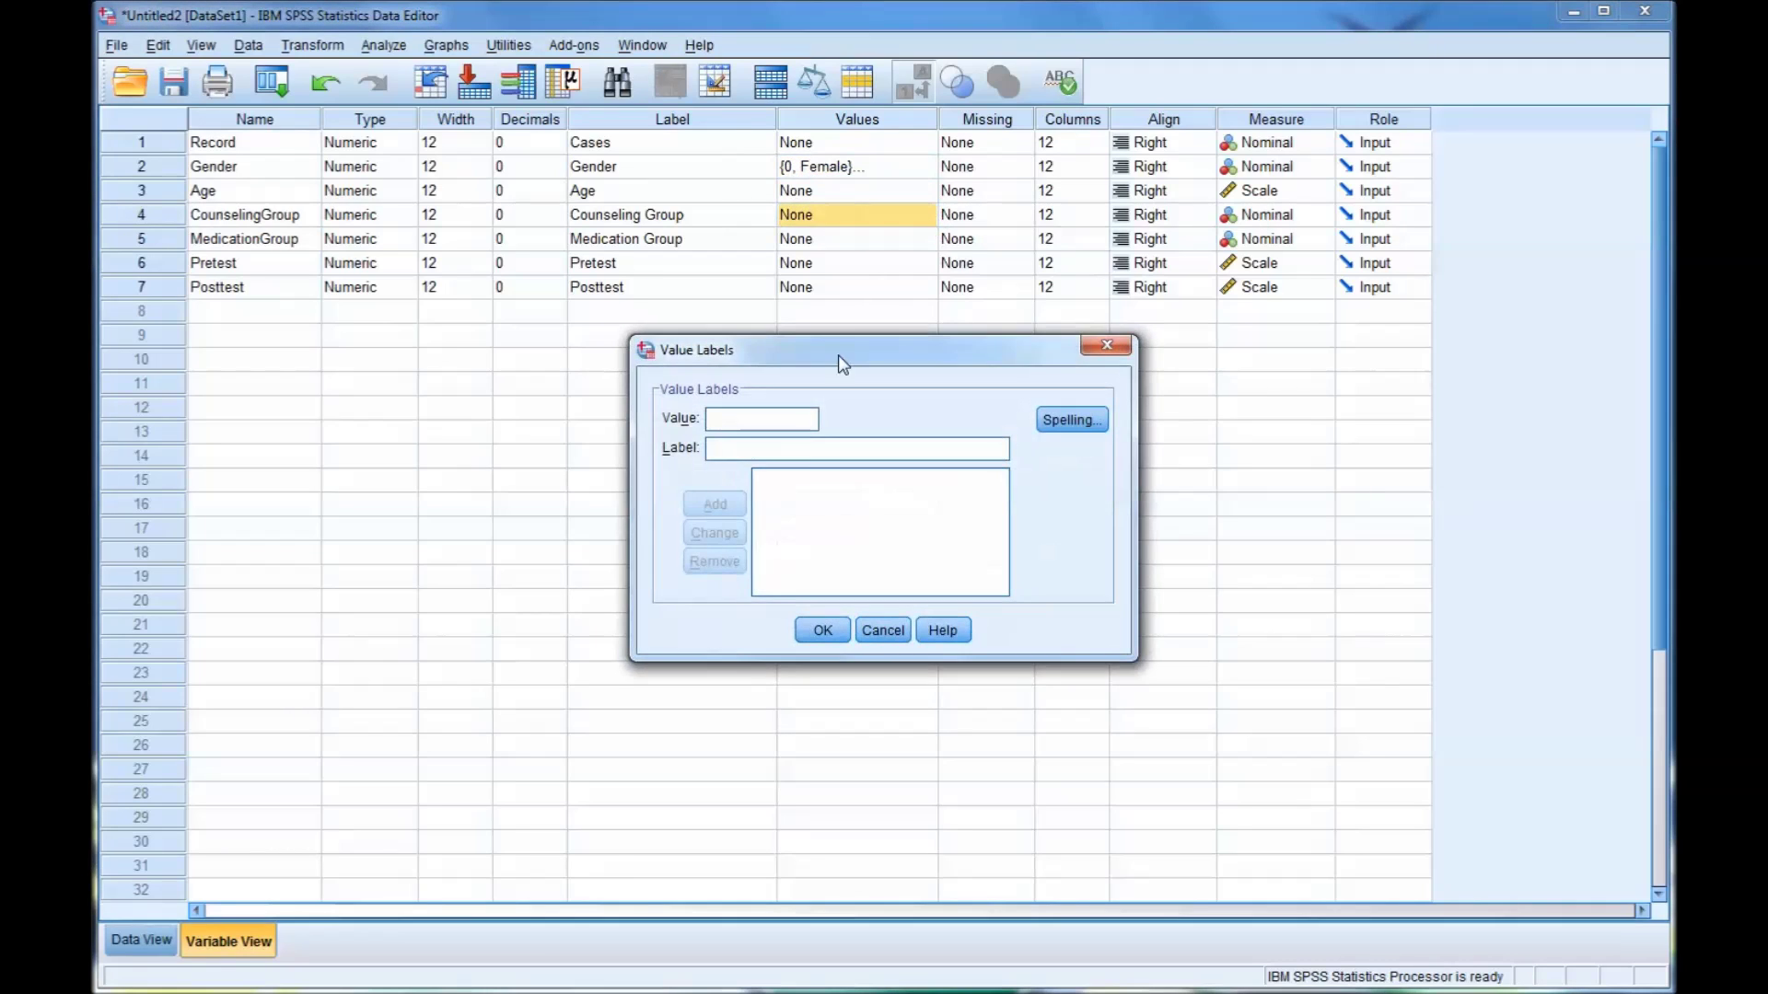
type("0")
type("Contol")
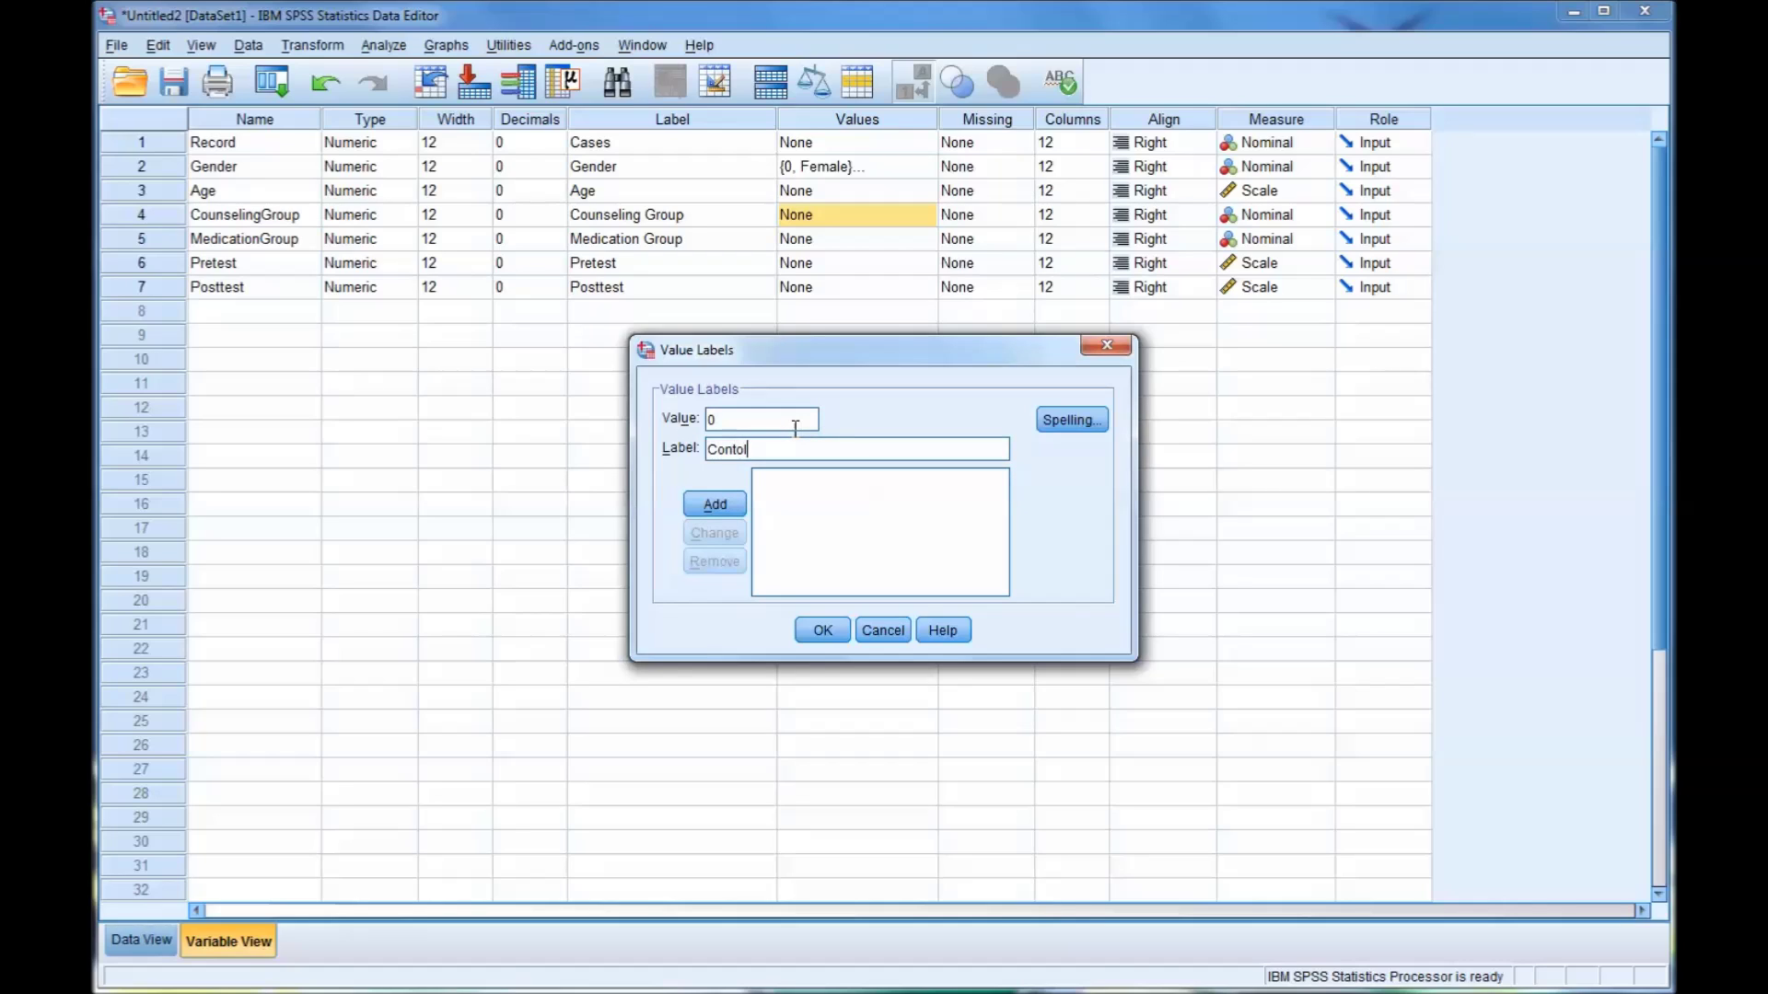
key("BackSpace")
key("BackSpace")
type("rol")
left_click(713, 508)
Step: Add the value label 1 = Treatment to CounselingGroup and accept its value labels
type("1")
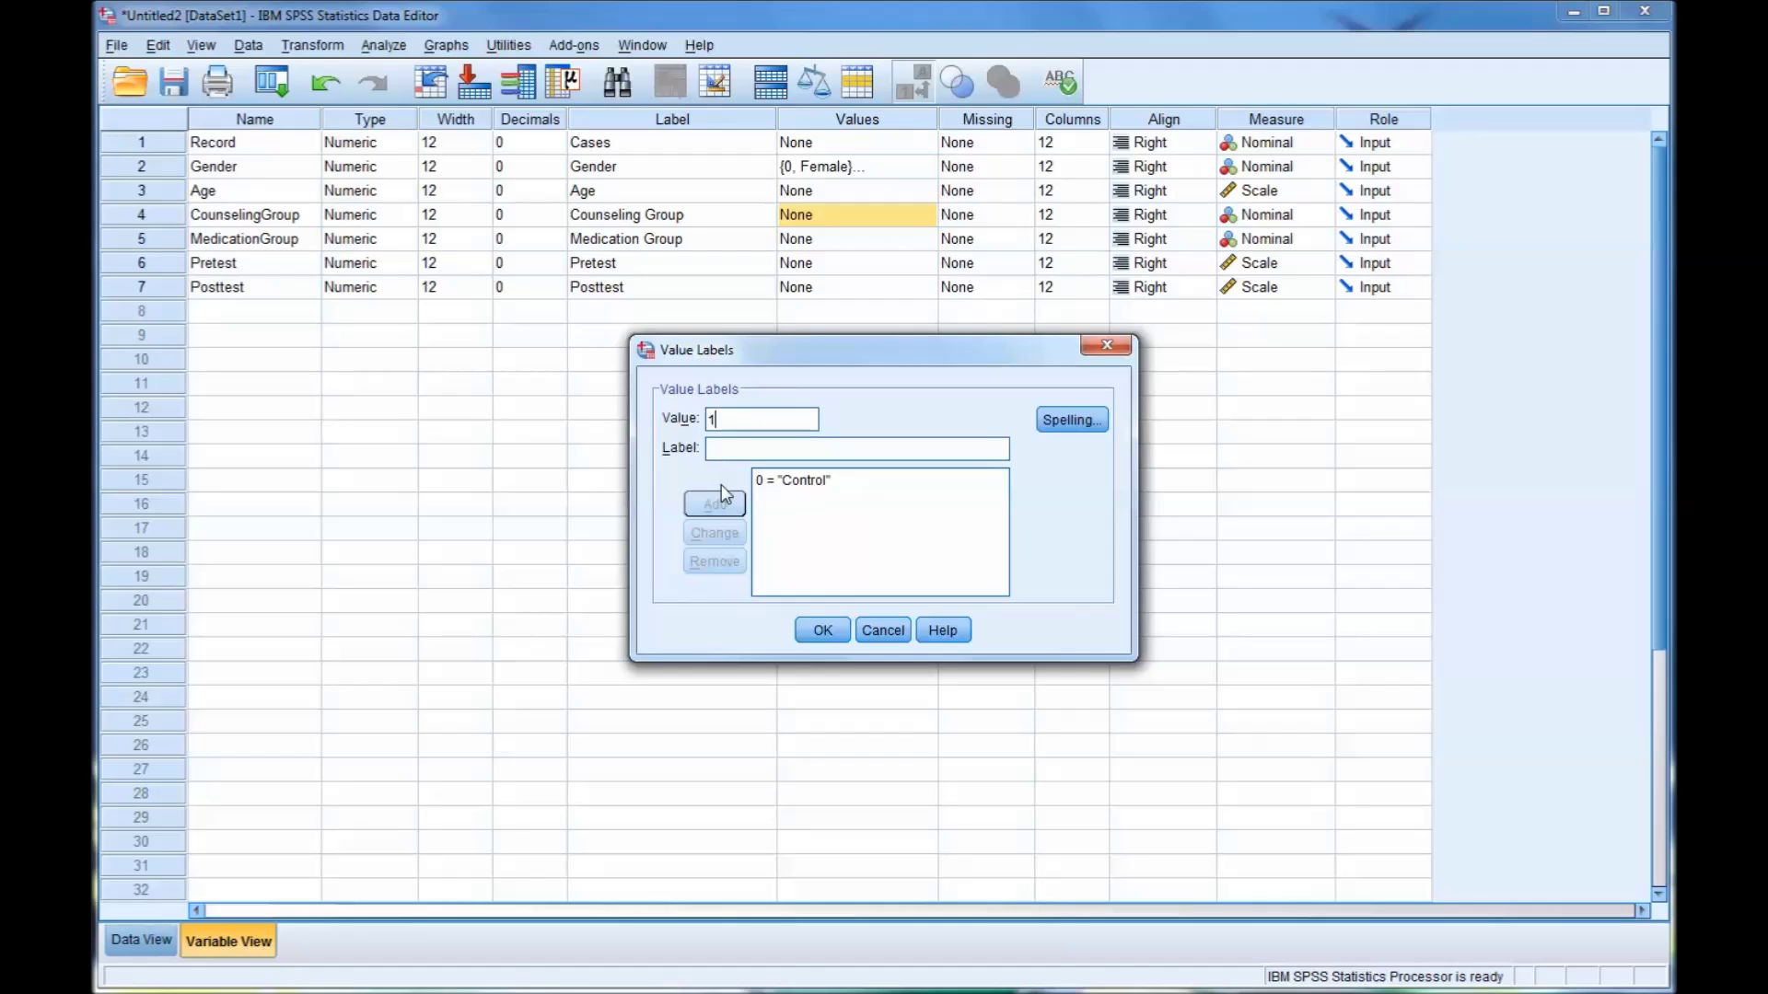
left_click(734, 451)
type("Treatment")
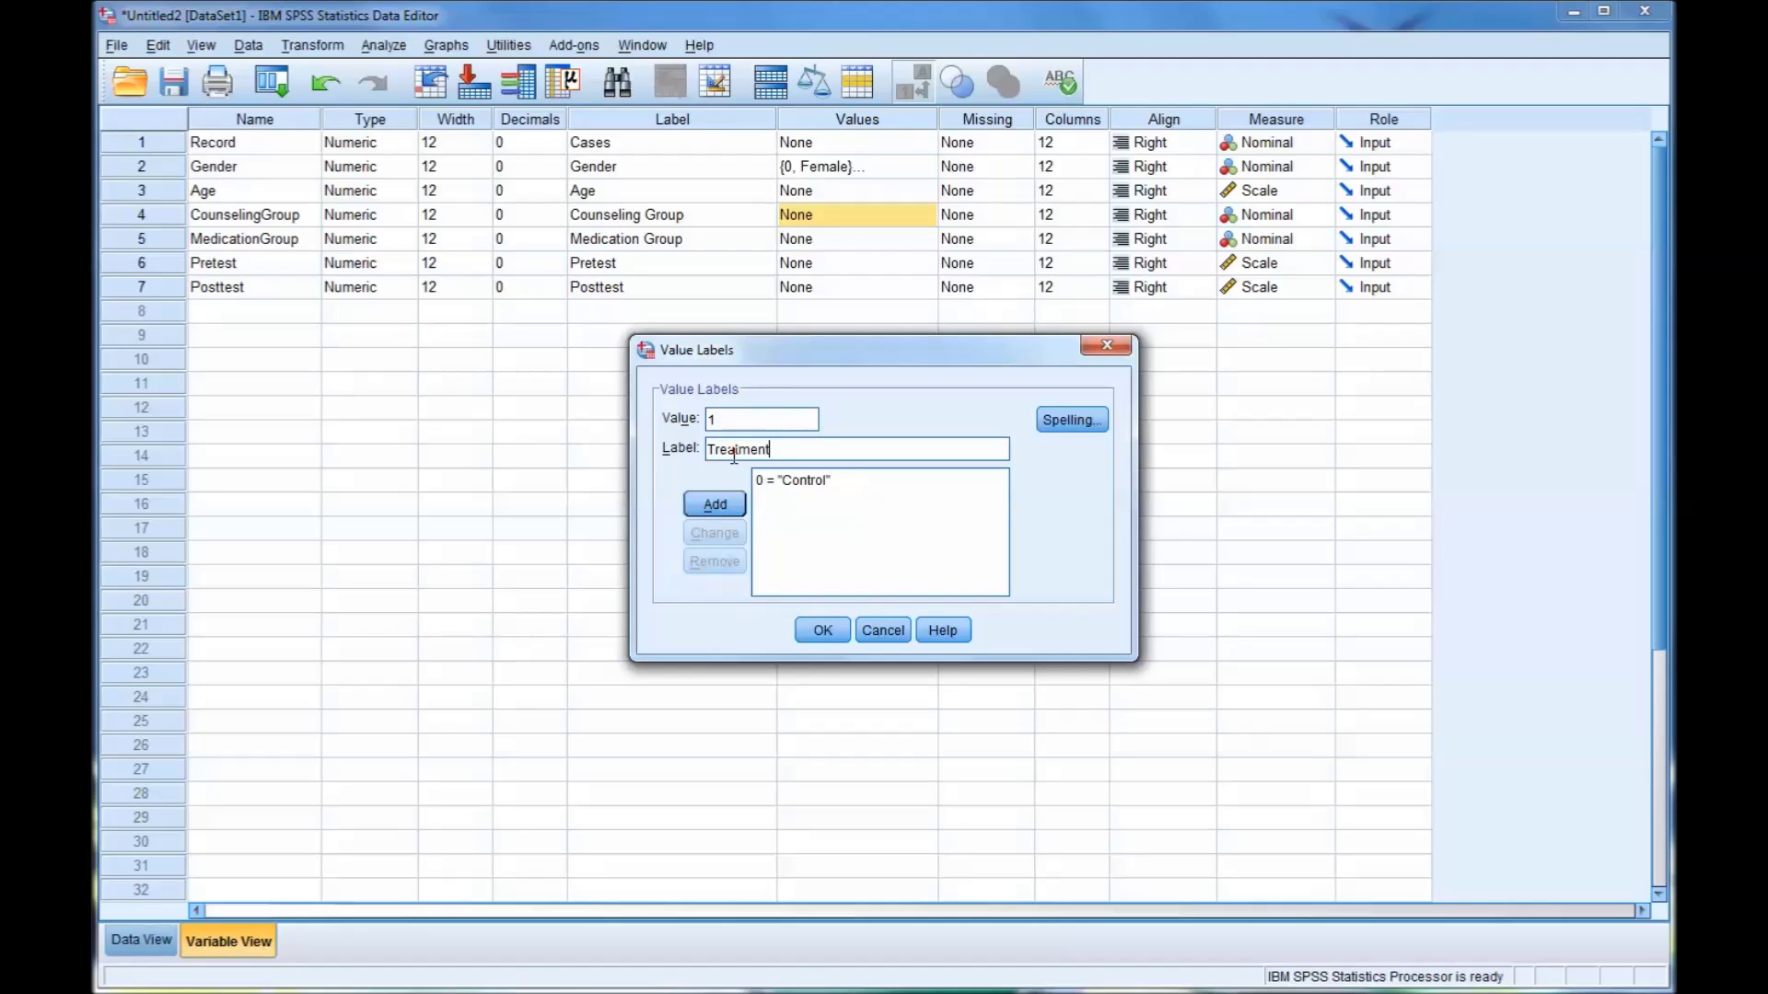
left_click(718, 505)
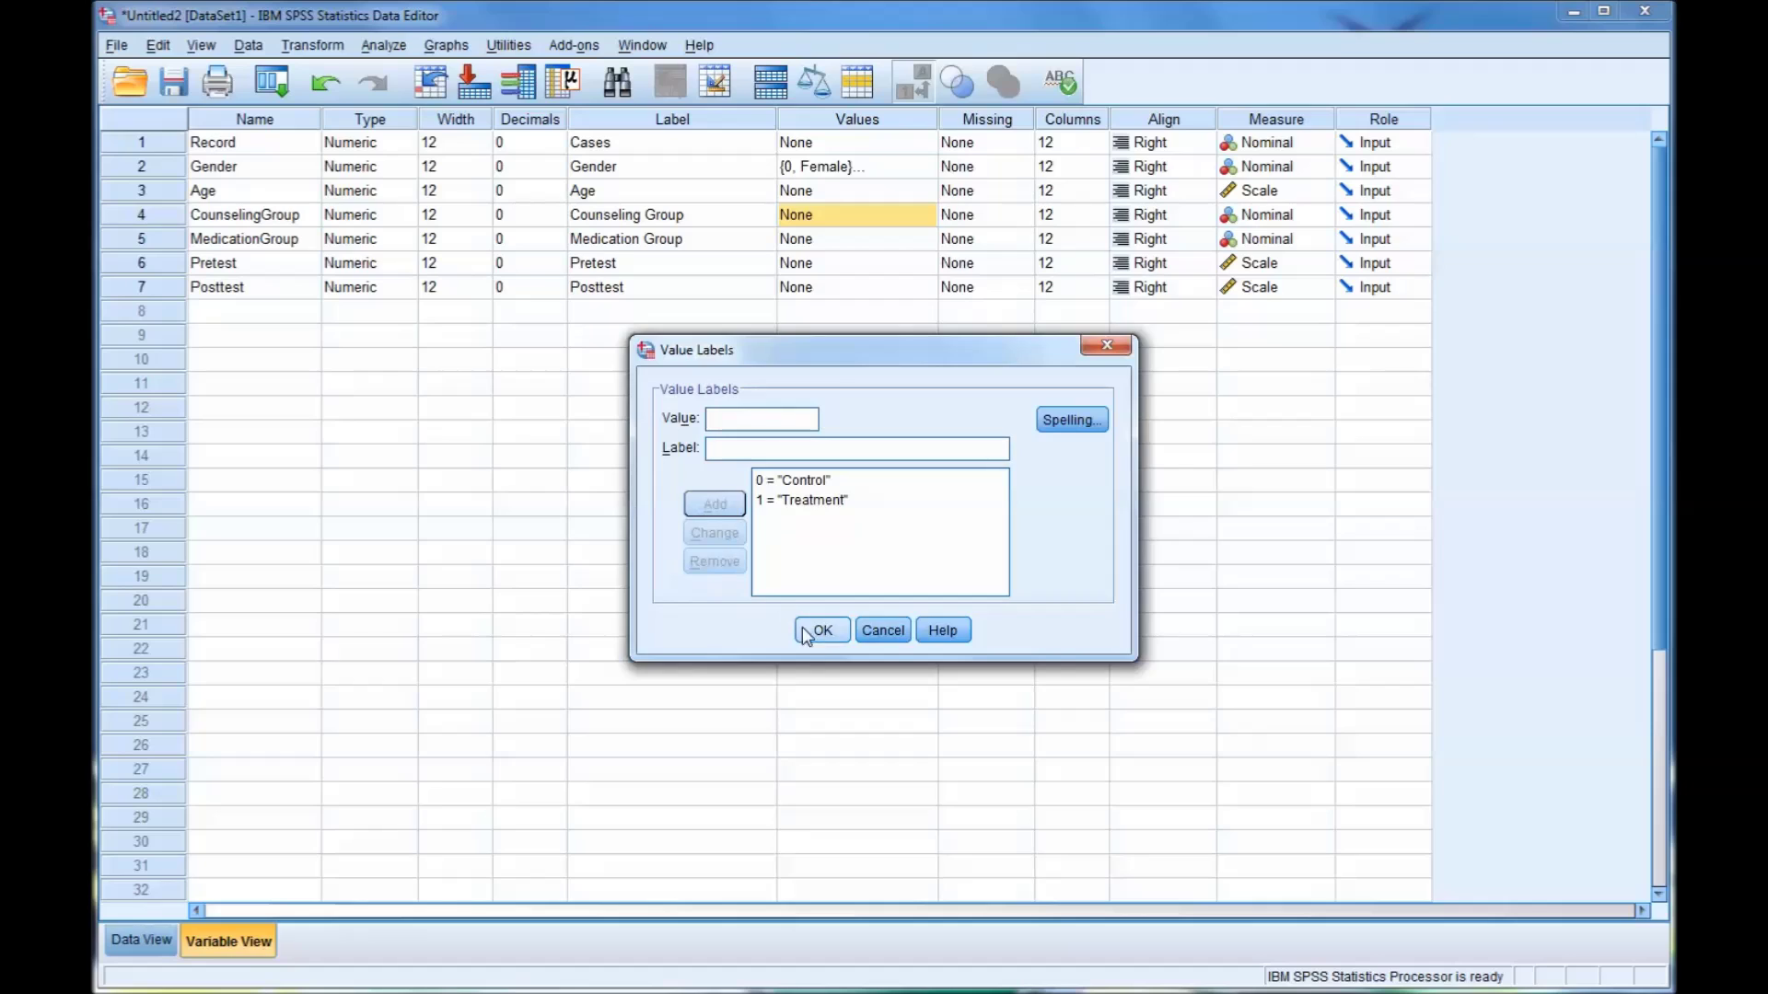
left_click(819, 629)
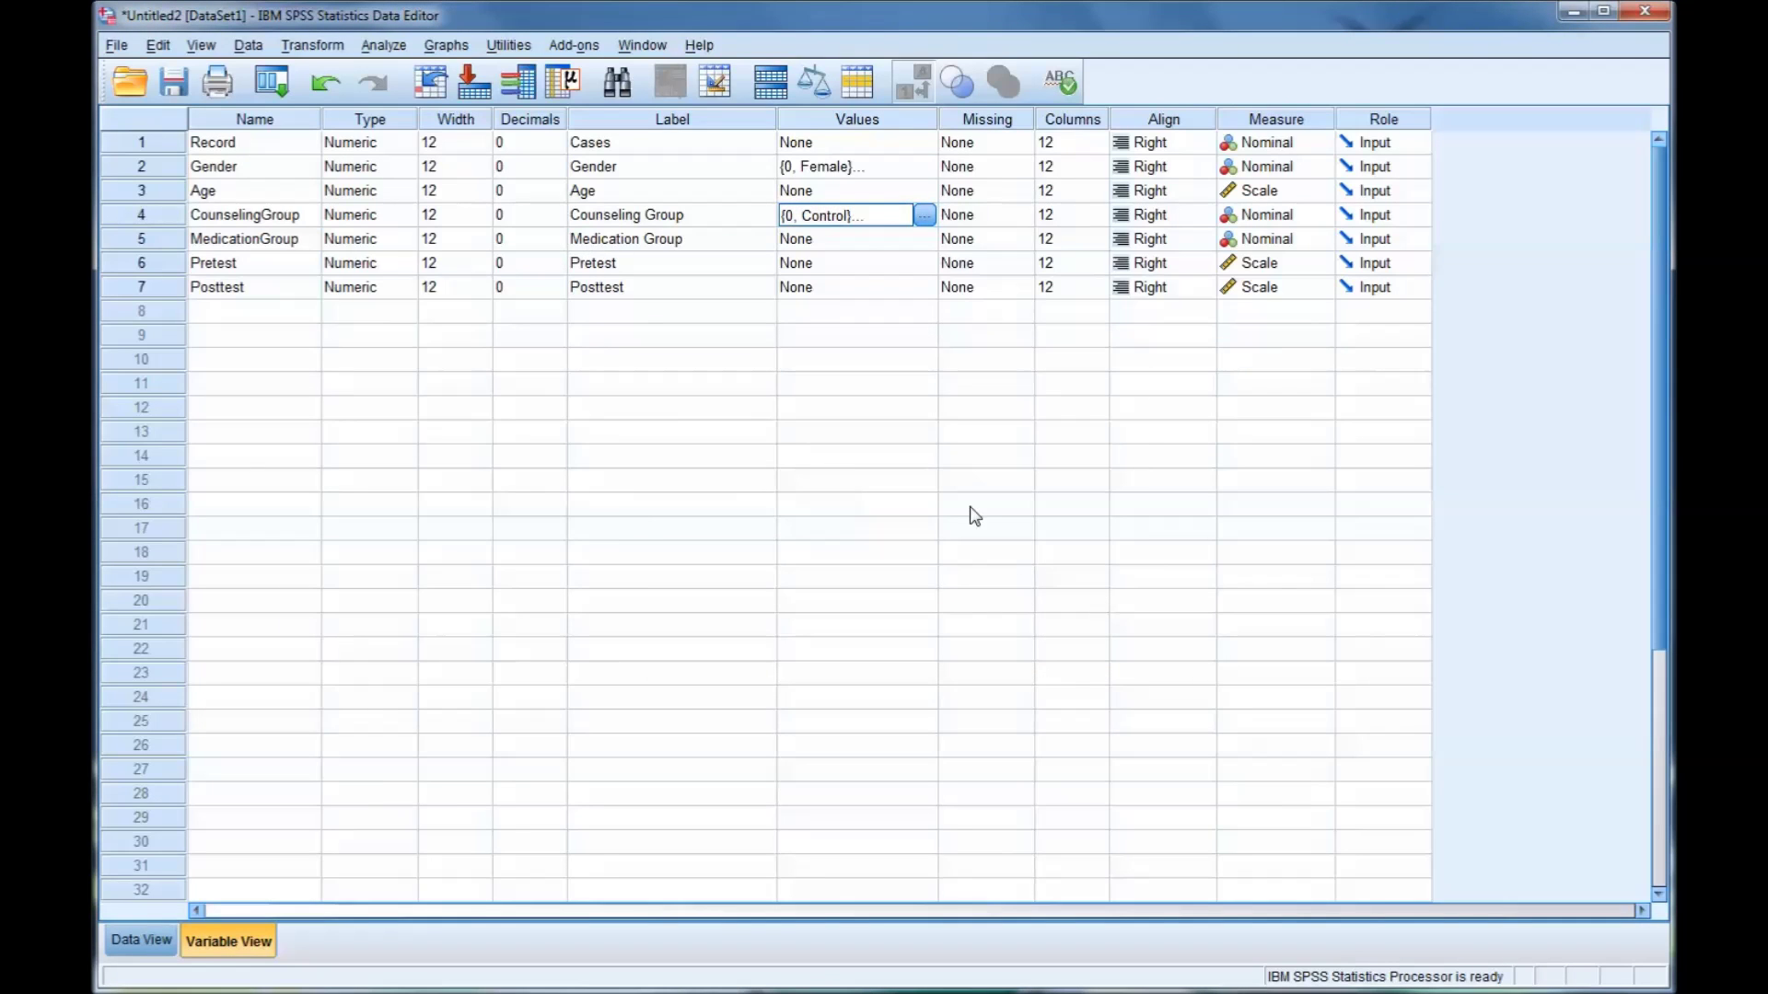
Step: Open the value labels of MedicationGroup and add 0 = No Medication
left_click(828, 245)
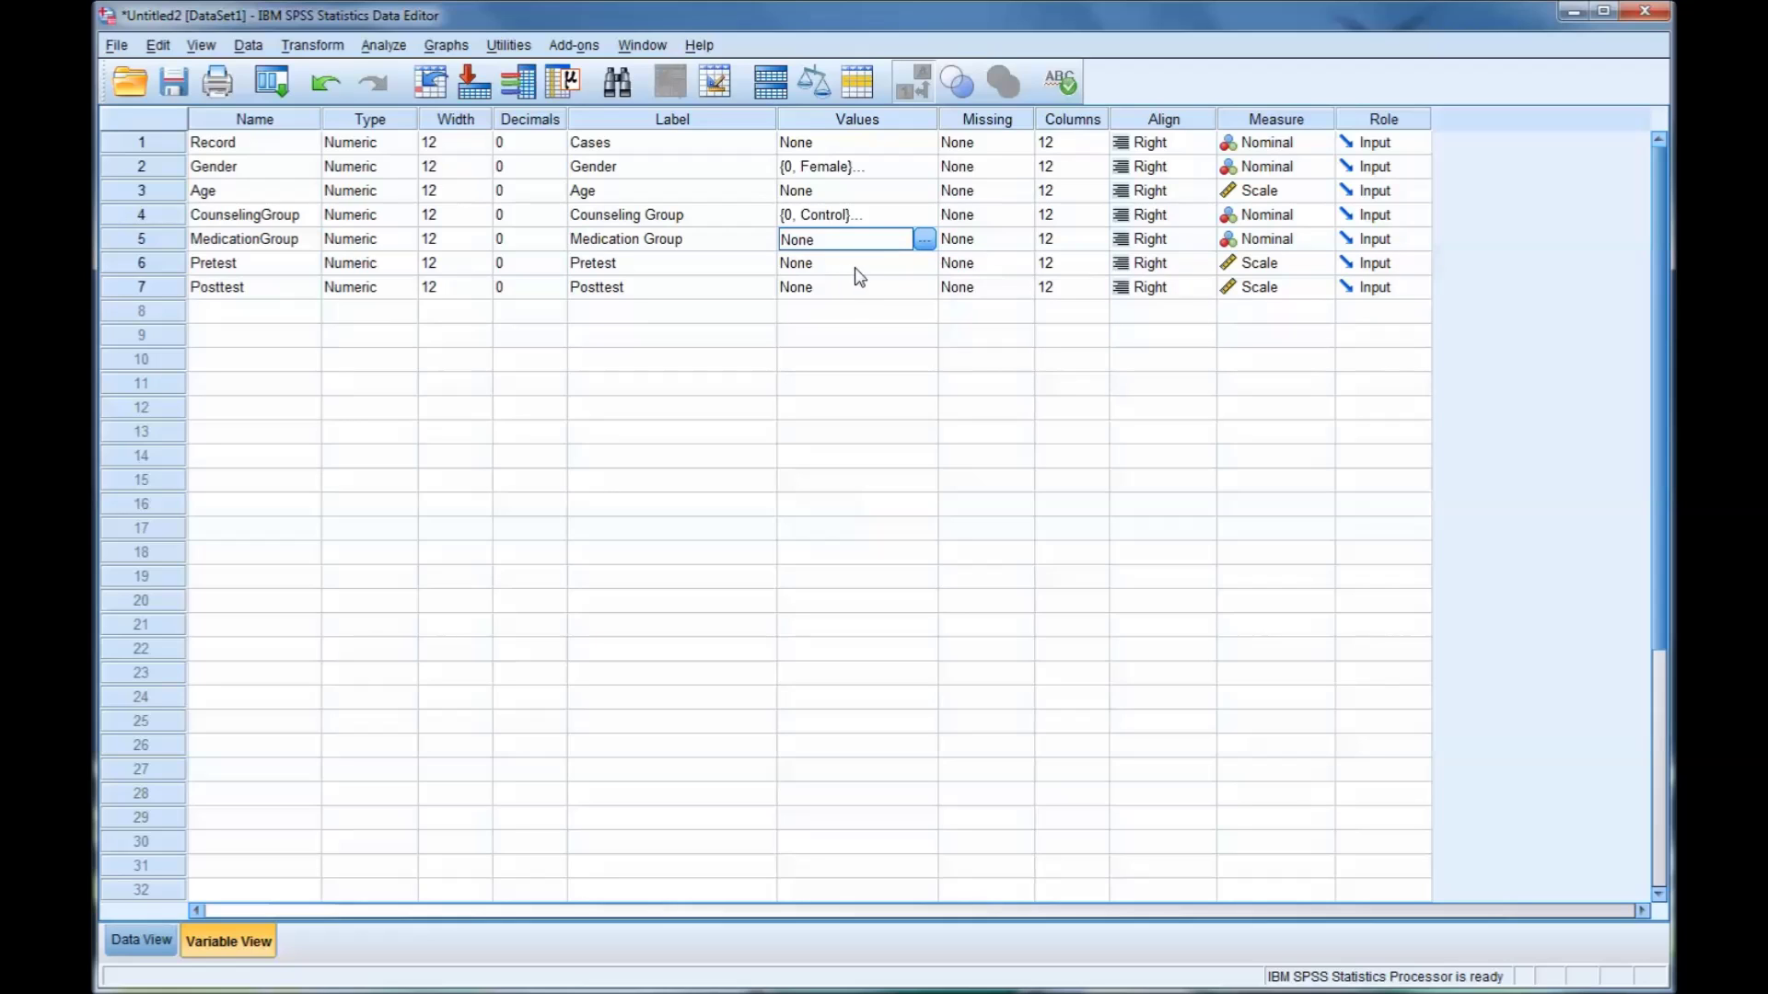
left_click(924, 241)
type("0")
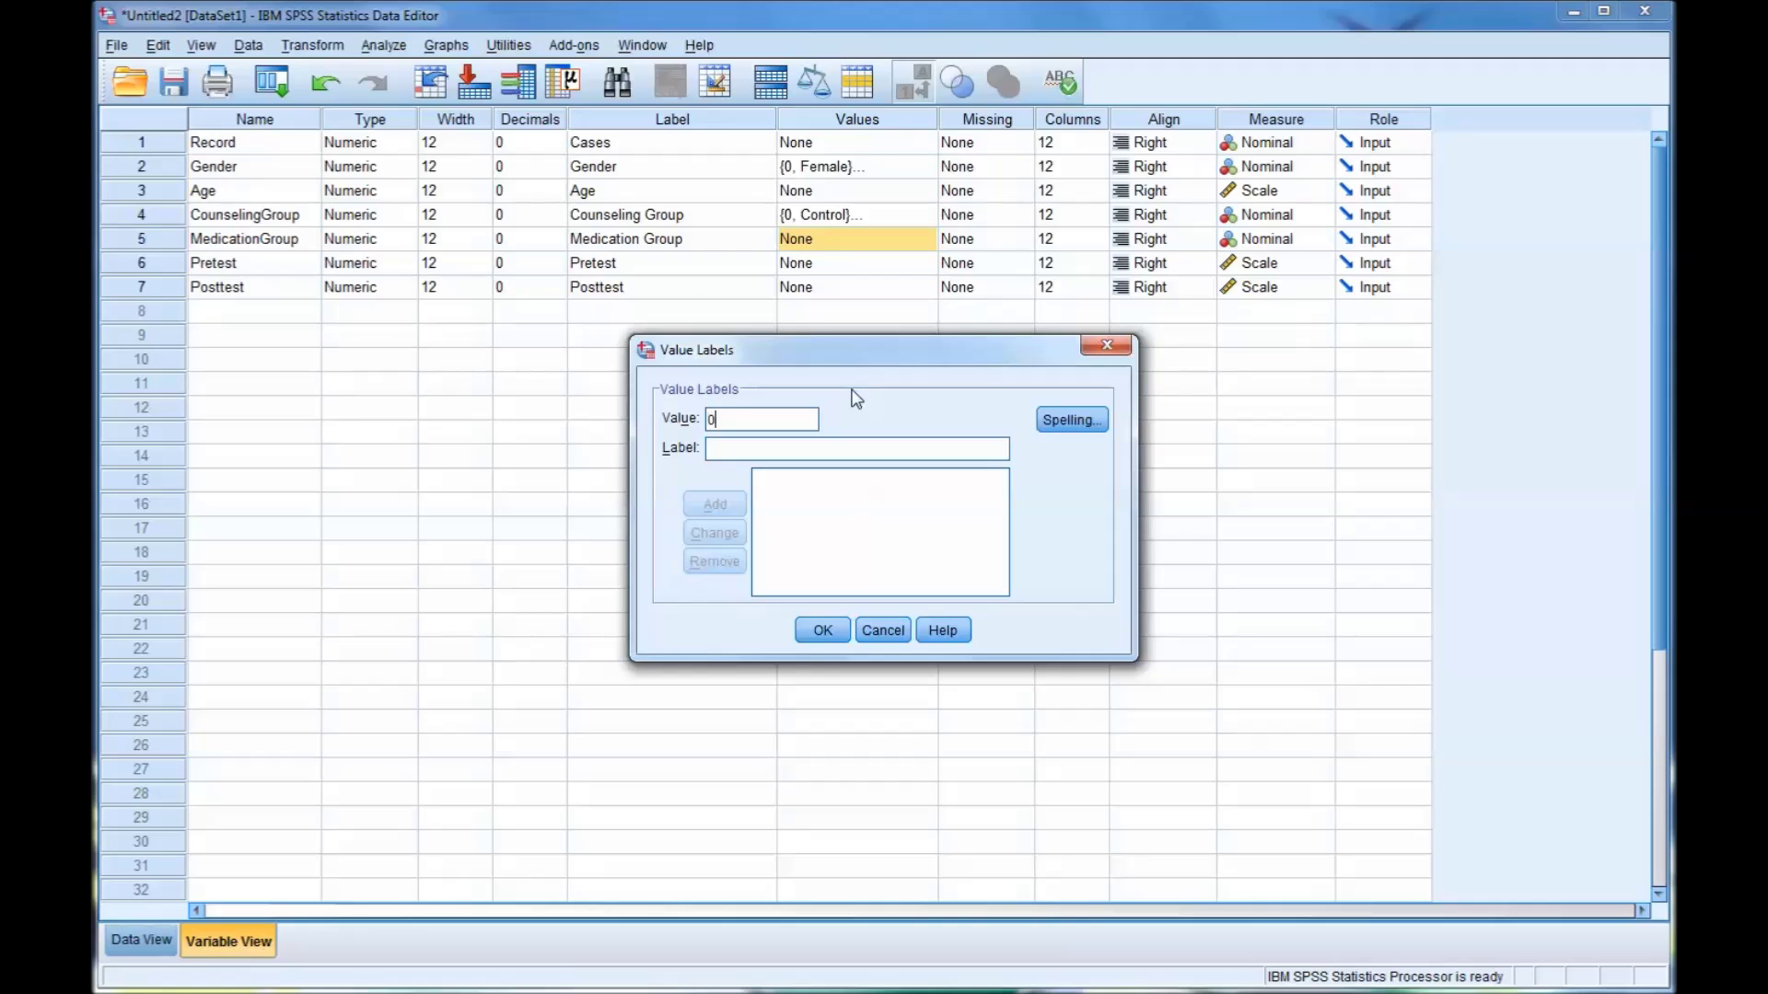
left_click(751, 447)
type("No")
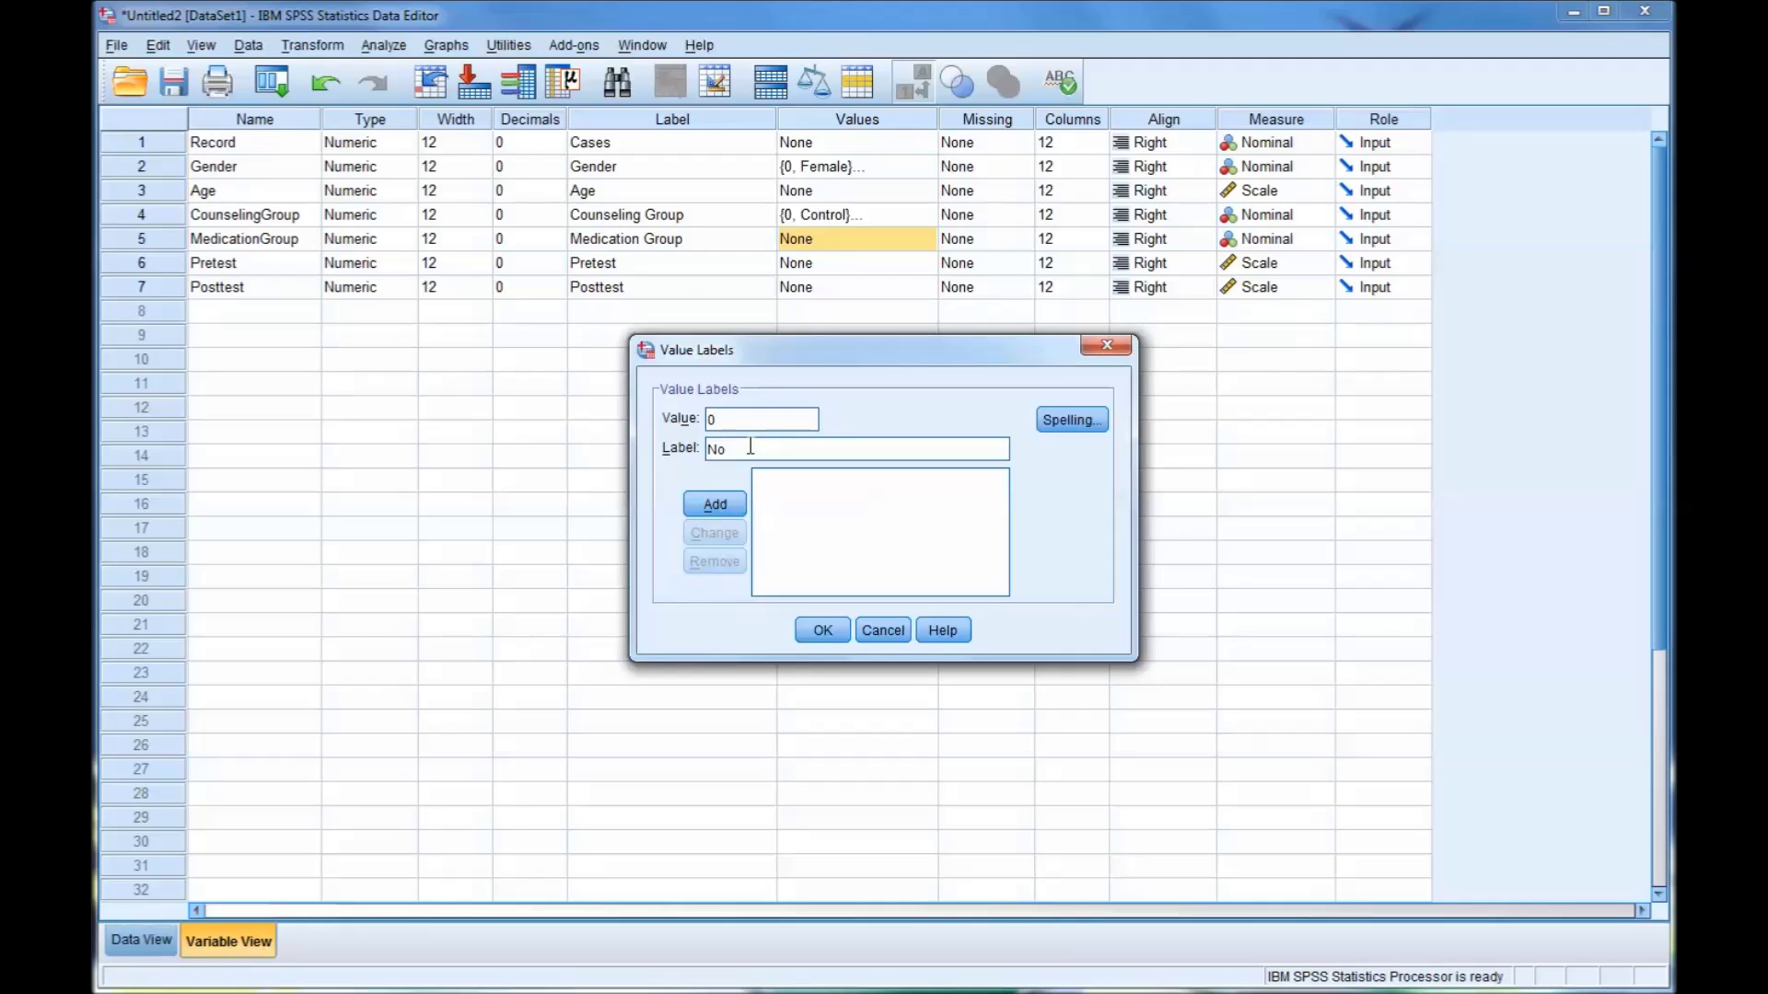
type(" Medication")
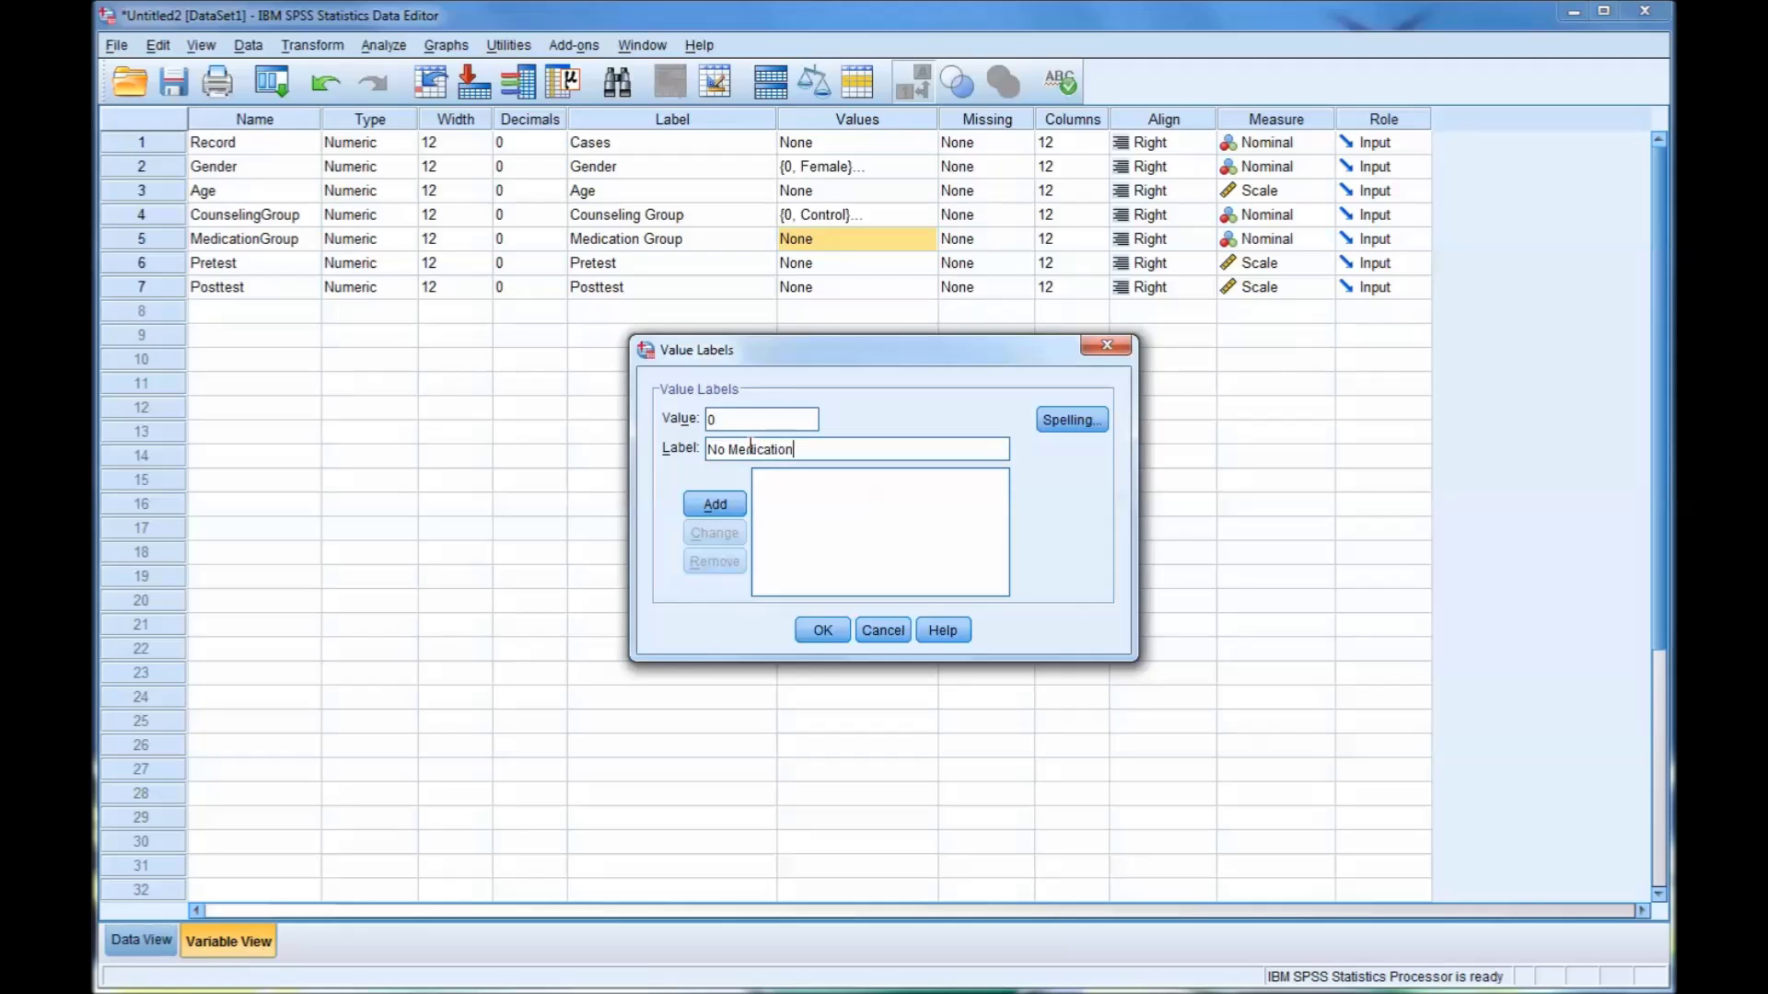
left_click(699, 502)
Step: Add 1 = Medication 10 mg and 2 = Medication 20 mg to the MedicationGroup value labels and accept them
type("1")
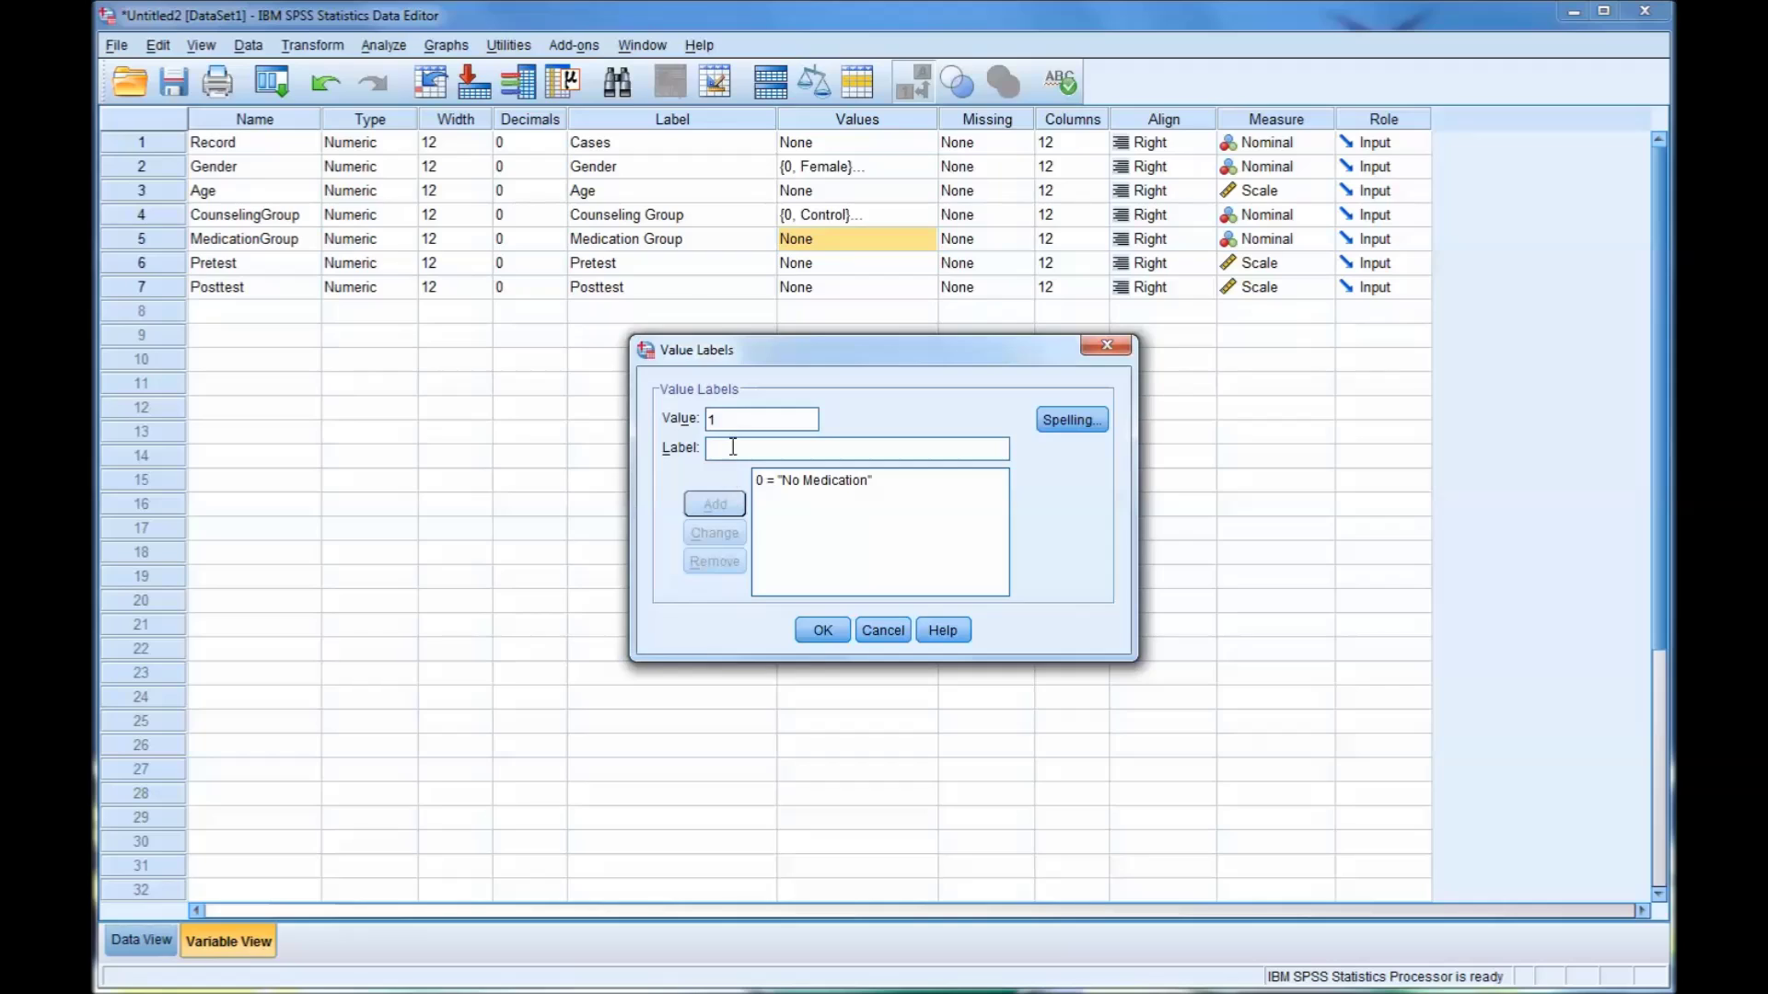
left_click(734, 449)
type("Medication 10 mg")
left_click(715, 498)
type("2")
left_click(732, 452)
type("Medication")
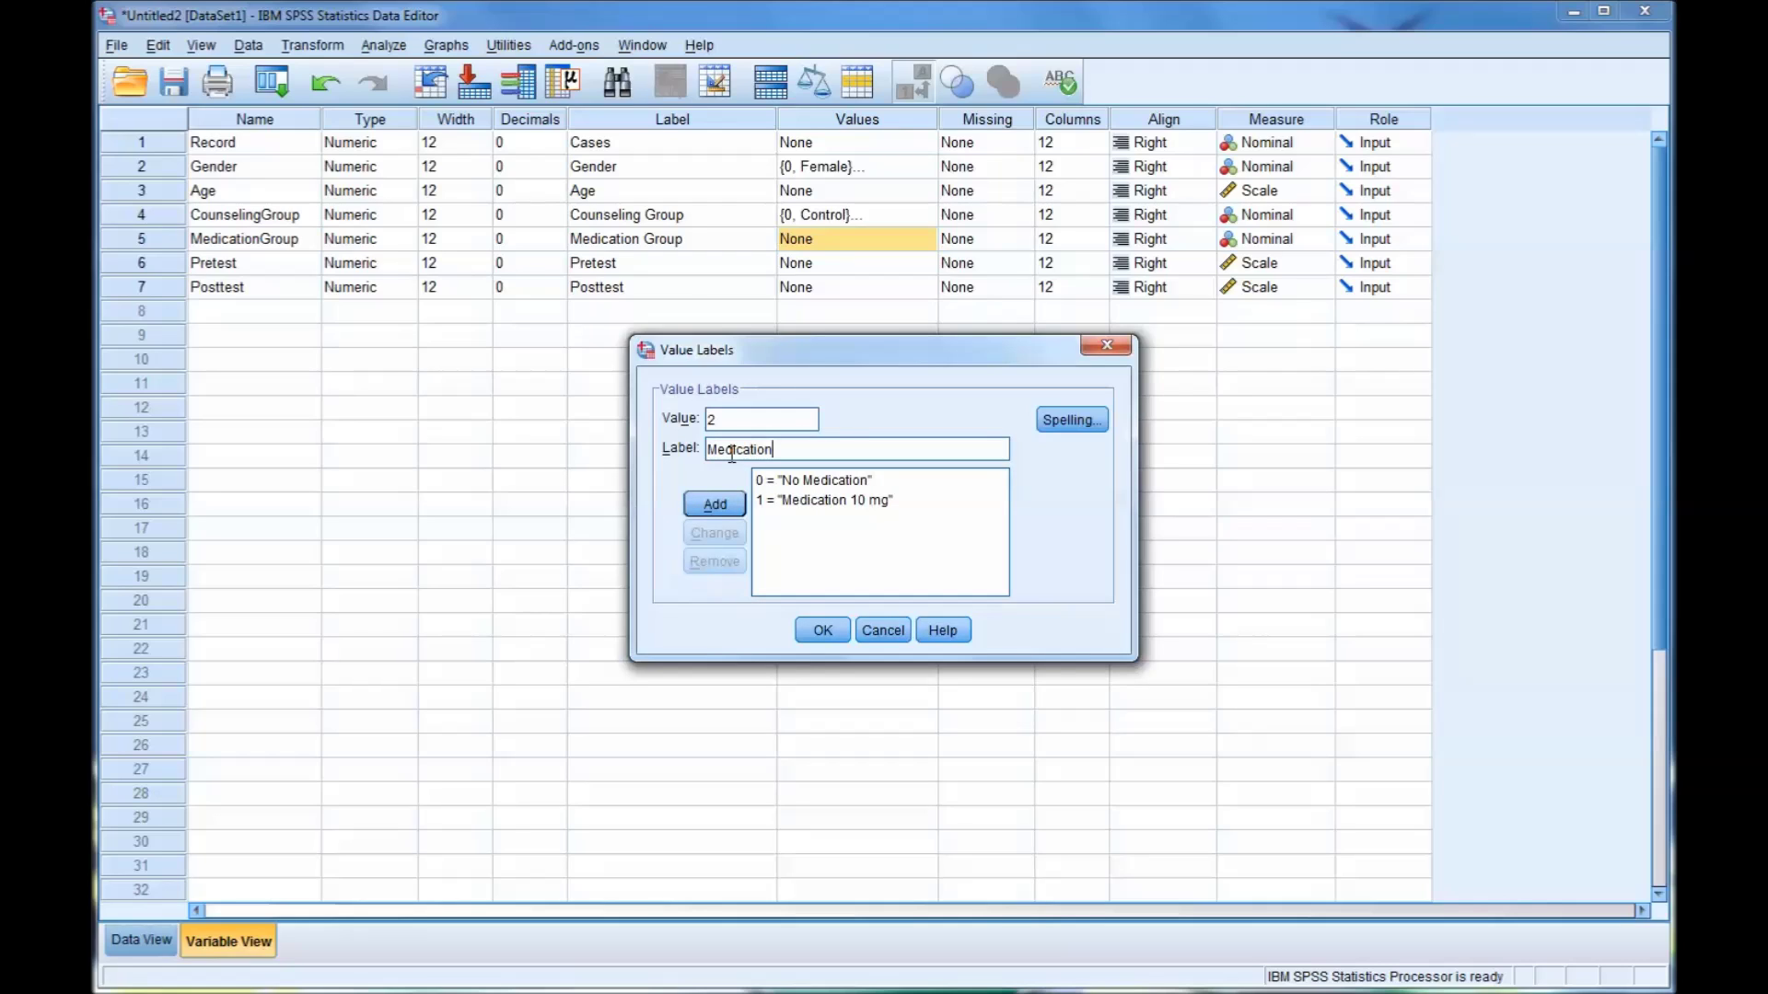
type(" 20 mg")
left_click(714, 503)
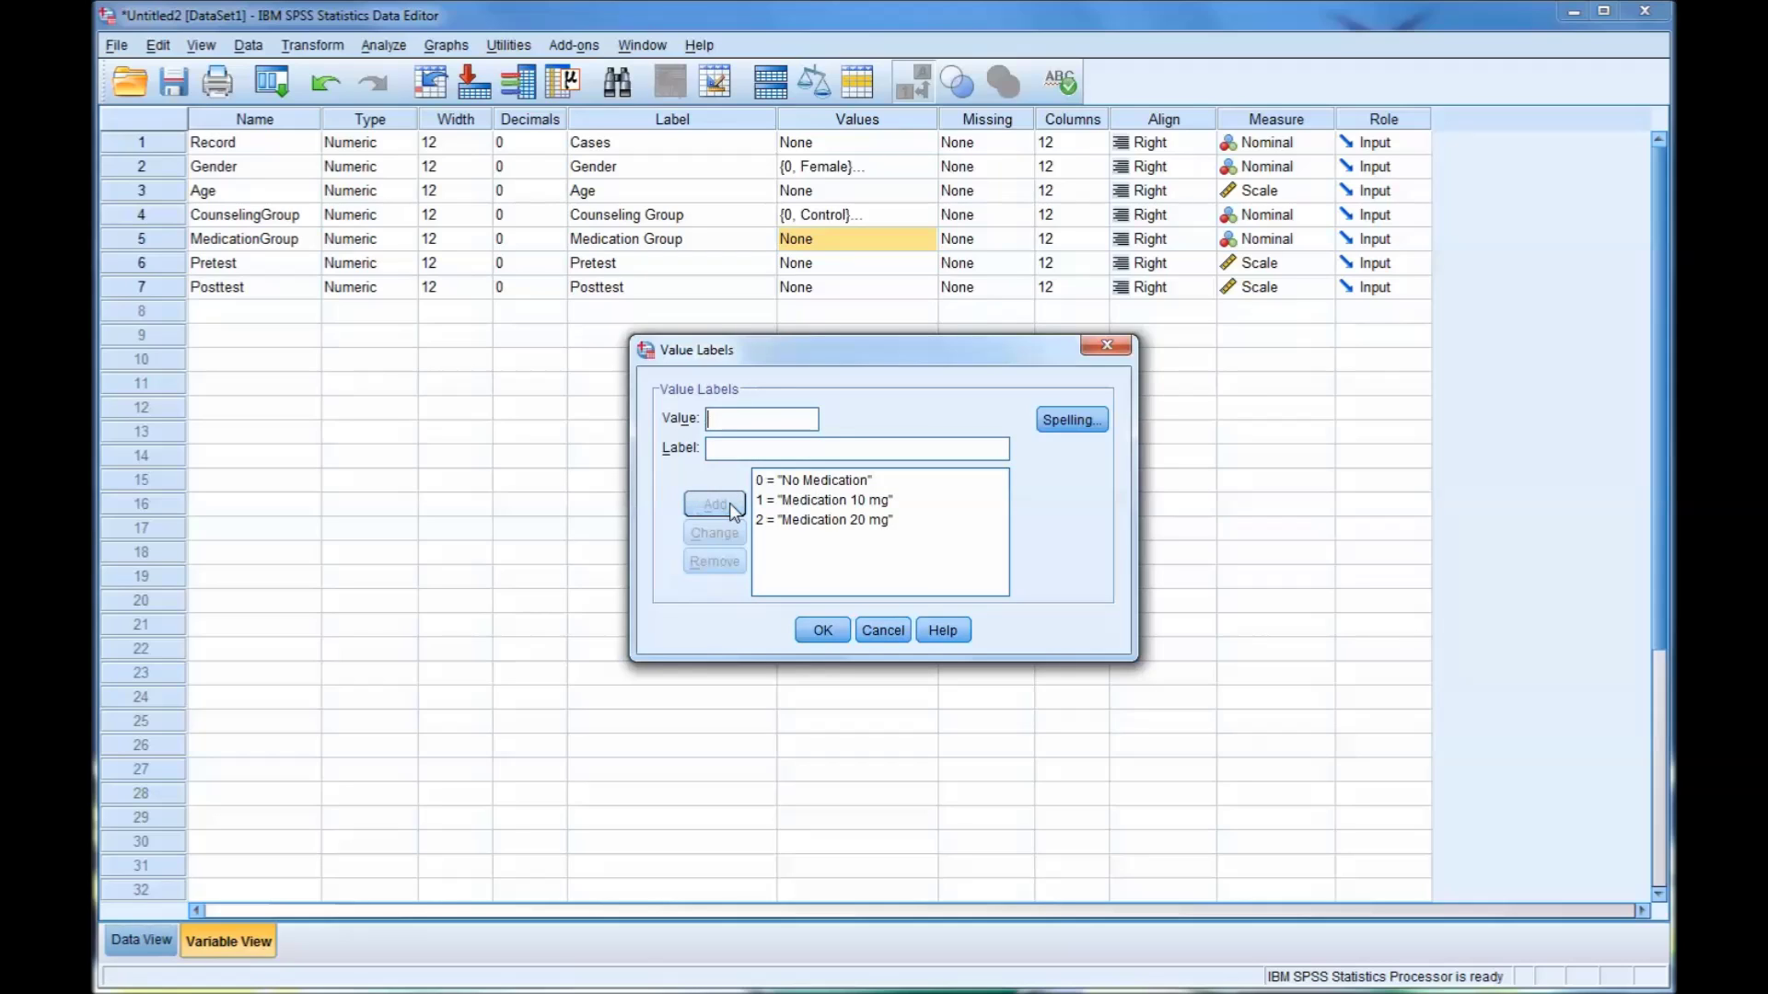
left_click(817, 630)
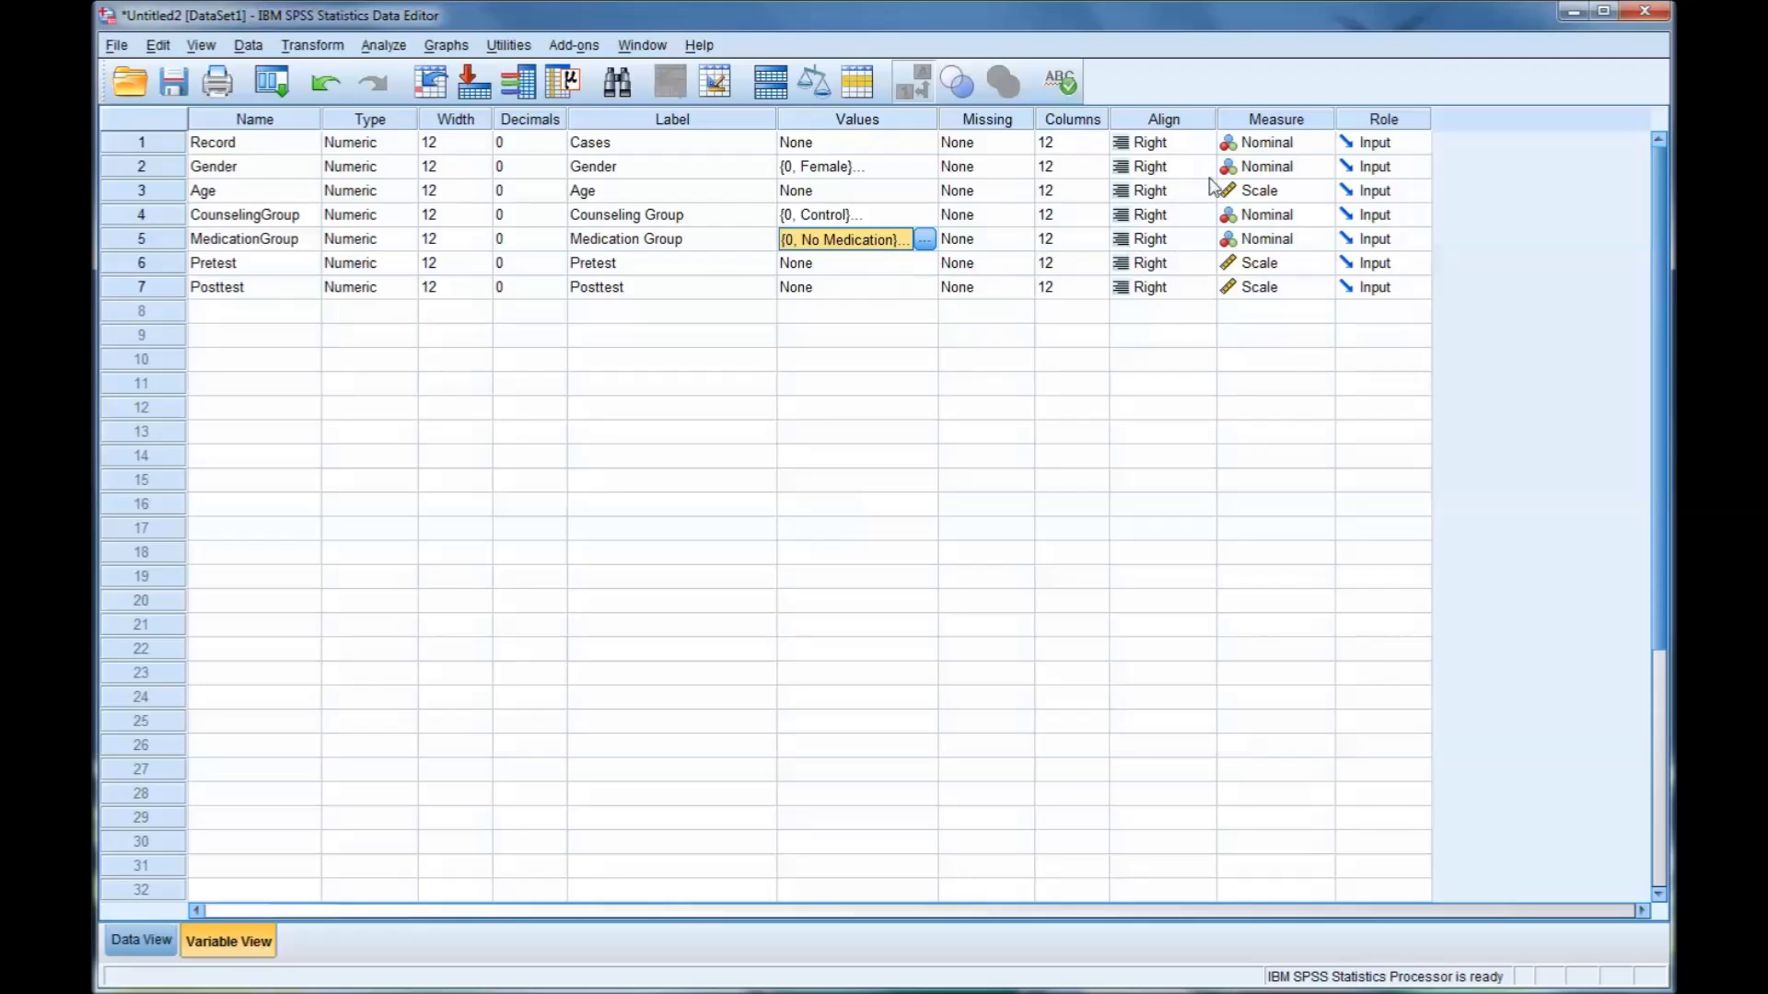
left_click(1281, 120)
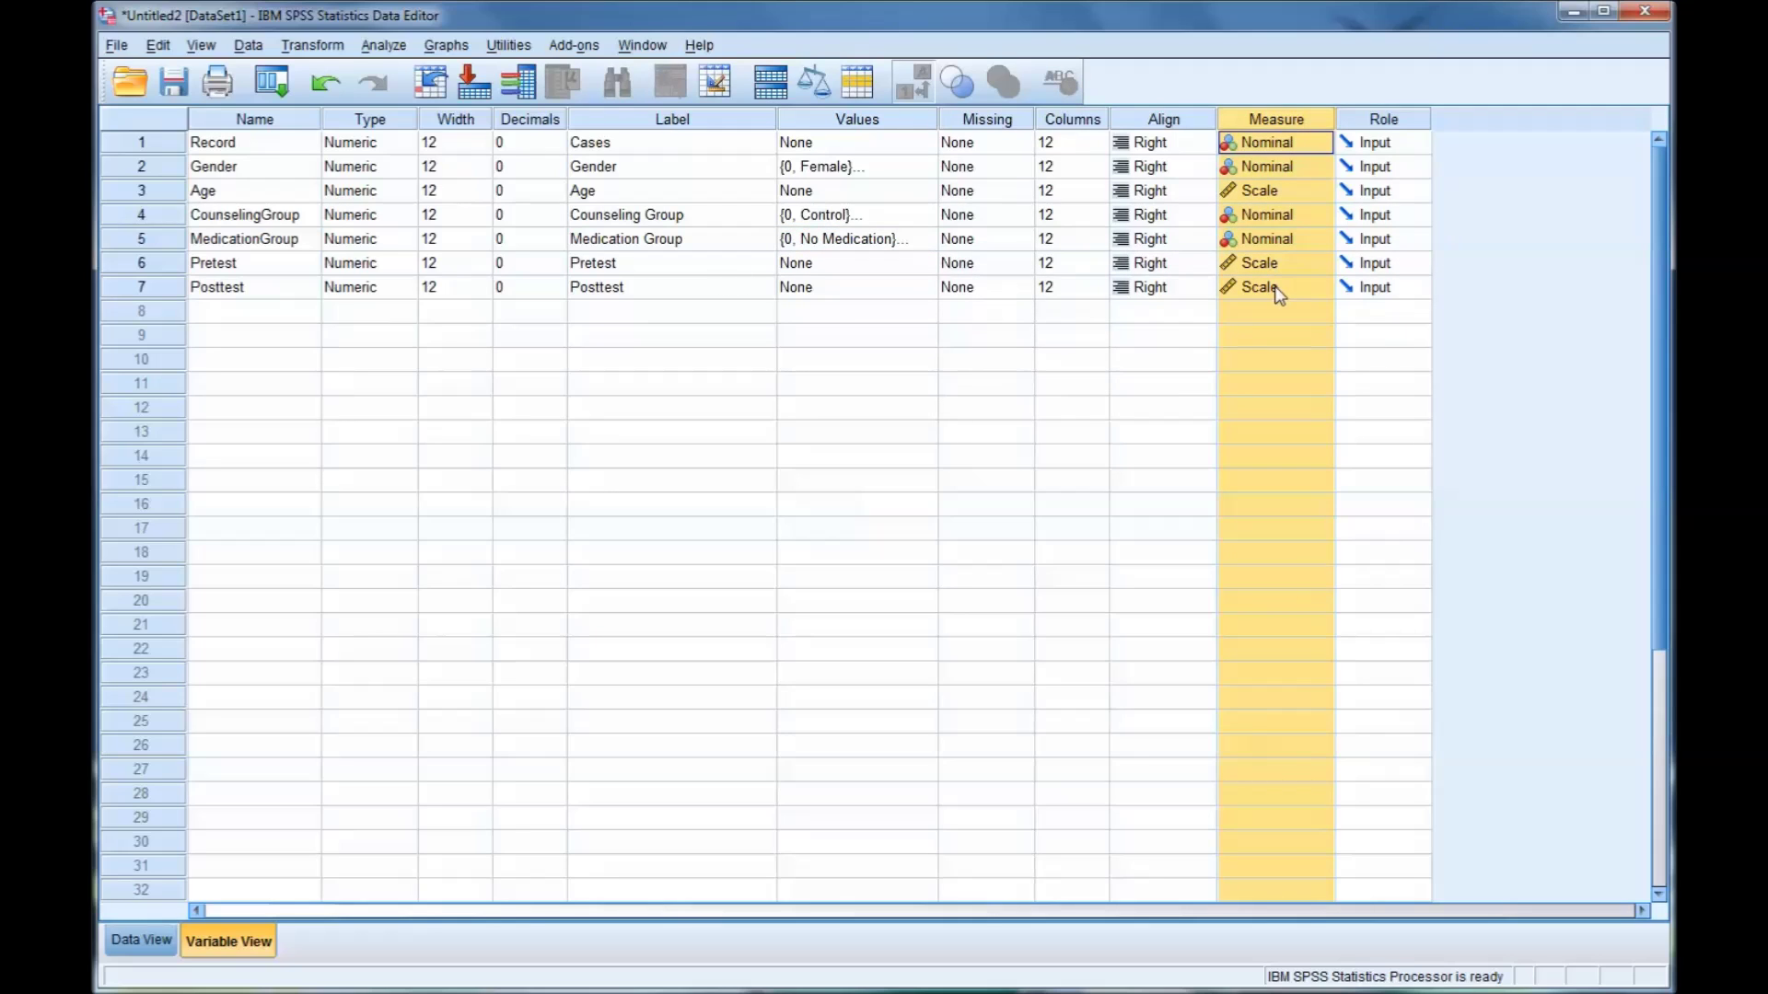
left_click(1166, 318)
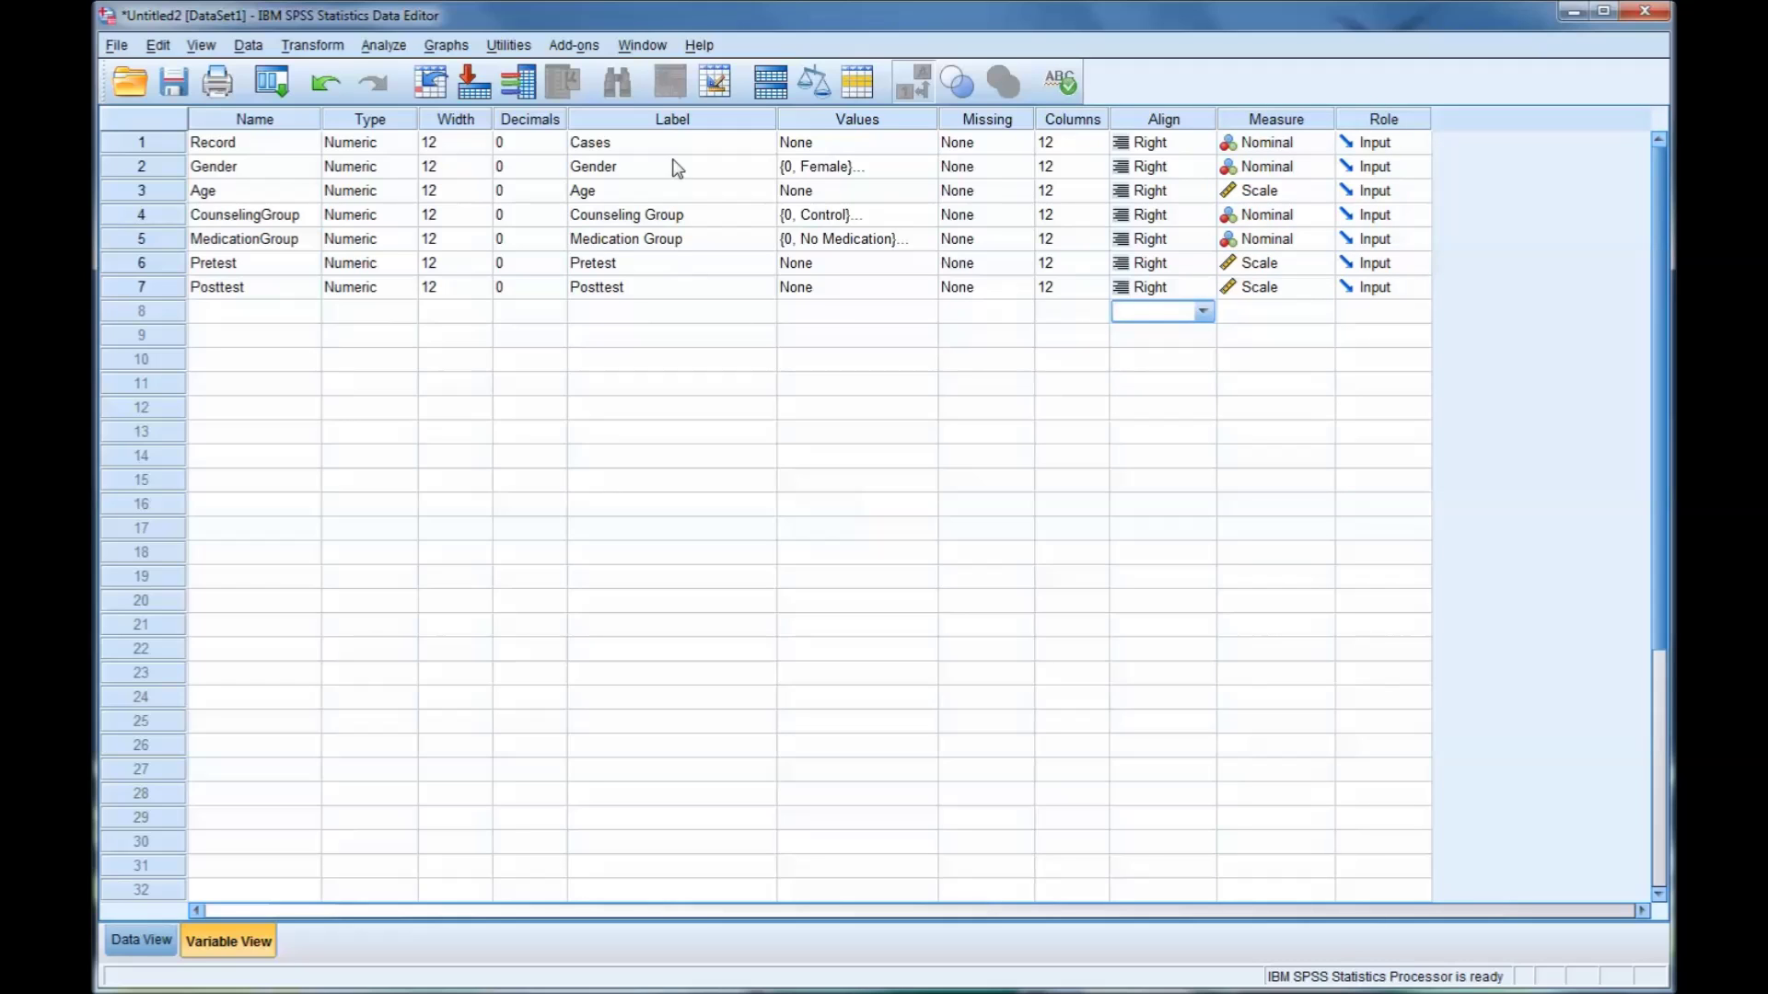
Step: Display the data records and widen the MedicationGroup column
left_click(162, 948)
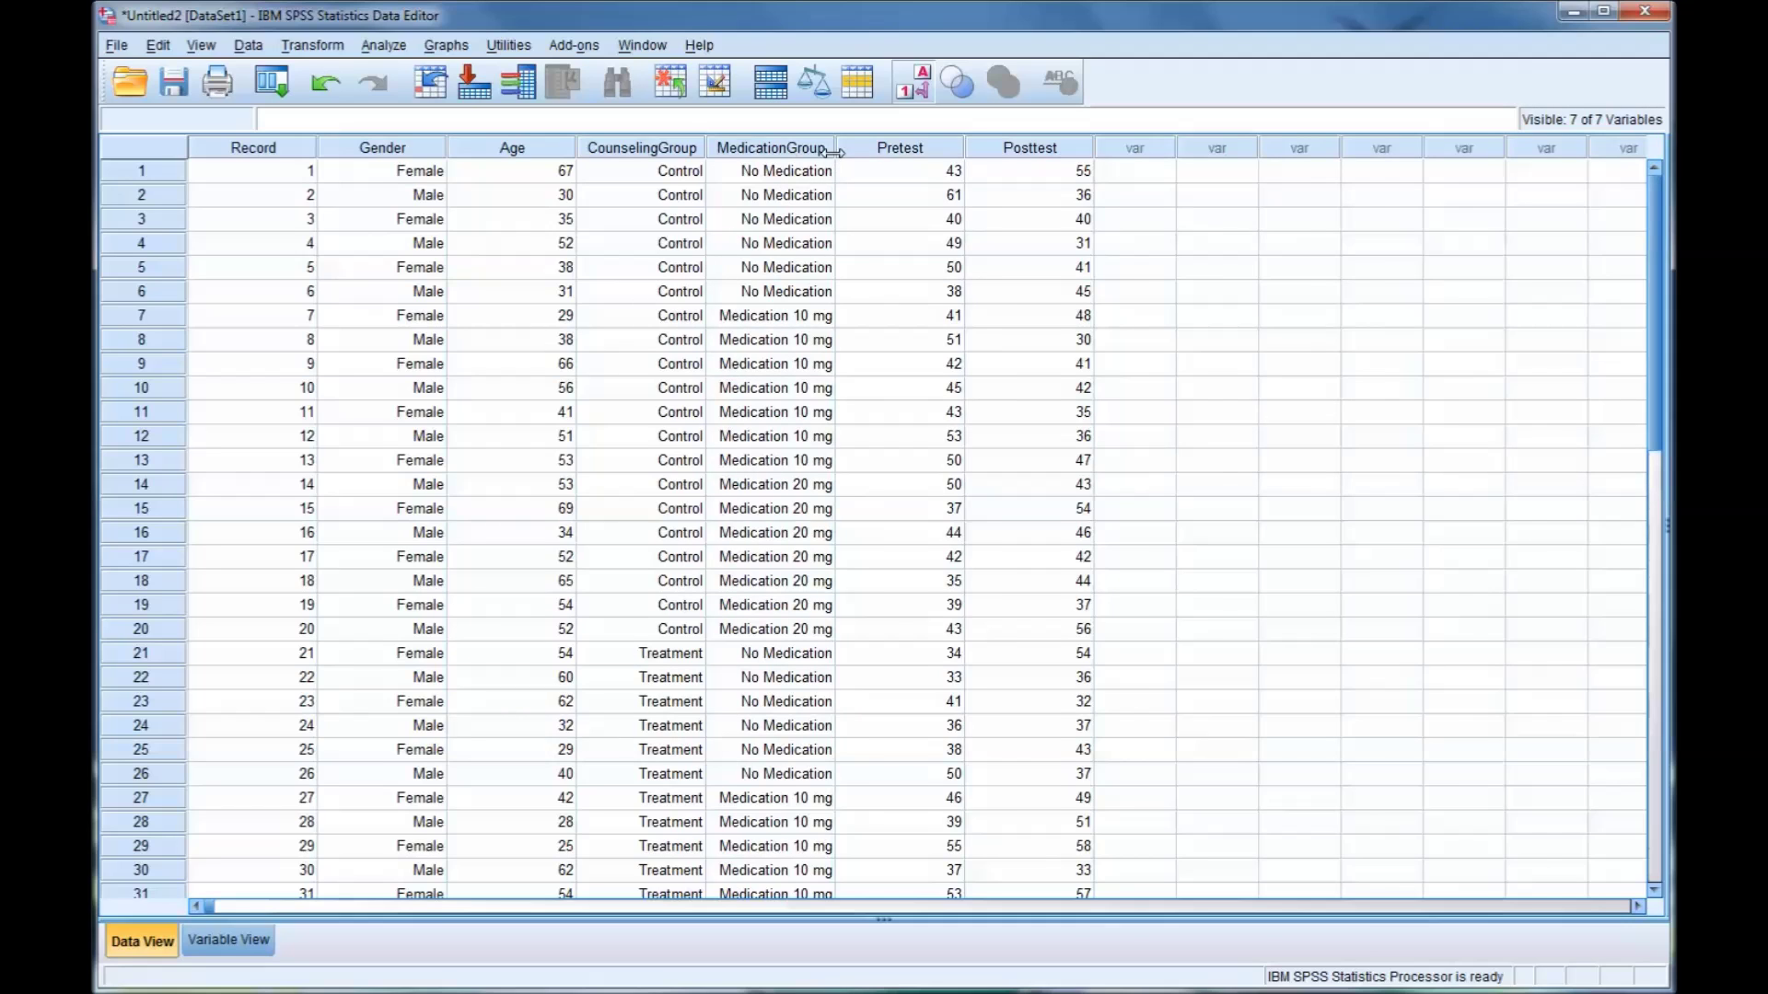
left_click_drag(836, 153, 874, 154)
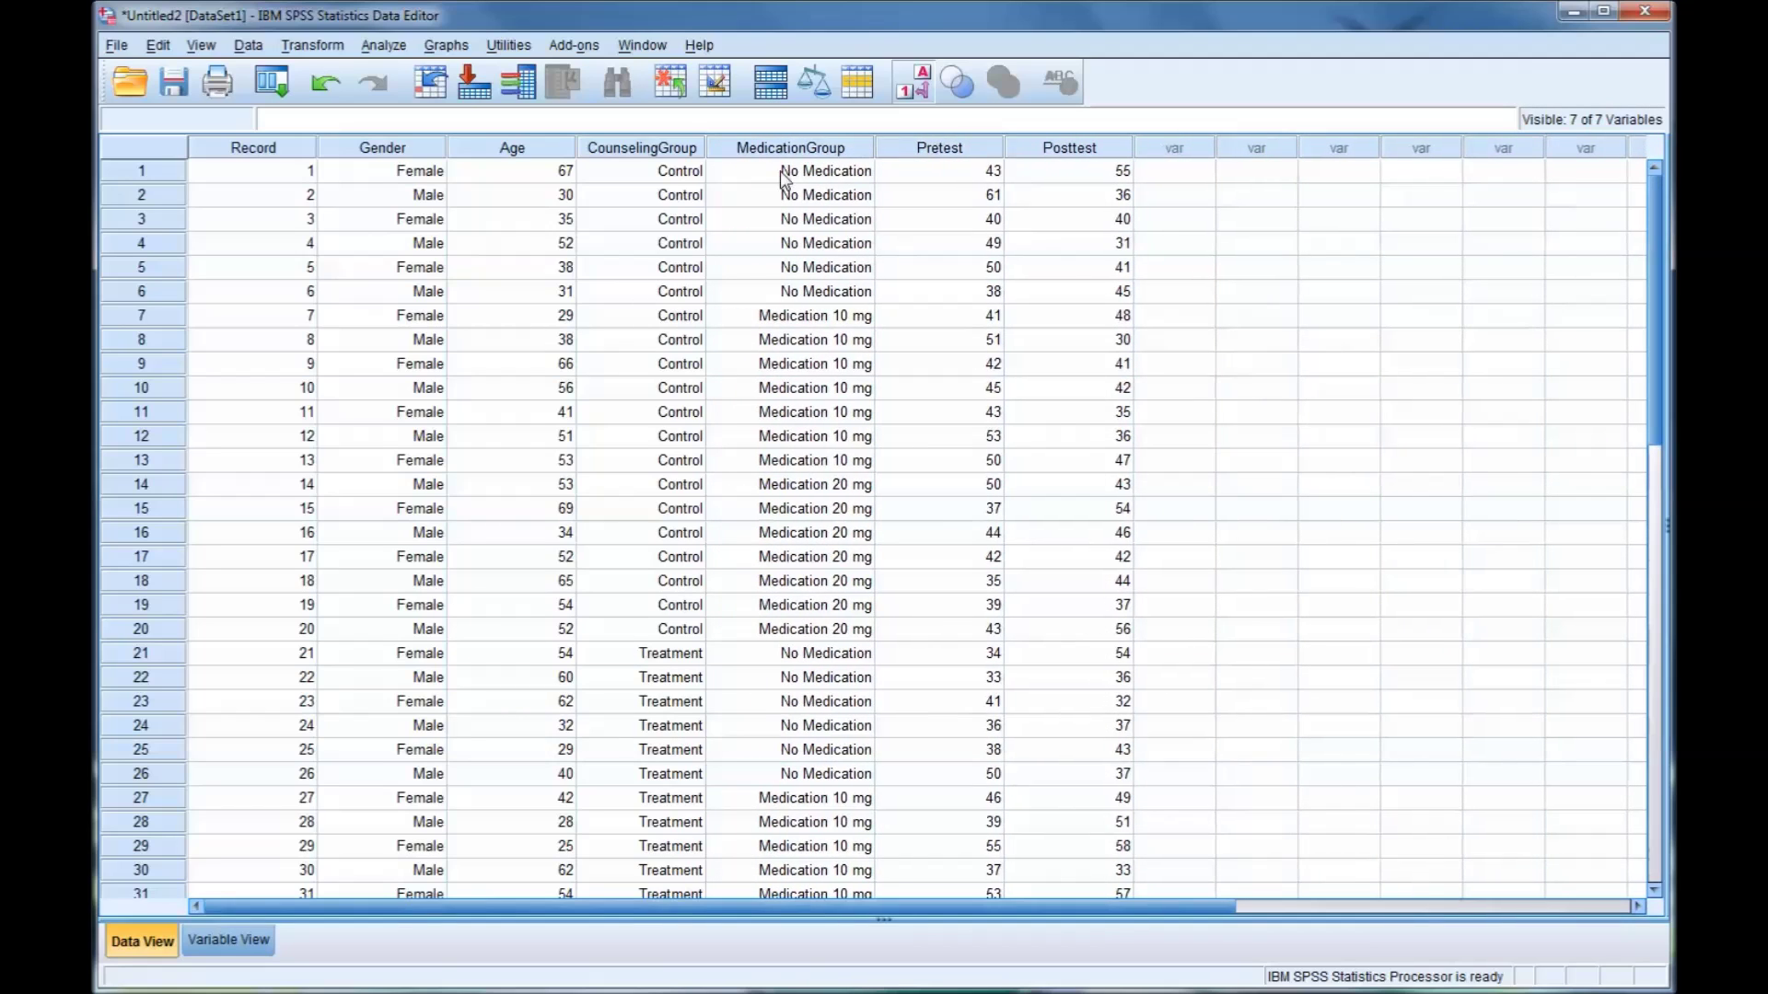
Step: Check the numeric codes behind the labelled Gender and MedicationGroup cells in several records
left_click(373, 175)
left_click(357, 224)
left_click(370, 319)
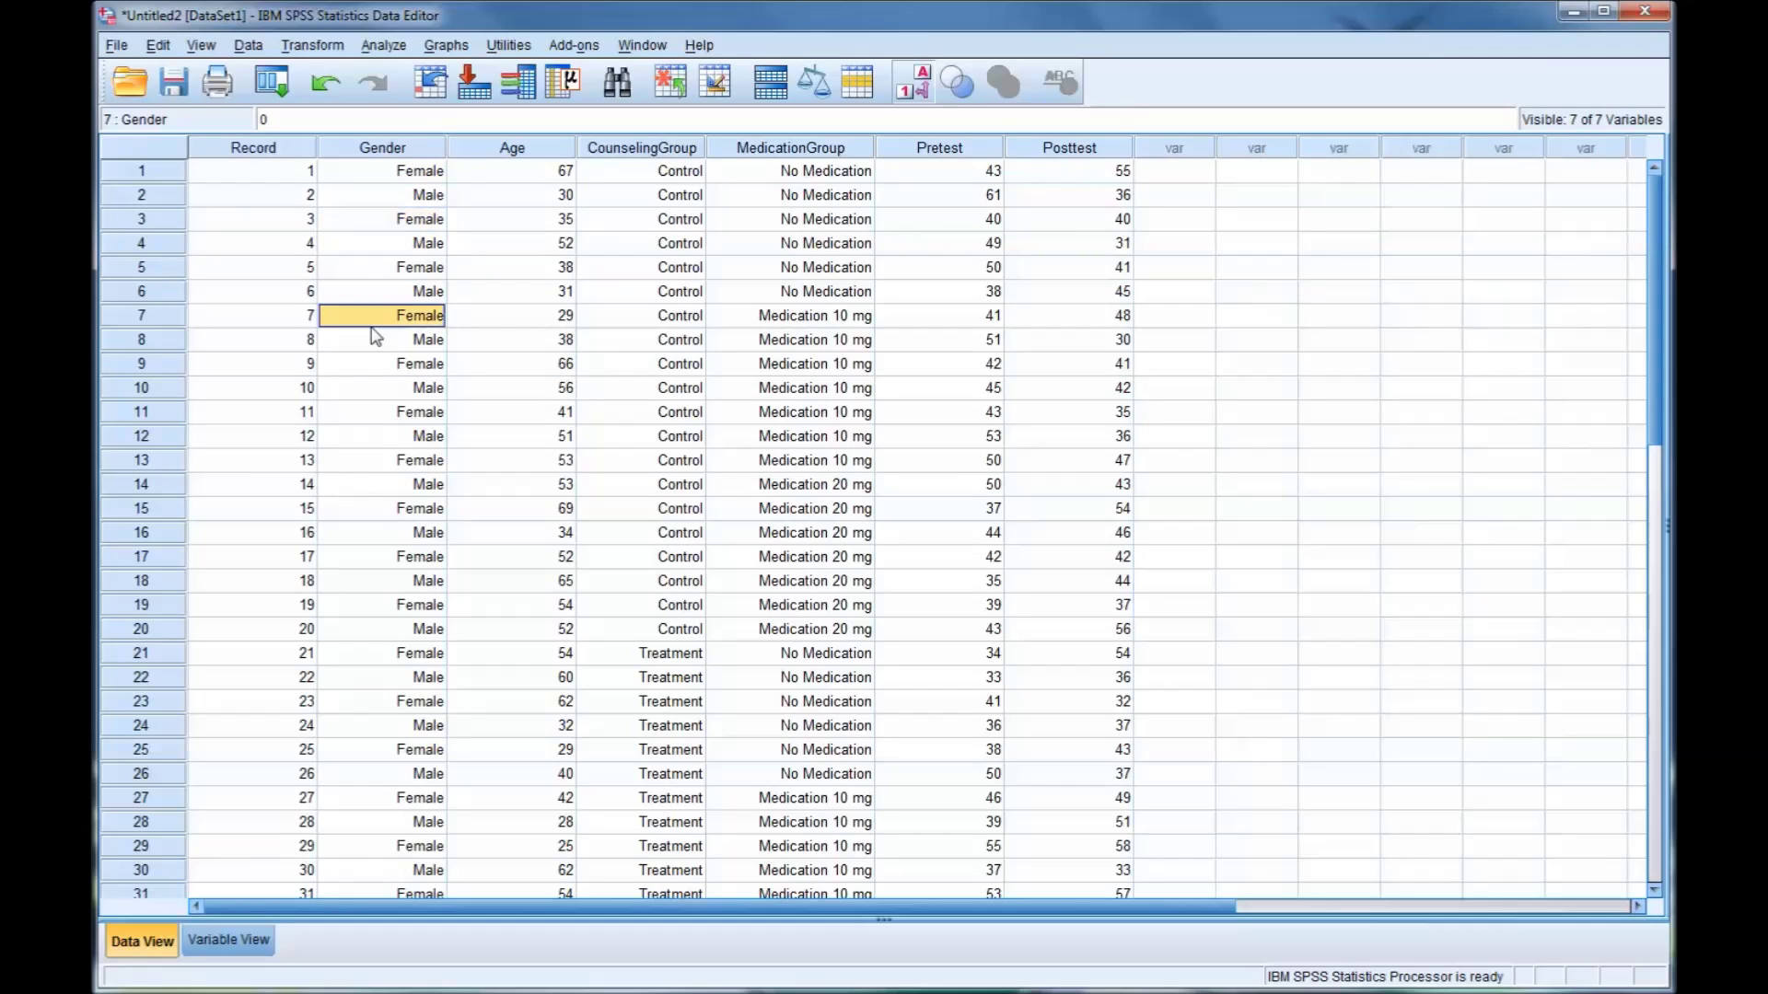
left_click(784, 293)
left_click(784, 315)
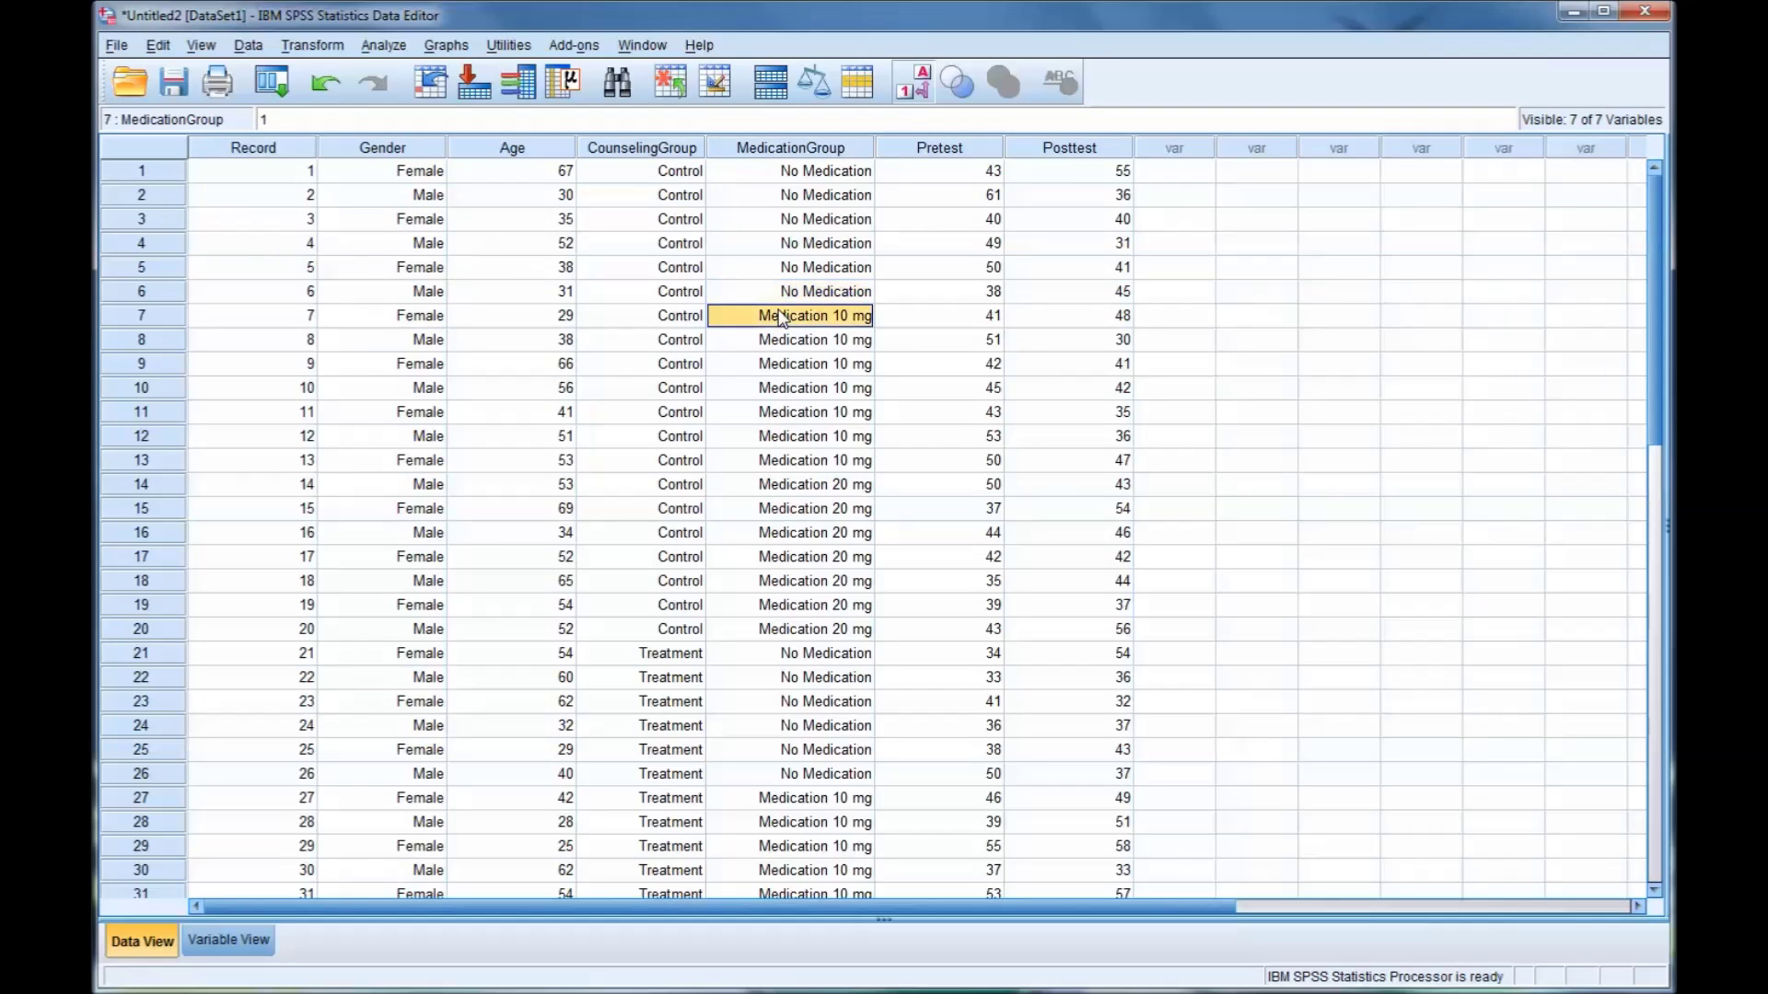
Step: Compare the data displayed as numeric codes and as value labels, leaving the value labels displayed
left_click(906, 93)
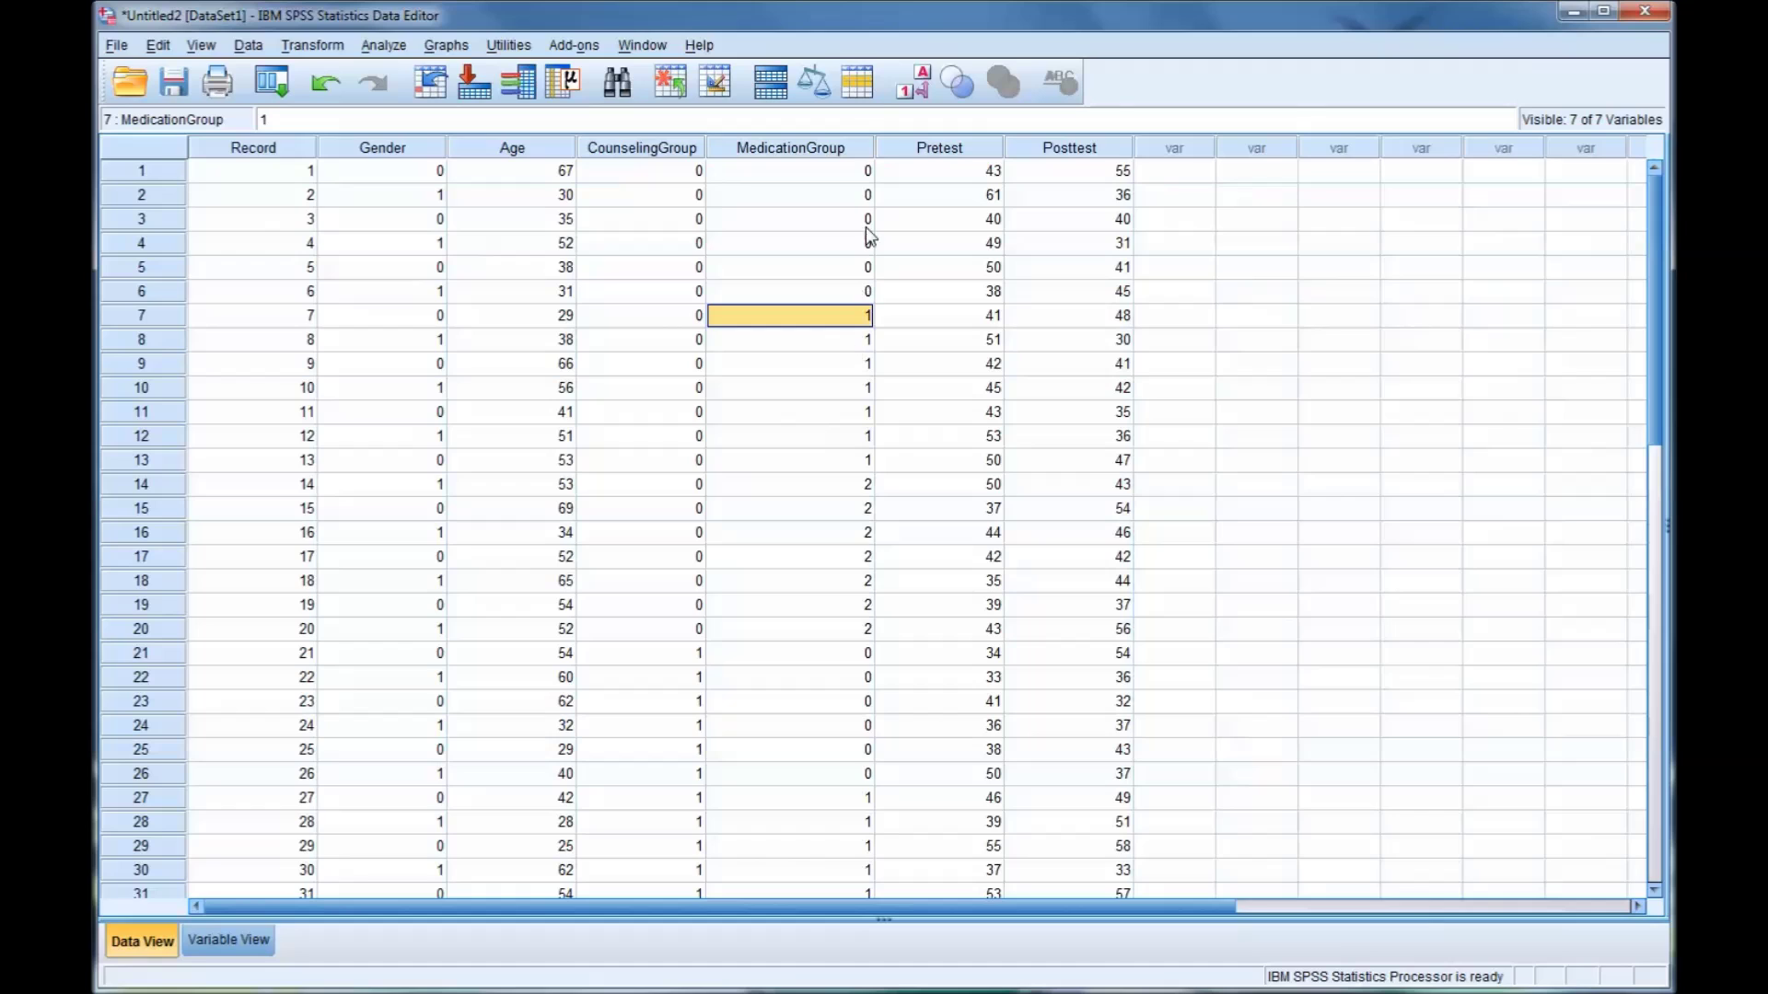
left_click(923, 90)
left_click(921, 92)
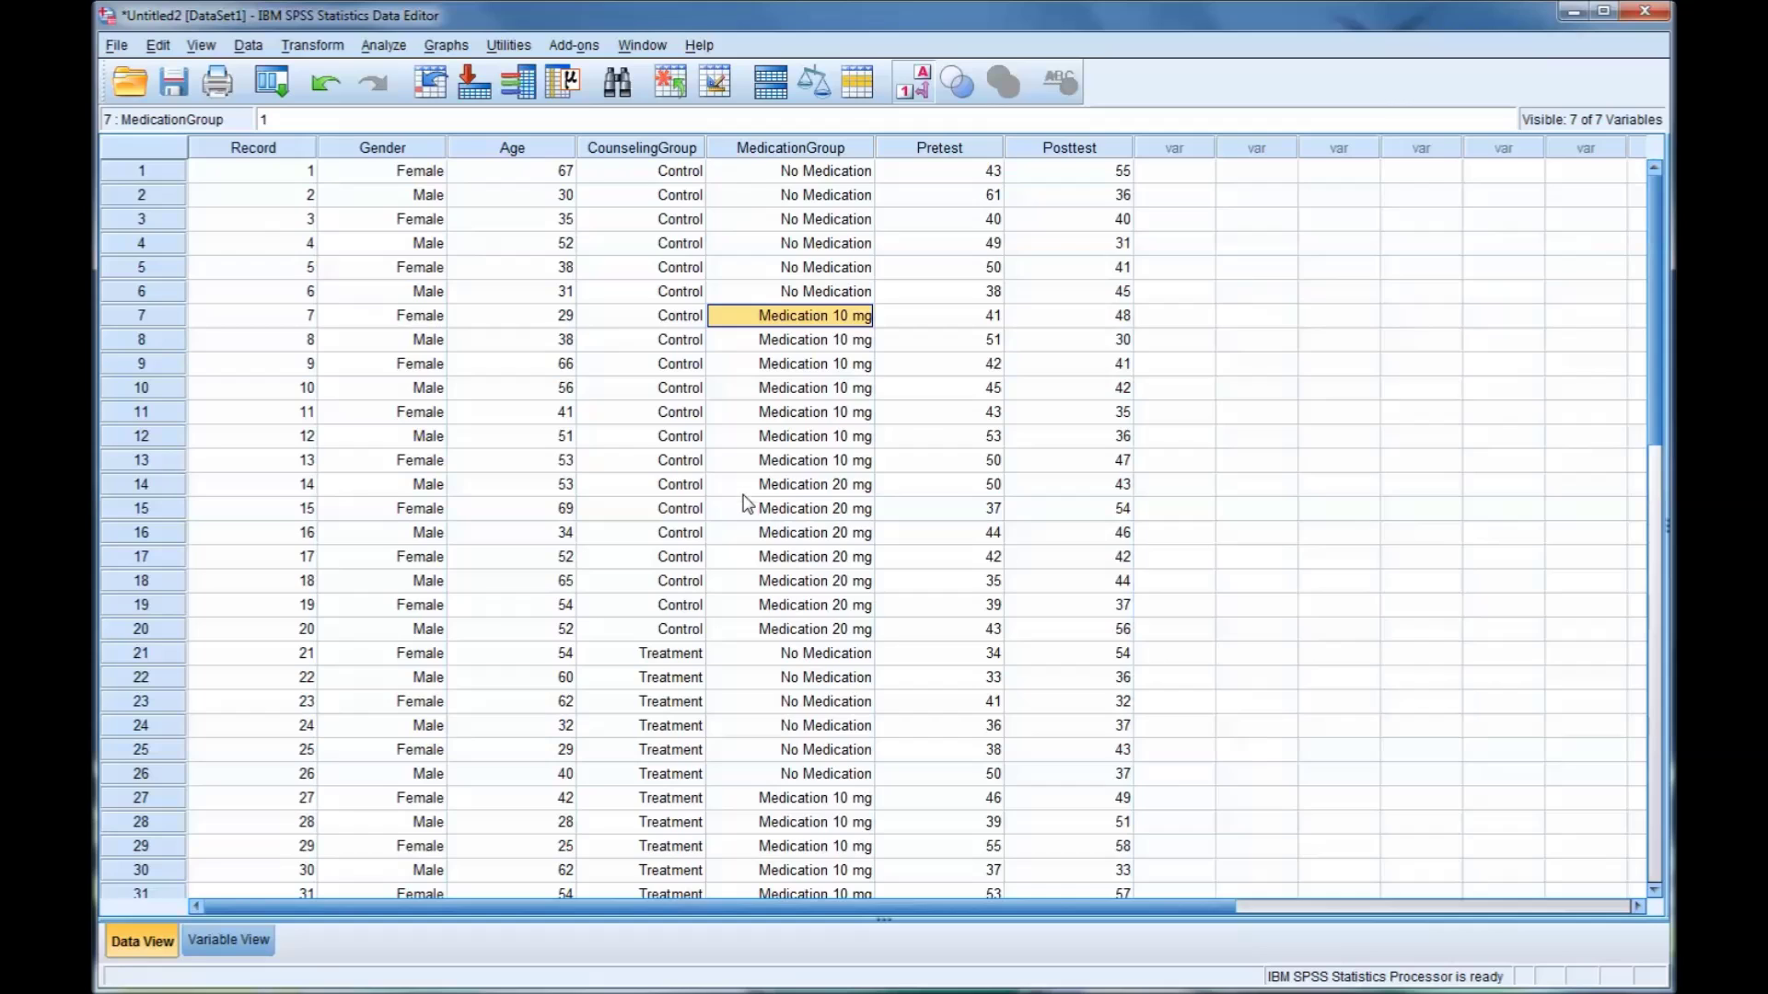
scroll(743, 534, "down", 1)
scroll(742, 533, "down", 3)
scroll(741, 533, "up", 4)
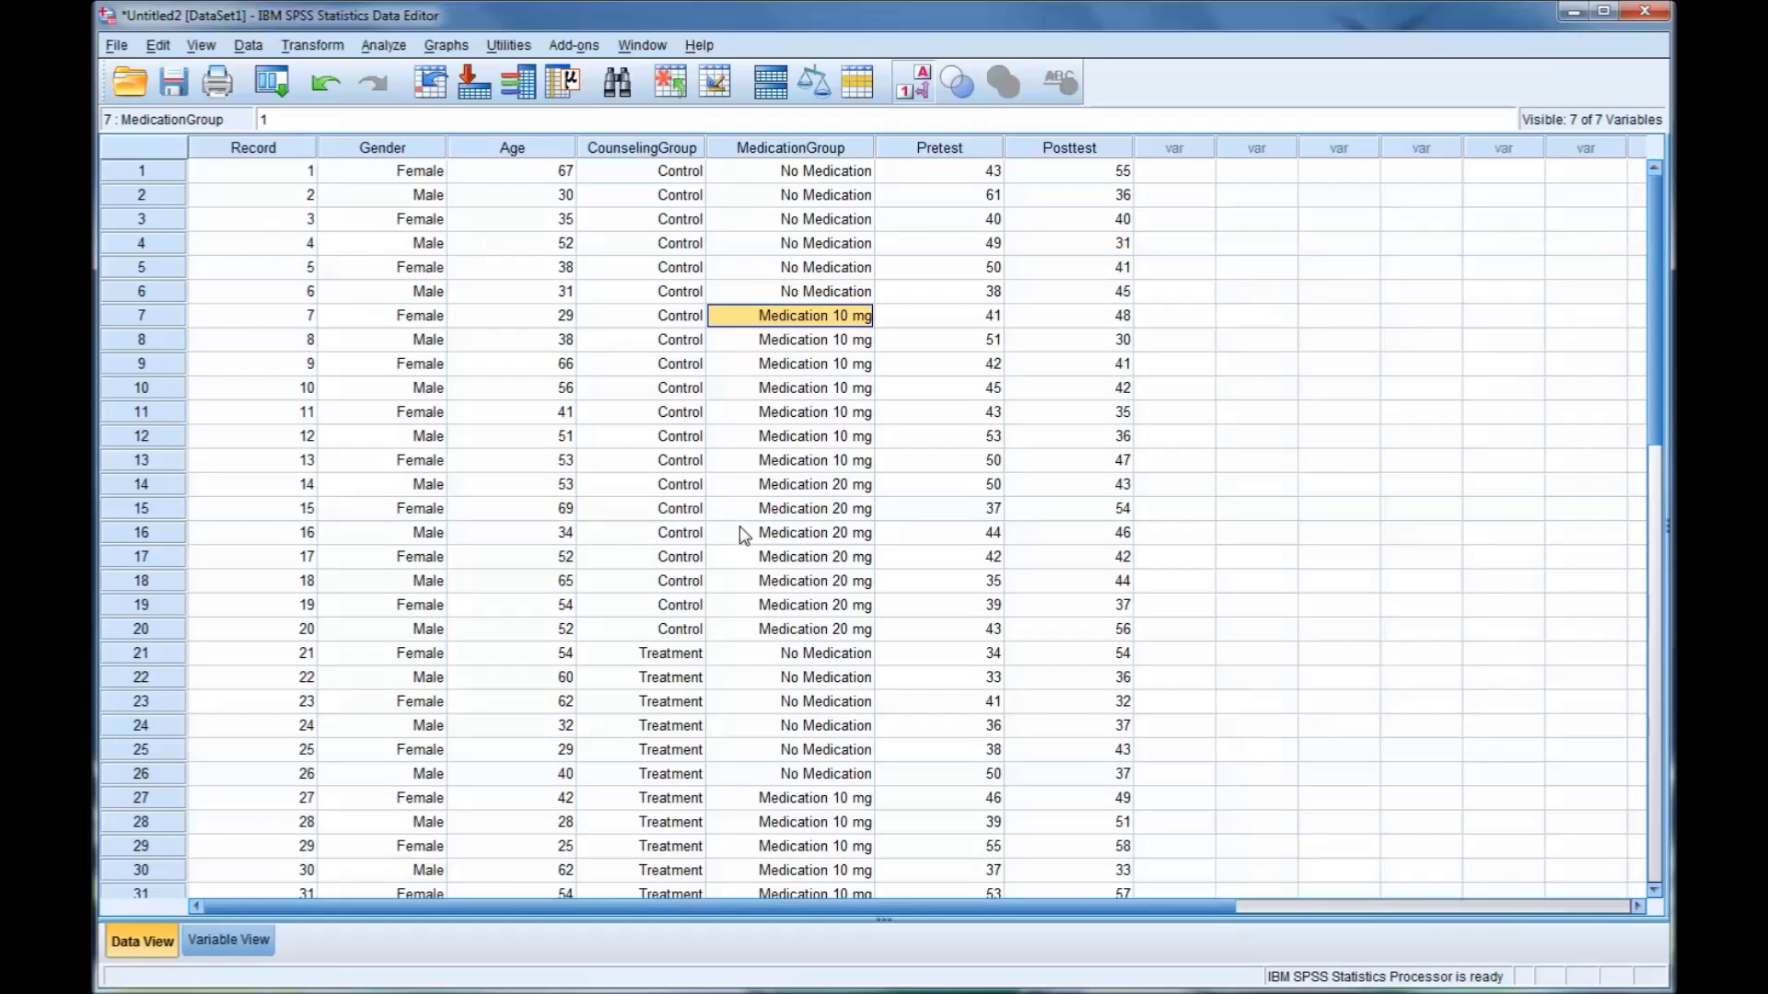